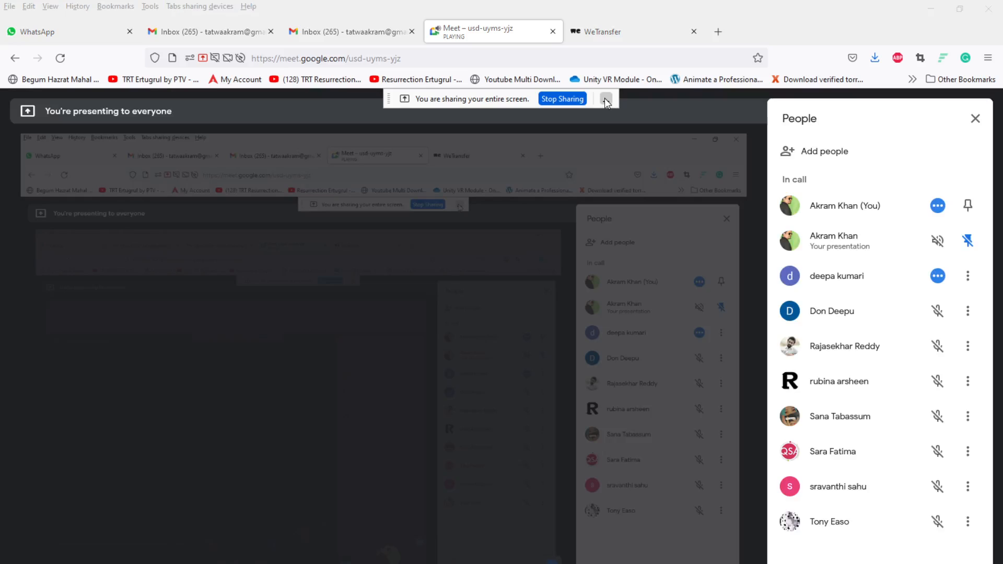
- Hide the screen-sharing notice, close the meeting's People panel and minimize the browser window
{"action": "left_click", "coordinate": [606, 103]}
{"action": "left_click", "coordinate": [975, 119]}
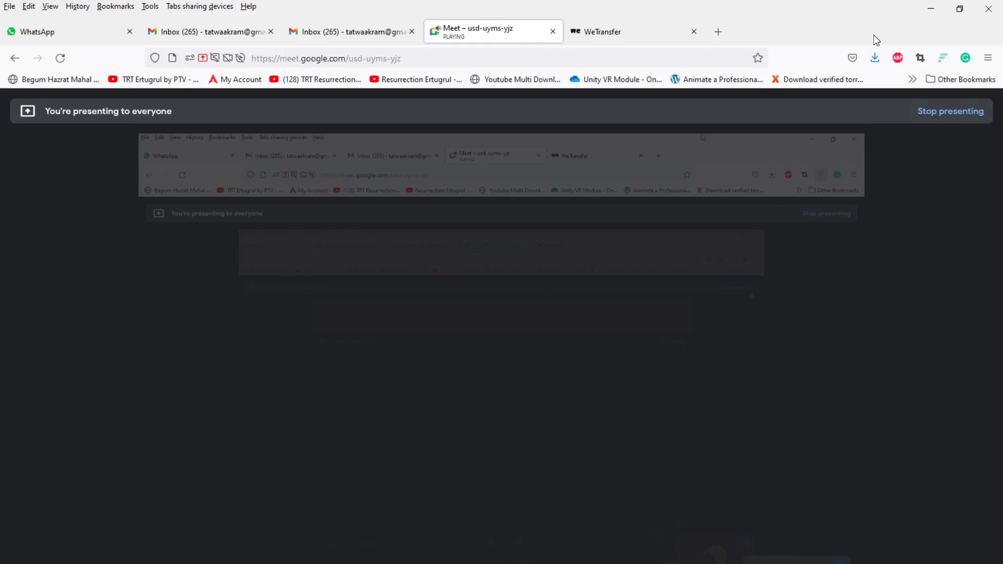
{"action": "left_click", "coordinate": [941, 12]}
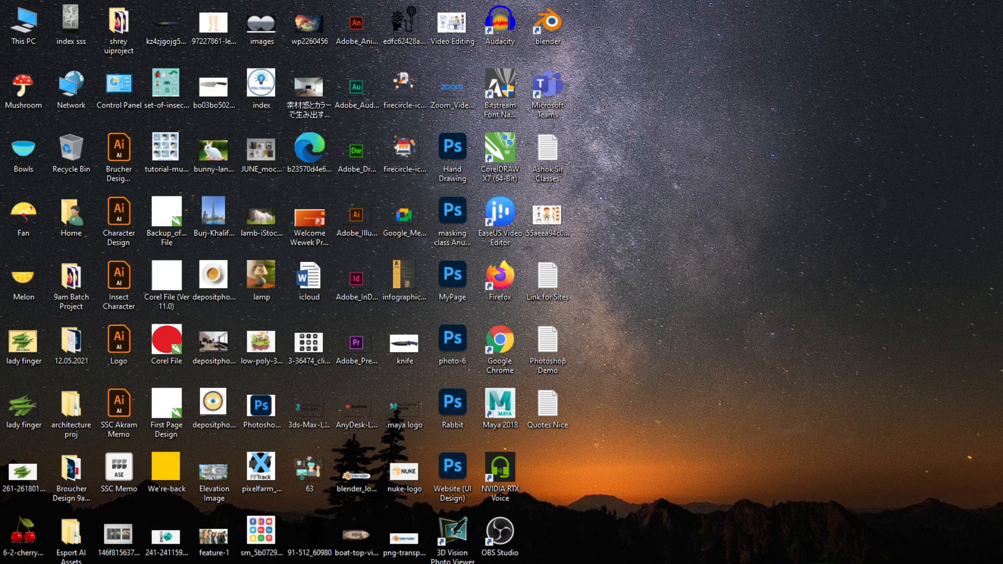
- Launch CorelDRAW X7 from the desktop, skip the account sign-in and close the Welcome Screen
{"action": "right_click", "coordinate": [586, 448]}
{"action": "left_click", "coordinate": [601, 483]}
{"action": "double_click", "coordinate": [494, 143]}
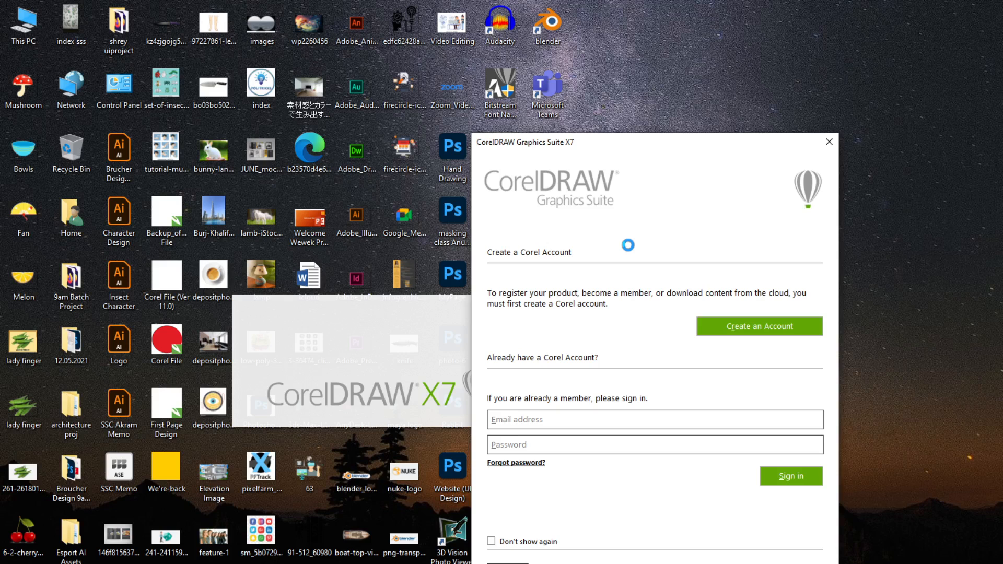
{"action": "left_click", "coordinate": [508, 563]}
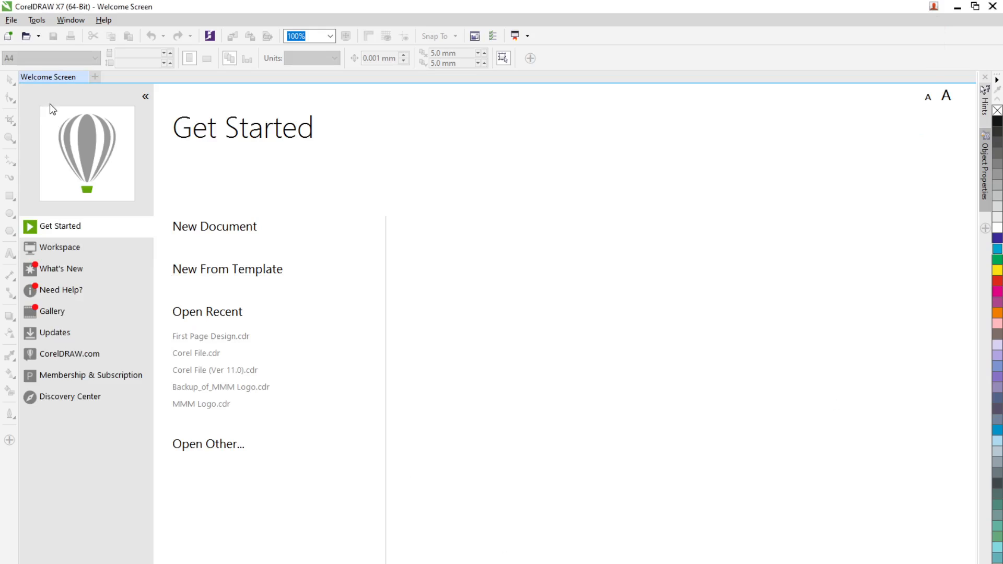
{"action": "left_click", "coordinate": [81, 78]}
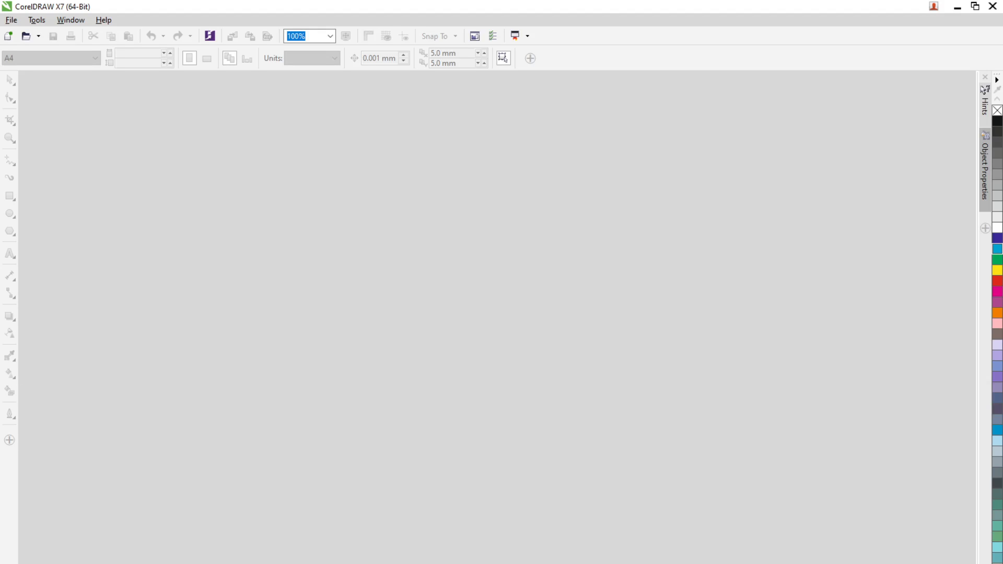
{"action": "key", "text": "alt+Tab"}
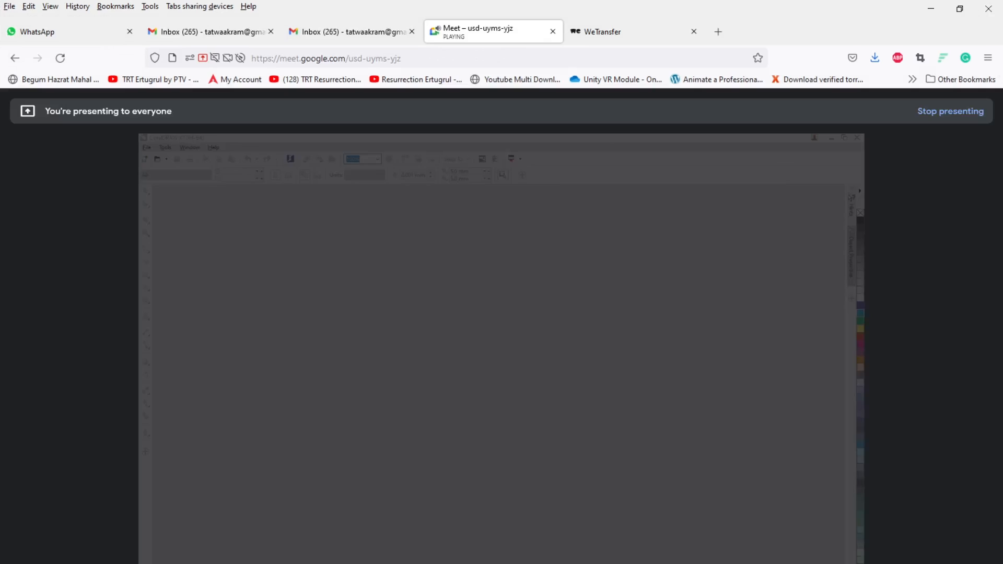
{"action": "left_click", "coordinate": [931, 10]}
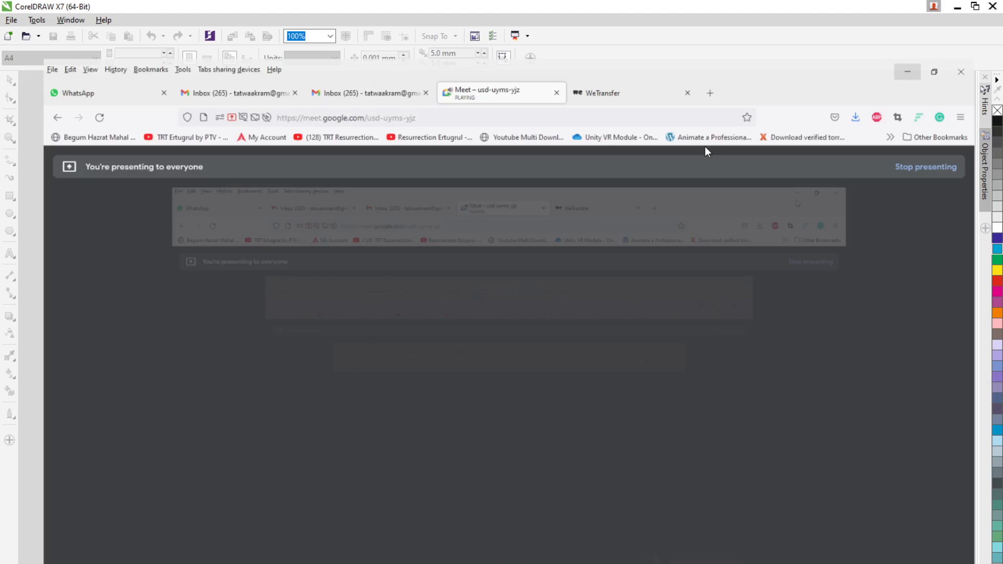
- Create a new A4 landscape document, 11.693 by 8.268 inches, in CMYK mode at 300 dpi
{"action": "left_click", "coordinate": [11, 20]}
{"action": "left_click", "coordinate": [29, 36]}
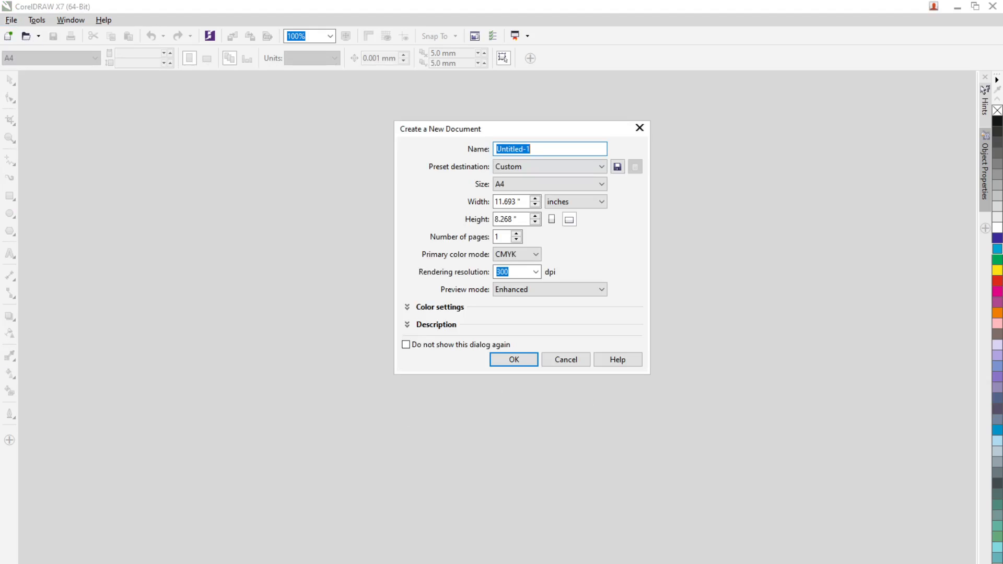
{"action": "left_click", "coordinate": [512, 362]}
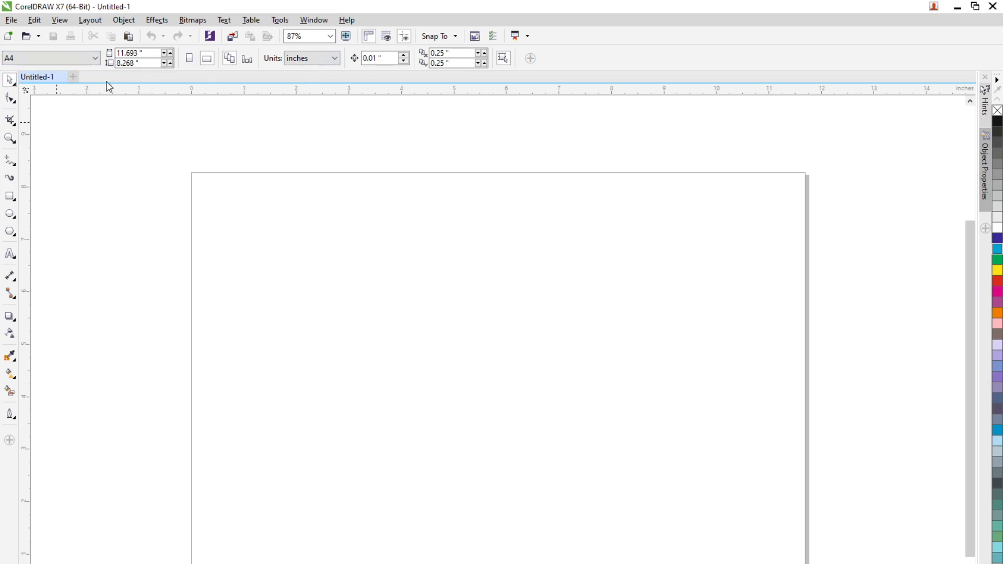
- Look through the available page size presets, from the A-series formats to the web page sizes
{"action": "left_click", "coordinate": [95, 58]}
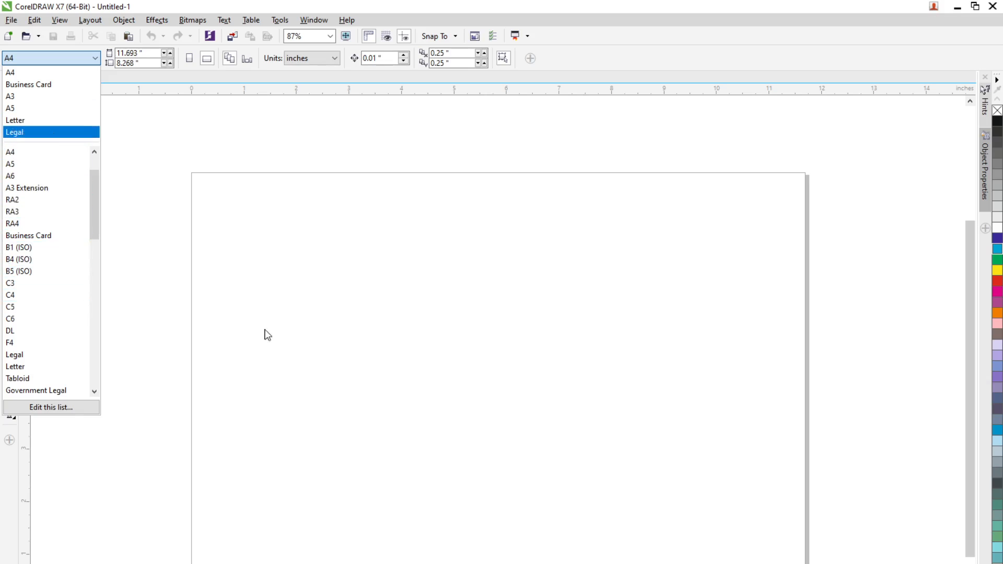
{"action": "scroll", "coordinate": [57, 314], "scroll_direction": "down", "scroll_amount": 4}
{"action": "scroll", "coordinate": [54, 337], "scroll_direction": "down", "scroll_amount": 5}
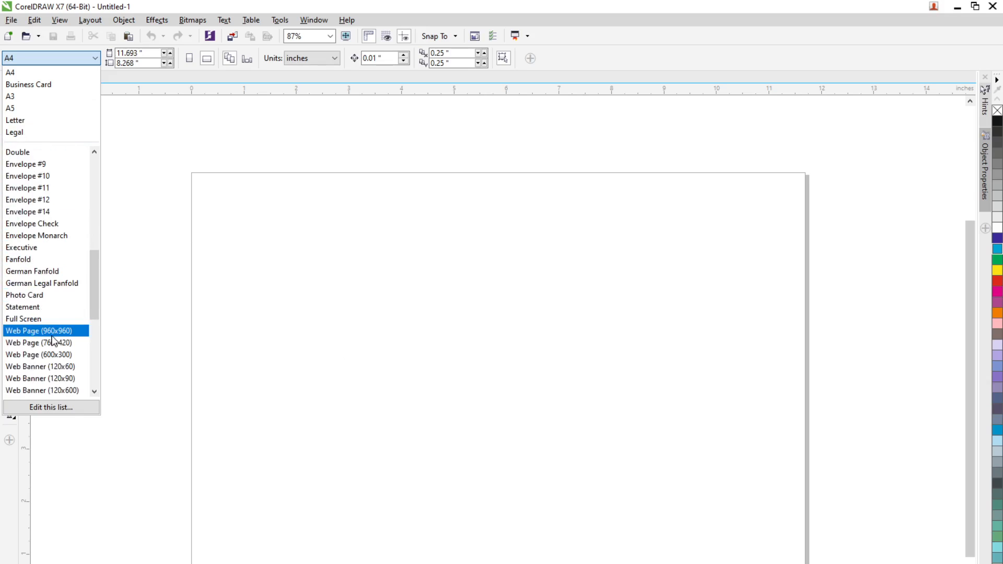
{"action": "scroll", "coordinate": [58, 281], "scroll_direction": "up", "scroll_amount": 9}
{"action": "scroll", "coordinate": [58, 271], "scroll_direction": "up", "scroll_amount": 2}
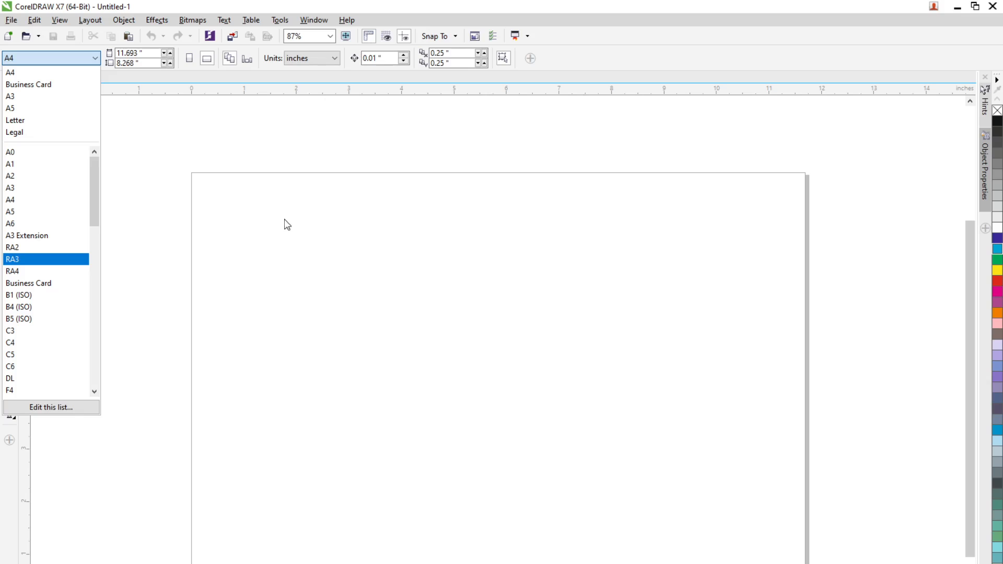
- Switch the page to portrait orientation and back to landscape
{"action": "left_click", "coordinate": [194, 64]}
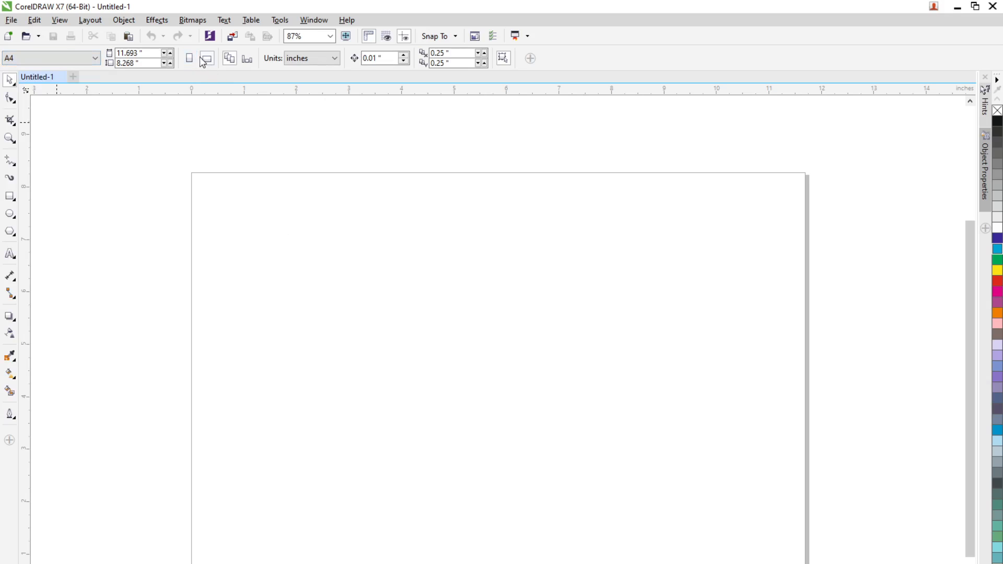
{"action": "left_click", "coordinate": [193, 59]}
{"action": "left_click", "coordinate": [206, 60]}
- Change the document units to millimeters and back to inches
{"action": "left_click", "coordinate": [331, 58]}
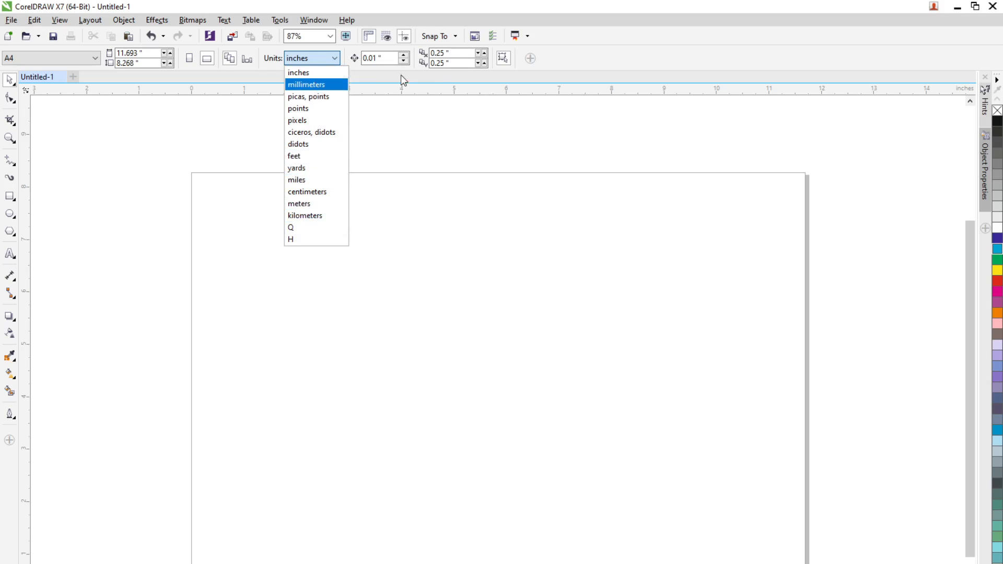
{"action": "left_click", "coordinate": [319, 85]}
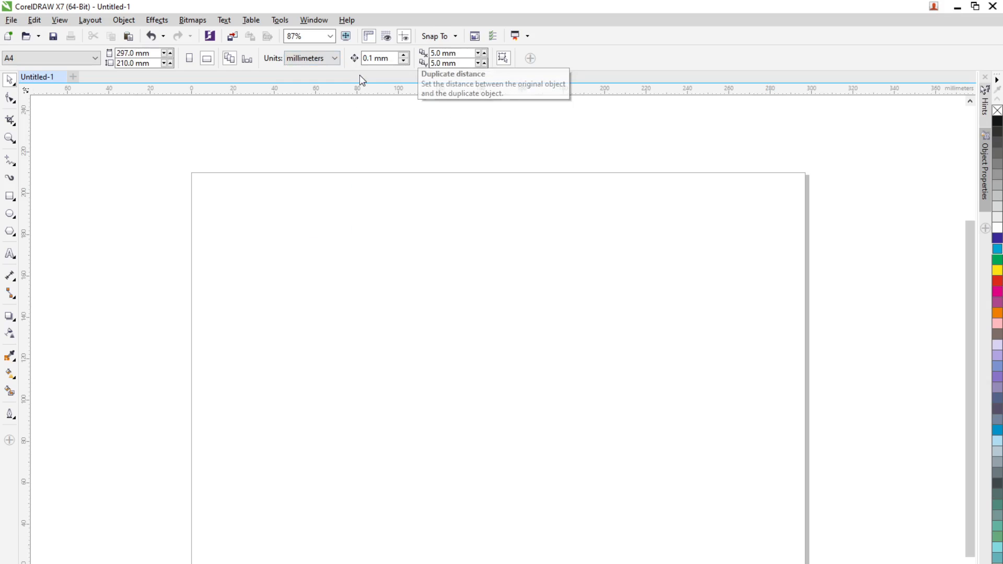
{"action": "left_click", "coordinate": [331, 58]}
{"action": "left_click", "coordinate": [319, 85]}
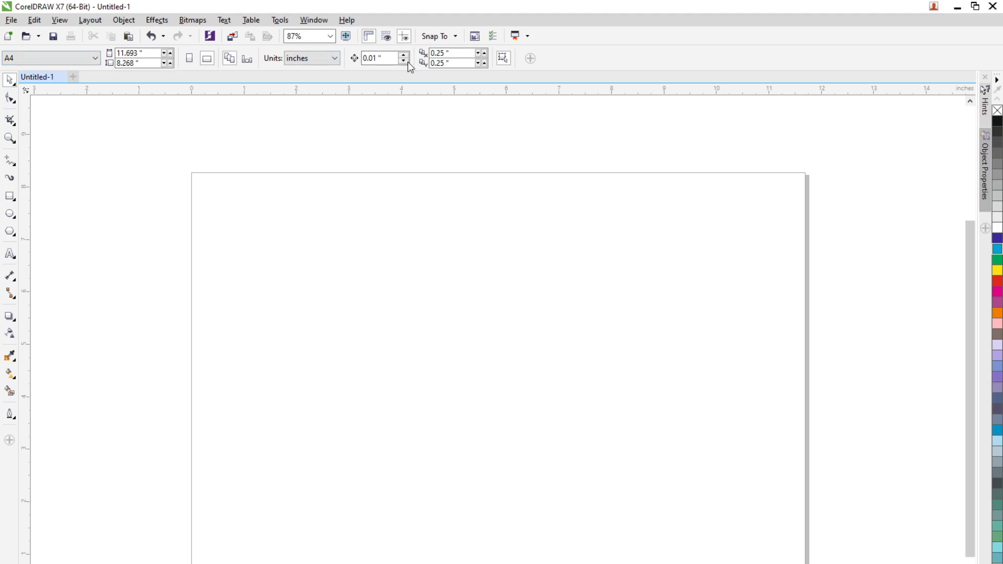
- Draw an ellipse about 2.95 by 2.77 inches in the page's upper-left area, fill it red and move it down slightly
{"action": "left_click", "coordinate": [10, 213]}
{"action": "left_click_drag", "start_coordinate": [230, 211], "coordinate": [386, 358]}
{"action": "left_click", "coordinate": [9, 79]}
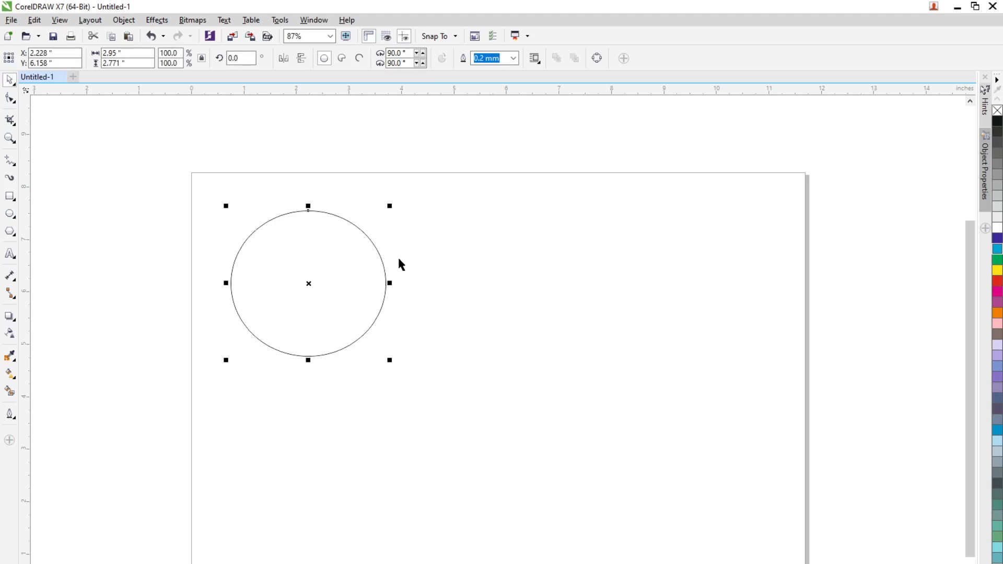
{"action": "left_click", "coordinate": [997, 280]}
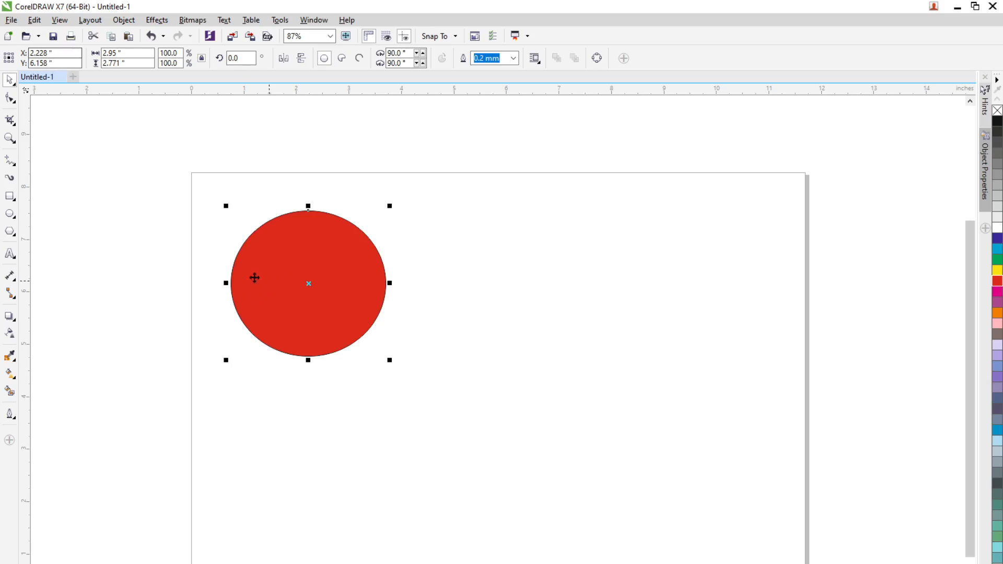
{"action": "left_click_drag", "start_coordinate": [307, 258], "coordinate": [308, 291]}
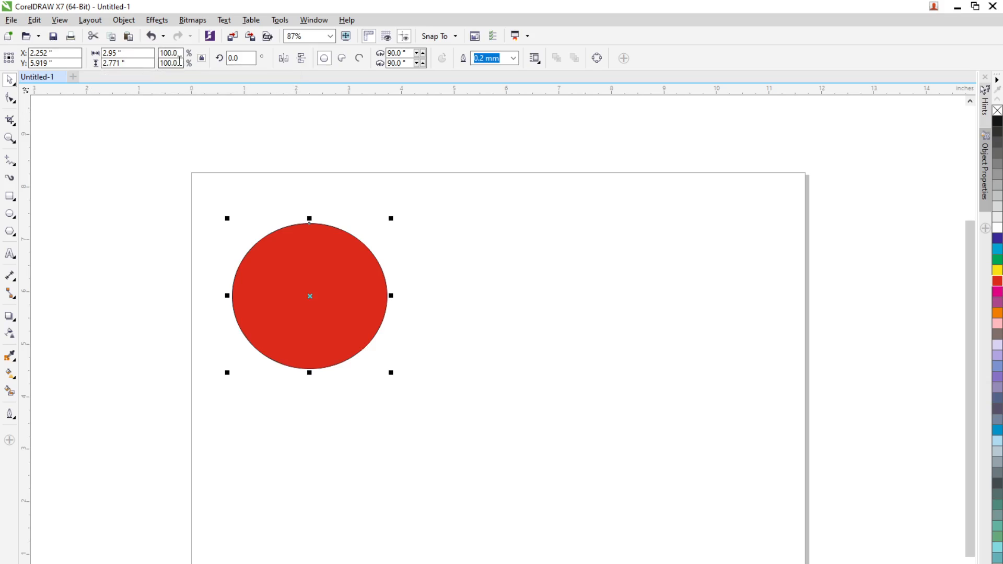
- Set the red ellipse's width to 5 inches, scaling its height proportionally
{"action": "left_click_drag", "start_coordinate": [142, 53], "coordinate": [57, 54]}
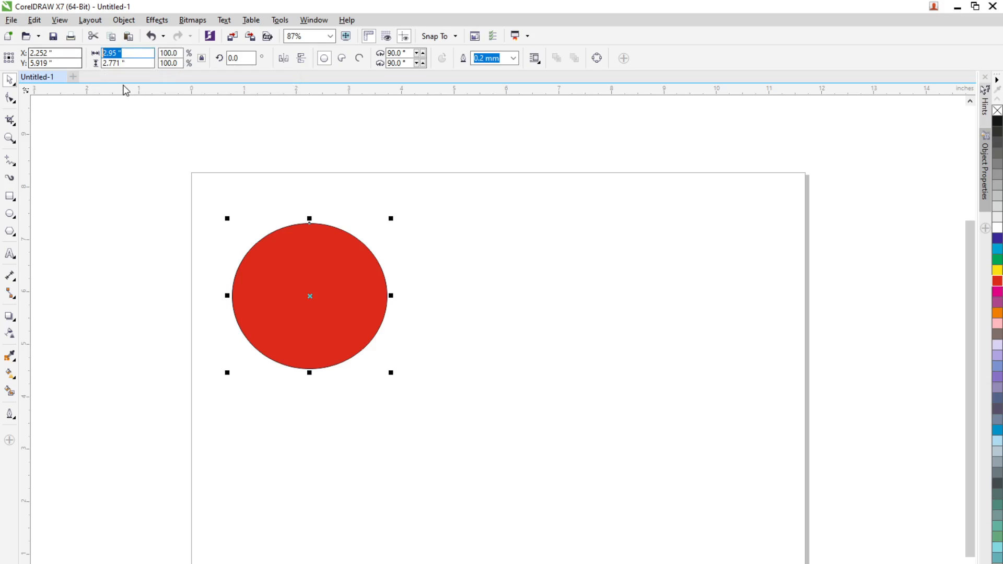
{"action": "type", "text": "5"}
{"action": "key", "text": "Return"}
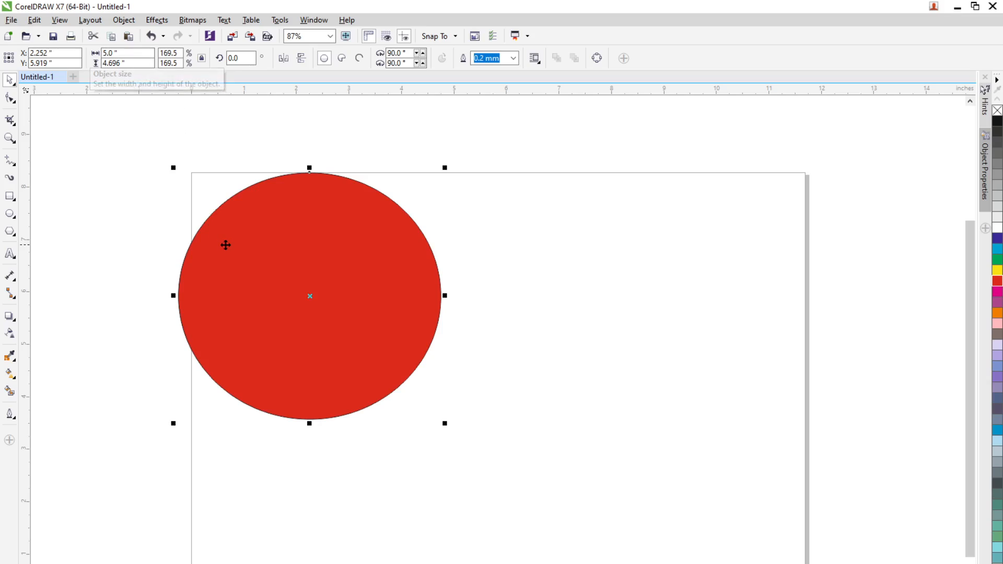
- Set the red ellipse's scale factor to 100% and move it down toward the left edge of the page
{"action": "left_click", "coordinate": [177, 53]}
{"action": "type", "text": "100"}
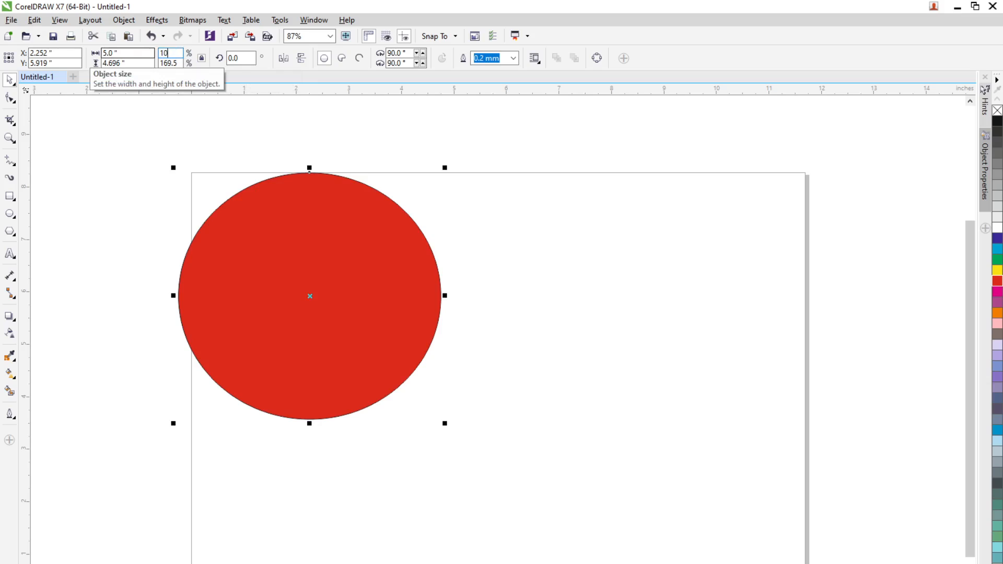
{"action": "key", "text": "Return"}
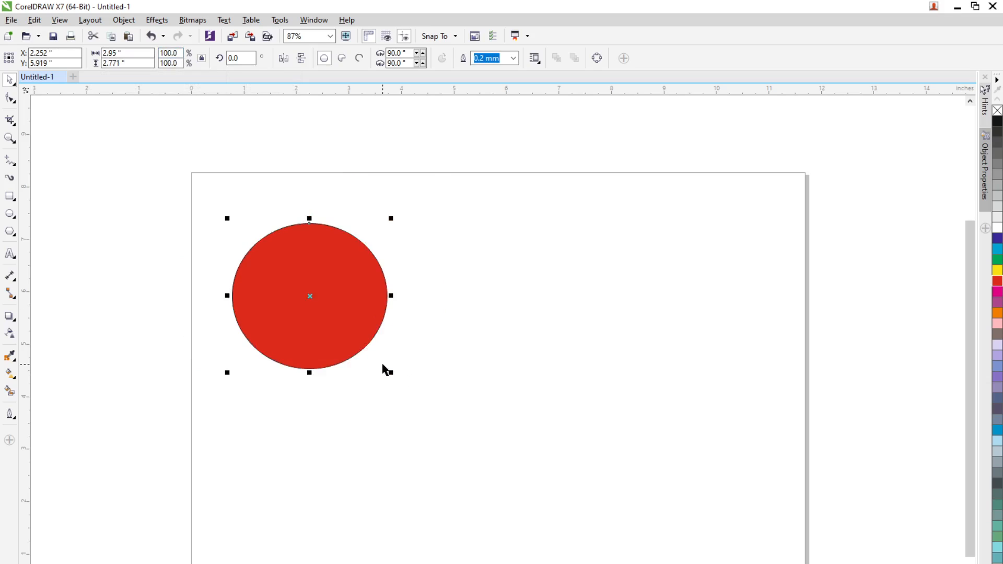
{"action": "left_click_drag", "start_coordinate": [332, 338], "coordinate": [301, 361]}
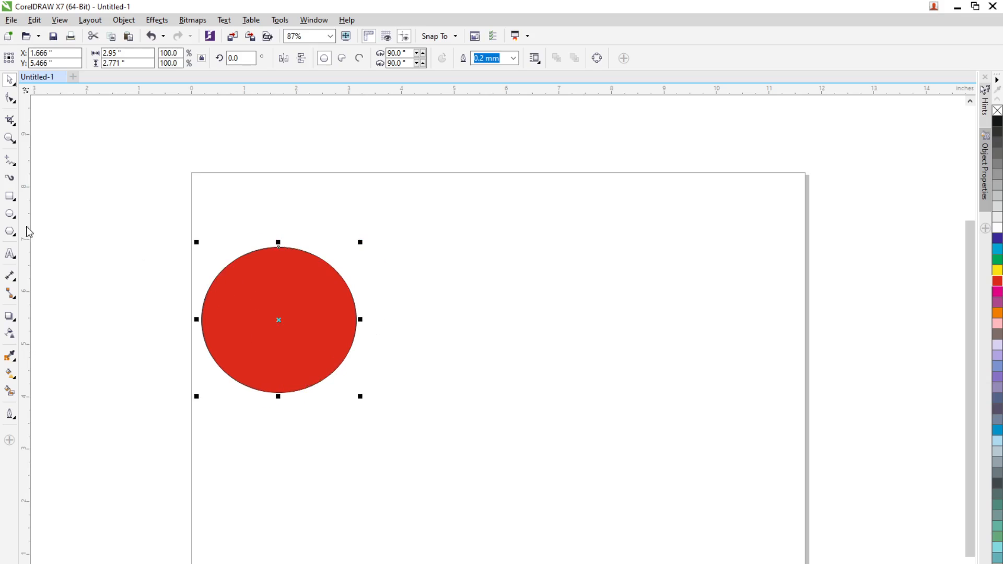
- Draw a second circle about 5.4 inches across to the right of the red ellipse and fill it green
{"action": "left_click", "coordinate": [9, 214]}
{"action": "left_click_drag", "start_coordinate": [414, 228], "coordinate": [699, 512]}
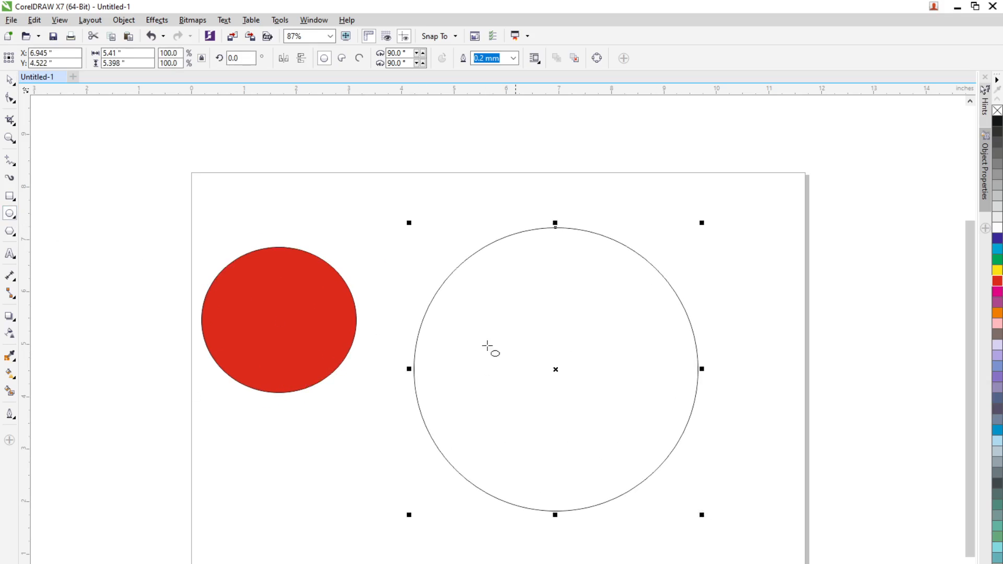
{"action": "left_click", "coordinate": [998, 259]}
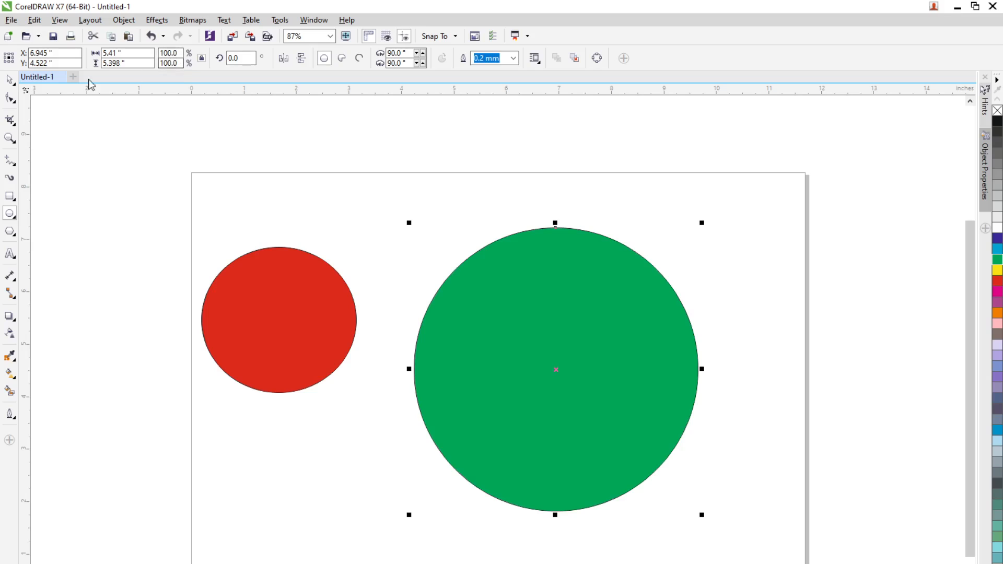
- Scale the red ellipse proportionally to 150%
{"action": "left_click", "coordinate": [9, 79]}
{"action": "left_click", "coordinate": [332, 345]}
{"action": "left_click", "coordinate": [521, 389]}
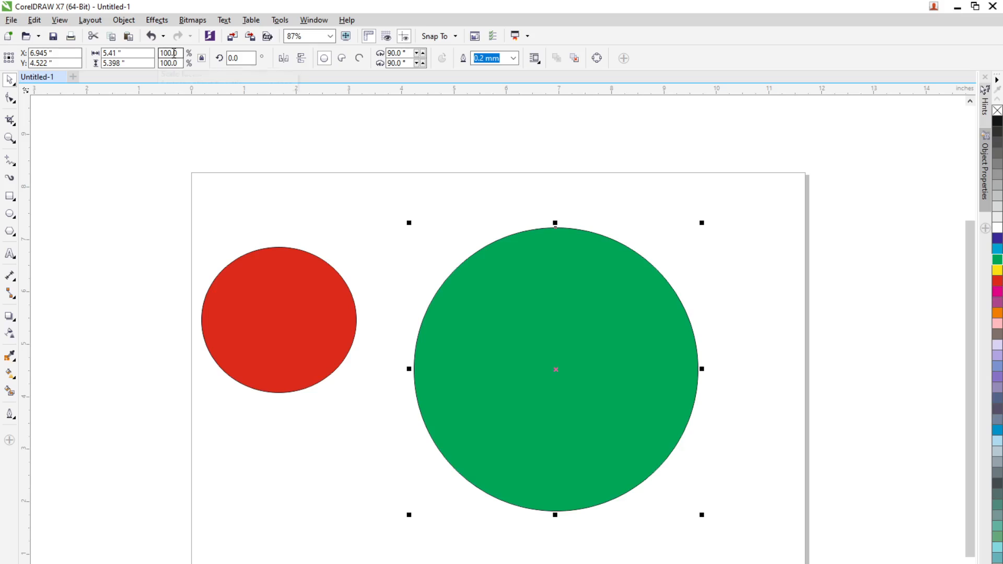
{"action": "left_click", "coordinate": [272, 317]}
{"action": "left_click", "coordinate": [168, 52]}
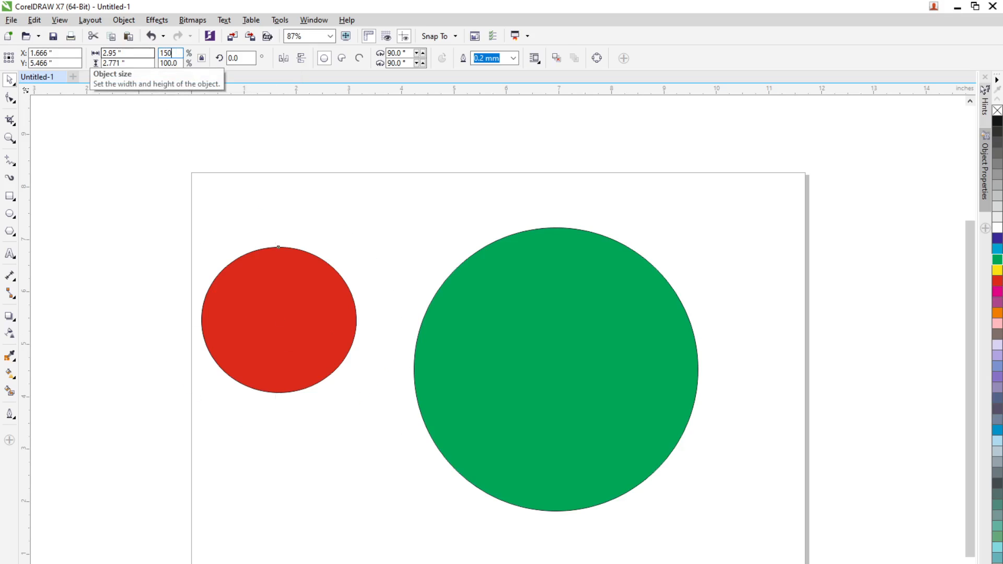
{"action": "key", "text": "Return"}
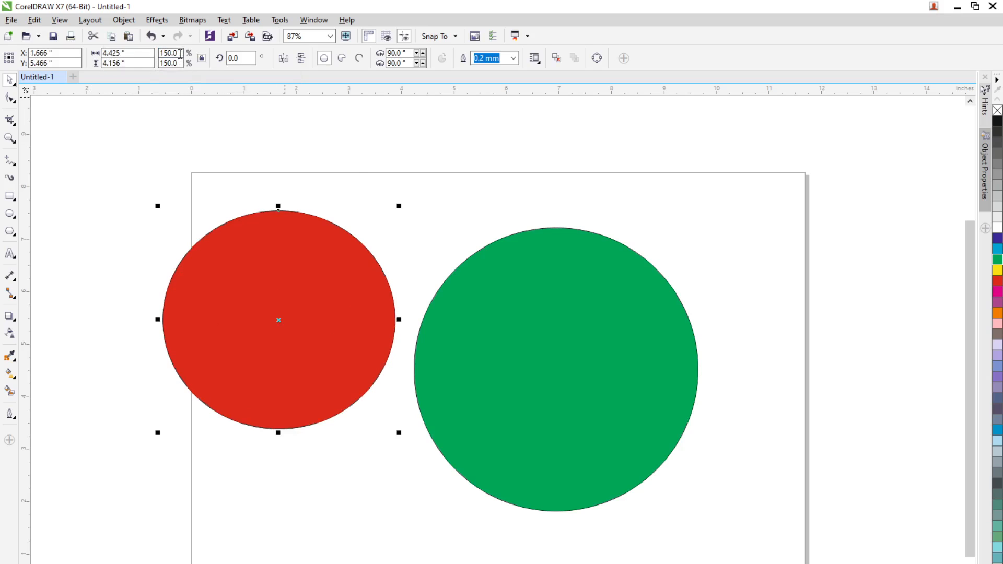
- Scale the green circle proportionally to 50%
{"action": "left_click", "coordinate": [493, 330]}
{"action": "double_click", "coordinate": [178, 53]}
{"action": "type", "text": "50"}
{"action": "key", "text": "Return"}
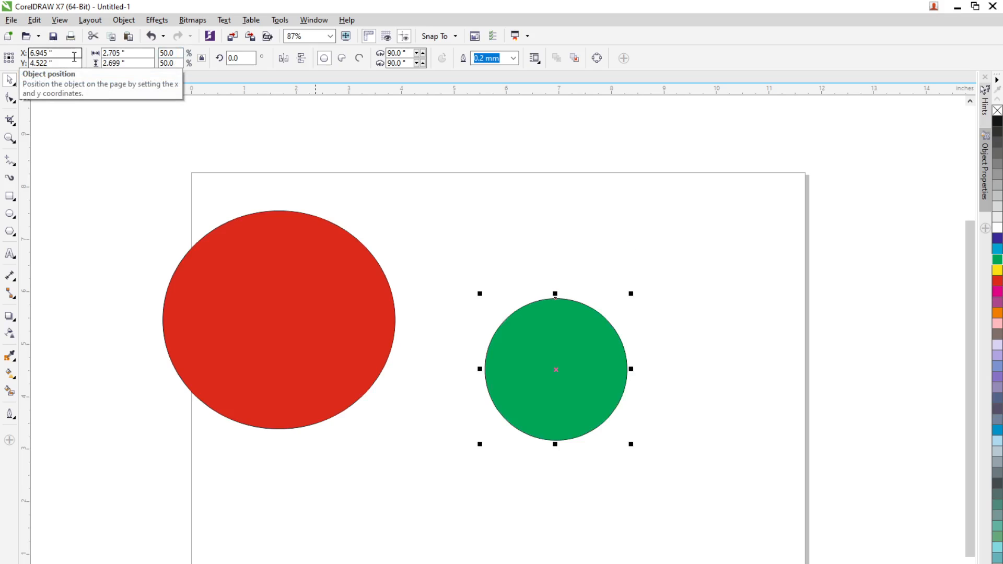
- Move the red ellipse right onto the page and flatten it to a height of about 2.4 inches
{"action": "left_click_drag", "start_coordinate": [292, 354], "coordinate": [371, 354]}
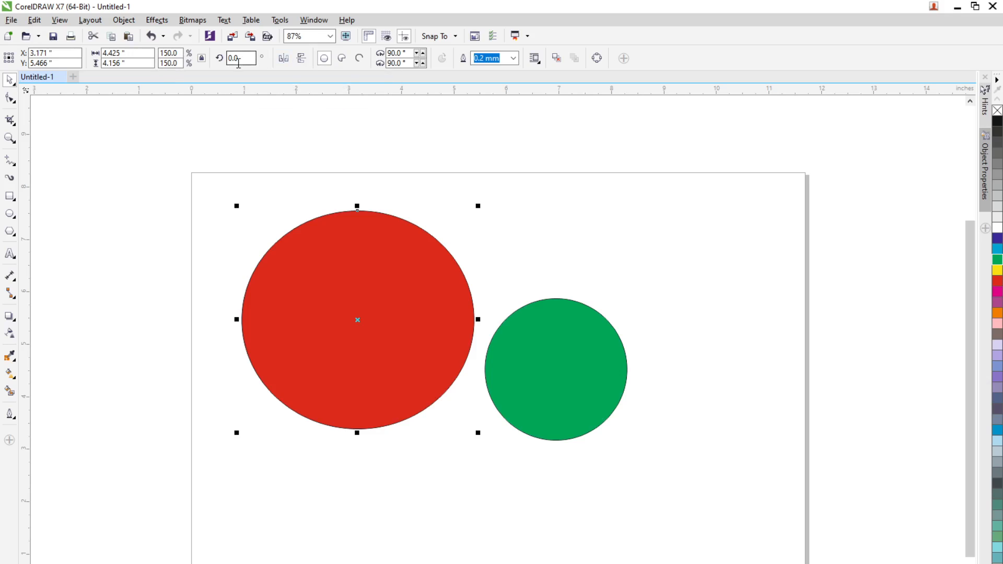
{"action": "left_click_drag", "start_coordinate": [356, 206], "coordinate": [347, 302]}
{"action": "left_click_drag", "start_coordinate": [363, 406], "coordinate": [366, 369]}
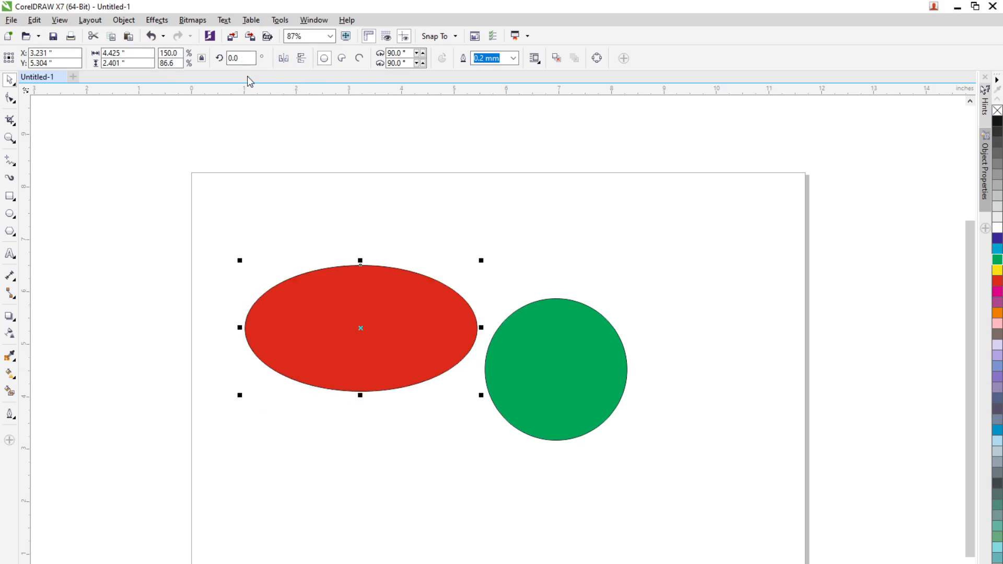
- Set the red ellipse's rotation angle to 45 degrees
{"action": "double_click", "coordinate": [233, 58]}
{"action": "type", "text": "45"}
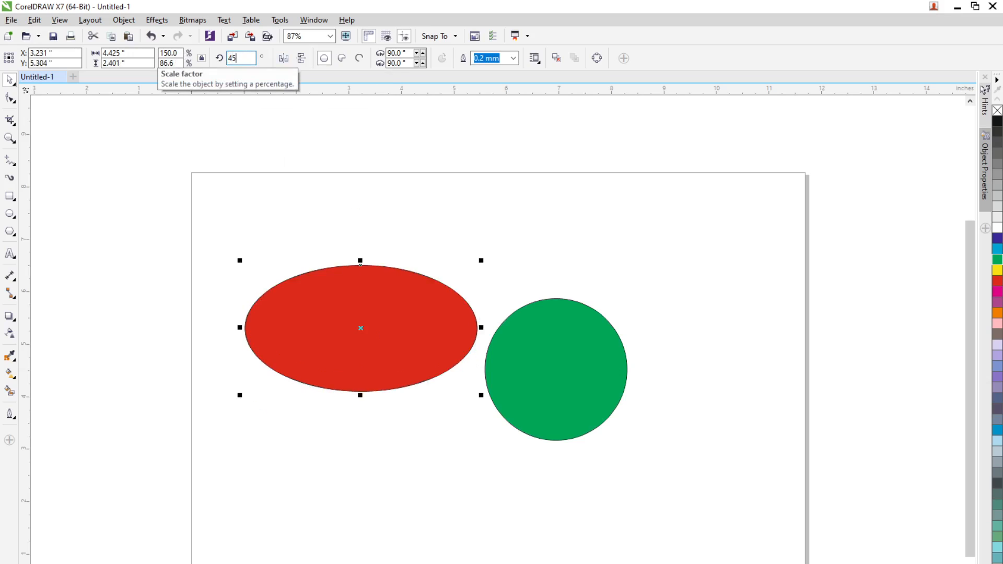
{"action": "key", "text": "Return"}
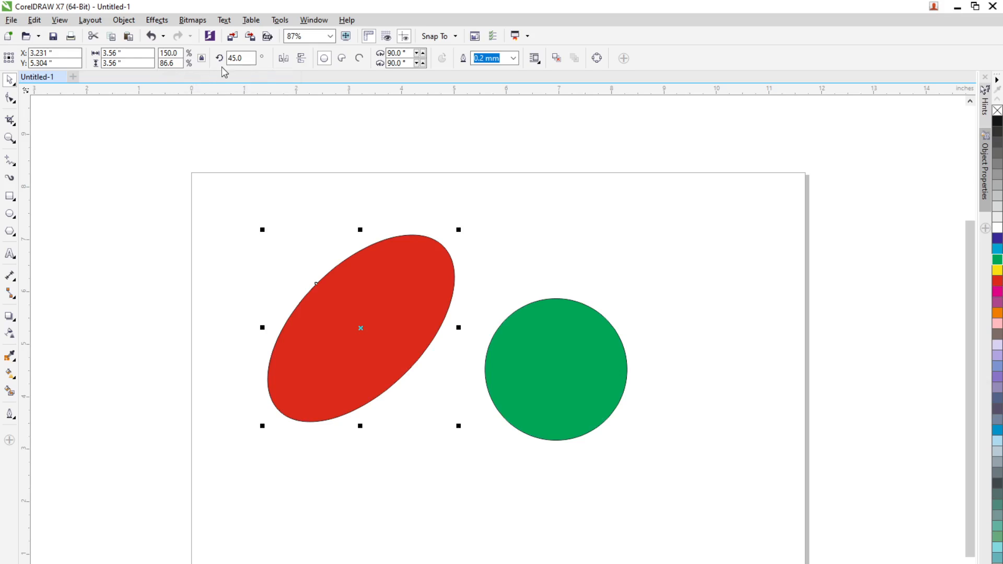
- Set the red ellipse's rotation angle to 360 degrees so it lies horizontally
{"action": "double_click", "coordinate": [247, 59]}
{"action": "type", "text": "0"}
{"action": "key", "text": "Return"}
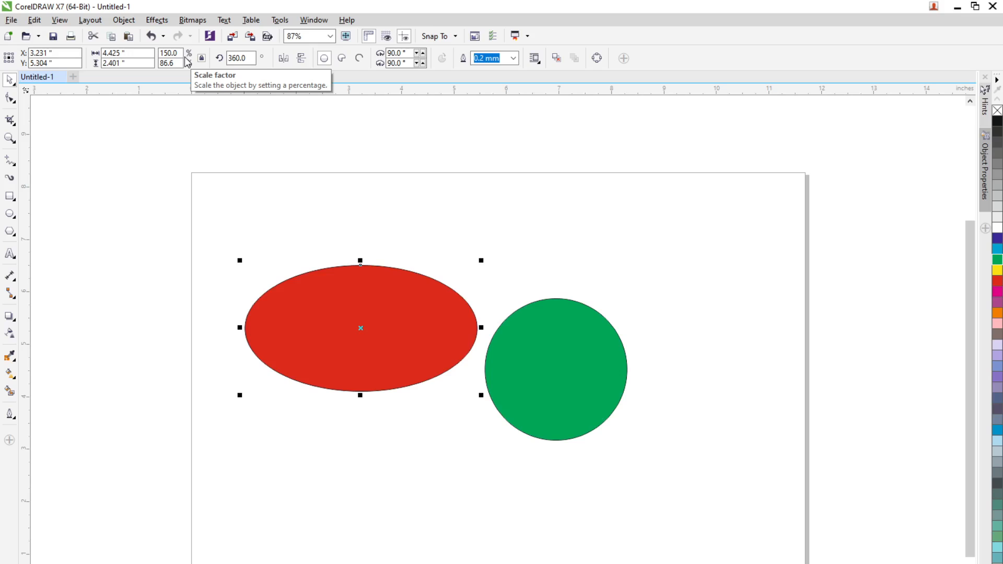
- Move the green circle onto the red ellipse so it overlaps the ellipse's right end
{"action": "left_click", "coordinate": [429, 177]}
{"action": "left_click", "coordinate": [380, 287]}
{"action": "left_click_drag", "start_coordinate": [544, 387], "coordinate": [355, 405]}
{"action": "left_click", "coordinate": [481, 412]}
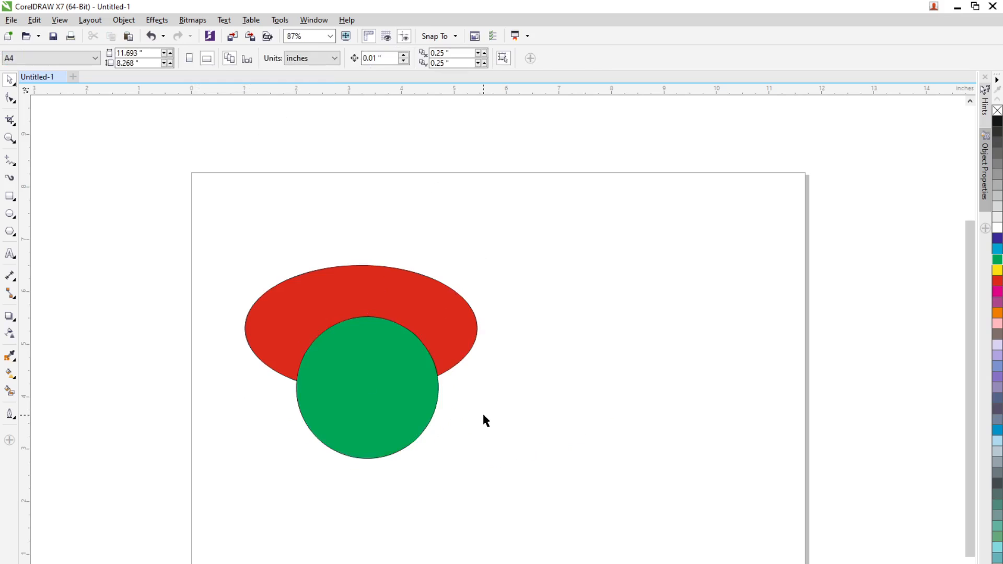
{"action": "left_click", "coordinate": [390, 415]}
{"action": "left_click_drag", "start_coordinate": [197, 229], "coordinate": [492, 445]}
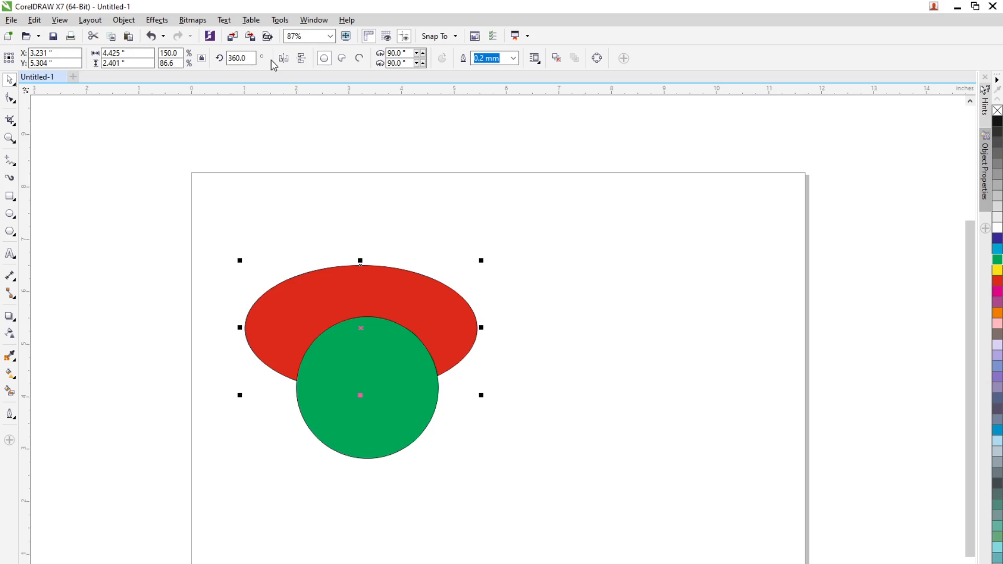
{"action": "left_click", "coordinate": [518, 392]}
{"action": "left_click_drag", "start_coordinate": [366, 377], "coordinate": [418, 318]}
- Mirror the red ellipse and green circle together horizontally and move them right toward the middle of the page
{"action": "left_click_drag", "start_coordinate": [239, 230], "coordinate": [526, 444]}
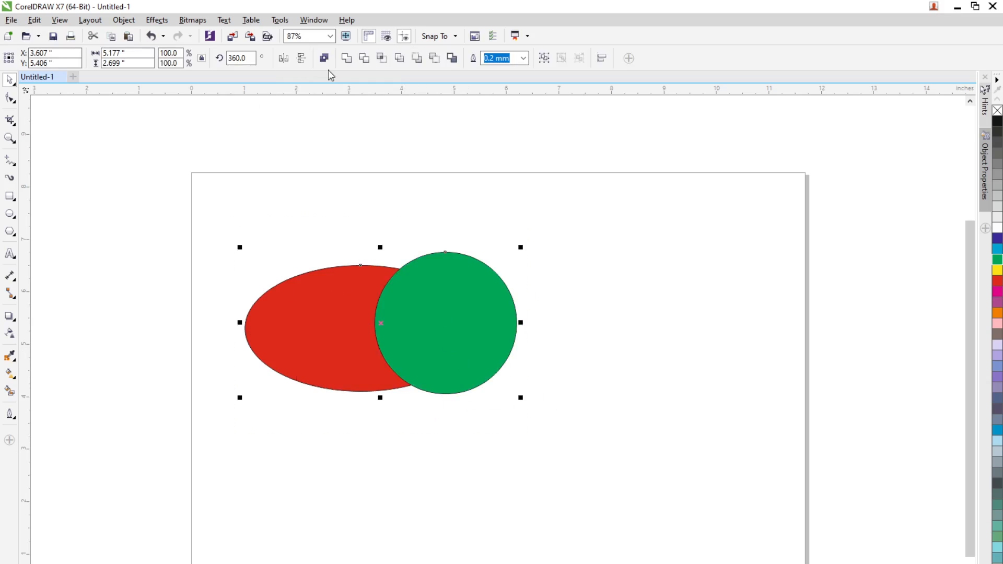
{"action": "left_click", "coordinate": [284, 58]}
{"action": "left_click_drag", "start_coordinate": [376, 340], "coordinate": [471, 348]}
{"action": "left_click", "coordinate": [598, 416]}
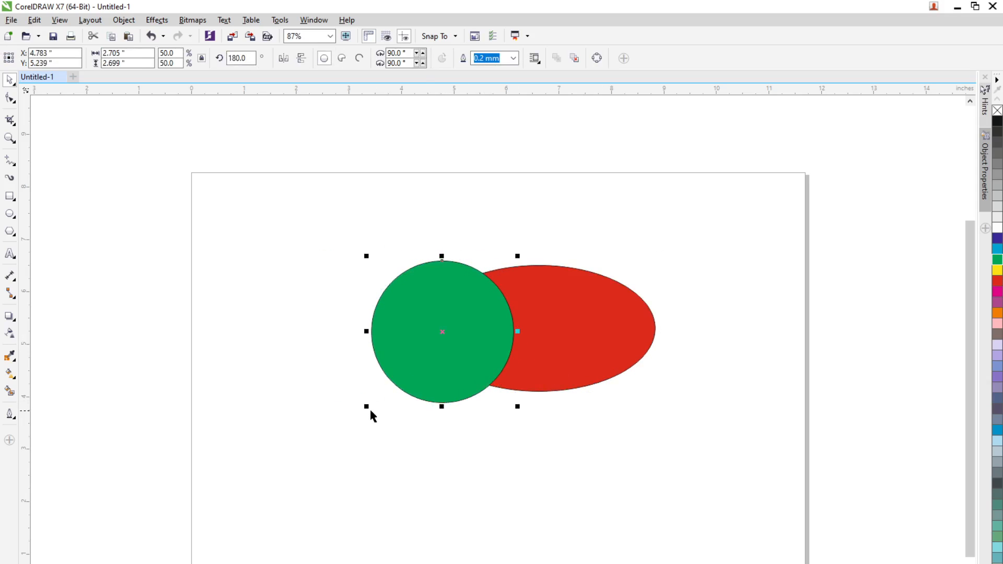
- Resize the green circle into an upright ellipse about 1.38 by 2.31 inches over the red ellipse's left end
{"action": "left_click_drag", "start_coordinate": [368, 407], "coordinate": [416, 384]}
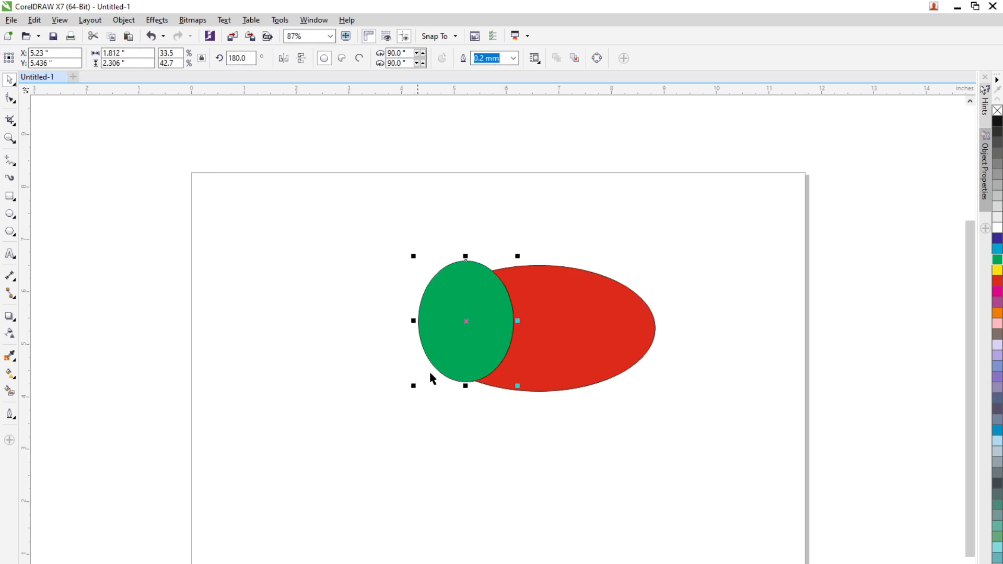
{"action": "left_click_drag", "start_coordinate": [413, 322], "coordinate": [435, 335]}
{"action": "left_click", "coordinate": [514, 407]}
{"action": "left_click", "coordinate": [452, 366]}
- Fill both the large red ellipse and the small green ellipse with the Ruby Red palette colour
{"action": "left_click", "coordinate": [548, 361], "text": "shift"}
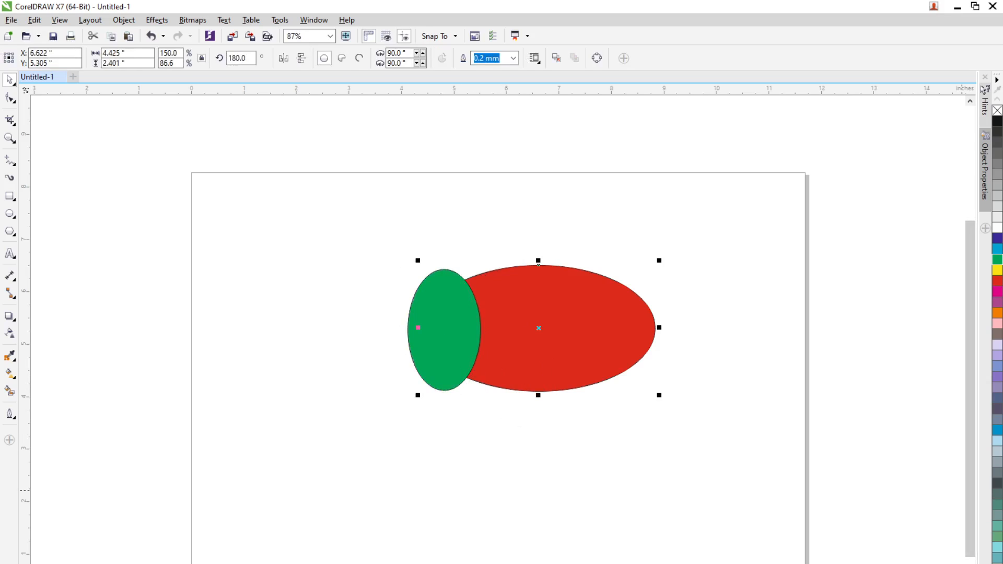
{"action": "left_click", "coordinate": [984, 90]}
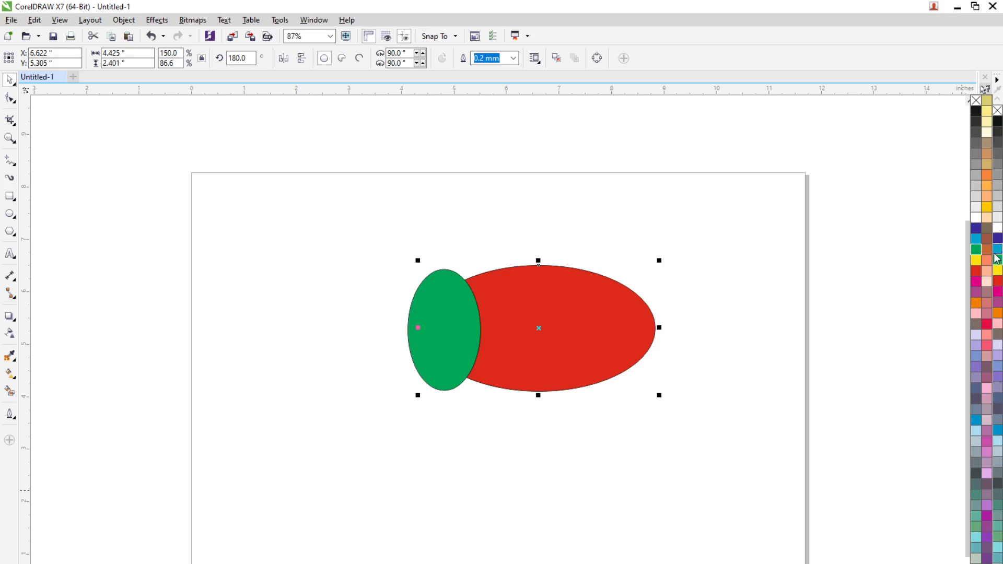
{"action": "left_click", "coordinate": [986, 238]}
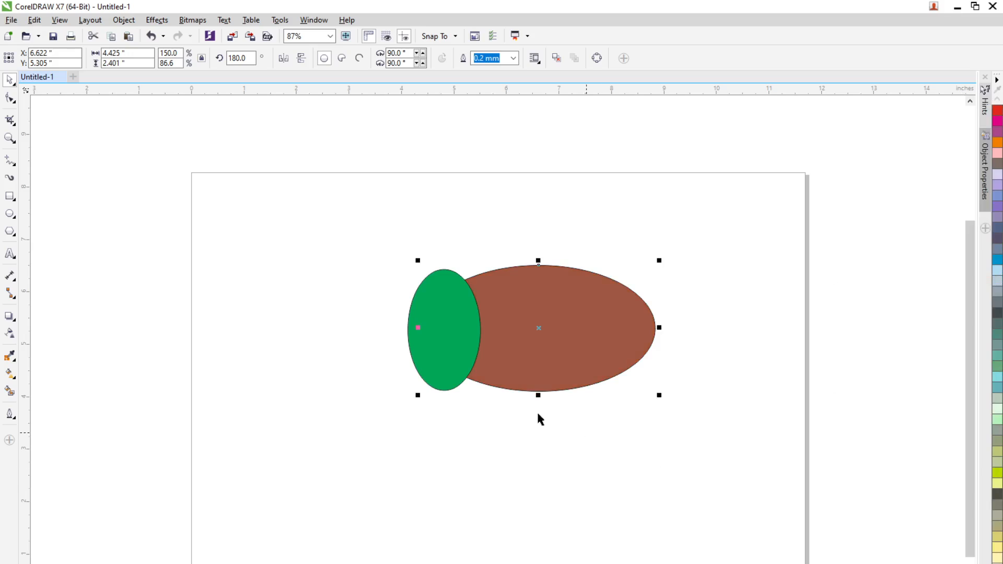
{"action": "left_click", "coordinate": [446, 327]}
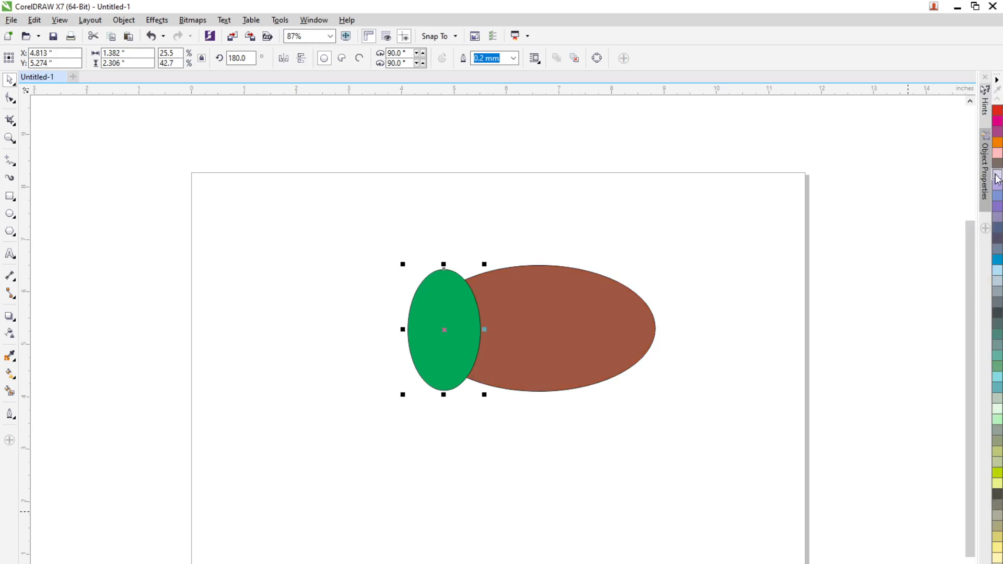
{"action": "left_click", "coordinate": [451, 563]}
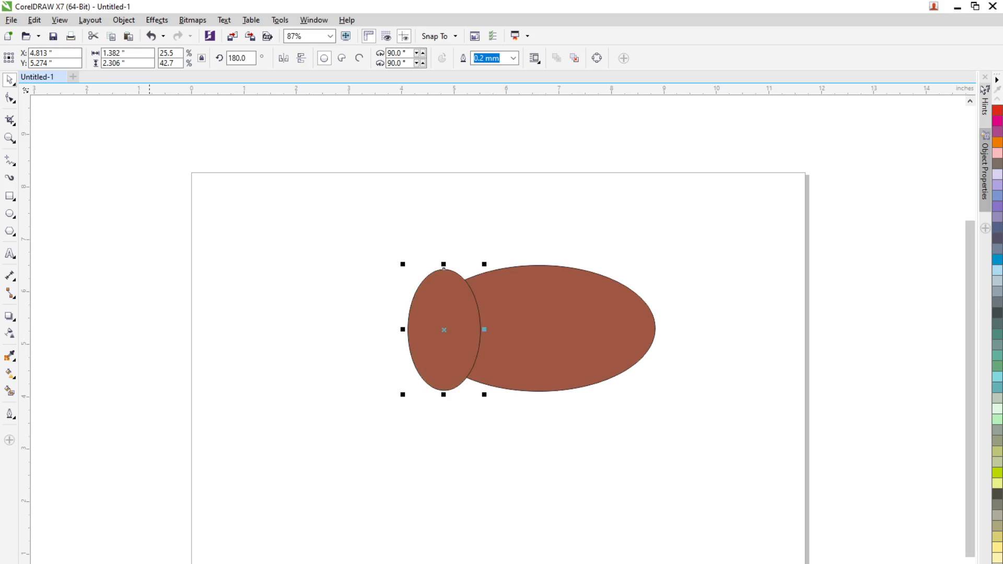
- Change the small ellipse's uniform fill to a brighter orange-brown with CMYK values 13, 68, 73, 17
{"action": "key", "text": "shift+F11"}
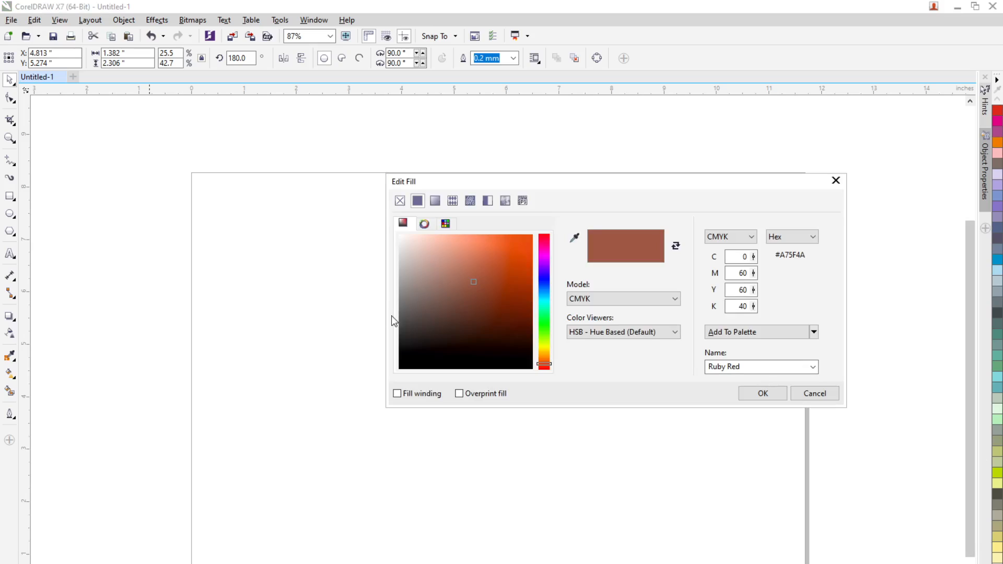
{"action": "left_click", "coordinate": [483, 269]}
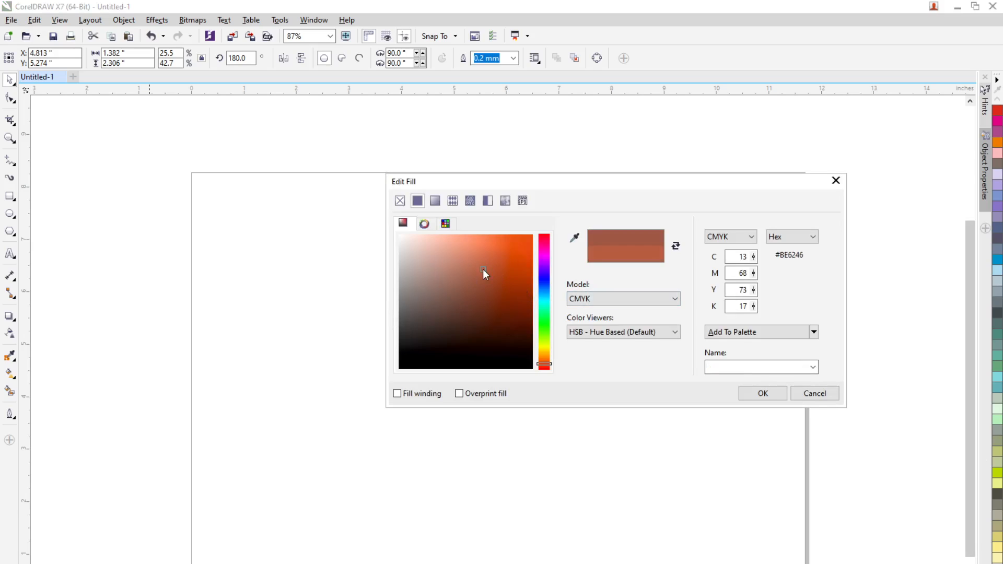
{"action": "left_click", "coordinate": [756, 395]}
{"action": "left_click", "coordinate": [479, 389]}
- Remove the outlines from both the small and the large ellipse
{"action": "left_click", "coordinate": [463, 357]}
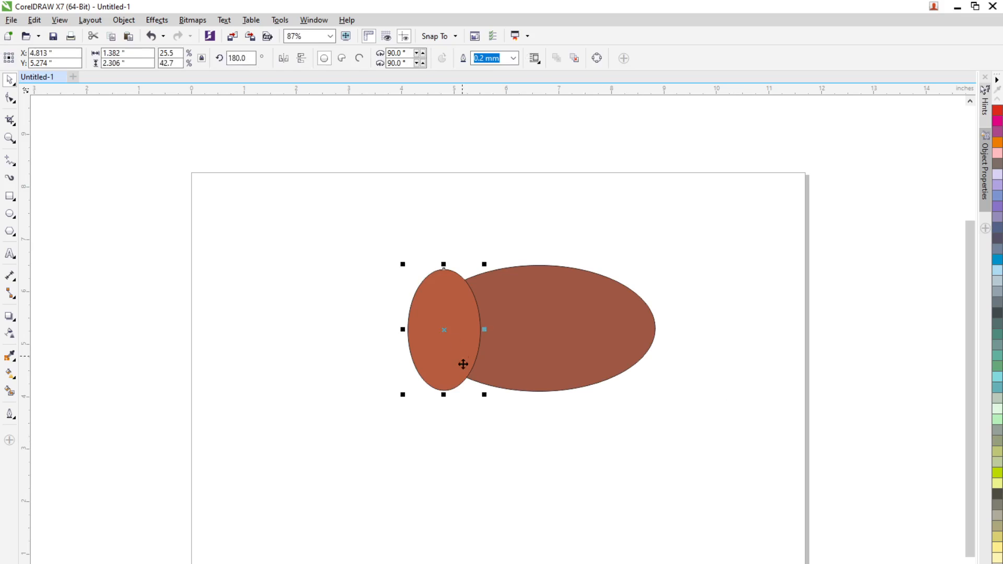
{"action": "left_click", "coordinate": [538, 338], "text": "shift"}
{"action": "left_click", "coordinate": [523, 58]}
{"action": "left_click", "coordinate": [496, 69]}
{"action": "left_click", "coordinate": [371, 498]}
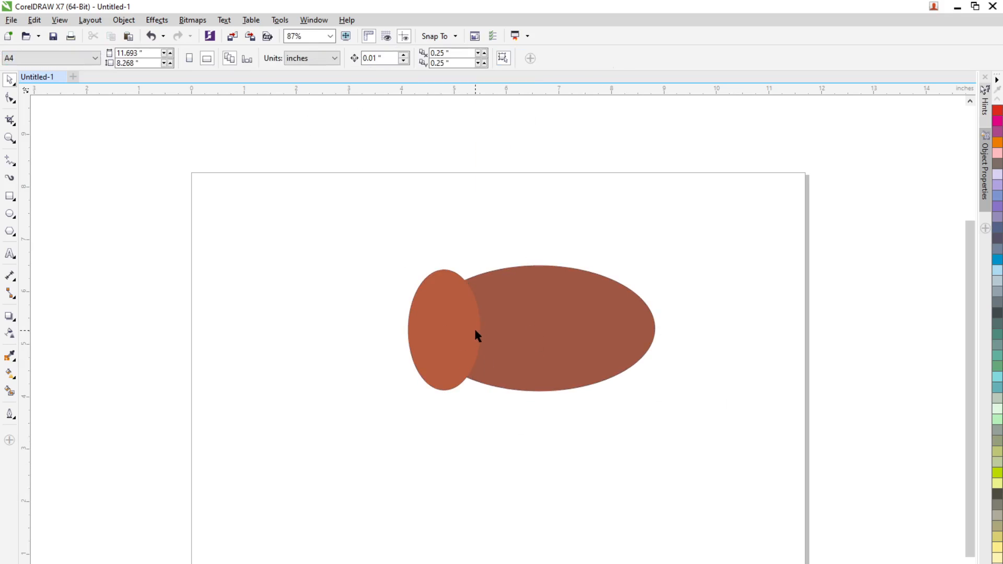
- Draw a straight 2-Point Line from the small ellipse outward to its upper left, about 1.27 inches wide
{"action": "left_click", "coordinate": [10, 162]}
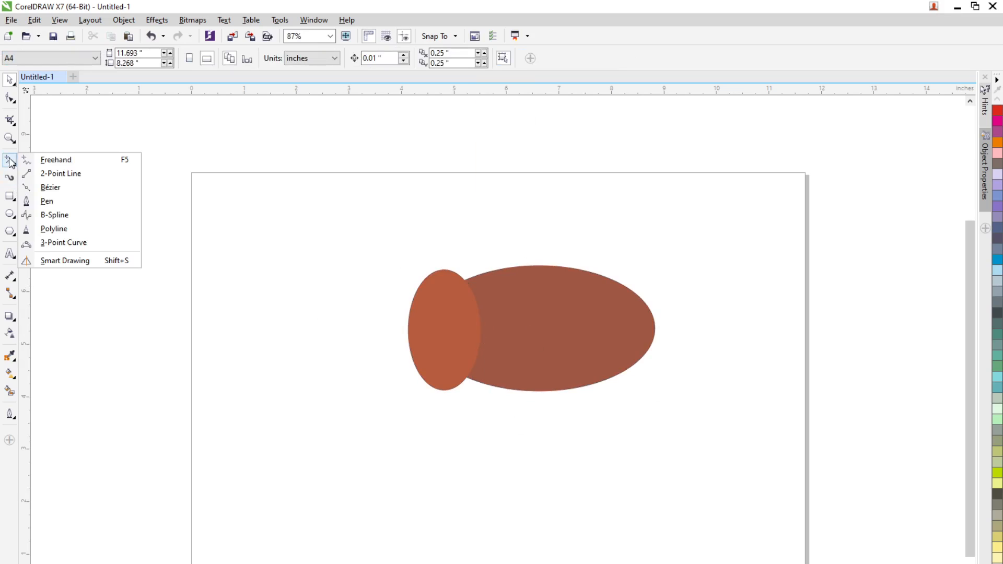
{"action": "left_click", "coordinate": [47, 173]}
{"action": "left_click_drag", "start_coordinate": [422, 317], "coordinate": [355, 278]}
{"action": "left_click", "coordinate": [10, 80]}
{"action": "left_click", "coordinate": [406, 319]}
{"action": "left_click", "coordinate": [410, 309]}
- Convert the straight line to a curve and bend it into a gentle S-shaped antenna
{"action": "left_click", "coordinate": [10, 98]}
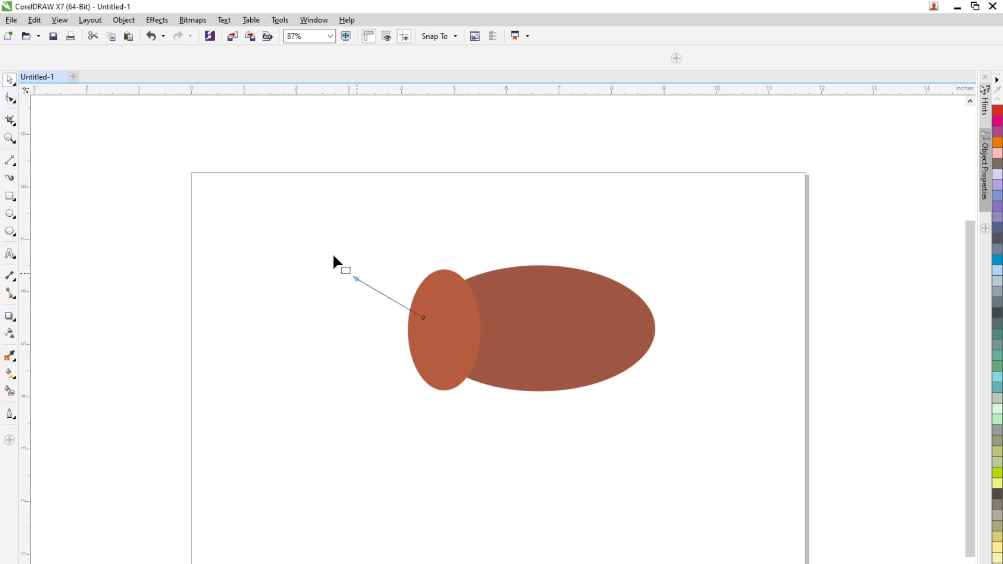
{"action": "left_click", "coordinate": [176, 58]}
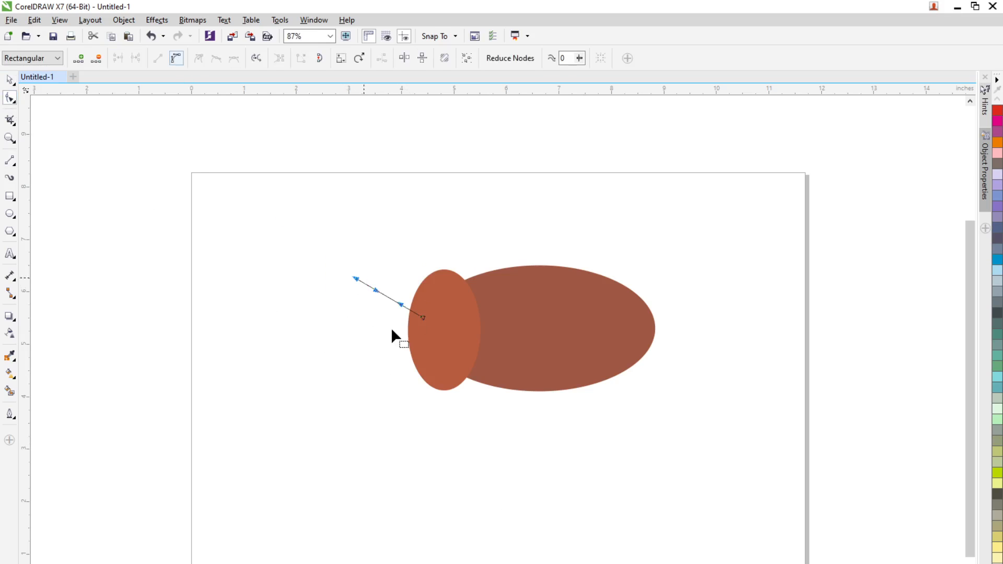
{"action": "left_click_drag", "start_coordinate": [382, 276], "coordinate": [381, 276]}
{"action": "left_click", "coordinate": [401, 303]}
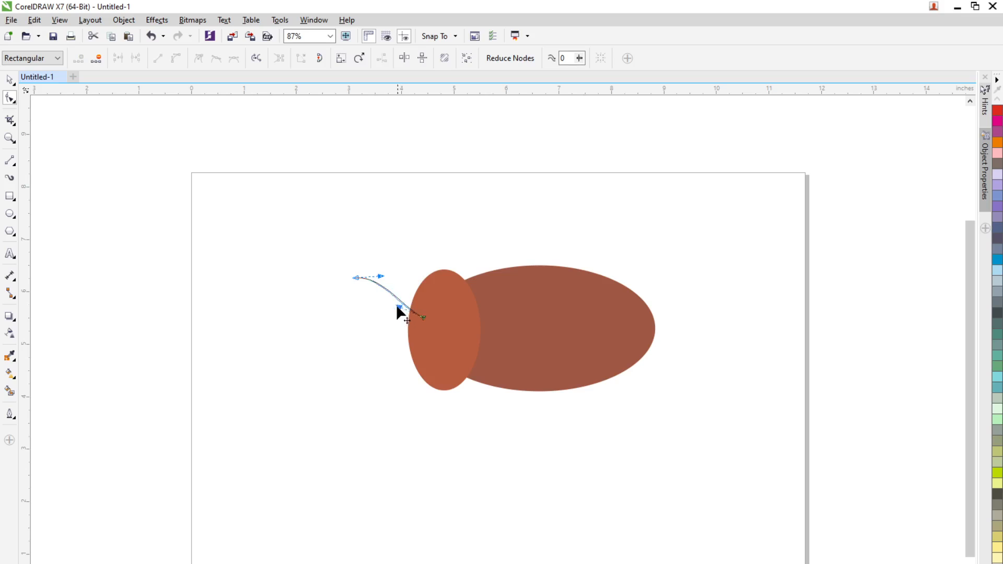
{"action": "left_click_drag", "start_coordinate": [390, 315], "coordinate": [390, 316]}
{"action": "left_click", "coordinate": [10, 79]}
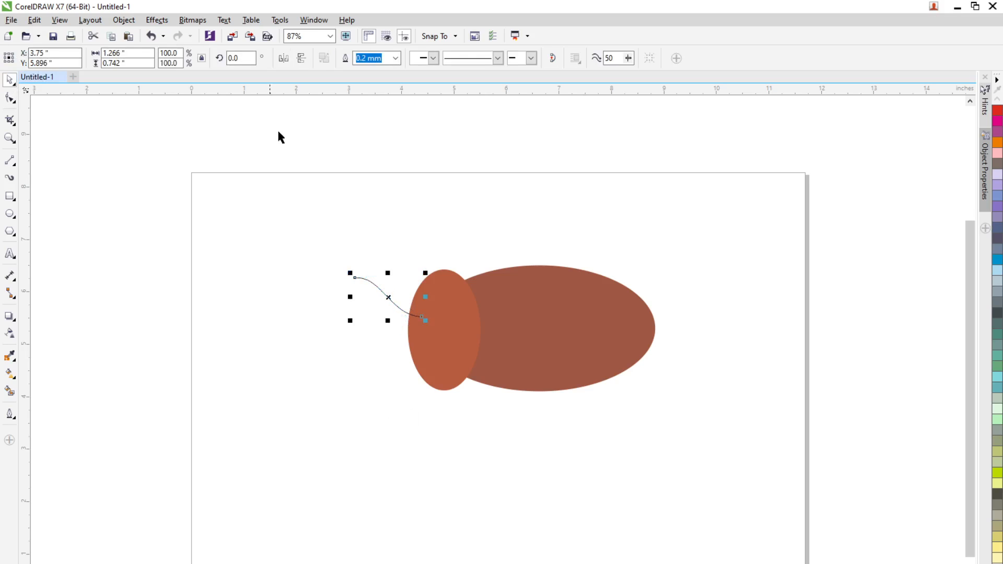
- Try different outline widths on the antenna curve, ending with 2.0 mm
{"action": "left_click", "coordinate": [396, 57]}
{"action": "left_click", "coordinate": [379, 100]}
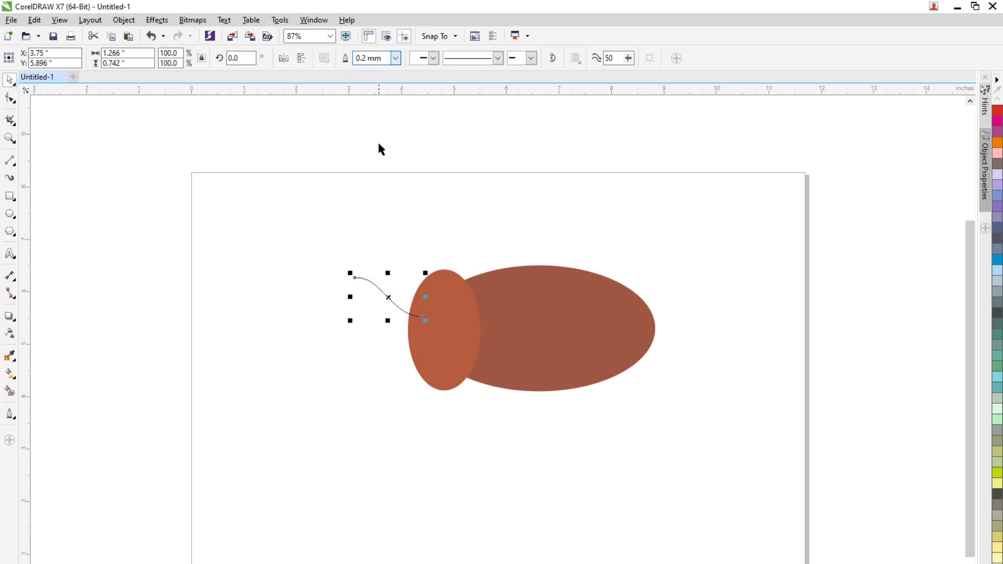
{"action": "left_click", "coordinate": [396, 58]}
{"action": "left_click", "coordinate": [381, 133]}
{"action": "left_click", "coordinate": [367, 332]}
{"action": "left_click", "coordinate": [388, 298]}
{"action": "left_click", "coordinate": [396, 58]}
{"action": "left_click", "coordinate": [388, 157]}
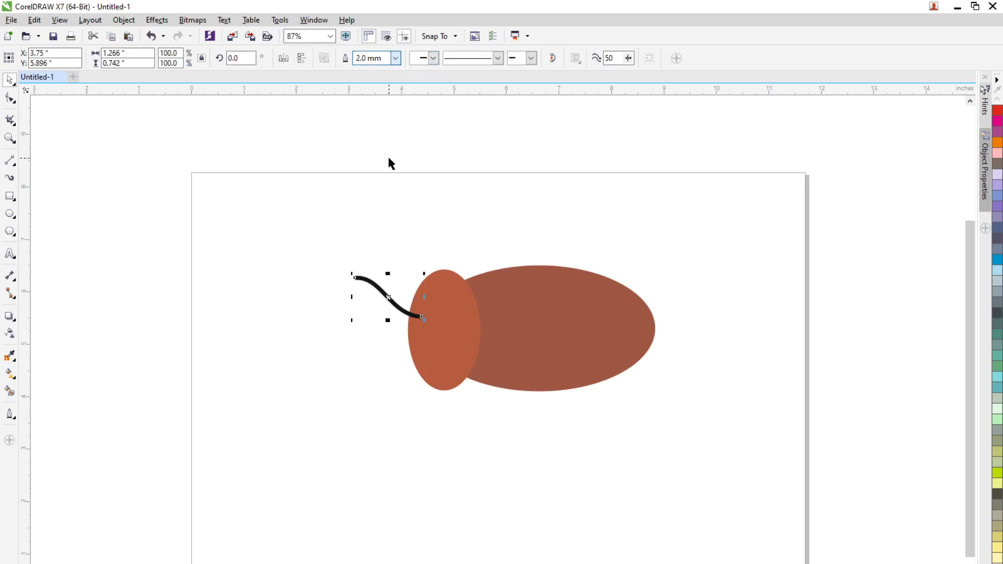
- Set the antenna curve's outline width to 1.0 mm
{"action": "left_click", "coordinate": [395, 58]}
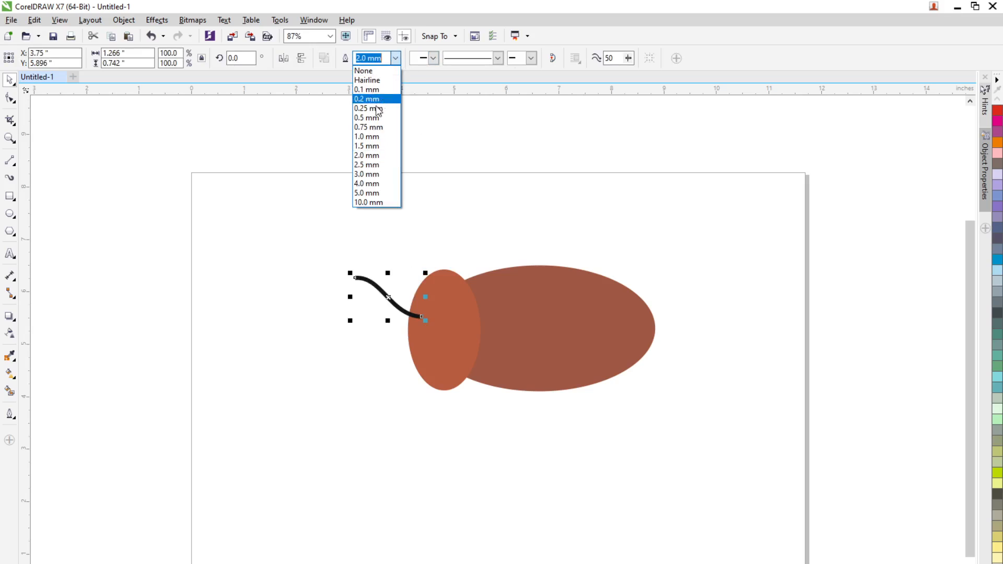
{"action": "left_click", "coordinate": [386, 136]}
{"action": "left_click", "coordinate": [385, 308]}
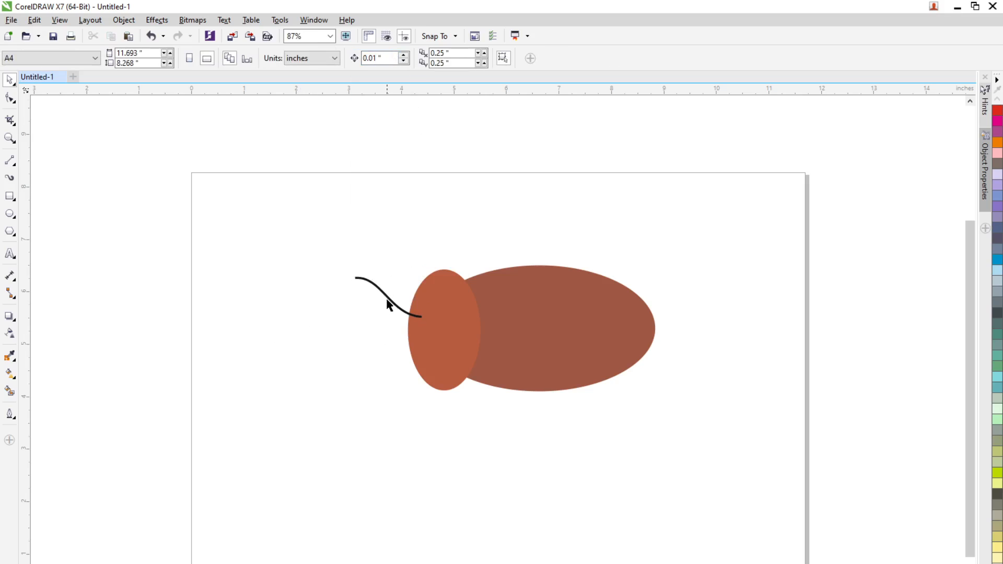
- Add a vertically mirrored copy of the antenna below the original and shift the upper antenna slightly left to line up
{"action": "left_click", "coordinate": [387, 304]}
{"action": "left_click_drag", "start_coordinate": [390, 303], "coordinate": [391, 335]}
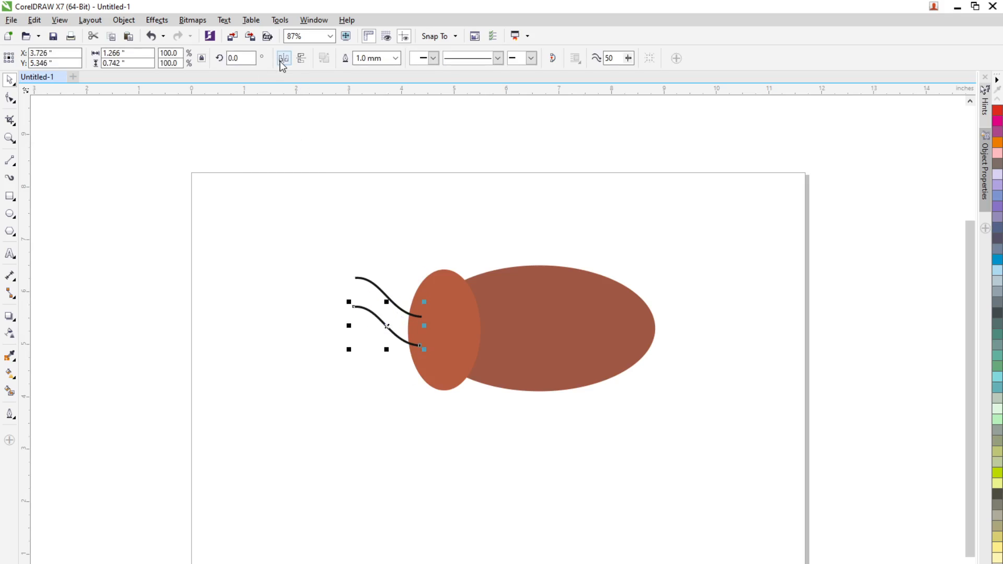
{"action": "left_click", "coordinate": [300, 58]}
{"action": "left_click_drag", "start_coordinate": [393, 320], "coordinate": [405, 355]}
{"action": "left_click", "coordinate": [431, 421]}
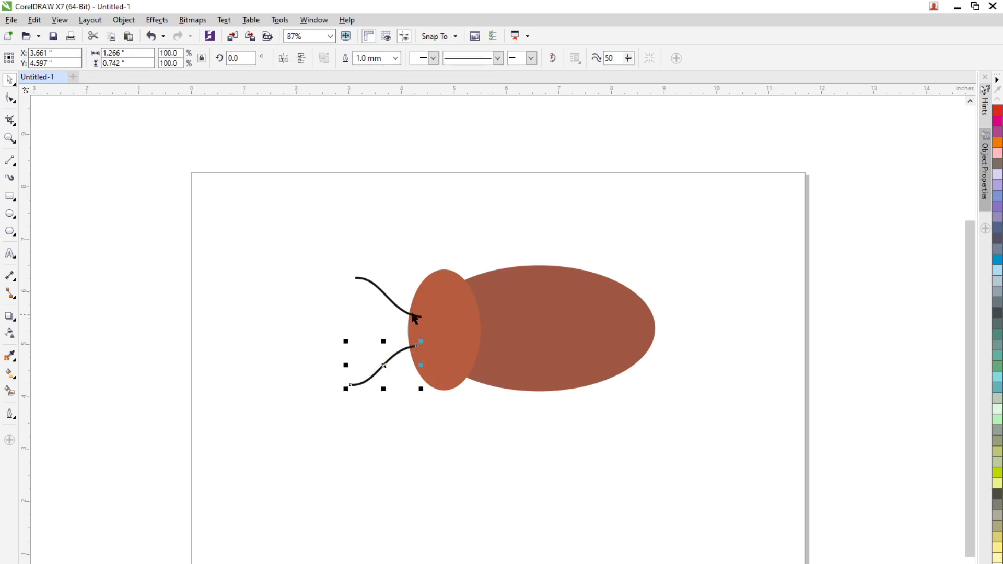
{"action": "left_click_drag", "start_coordinate": [412, 318], "coordinate": [403, 312]}
{"action": "left_click", "coordinate": [361, 359]}
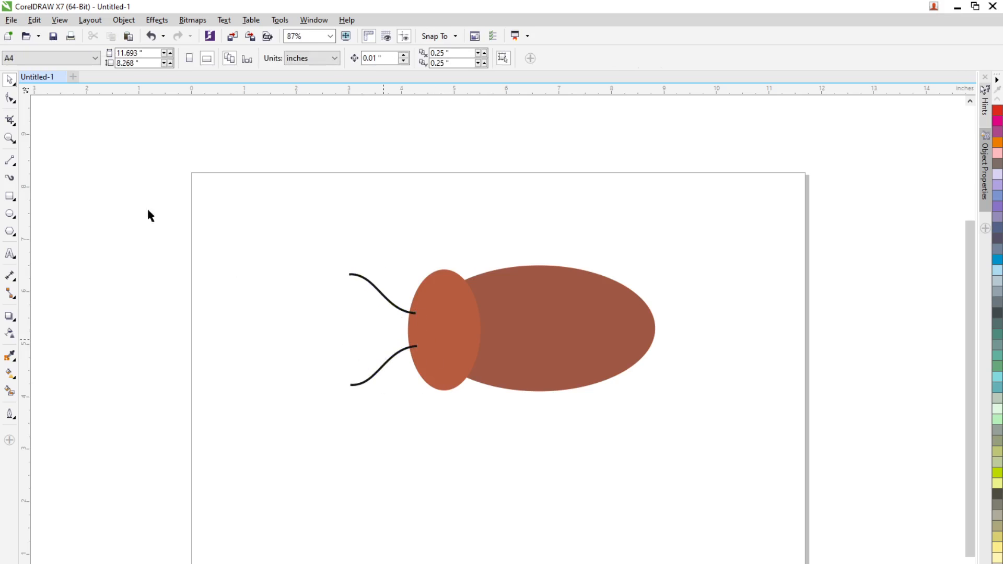
- Place a copy of the small orange-brown head ellipse in the empty area below the large body ellipse
{"action": "left_click", "coordinate": [449, 335]}
{"action": "mouse_move", "coordinate": [445, 342]}
{"action": "left_mouse_down"}
{"action": "mouse_move", "coordinate": [493, 358]}
{"action": "mouse_move", "coordinate": [444, 346]}
{"action": "mouse_move", "coordinate": [455, 353]}
{"action": "left_mouse_up"}
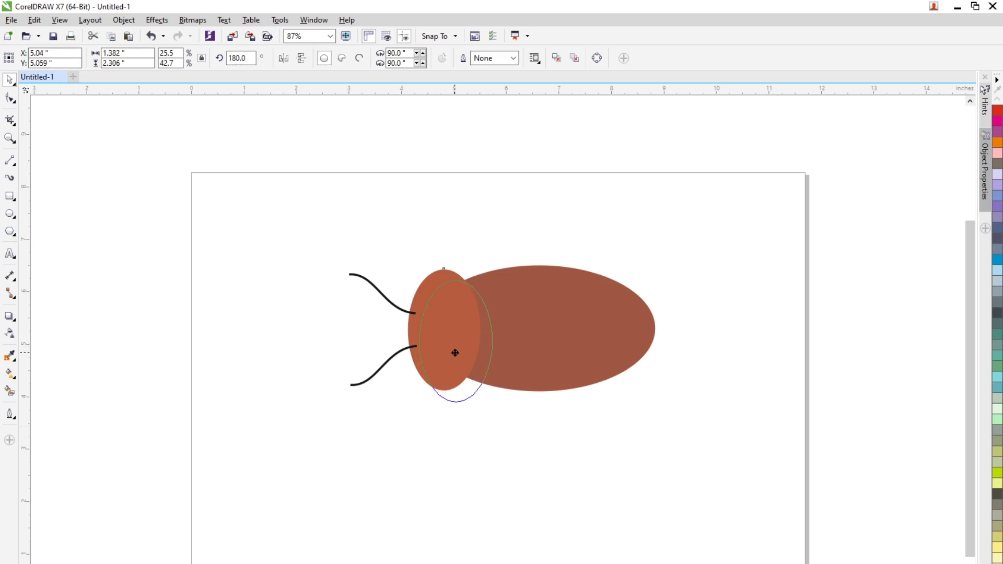
{"action": "left_click_drag", "start_coordinate": [456, 353], "coordinate": [513, 484]}
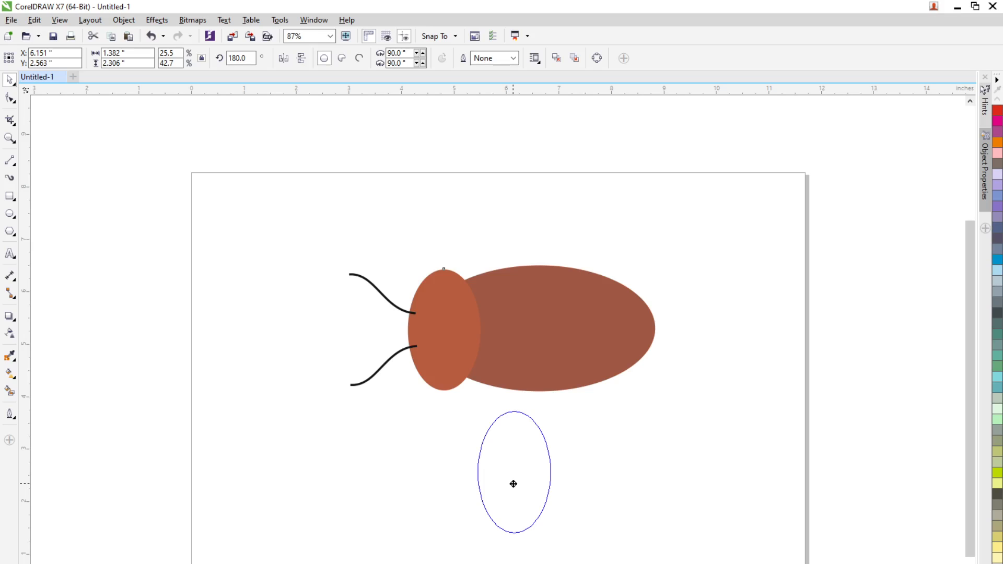
{"action": "left_click_drag", "start_coordinate": [513, 484], "coordinate": [512, 484]}
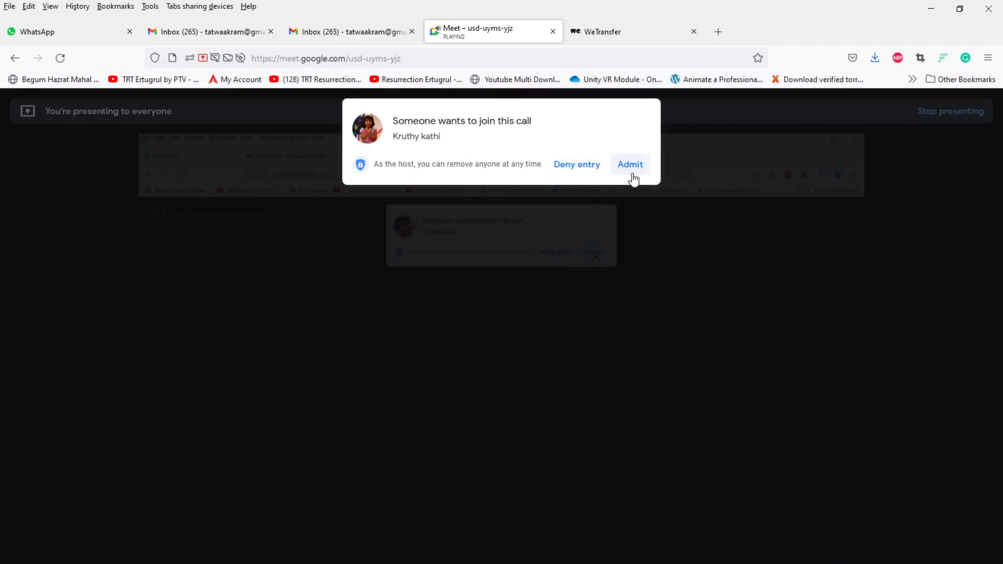
- Switch to the Google Meet call in the browser and admit the waiting participant
{"action": "left_click", "coordinate": [630, 165]}
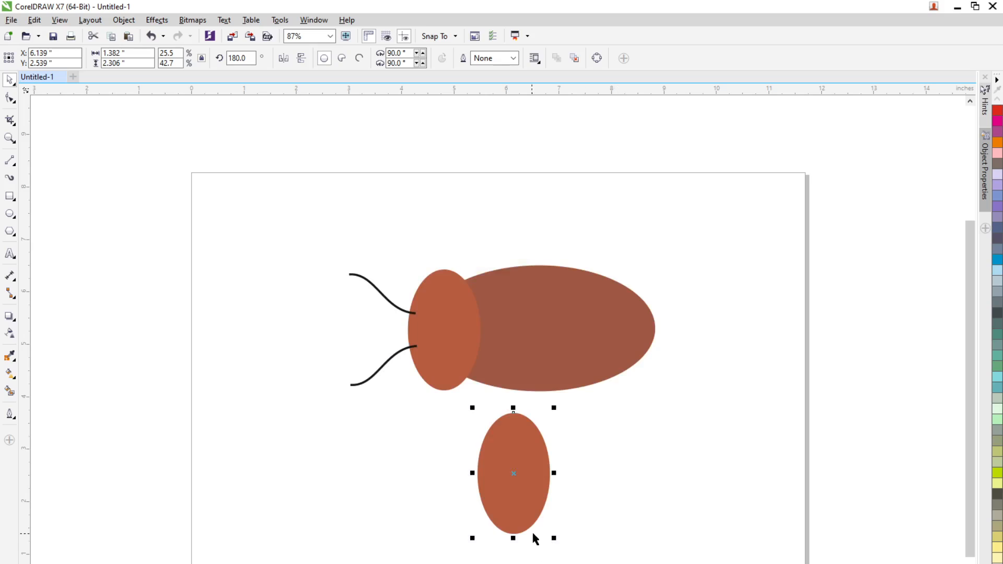
- Turn the copied ellipse into a light grey eye about 0.25 by 0.41 inches on the upper part of the head
{"action": "left_click_drag", "start_coordinate": [555, 541], "coordinate": [504, 439]}
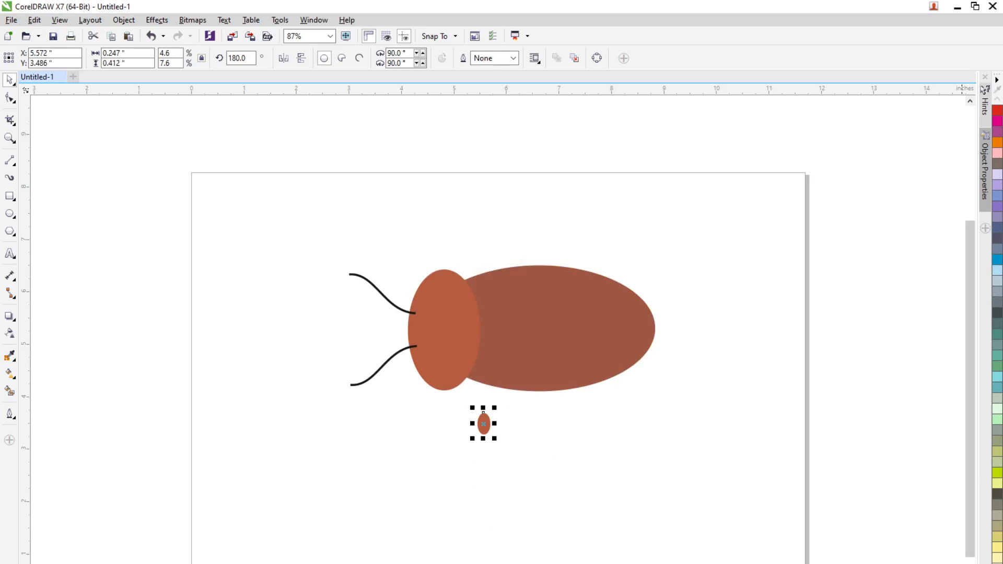
{"action": "left_click", "coordinate": [998, 563]}
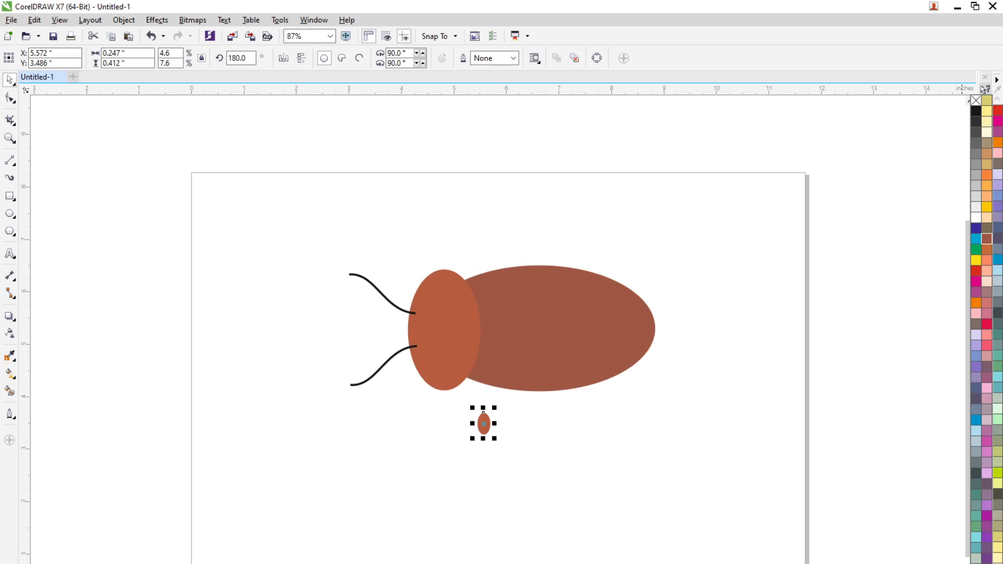
{"action": "left_click", "coordinate": [976, 213]}
{"action": "left_click_drag", "start_coordinate": [484, 419], "coordinate": [438, 301]}
{"action": "left_click", "coordinate": [418, 436]}
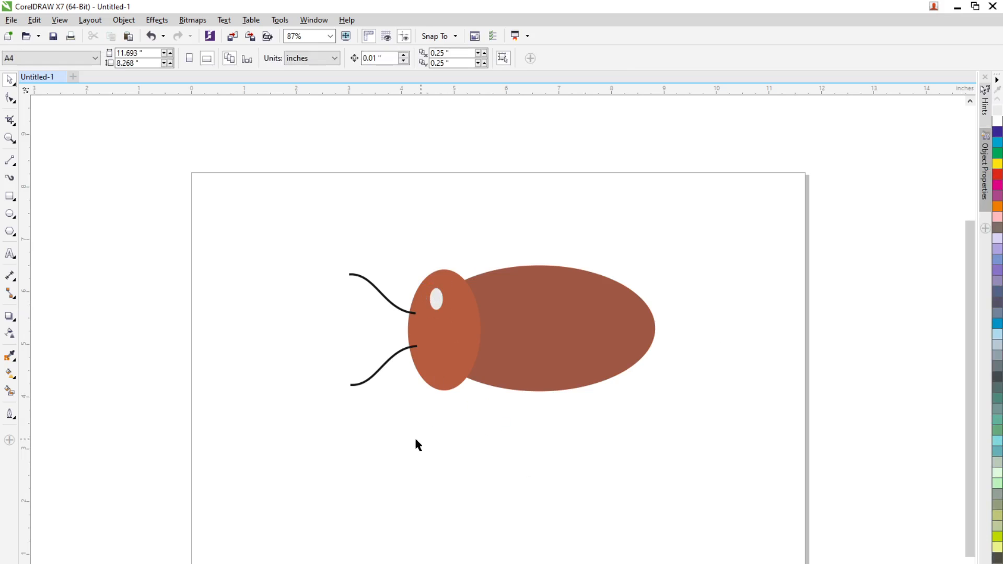
- Reshape the grey eye into a flat horizontal ellipse and add a brown pupil about 0.19 by 0.11 inches at its left end
{"action": "left_click", "coordinate": [437, 302]}
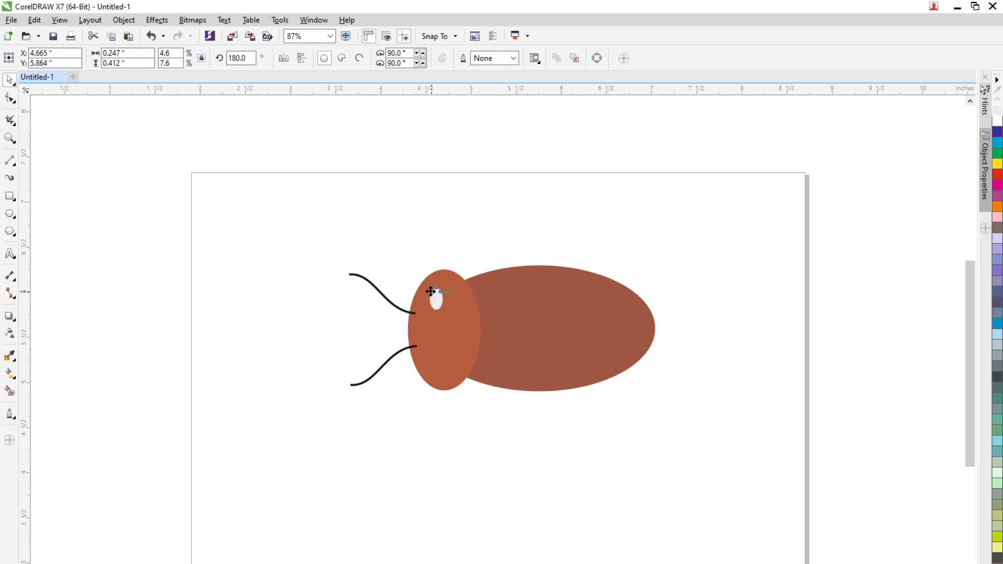
{"action": "scroll", "coordinate": [438, 301], "scroll_direction": "up", "scroll_amount": 3}
{"action": "mouse_move", "coordinate": [464, 303]}
{"action": "left_mouse_down"}
{"action": "mouse_move", "coordinate": [514, 302]}
{"action": "mouse_move", "coordinate": [455, 293]}
{"action": "left_mouse_up"}
{"action": "left_click_drag", "start_coordinate": [448, 335], "coordinate": [428, 279]}
{"action": "left_click", "coordinate": [390, 165]}
{"action": "left_click", "coordinate": [447, 282]}
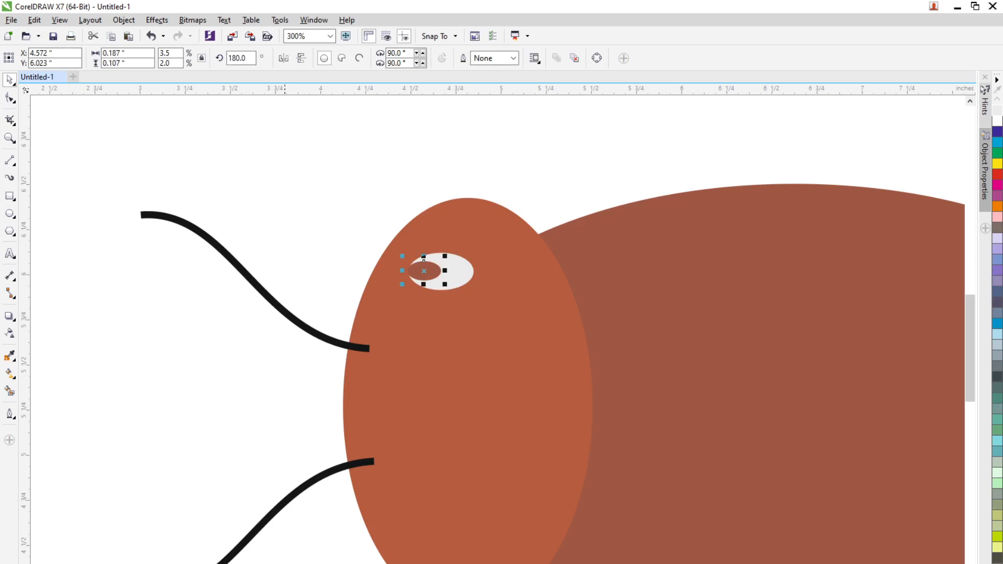
- Add a dark grey dot about 0.05 by 0.03 inches inside the eye's brown pupil ellipse
{"action": "key", "text": "Escape"}
{"action": "left_click_drag", "start_coordinate": [431, 272], "coordinate": [442, 292]}
{"action": "left_click", "coordinate": [998, 560]}
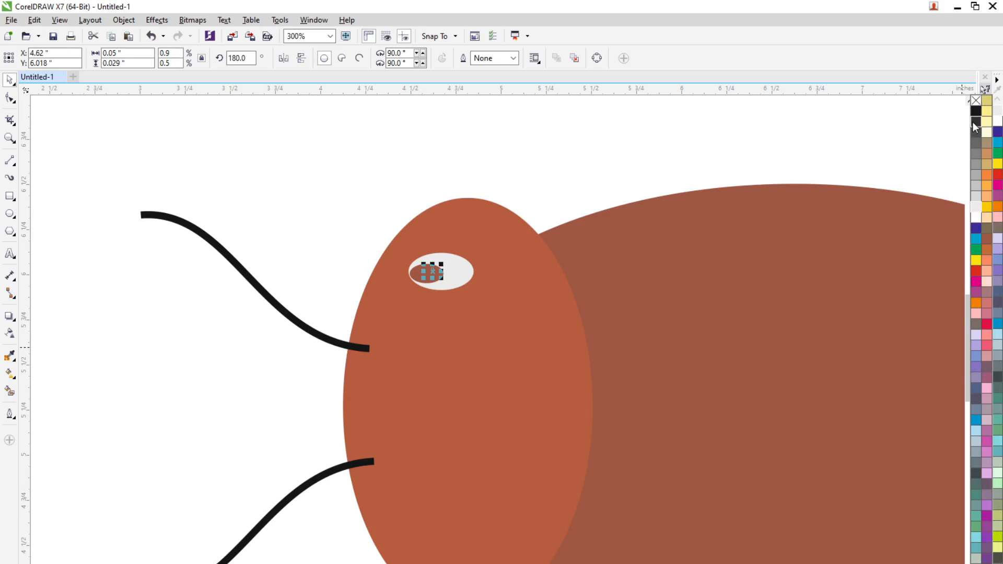
{"action": "left_click", "coordinate": [343, 259]}
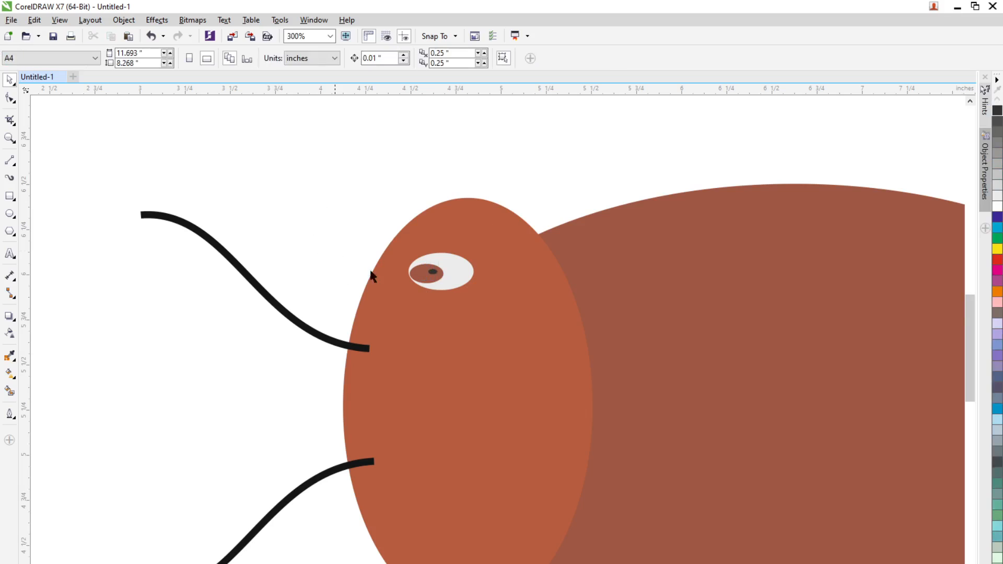
{"action": "left_click", "coordinate": [433, 273]}
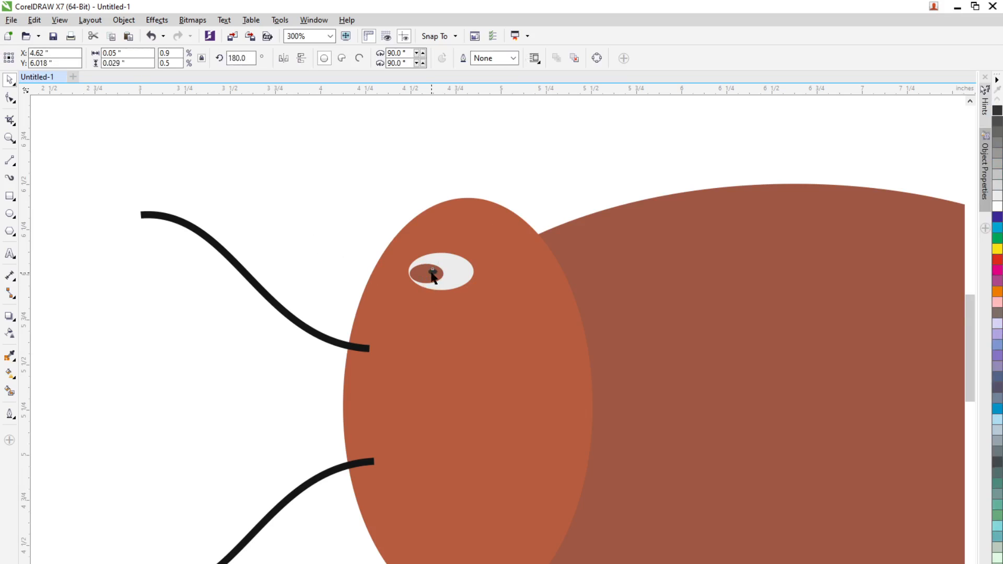
{"action": "left_click", "coordinate": [330, 255]}
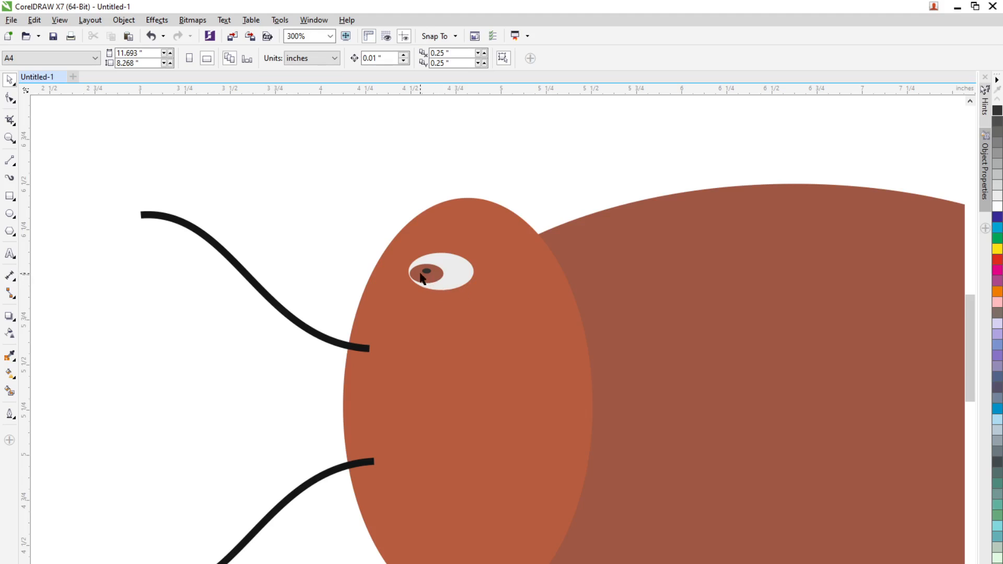
- Group the eye's three ellipses and place a copy of the eye on the lower part of the head
{"action": "scroll", "coordinate": [437, 285], "scroll_direction": "up", "scroll_amount": 3}
{"action": "left_click", "coordinate": [474, 301], "text": "shift"}
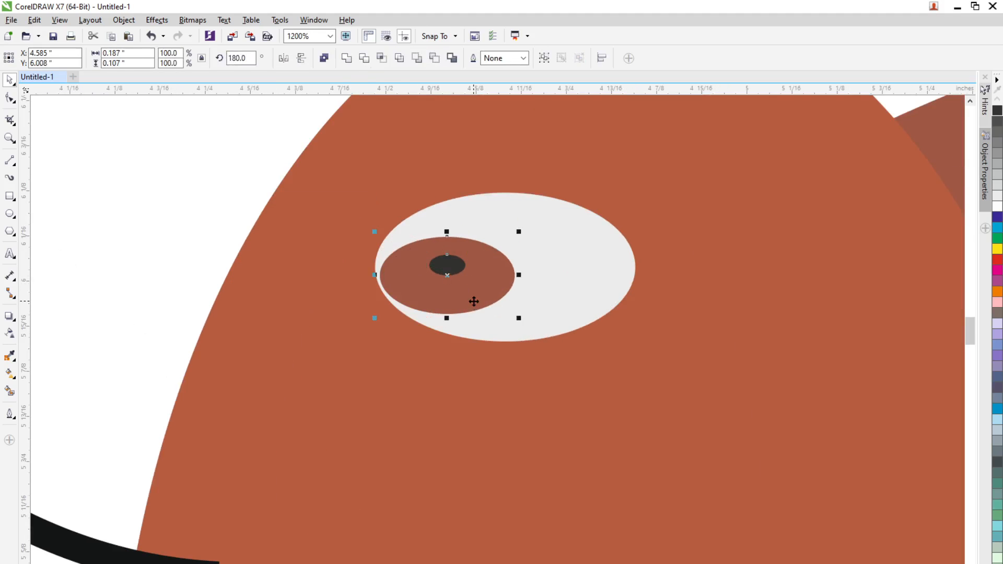
{"action": "left_click", "coordinate": [535, 310], "text": "shift"}
{"action": "scroll", "coordinate": [536, 312], "scroll_direction": "down", "scroll_amount": 2}
{"action": "scroll", "coordinate": [516, 337], "scroll_direction": "down", "scroll_amount": 2}
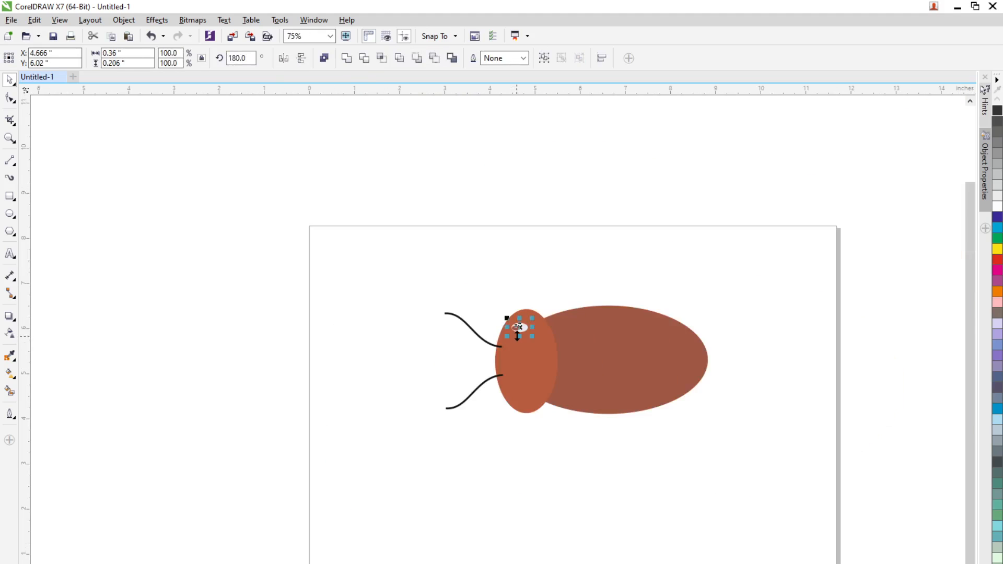
{"action": "left_click", "coordinate": [448, 470]}
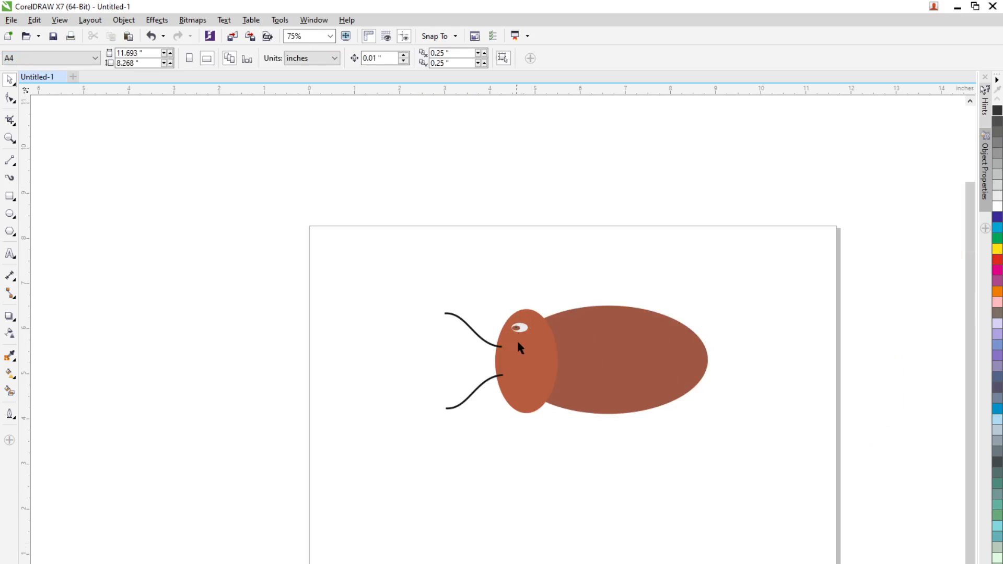
{"action": "left_click", "coordinate": [522, 333]}
{"action": "left_click_drag", "start_coordinate": [523, 333], "coordinate": [519, 392]}
{"action": "left_click", "coordinate": [517, 472]}
{"action": "scroll", "coordinate": [578, 448], "scroll_direction": "down", "scroll_amount": 1}
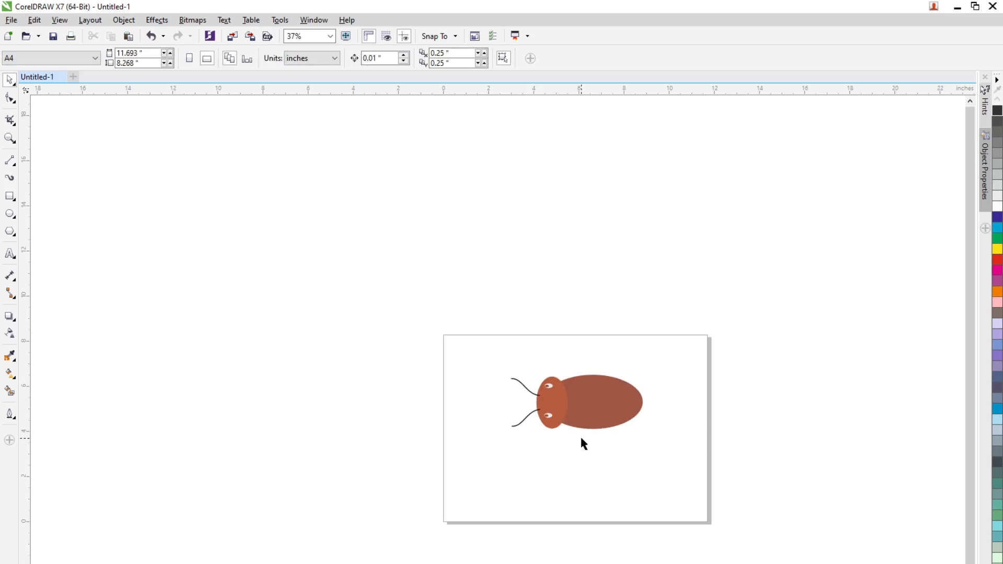
- Group the whole insect and move it to the right half of the page
{"action": "left_click", "coordinate": [618, 421]}
{"action": "scroll", "coordinate": [613, 416], "scroll_direction": "up", "scroll_amount": 1}
{"action": "left_click", "coordinate": [413, 350]}
{"action": "left_click_drag", "start_coordinate": [359, 314], "coordinate": [714, 503]}
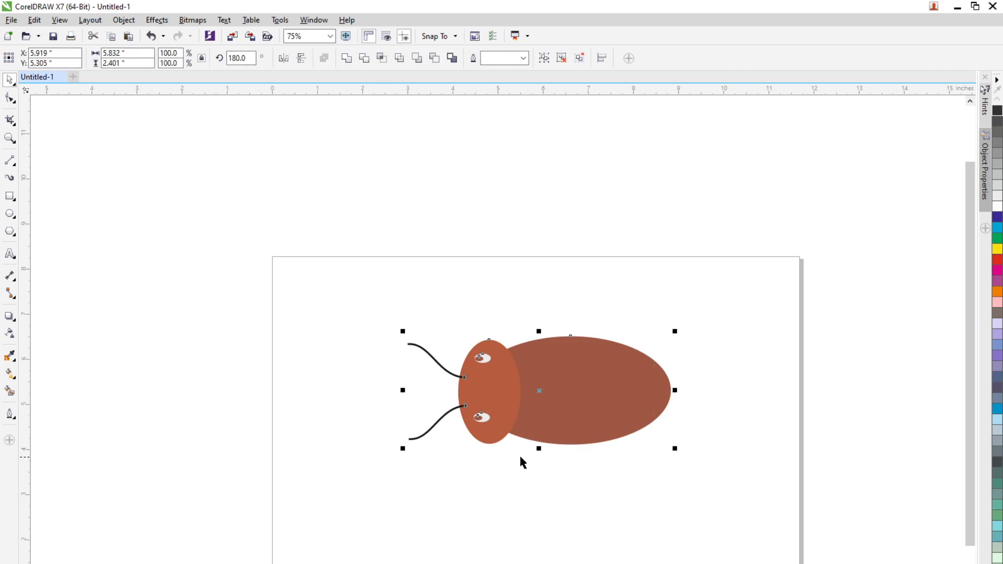
{"action": "left_click_drag", "start_coordinate": [554, 417], "coordinate": [660, 420]}
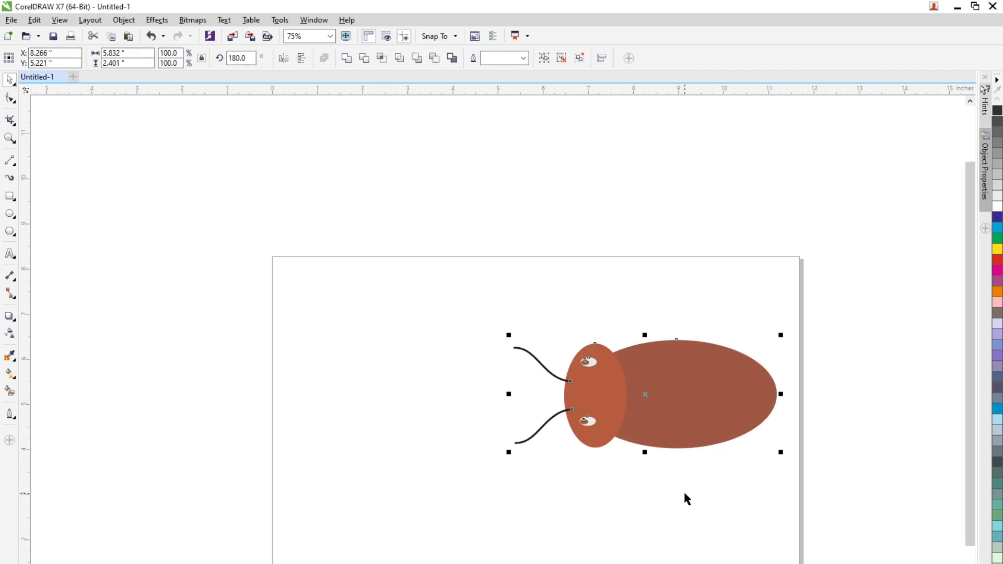
{"action": "left_click", "coordinate": [666, 518]}
- Place a horizontally mirrored copy of the insect on the left so both insects face each other with their antennae nearly touching
{"action": "left_click_drag", "start_coordinate": [686, 411], "coordinate": [415, 422]}
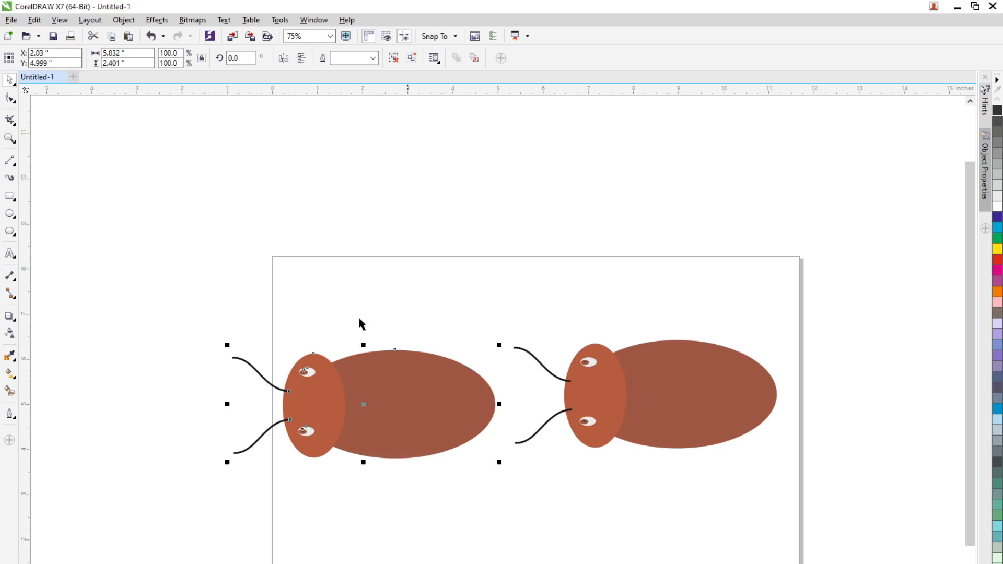
{"action": "left_click", "coordinate": [282, 59]}
{"action": "left_click_drag", "start_coordinate": [373, 421], "coordinate": [424, 406]}
{"action": "left_click", "coordinate": [700, 548]}
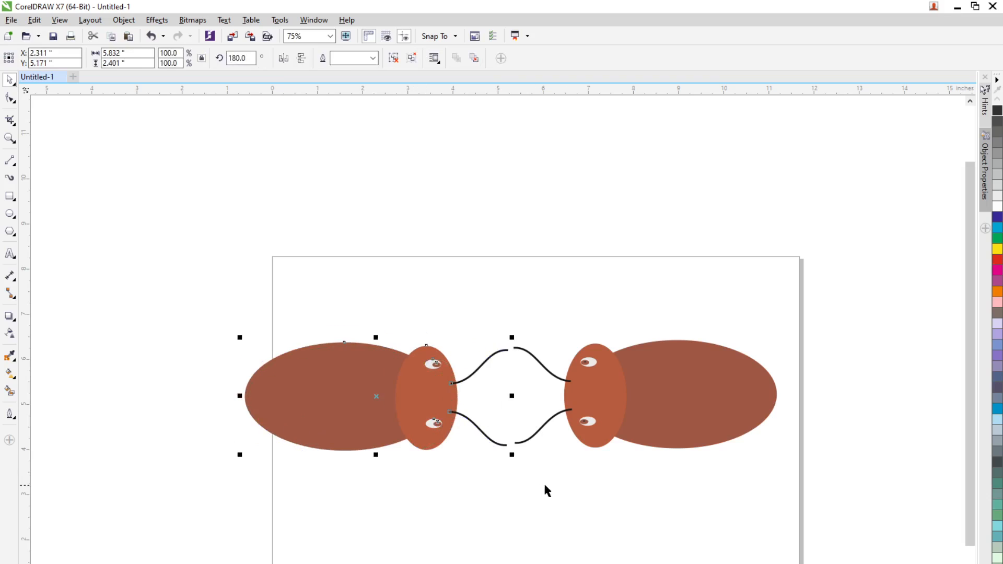
{"action": "left_click", "coordinate": [710, 520]}
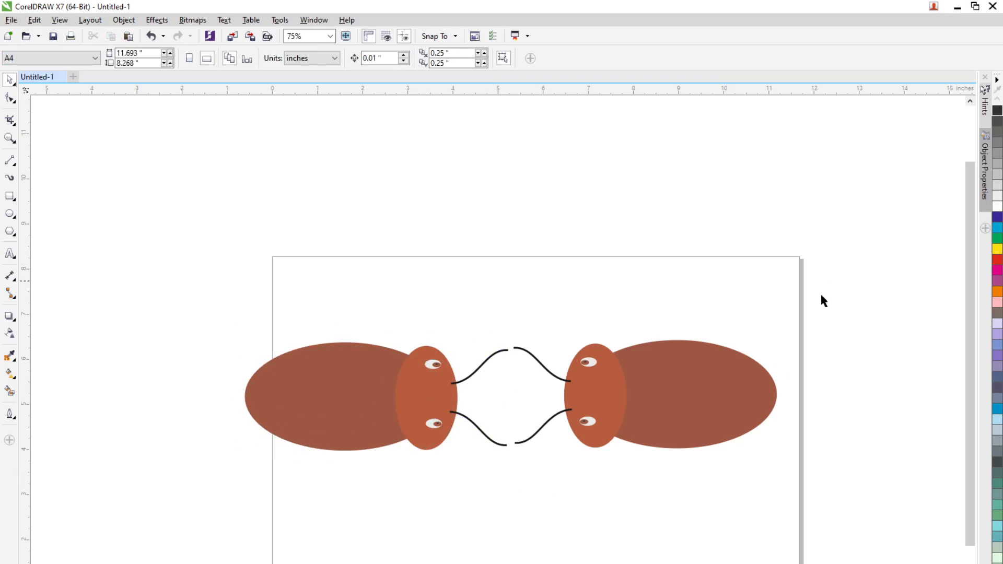
- Delete both insects to empty the page
{"action": "left_click_drag", "start_coordinate": [297, 466], "coordinate": [297, 466]}
{"action": "left_click_drag", "start_coordinate": [173, 271], "coordinate": [775, 521]}
{"action": "left_click_drag", "start_coordinate": [245, 276], "coordinate": [836, 542]}
{"action": "left_click_drag", "start_coordinate": [157, 265], "coordinate": [835, 554]}
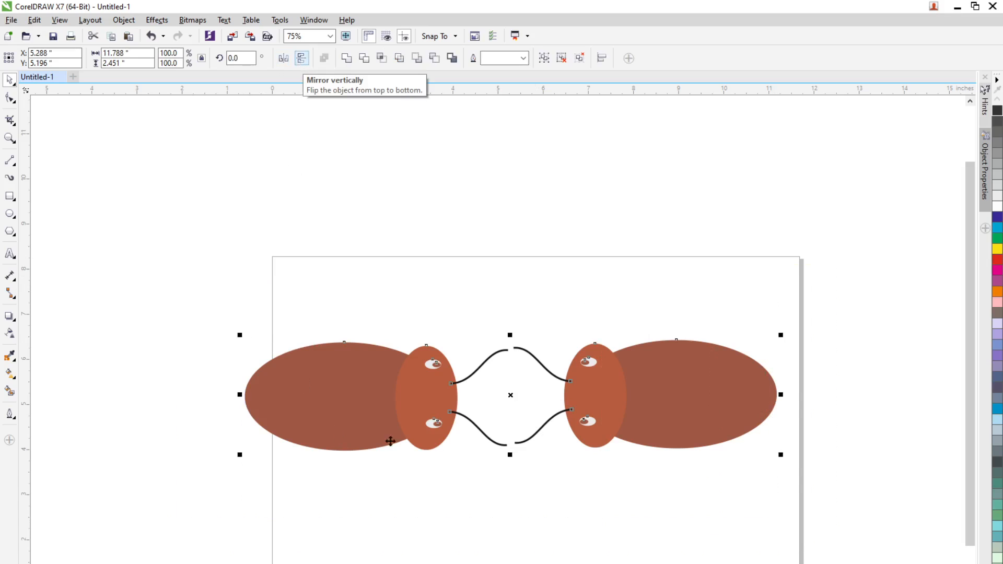
{"action": "key", "text": "Delete"}
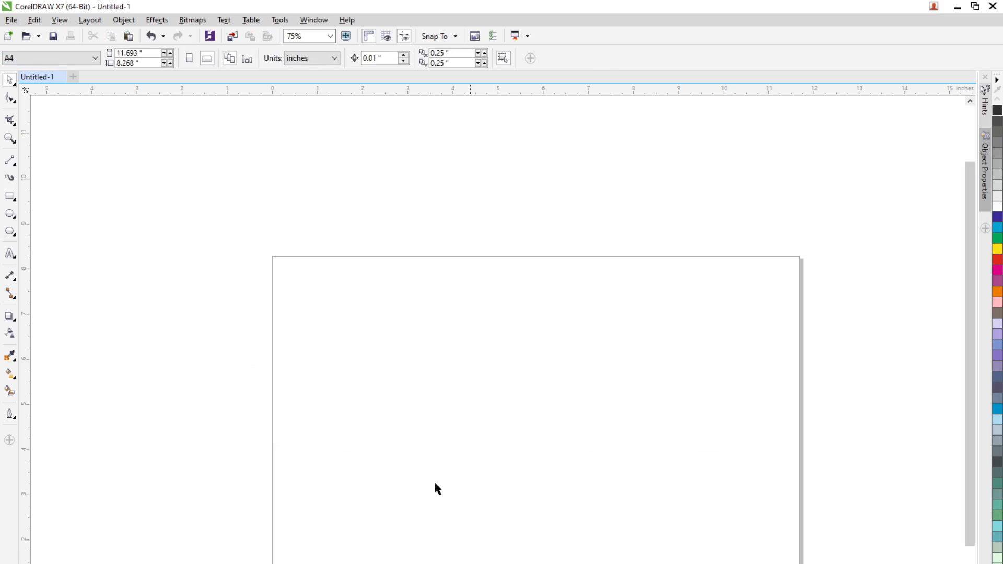
- Draw a circle about 3.67 by 3.69 inches on the page and fill it with magenta
{"action": "left_click", "coordinate": [9, 214]}
{"action": "left_click_drag", "start_coordinate": [392, 343], "coordinate": [564, 517]}
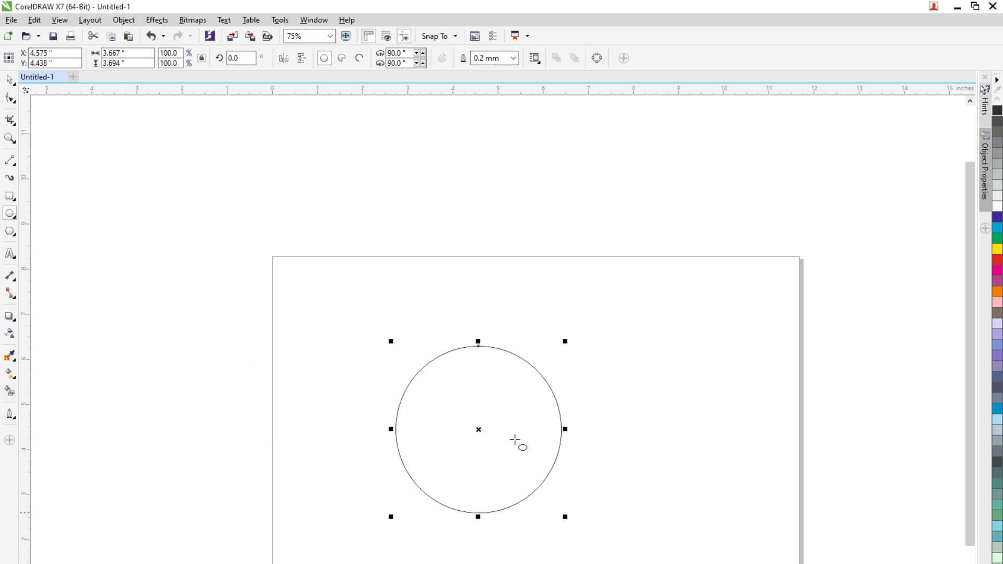
{"action": "left_click", "coordinate": [8, 78]}
{"action": "left_click", "coordinate": [998, 259]}
{"action": "left_click", "coordinate": [998, 270]}
{"action": "left_click", "coordinate": [296, 239]}
- Place a copy of the magenta circle slightly to the right so that it overlaps the original
{"action": "left_click", "coordinate": [511, 420]}
{"action": "left_click_drag", "start_coordinate": [504, 426], "coordinate": [561, 429]}
{"action": "right_click", "coordinate": [562, 430]}
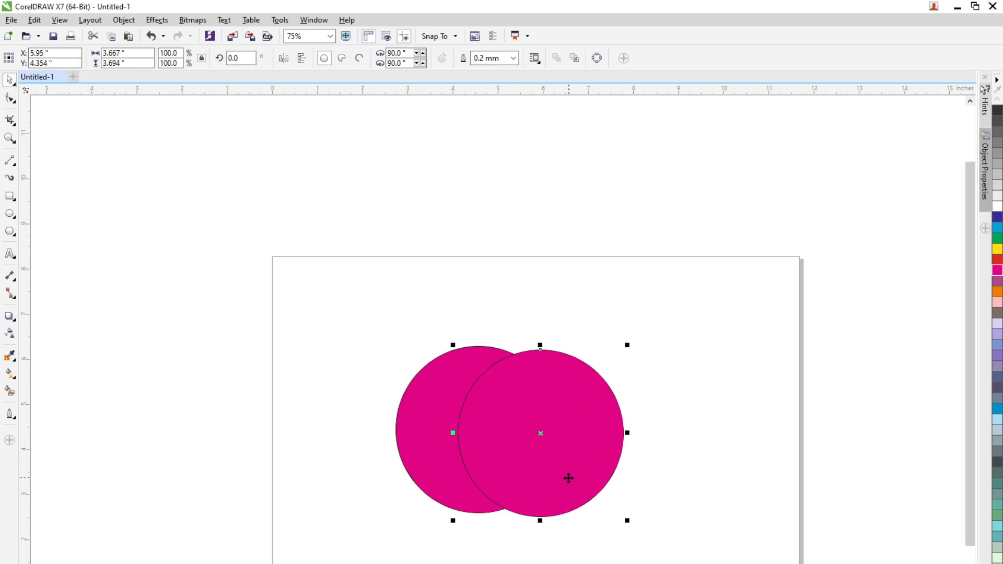
- Select both circles, add the Shaping docker and examine its list of shaping operations
{"action": "left_click_drag", "start_coordinate": [336, 246], "coordinate": [570, 429]}
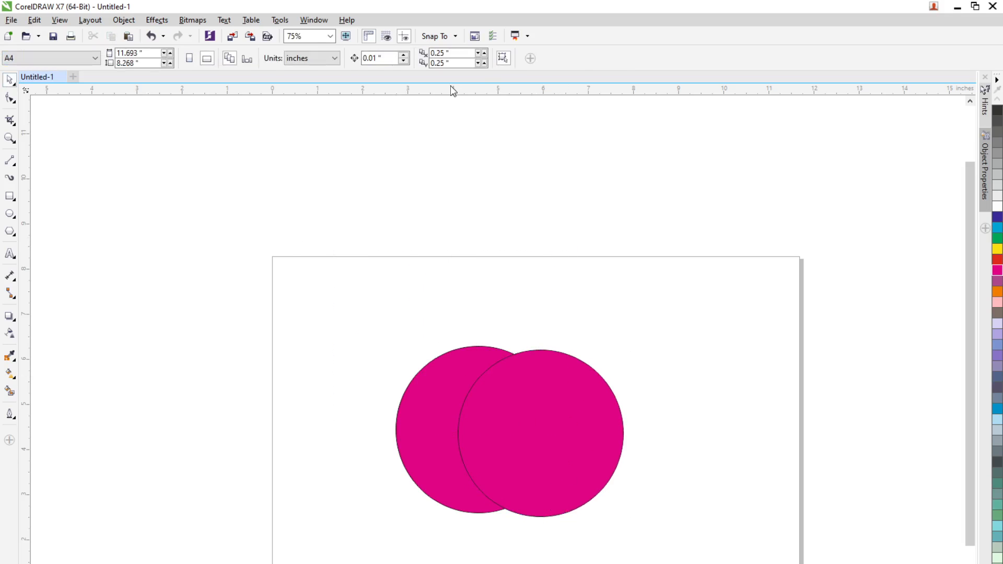
{"action": "left_click_drag", "start_coordinate": [359, 312], "coordinate": [653, 552]}
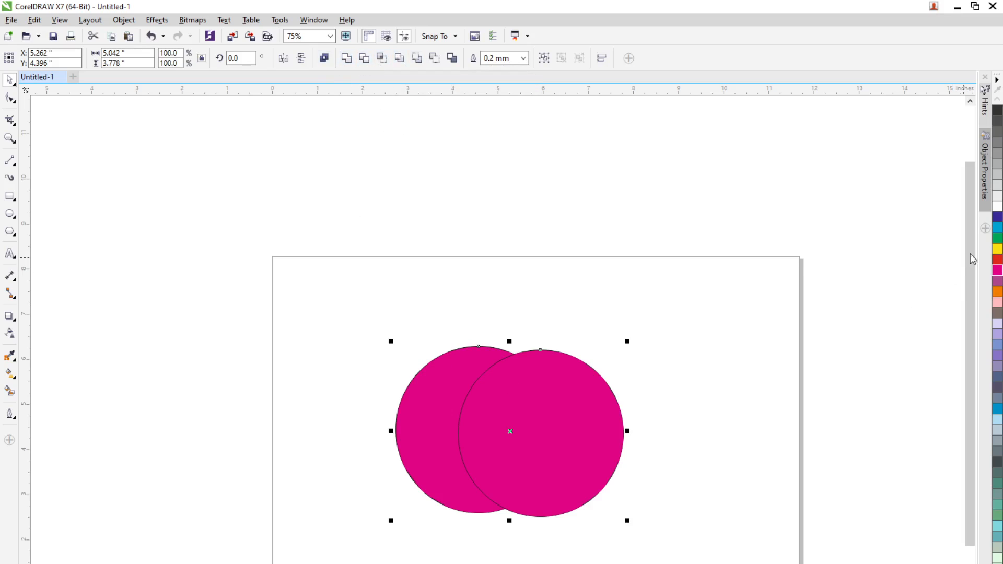
{"action": "left_click", "coordinate": [986, 228]}
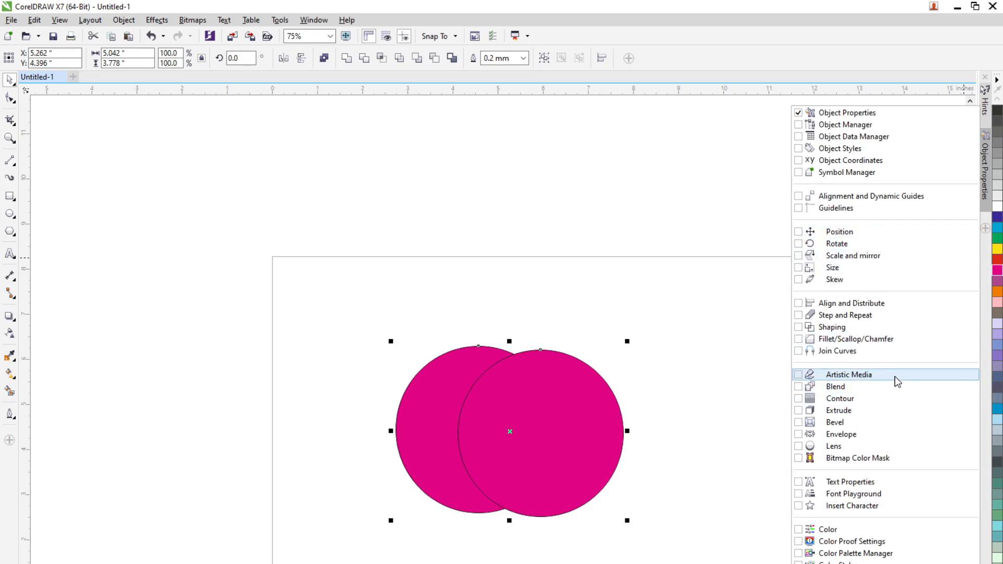
{"action": "left_click", "coordinate": [838, 329]}
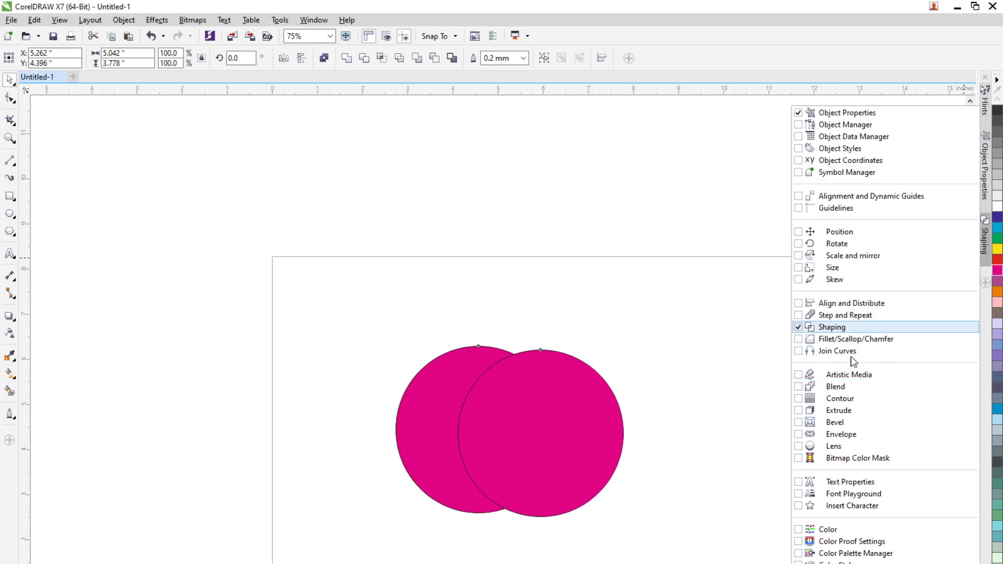
{"action": "left_click", "coordinate": [936, 100]}
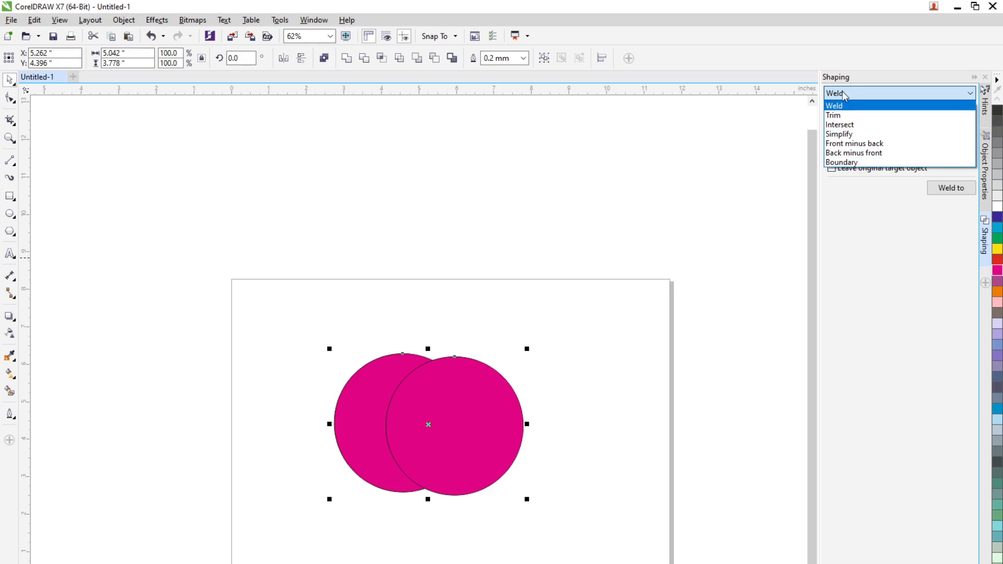
{"action": "left_click", "coordinate": [860, 227]}
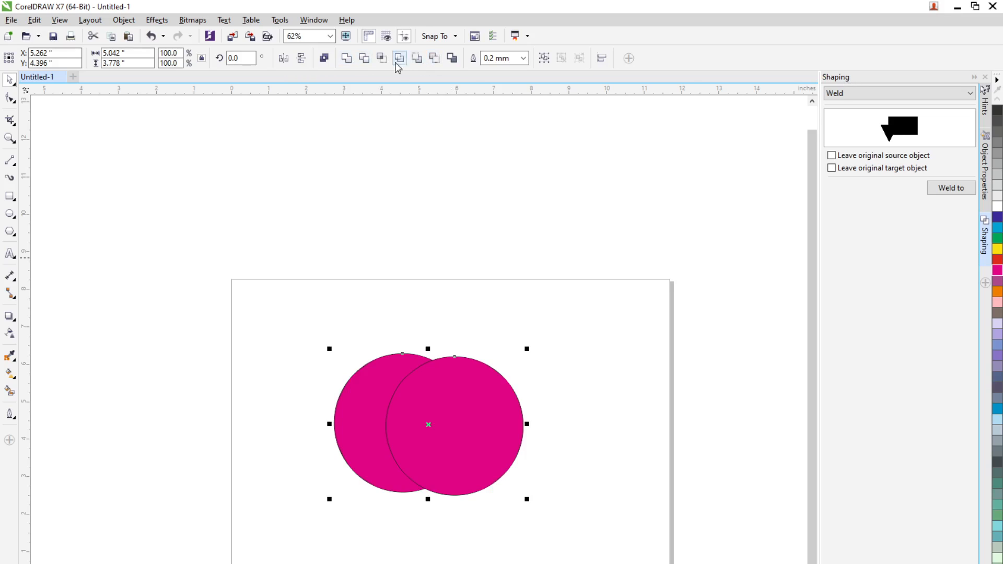
- Move the front circle clear of the other one and set its outline width to 3.0 mm
{"action": "left_click", "coordinate": [643, 417]}
{"action": "left_click_drag", "start_coordinate": [520, 434], "coordinate": [632, 418]}
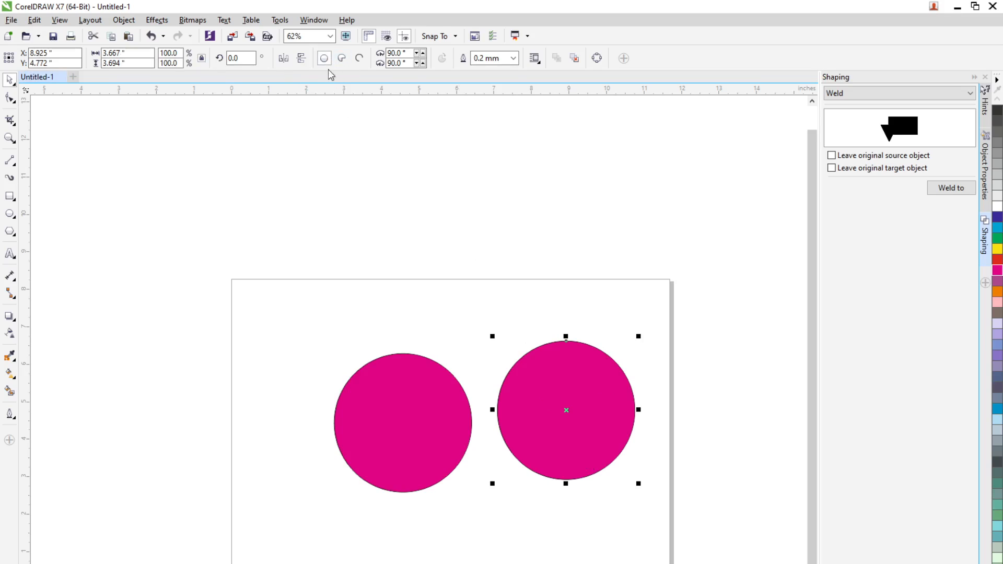
{"action": "left_click", "coordinate": [513, 58]}
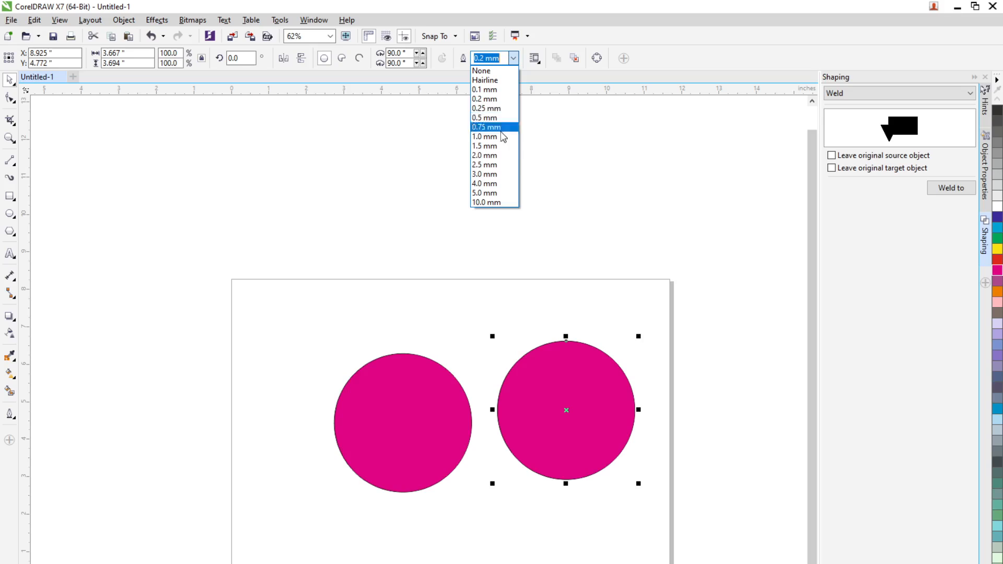
{"action": "left_click", "coordinate": [502, 177]}
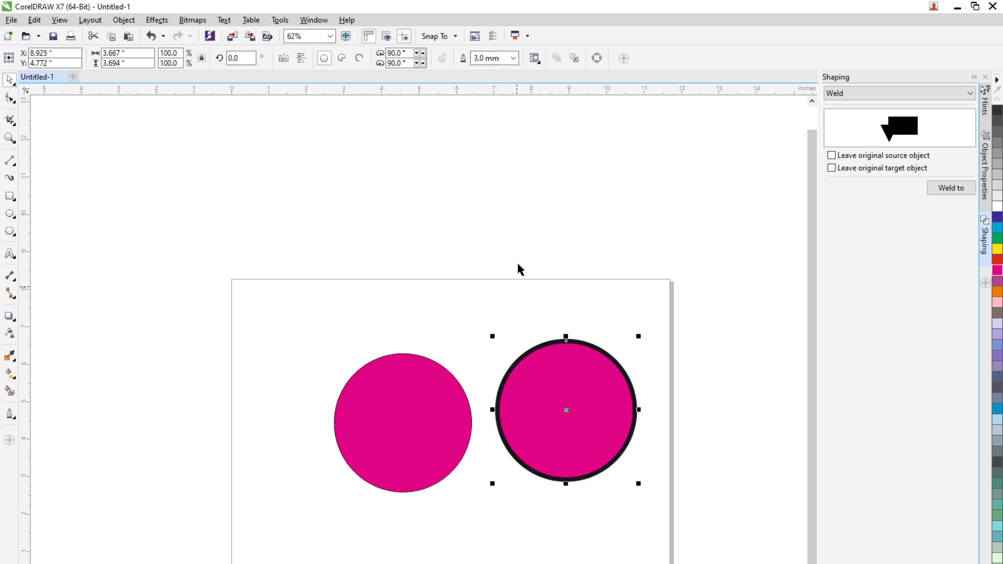
- Move the thin-outlined circle off the page and draw a paragraph text frame about 7.52 by 7.34 inches partly over the remaining circle
{"action": "left_click", "coordinate": [534, 58]}
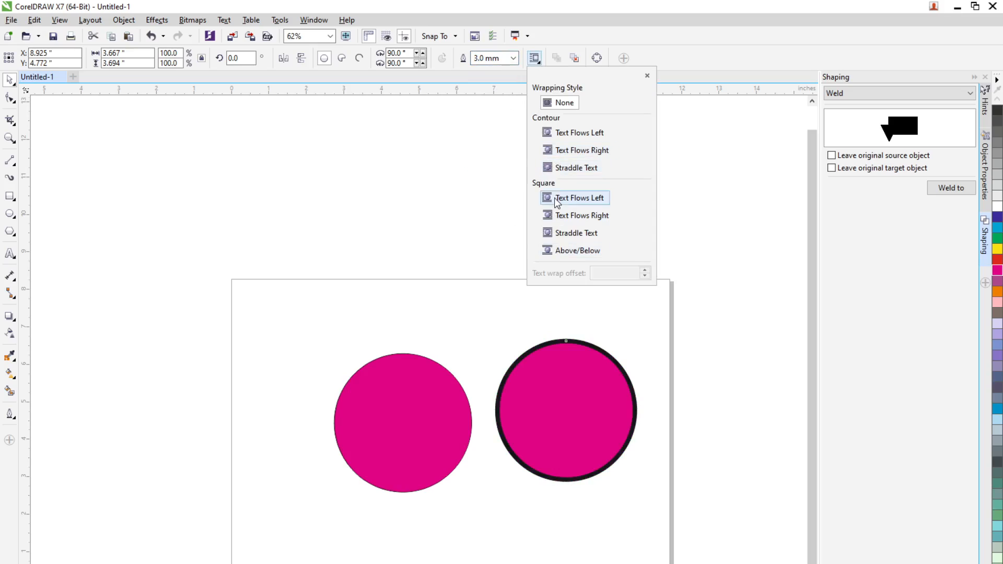
{"action": "left_click", "coordinate": [426, 383]}
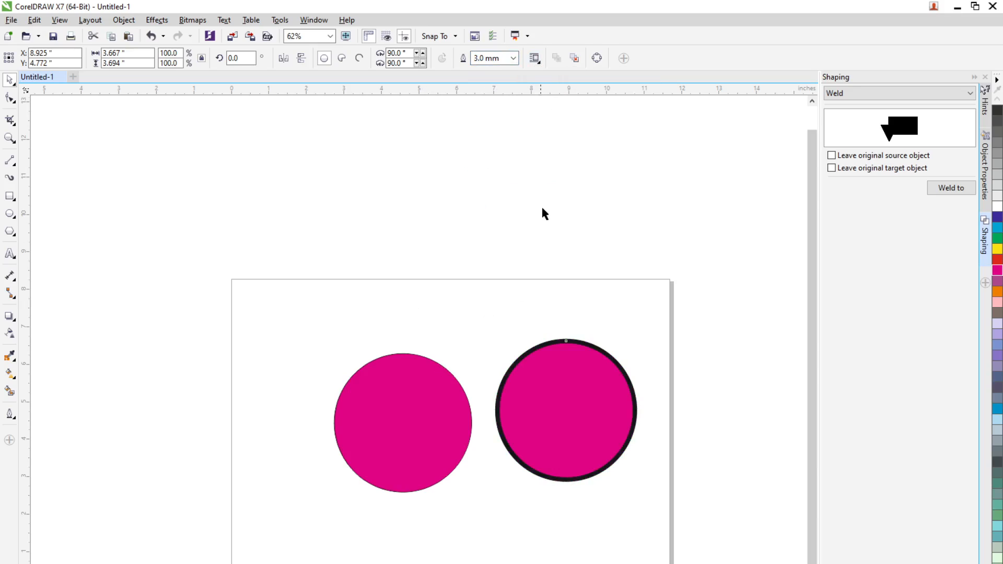
{"action": "left_click_drag", "start_coordinate": [426, 418], "coordinate": [710, 187]}
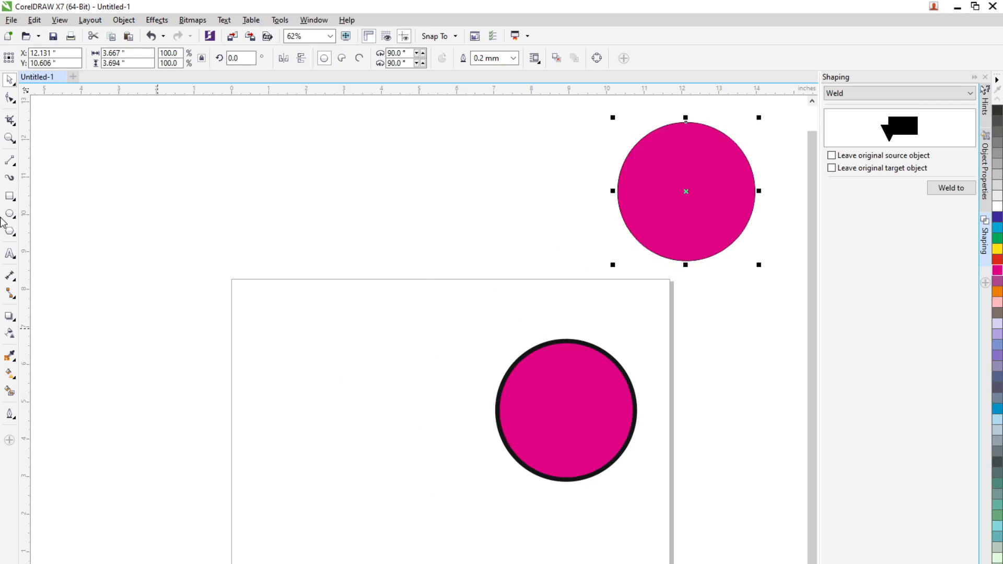
{"action": "left_click", "coordinate": [10, 254]}
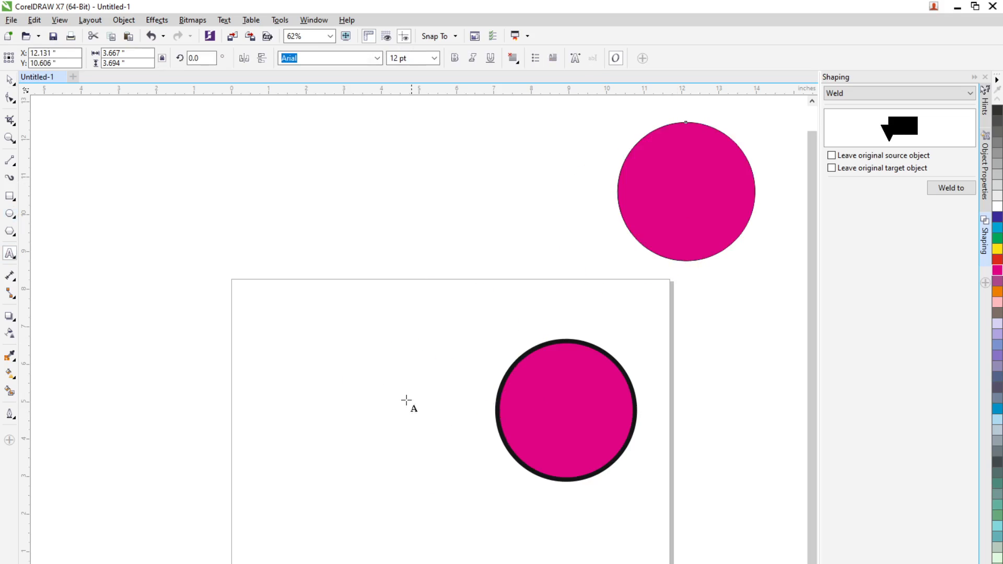
{"action": "left_click_drag", "start_coordinate": [255, 297], "coordinate": [537, 563]}
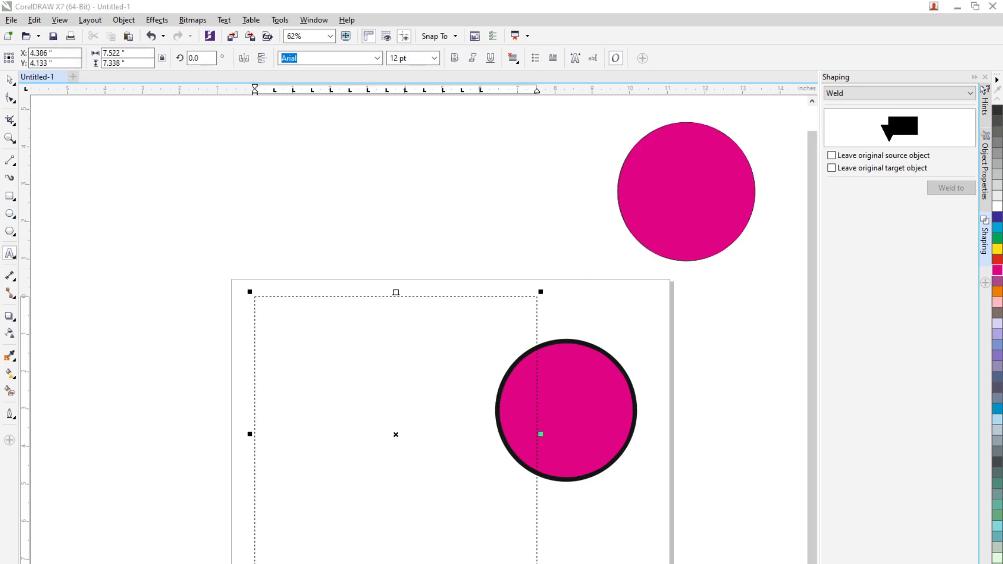
- Switch to Firefox and open The Atlantic article "Perfectionism Can Become a Vicious Cycle in Families" from the new tab page
{"action": "key", "text": "alt+Tab"}
{"action": "left_click", "coordinate": [718, 33]}
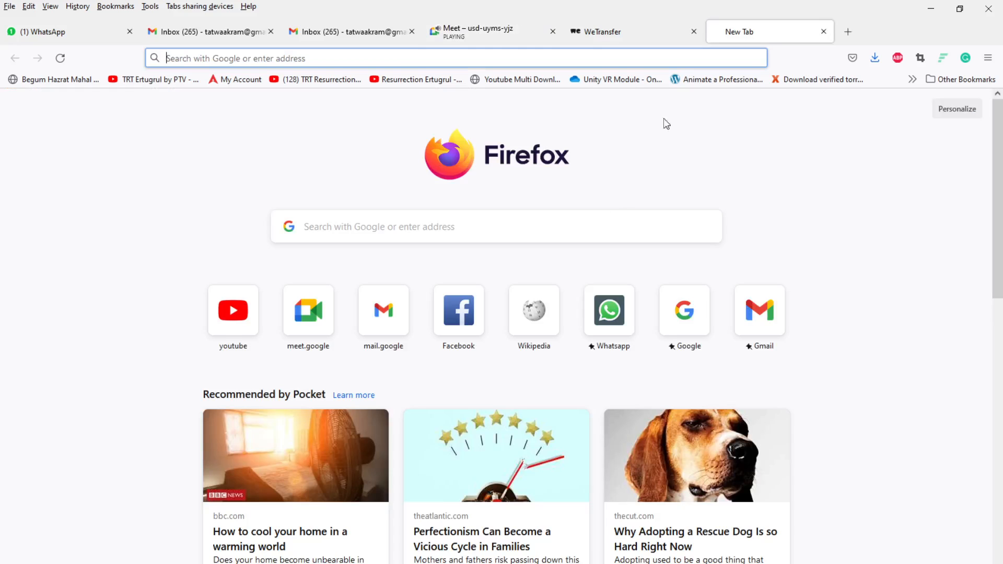
{"action": "left_click", "coordinate": [527, 544]}
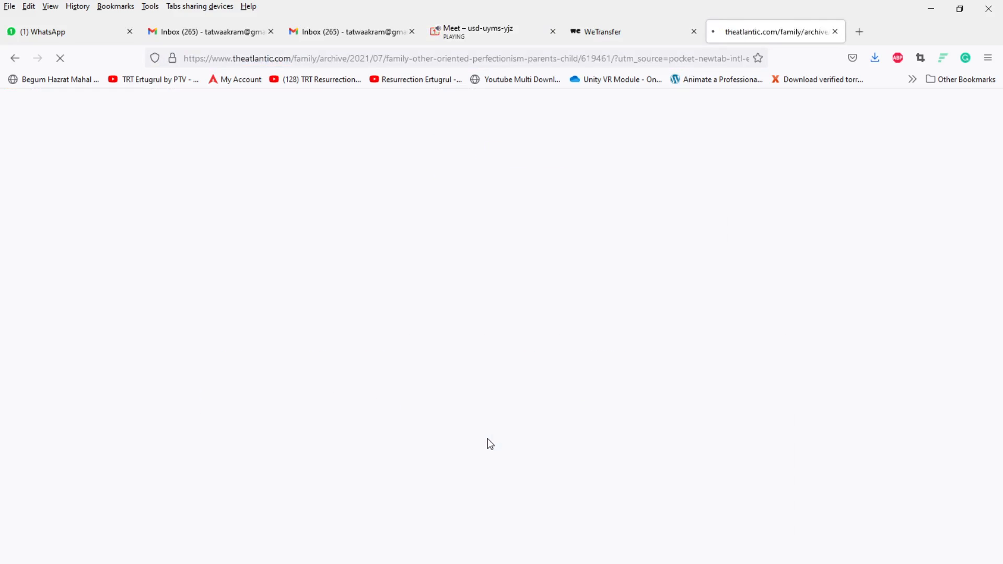
{"action": "scroll", "coordinate": [486, 425], "scroll_direction": "down", "scroll_amount": 10}
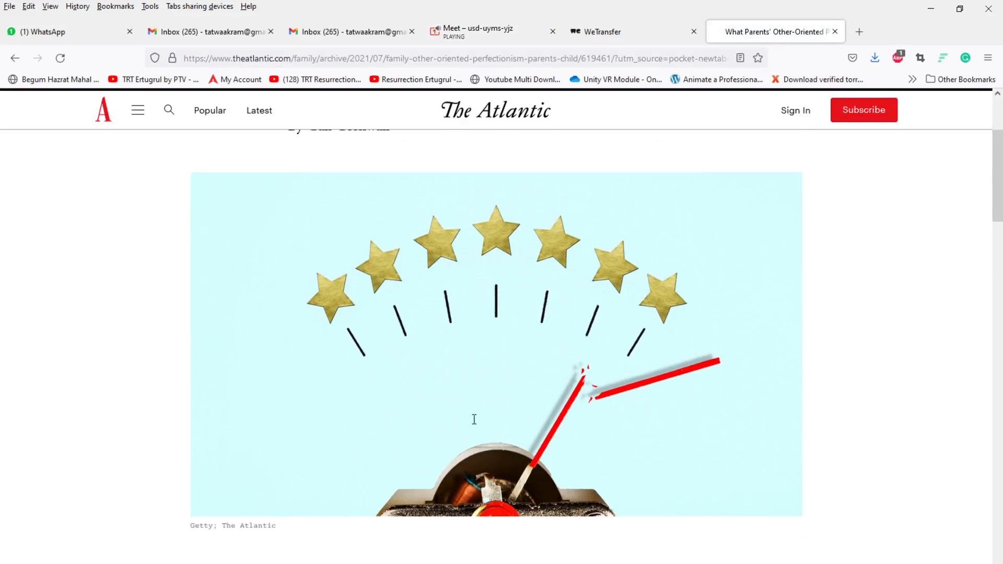
{"action": "scroll", "coordinate": [421, 426], "scroll_direction": "down", "scroll_amount": 2}
- Copy the article's opening paragraphs through the one ending "University, in Poland." and paste them into the CorelDRAW text frame
{"action": "left_click_drag", "start_coordinate": [288, 204], "coordinate": [424, 477]}
{"action": "scroll", "coordinate": [462, 538], "scroll_direction": "down", "scroll_amount": 5}
{"action": "left_click", "coordinate": [435, 448], "text": "shift"}
{"action": "scroll", "coordinate": [434, 447], "scroll_direction": "down", "scroll_amount": 4}
{"action": "left_click", "coordinate": [424, 546], "text": "shift"}
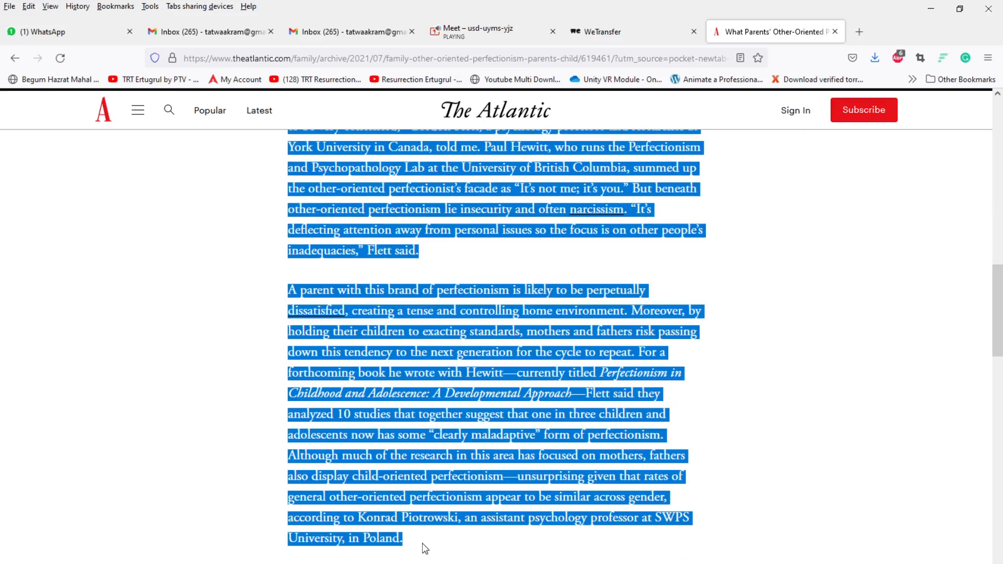
{"action": "left_click", "coordinate": [931, 8]}
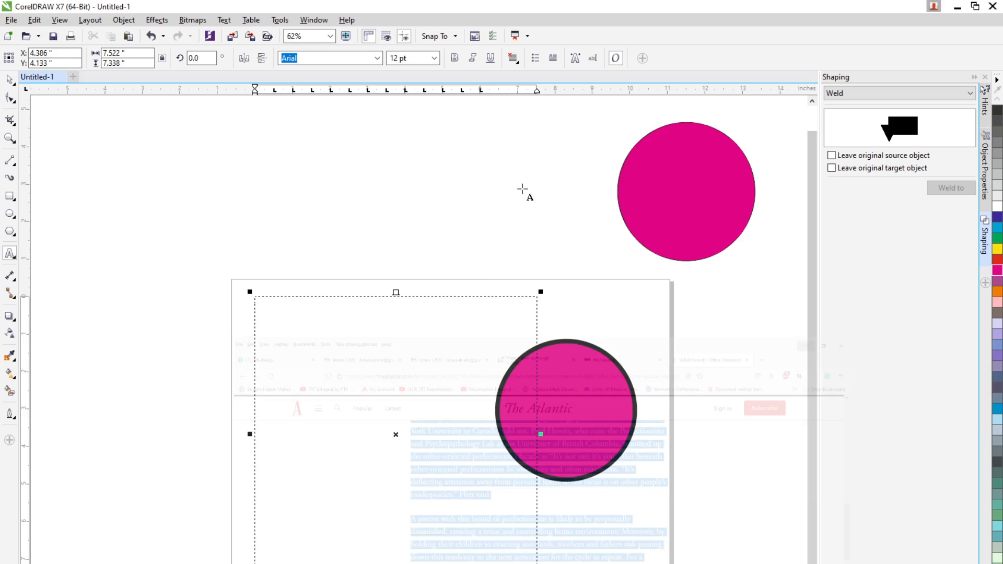
{"action": "key", "text": "ctrl+v"}
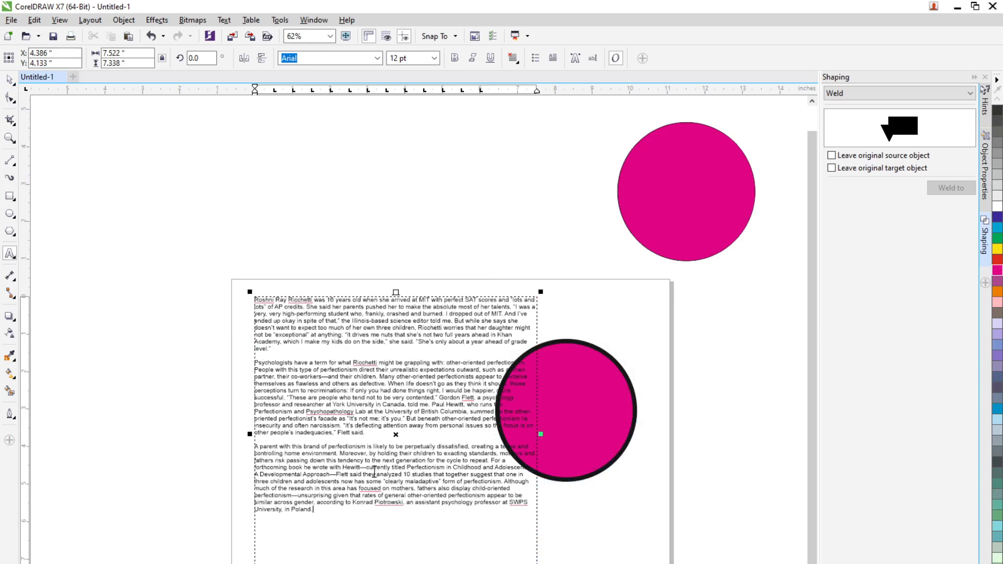
- Set all the pasted text to 14 pt and widen its frame to about 8.76 inches, further across the circle
{"action": "left_click", "coordinate": [10, 80]}
{"action": "key", "text": "ctrl+a"}
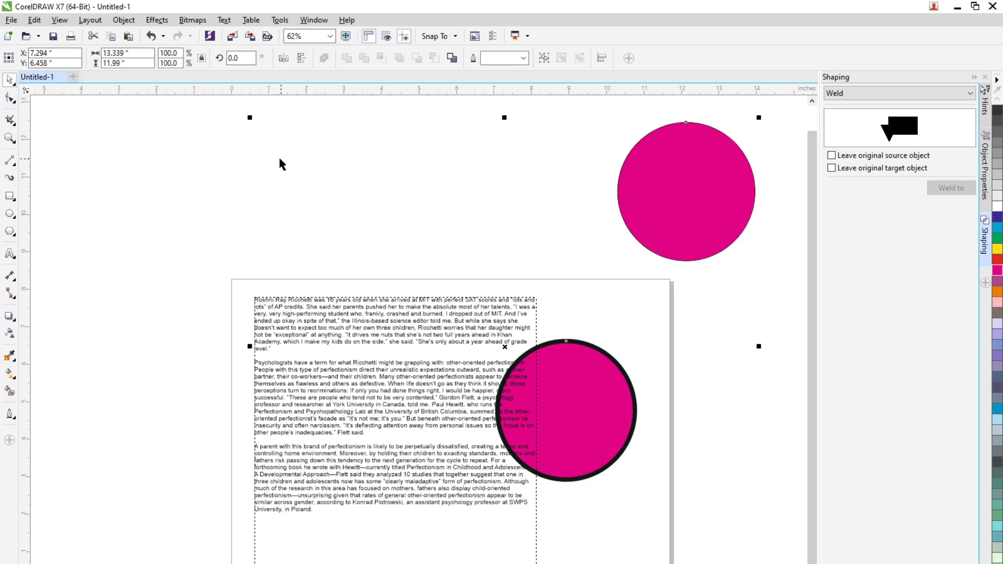
{"action": "left_click", "coordinate": [315, 359]}
{"action": "double_click", "coordinate": [326, 379]}
{"action": "left_click", "coordinate": [384, 418]}
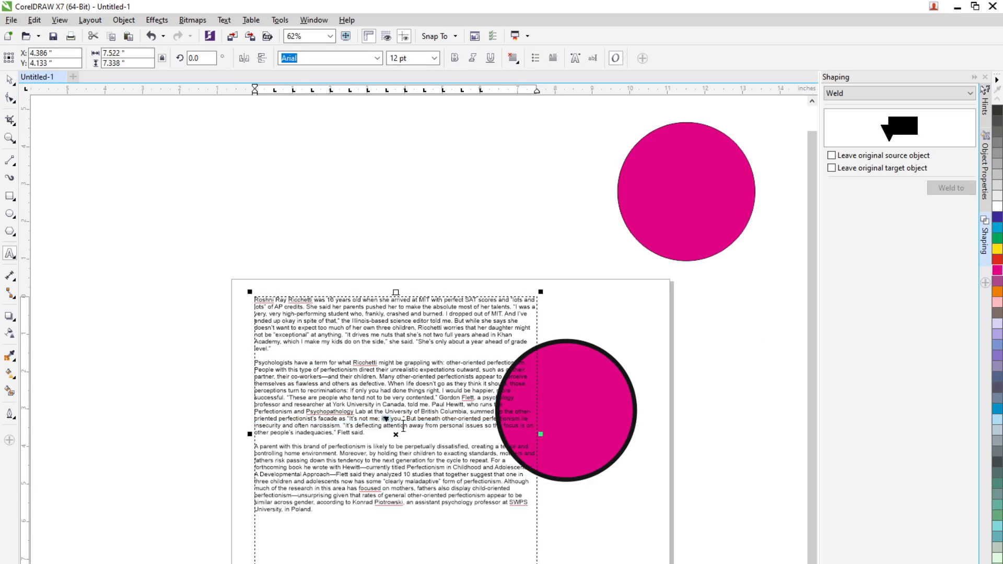
{"action": "key", "text": "ctrl+a"}
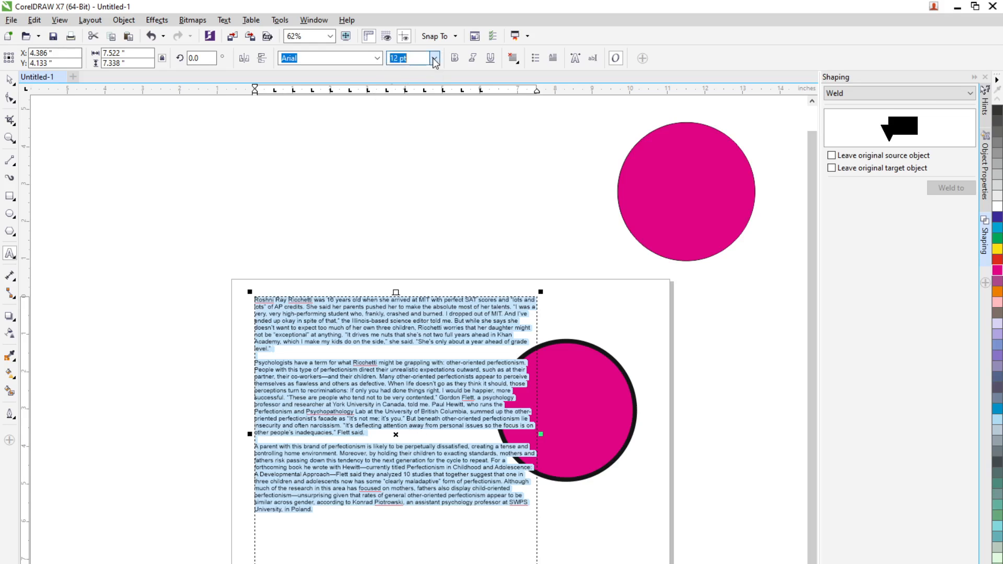
{"action": "left_click", "coordinate": [434, 58]}
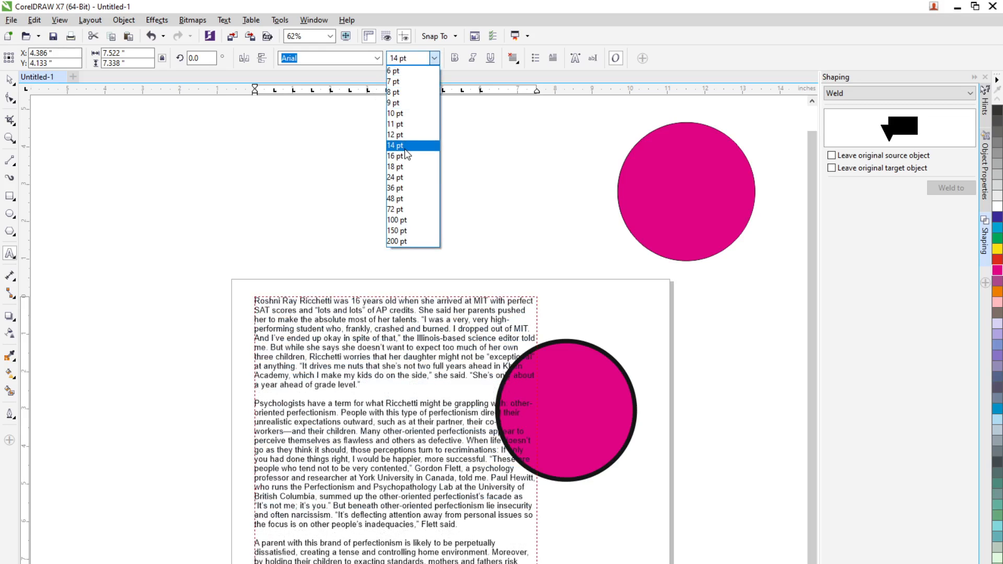
{"action": "left_click", "coordinate": [397, 146]}
{"action": "left_click", "coordinate": [10, 81]}
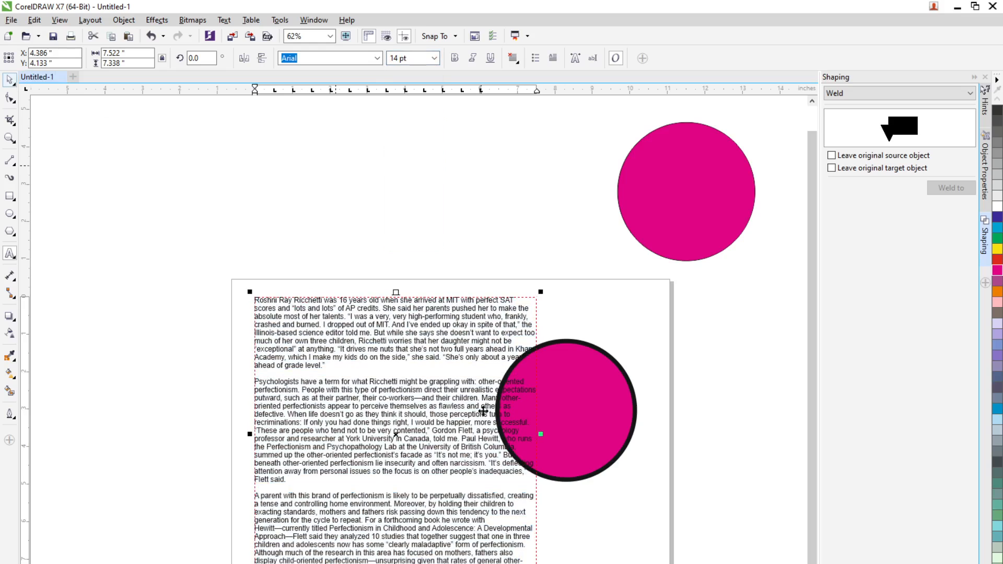
{"action": "left_click_drag", "start_coordinate": [541, 435], "coordinate": [584, 441]}
{"action": "left_click", "coordinate": [626, 512]}
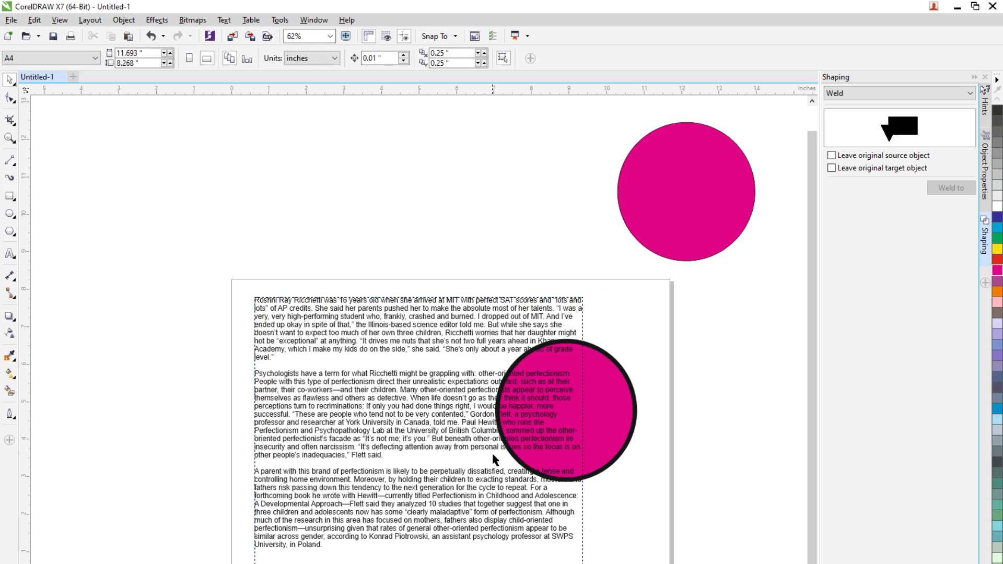
- Wrap the paragraph text around the thick-outlined circle with the contour style Text Flows Left
{"action": "left_click", "coordinate": [606, 424]}
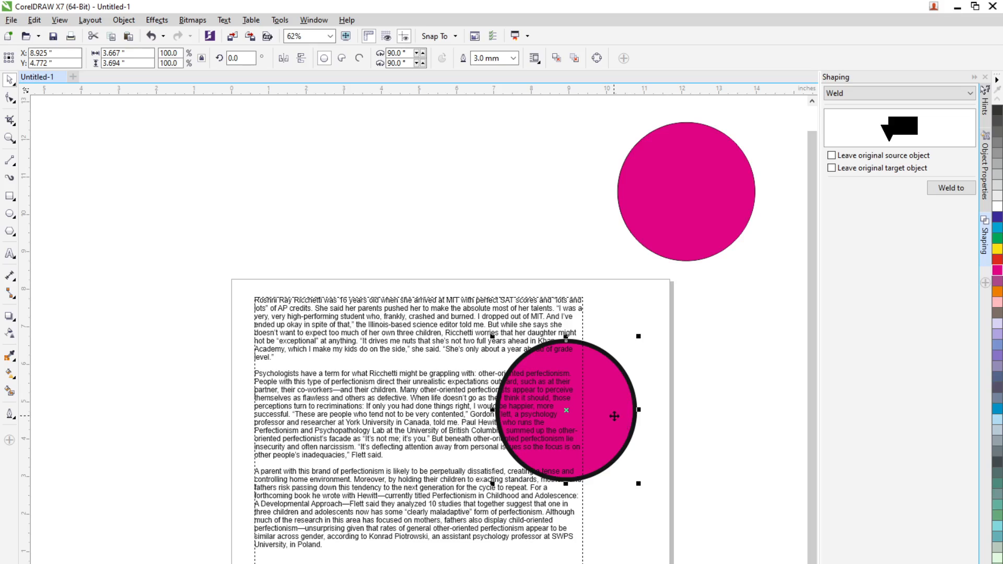
{"action": "left_click", "coordinate": [534, 58]}
{"action": "left_click", "coordinate": [575, 133]}
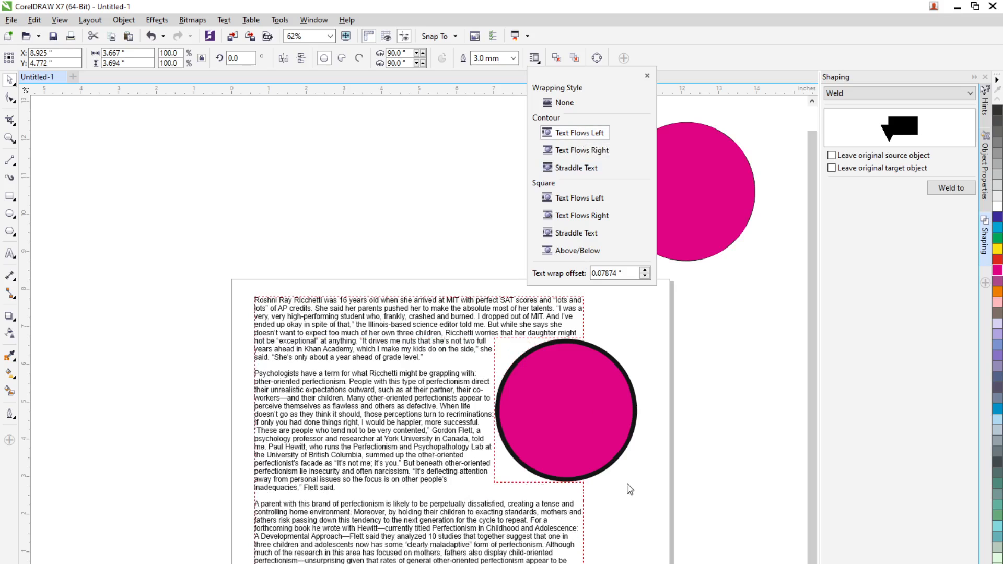
{"action": "left_click", "coordinate": [437, 337]}
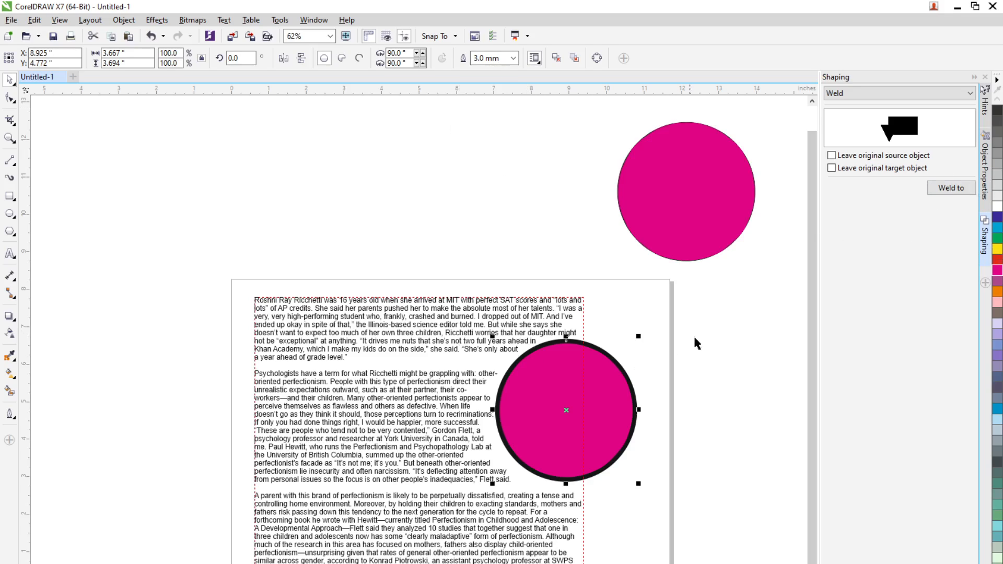
- Apply Full Justify alignment to the paragraph text in the frame
{"action": "left_click", "coordinate": [452, 363]}
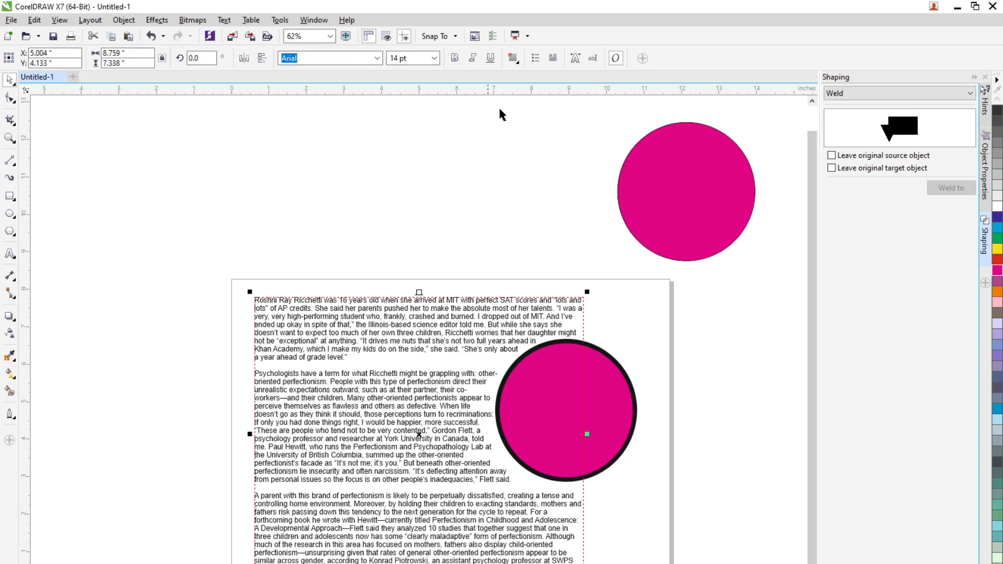
{"action": "left_click", "coordinate": [517, 64]}
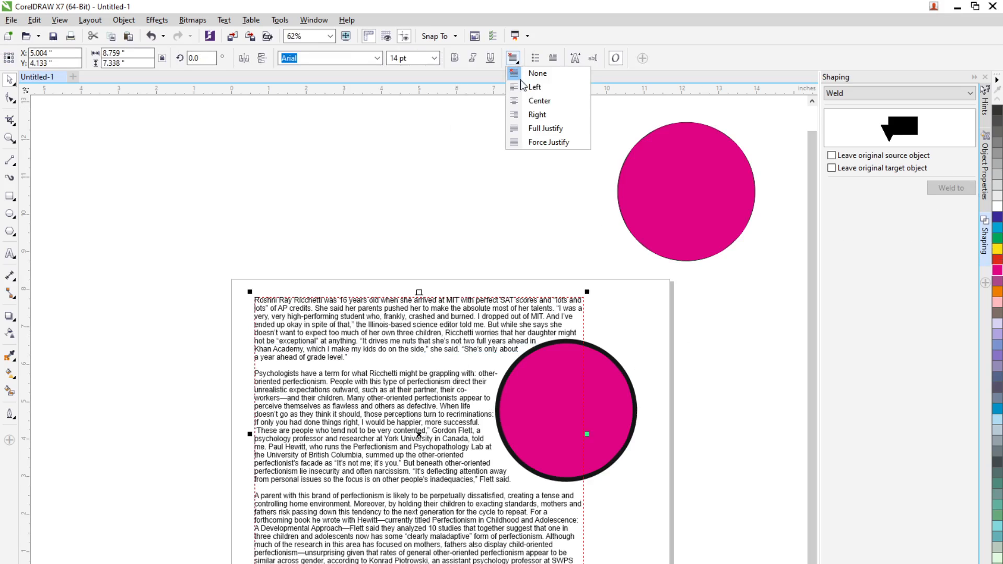
{"action": "left_click", "coordinate": [535, 130]}
{"action": "left_click", "coordinate": [694, 460]}
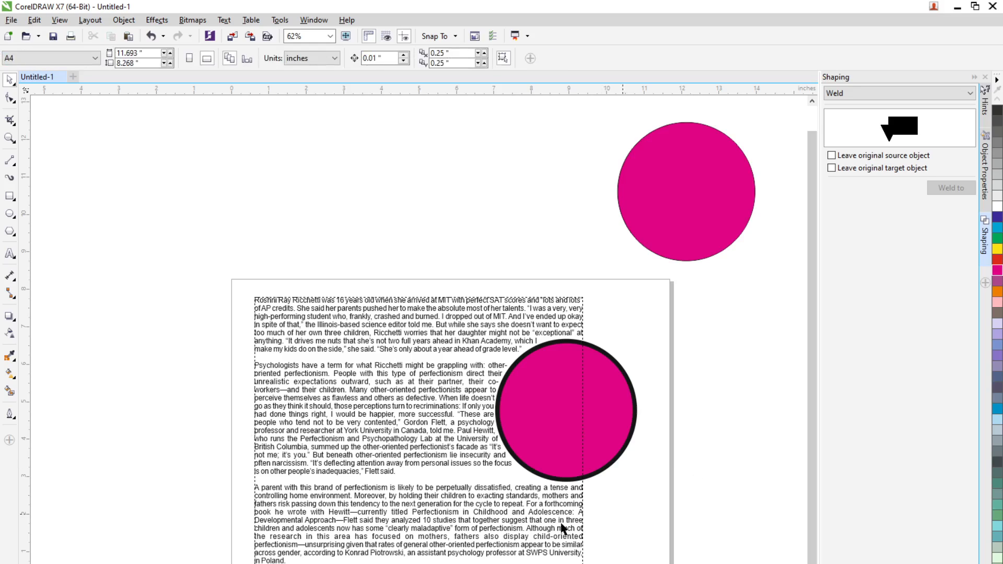
{"action": "left_click", "coordinate": [468, 453]}
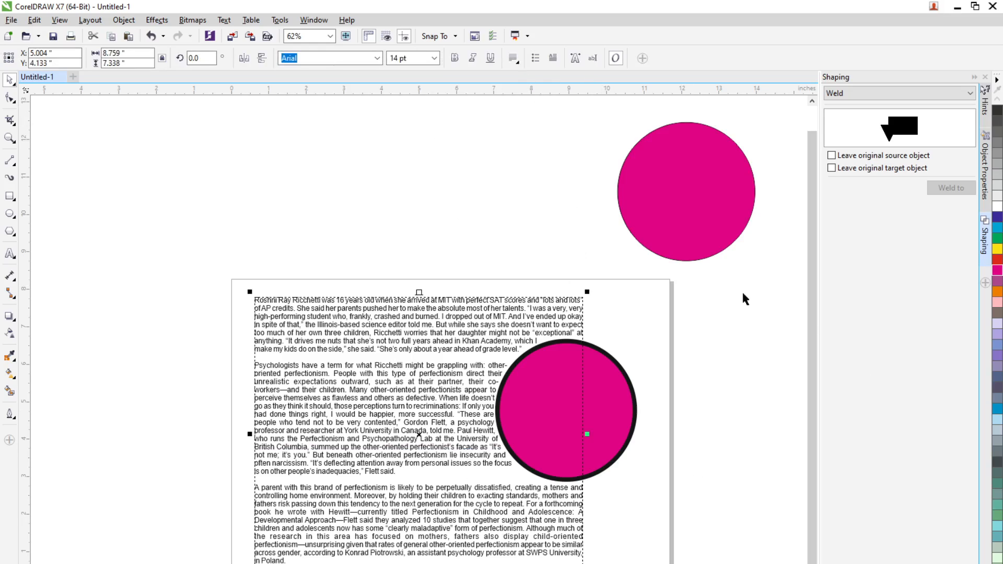
- Try a text wrap offset of 1.0 inch around the thick-outlined circle and settle on 0.2 inch
{"action": "left_click", "coordinate": [610, 378]}
{"action": "left_click", "coordinate": [540, 62]}
{"action": "left_click", "coordinate": [579, 132]}
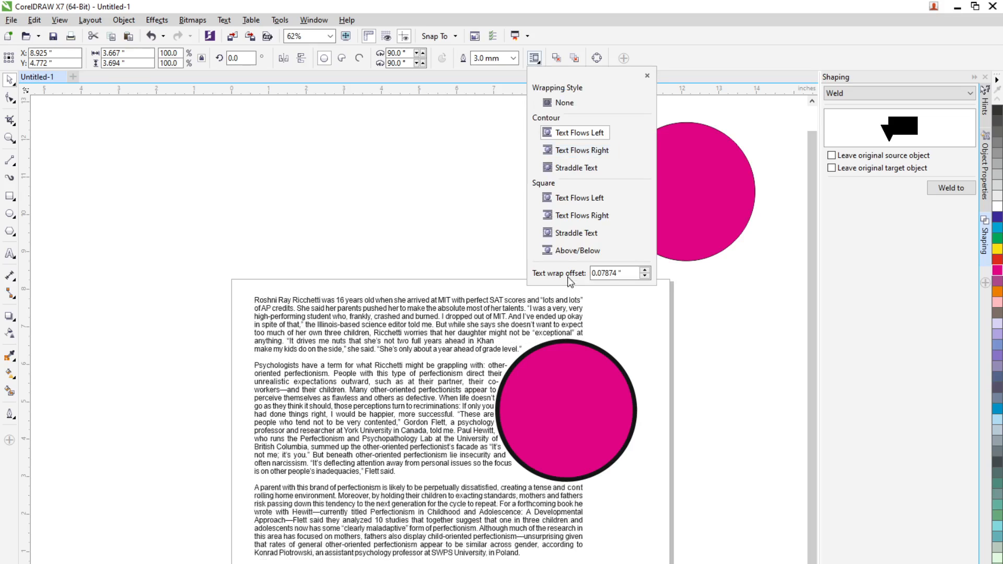
{"action": "left_click", "coordinate": [626, 274]}
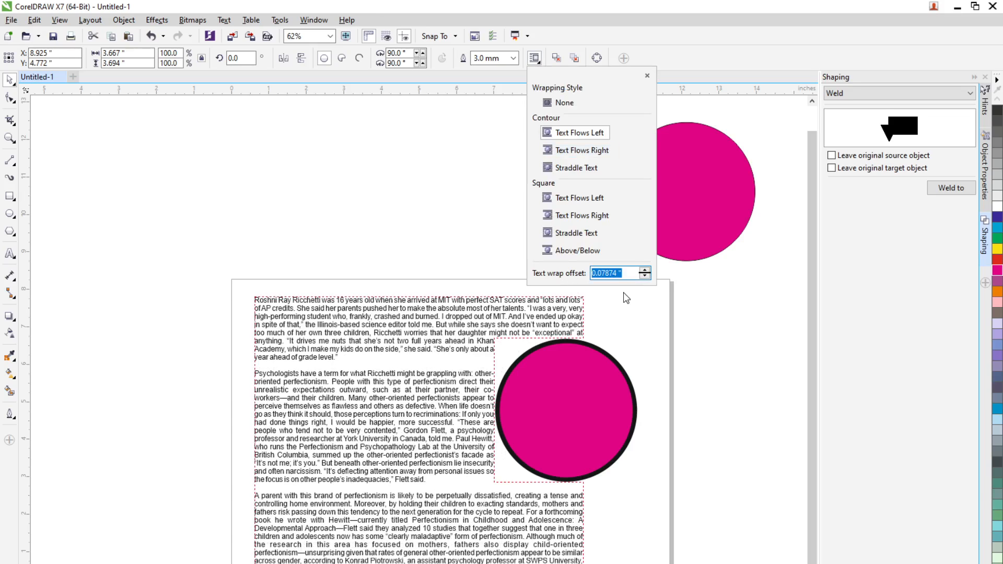
{"action": "type", "text": "1"}
{"action": "key", "text": "Return"}
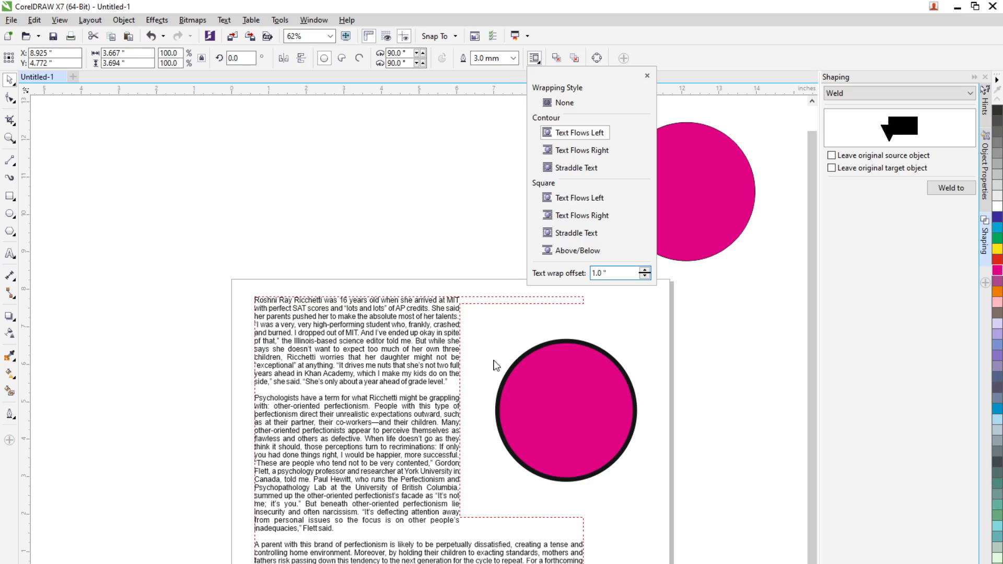
{"action": "left_click_drag", "start_coordinate": [622, 274], "coordinate": [553, 281]}
{"action": "type", "text": "0.2"}
{"action": "key", "text": "Return"}
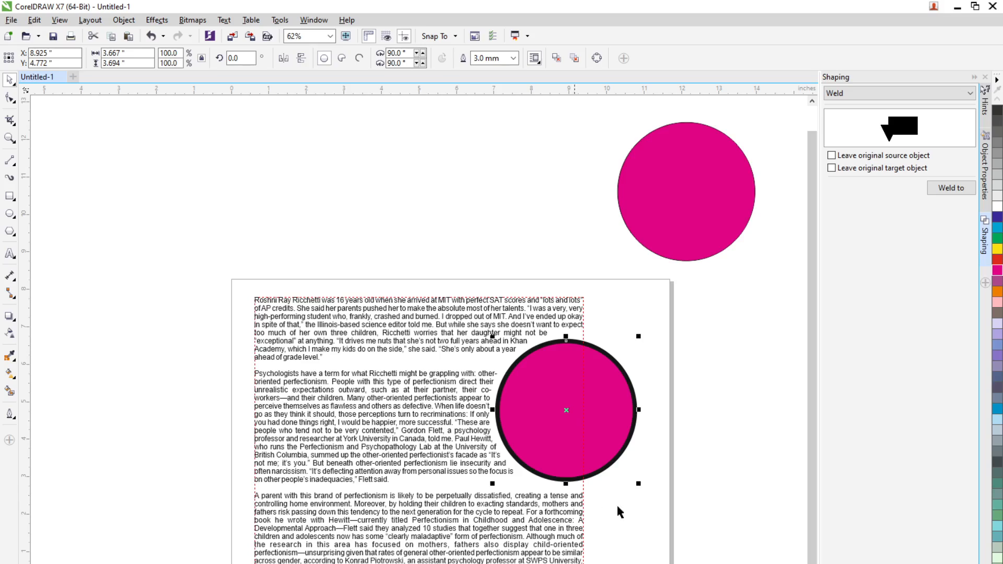
{"action": "left_click", "coordinate": [639, 495]}
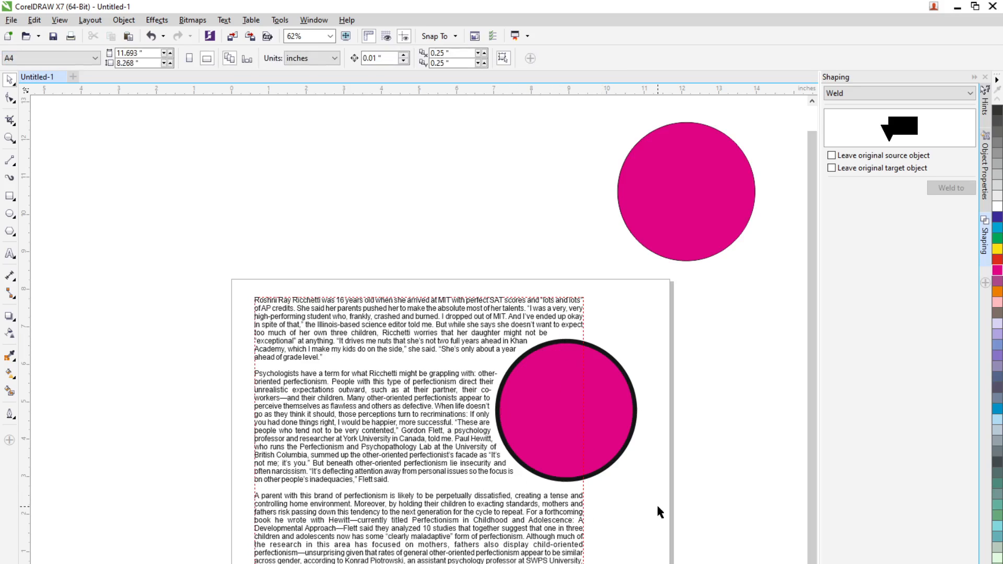
- Preview the other contour and square text wrapping styles on the thick-outlined circle without applying one
{"action": "left_click", "coordinate": [571, 430]}
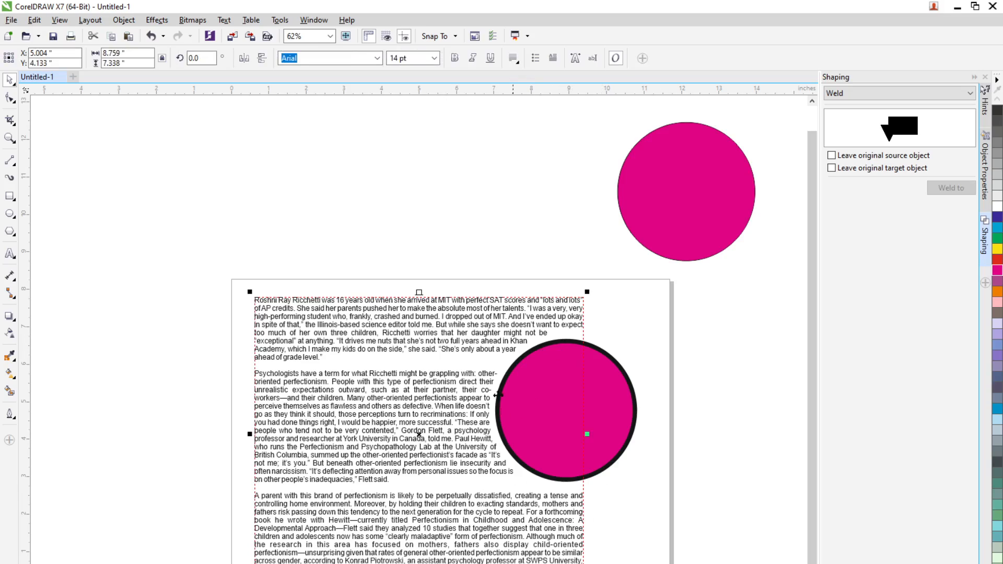
{"action": "left_click", "coordinate": [613, 518]}
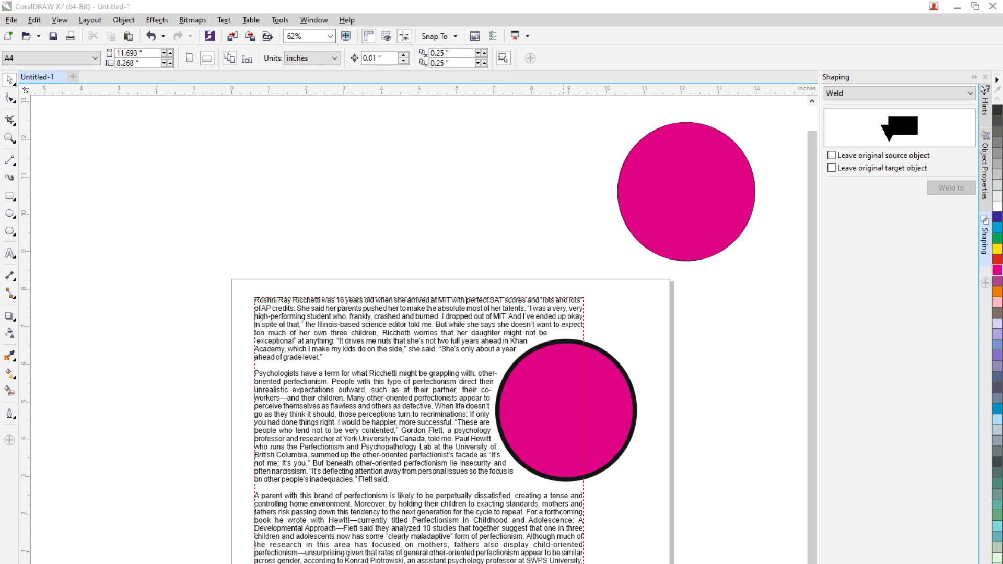
{"action": "left_click", "coordinate": [588, 467]}
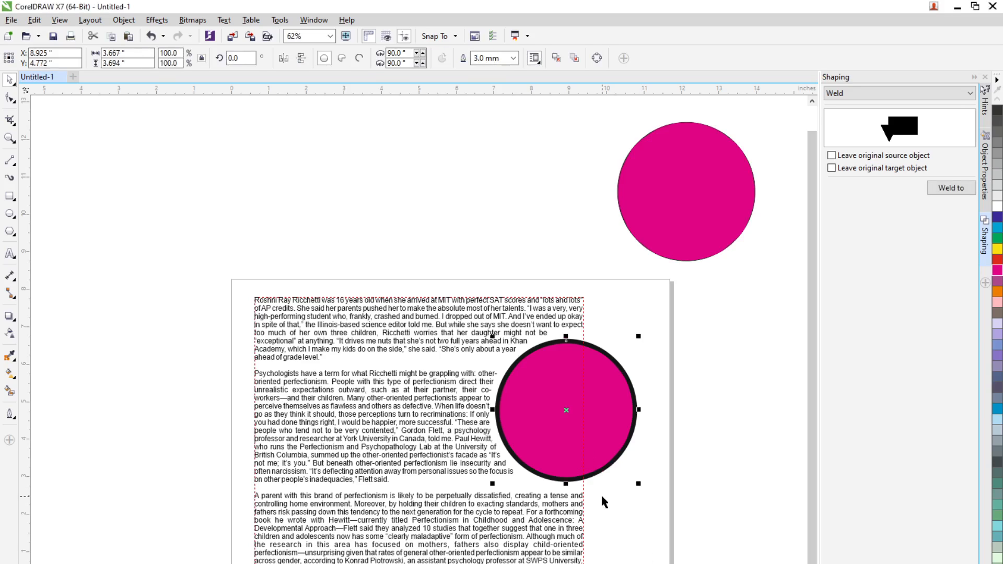
{"action": "left_click", "coordinate": [535, 59]}
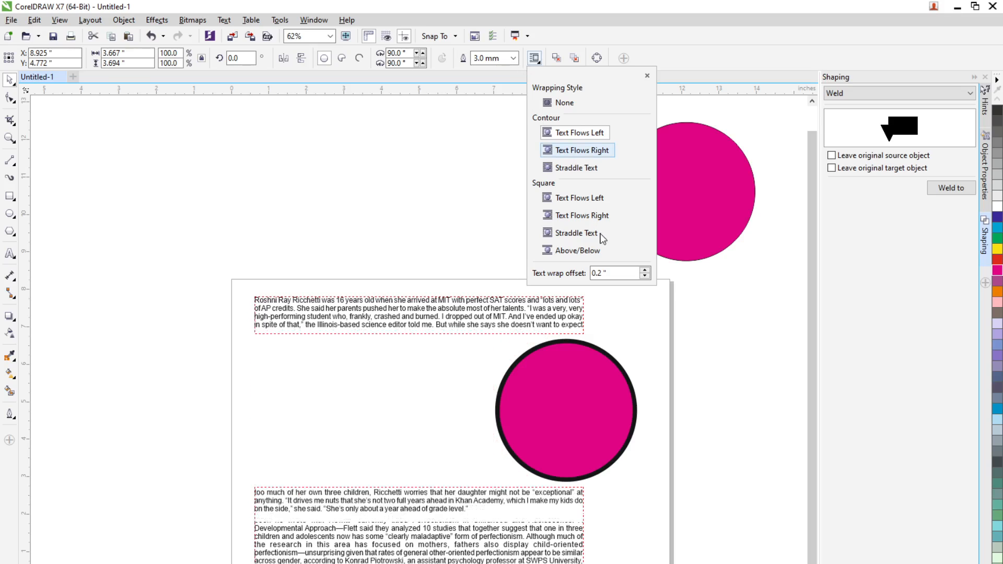
{"action": "left_click", "coordinate": [459, 207]}
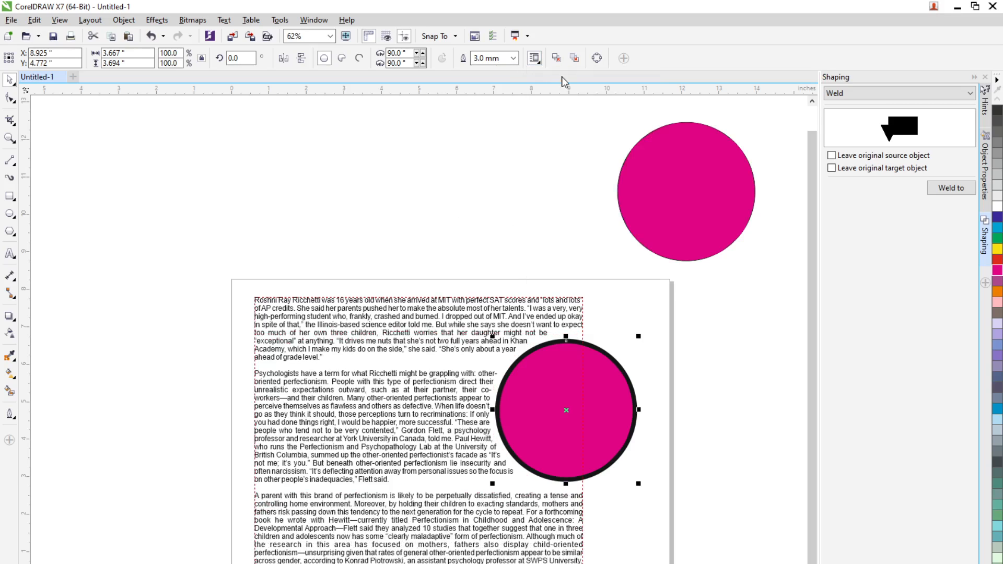
- Delete the text frame and move the thick-outlined circle to the page's left half, about X 4.71, Y 4.74 inches
{"action": "left_click", "coordinate": [613, 433]}
{"action": "left_click", "coordinate": [434, 425]}
{"action": "key", "text": "Delete"}
{"action": "left_click", "coordinate": [558, 426]}
{"action": "left_click_drag", "start_coordinate": [511, 457], "coordinate": [426, 419]}
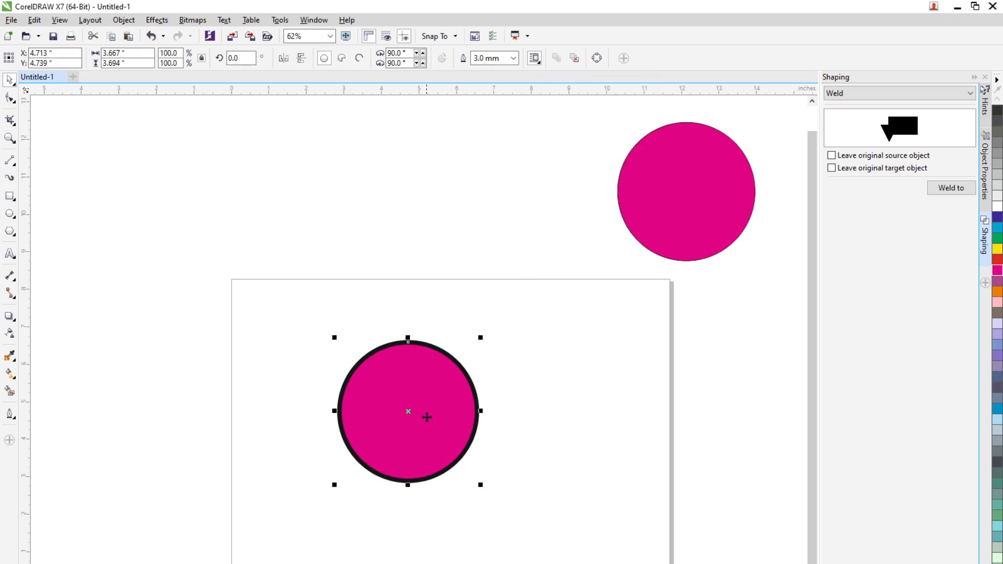
- Reshape the circle with the Shape tool into an open arc from 90° to about 283° and convert it to curves
{"action": "left_click", "coordinate": [10, 98]}
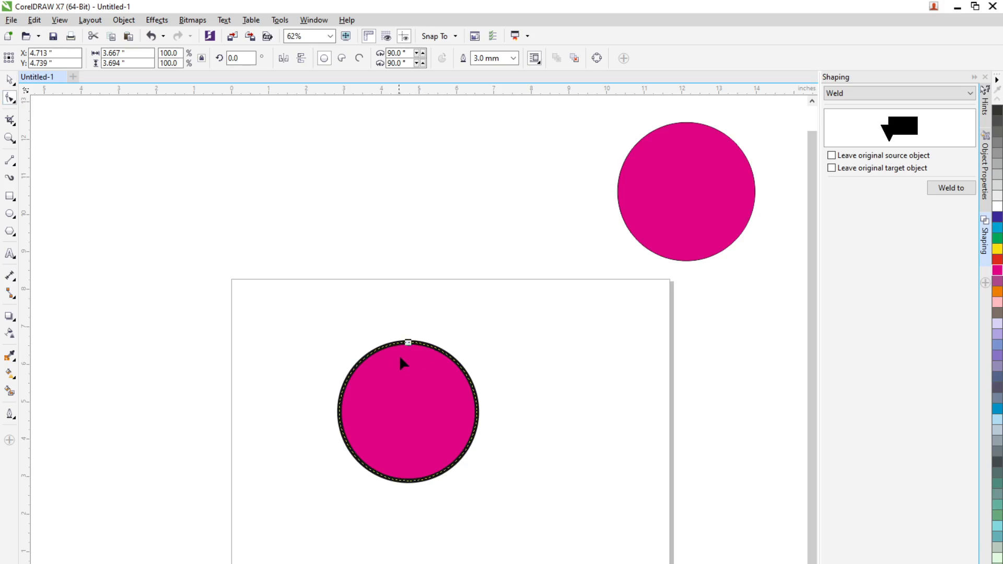
{"action": "left_click_drag", "start_coordinate": [409, 345], "coordinate": [258, 453]}
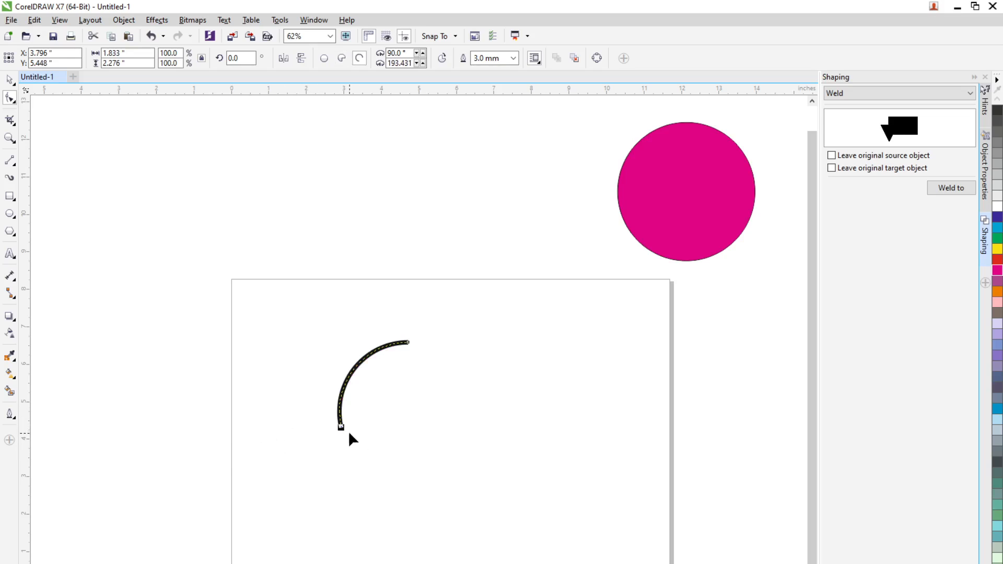
{"action": "left_click_drag", "start_coordinate": [341, 427], "coordinate": [400, 425]}
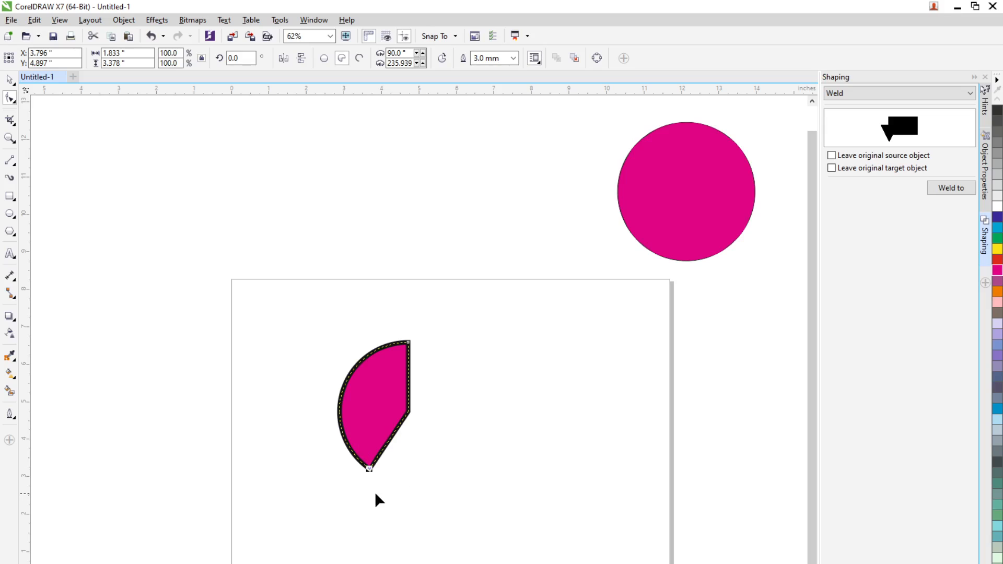
{"action": "left_click_drag", "start_coordinate": [367, 471], "coordinate": [439, 544]}
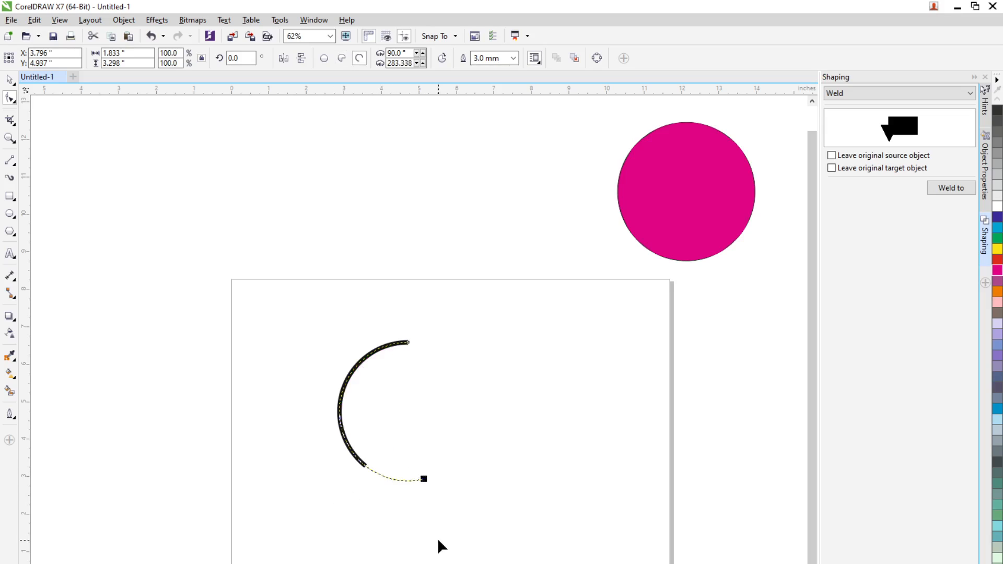
{"action": "left_click", "coordinate": [597, 59]}
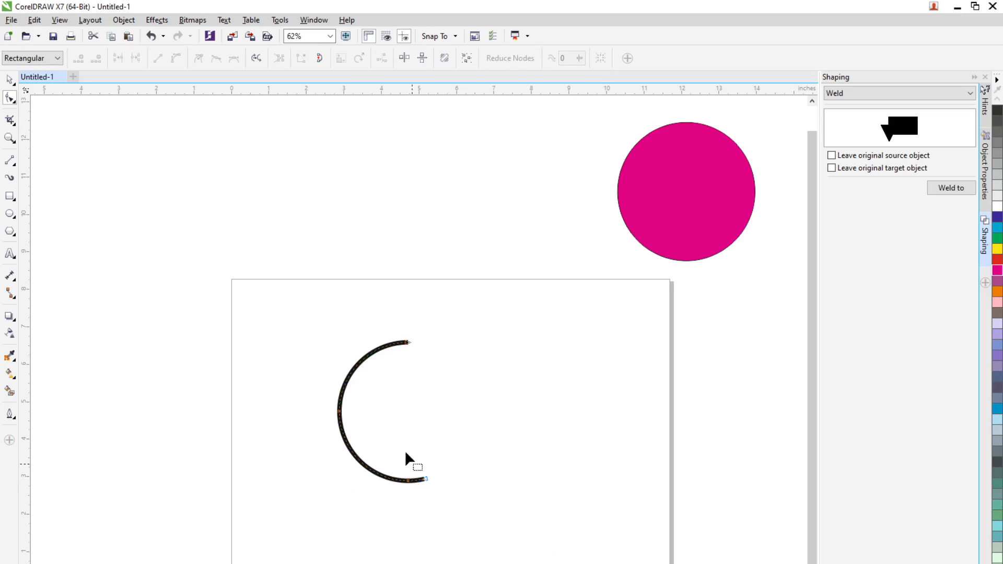
- Try pulling the arc's lower end node far out to the right and undo the change
{"action": "left_click_drag", "start_coordinate": [425, 479], "coordinate": [529, 440]}
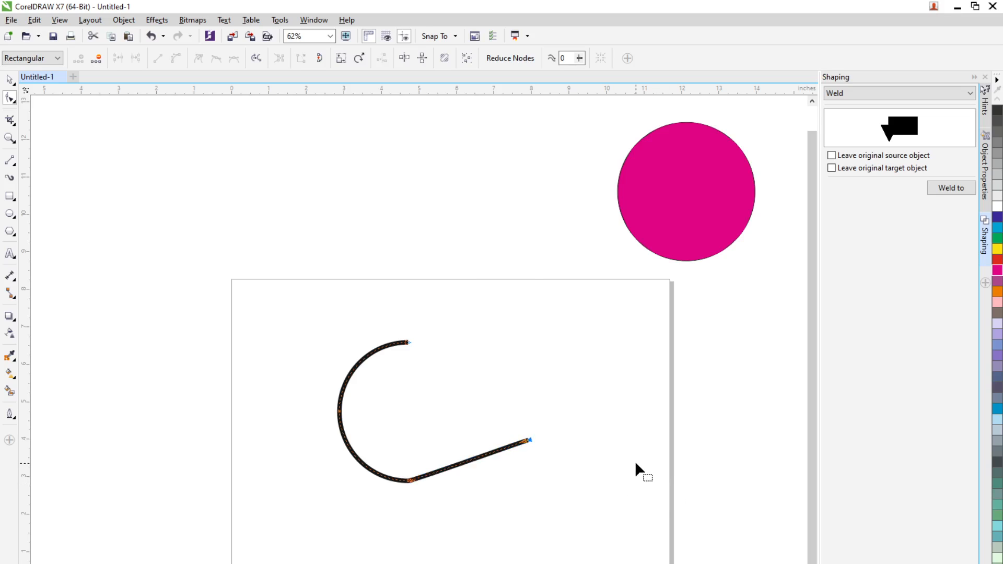
{"action": "key", "text": "ctrl+z"}
- Select the arc and swing the control handle of its leftmost node outward to bend it into a wavy curve
{"action": "left_click", "coordinate": [10, 81]}
{"action": "left_click", "coordinate": [468, 398]}
{"action": "left_click", "coordinate": [339, 418]}
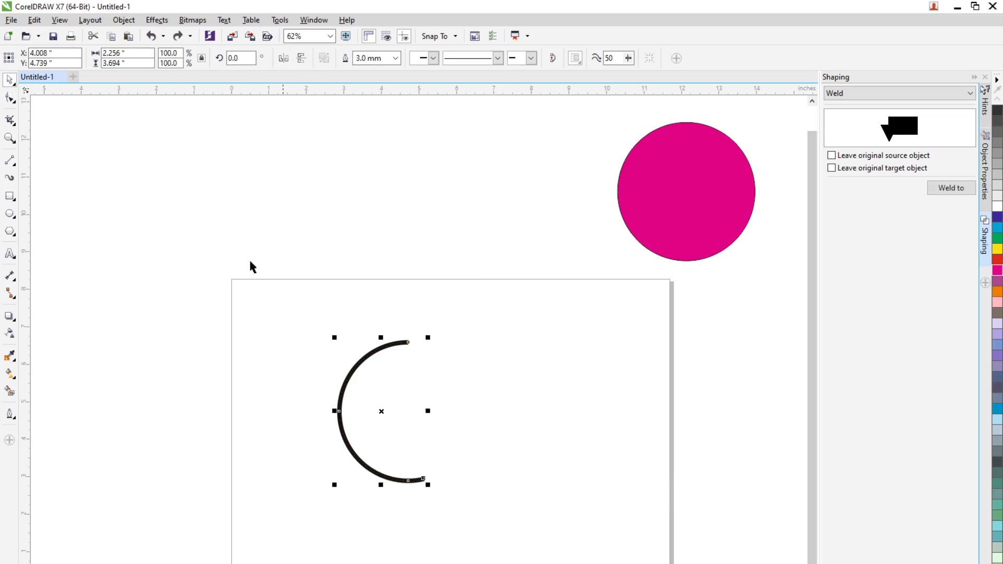
{"action": "left_click", "coordinate": [10, 98]}
{"action": "left_click_drag", "start_coordinate": [354, 431], "coordinate": [271, 423]}
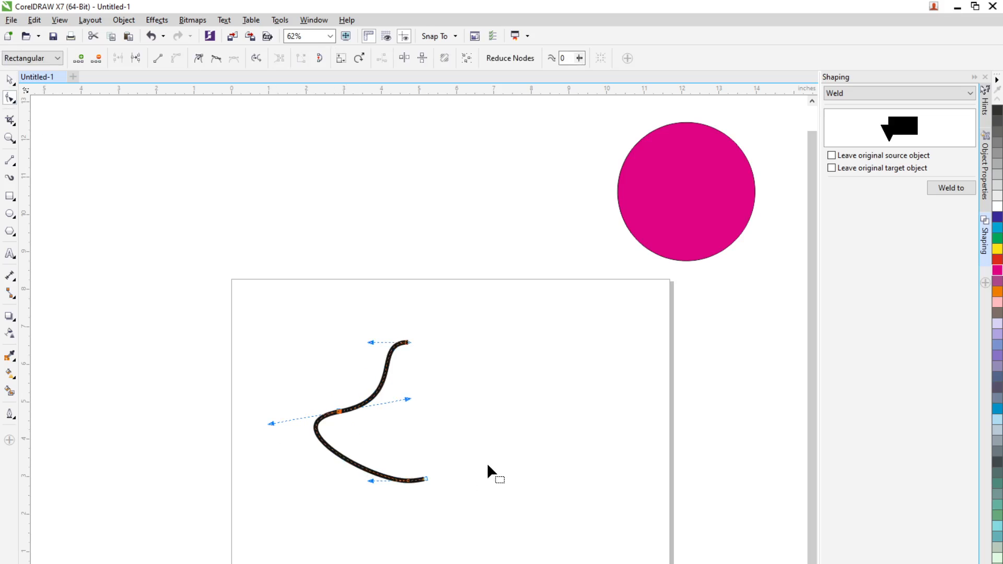
- Select the whole wavy thick-outlined curve as an object and delete it from the page
{"action": "left_click", "coordinate": [492, 474]}
{"action": "left_click_drag", "start_coordinate": [202, 264], "coordinate": [501, 539]}
{"action": "left_click", "coordinate": [9, 80]}
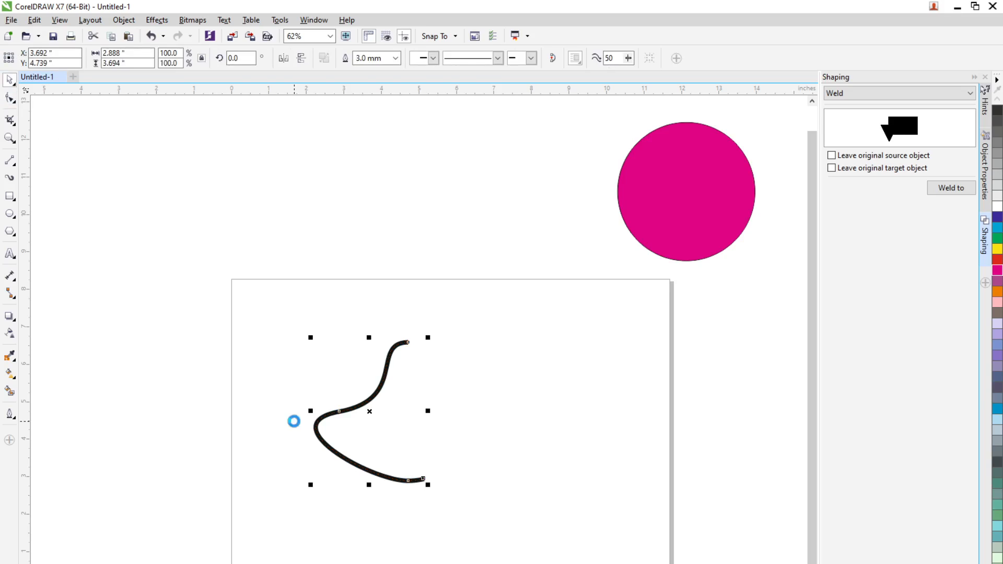
{"action": "key", "text": "Delete"}
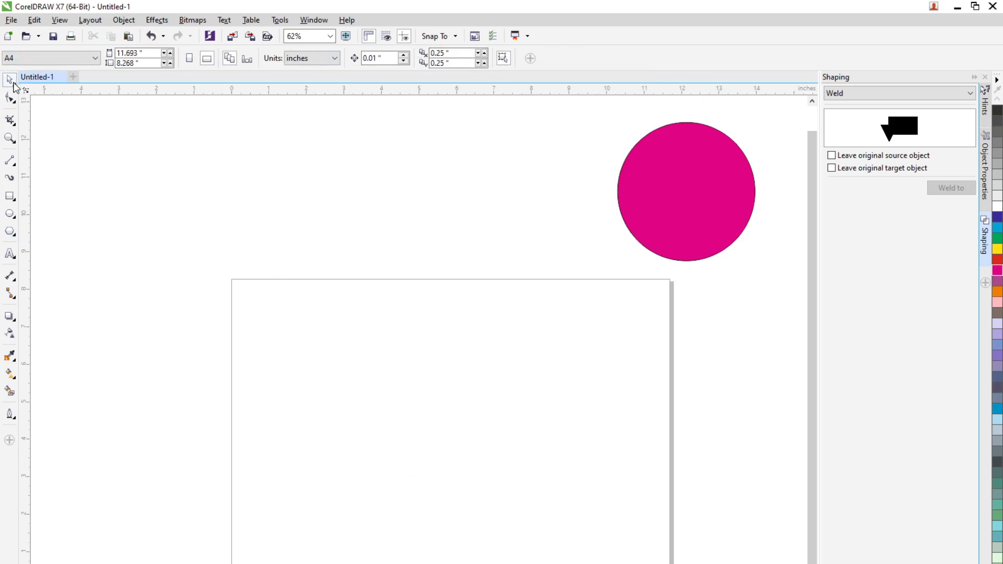
- Move the magenta circle down onto the page to about X 7.99, Y 6.53 inches and delete it
{"action": "left_click_drag", "start_coordinate": [699, 186], "coordinate": [559, 292]}
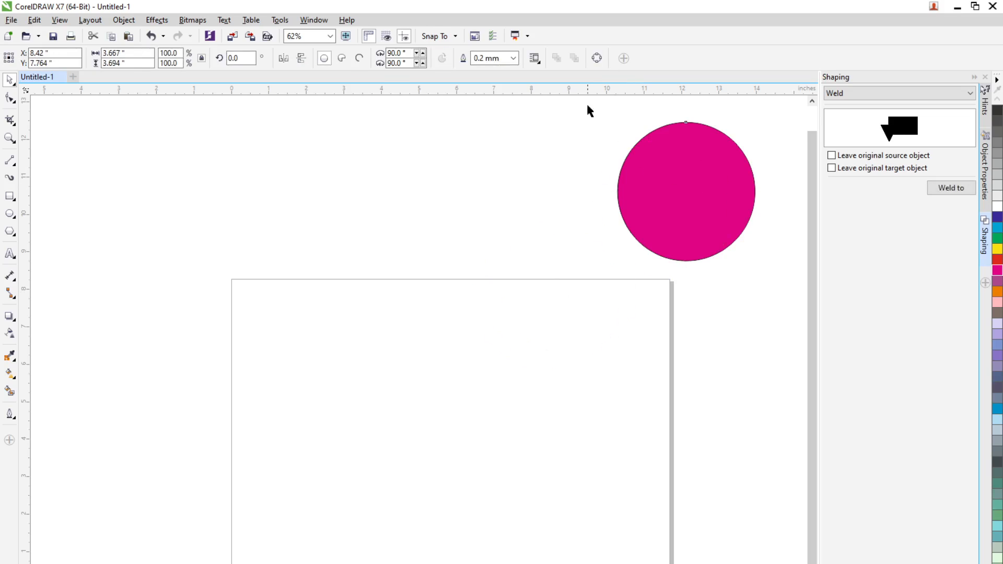
{"action": "left_click", "coordinate": [128, 23]}
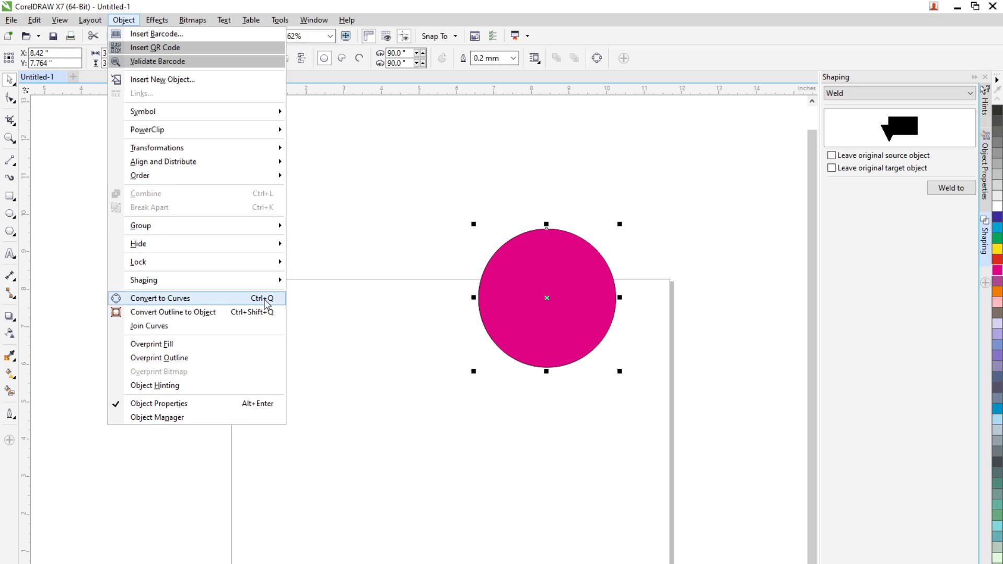
{"action": "left_click", "coordinate": [388, 332]}
{"action": "left_click", "coordinate": [555, 334]}
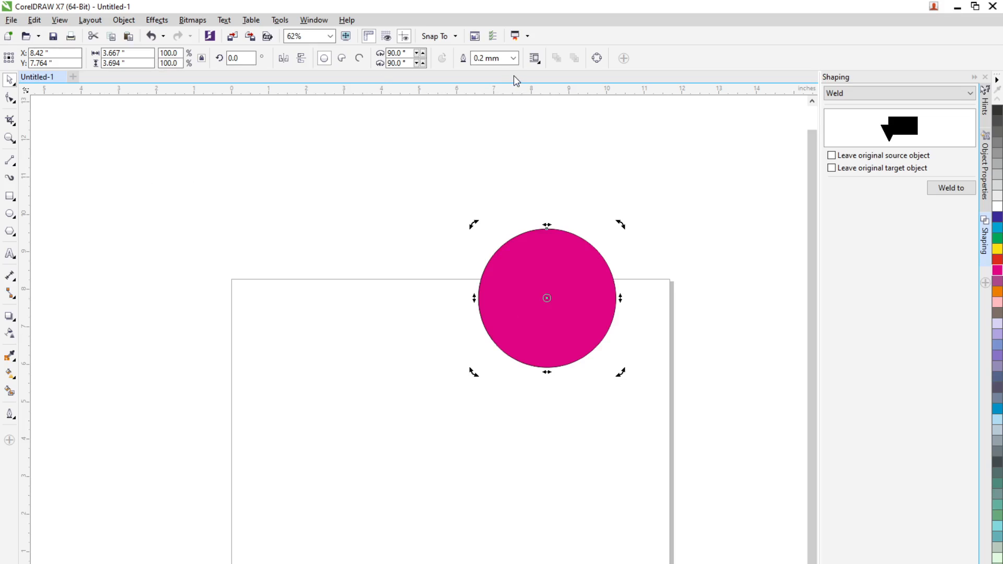
{"action": "left_click_drag", "start_coordinate": [575, 322], "coordinate": [565, 367]}
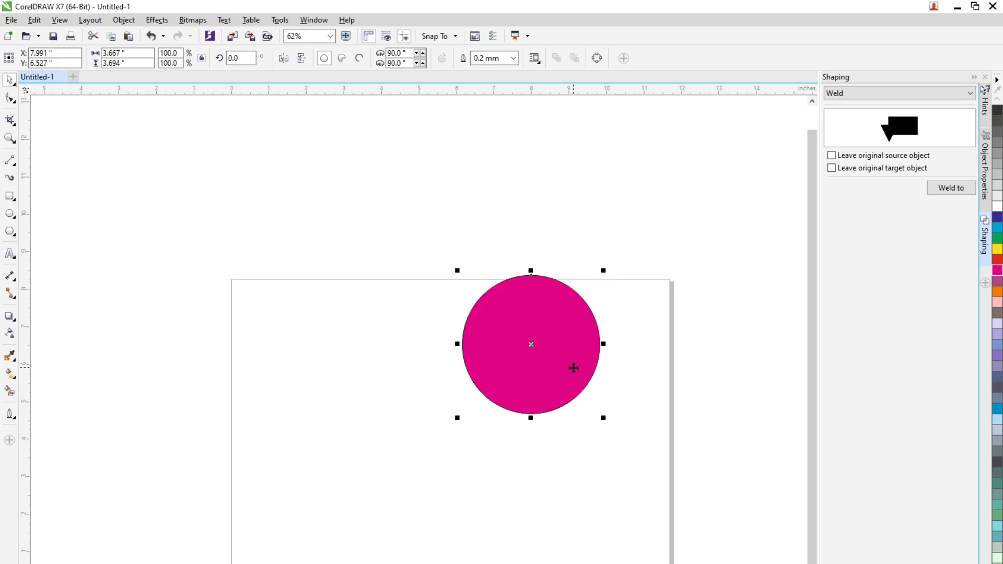
{"action": "key", "text": "Delete"}
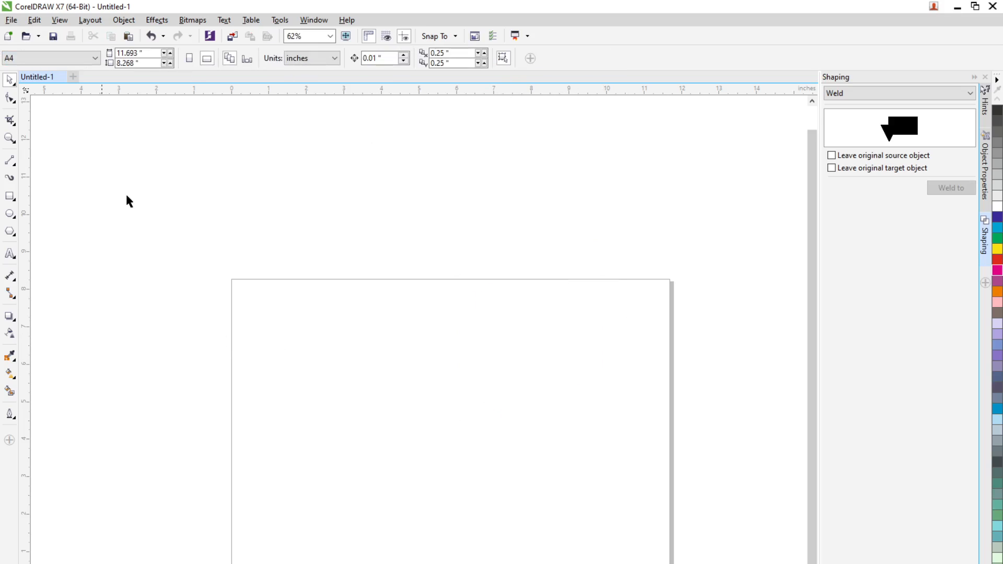
- Place the artistic text "ddddd" in 24 pt Arial near the page's upper-left corner
{"action": "left_click", "coordinate": [13, 257]}
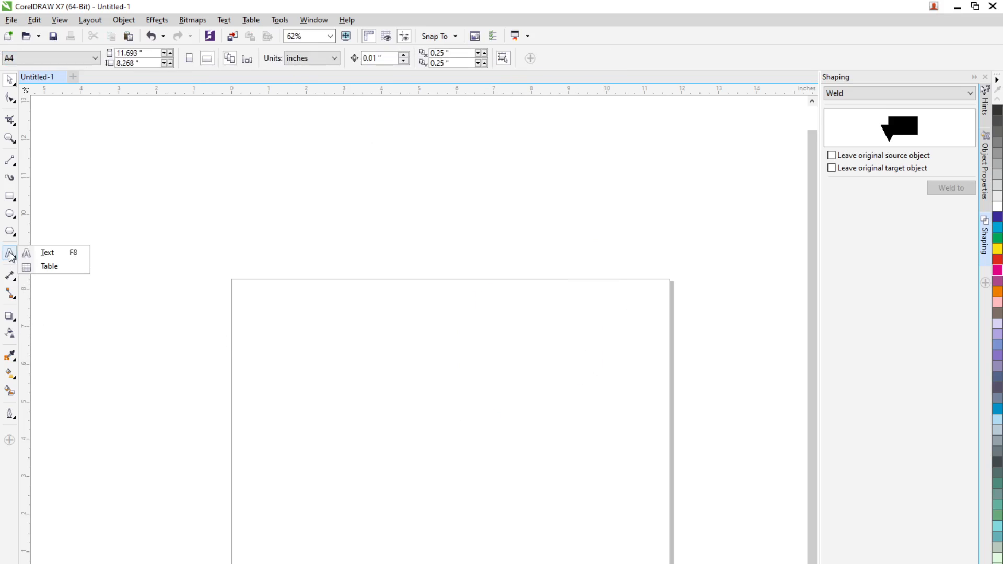
{"action": "left_click", "coordinate": [47, 253]}
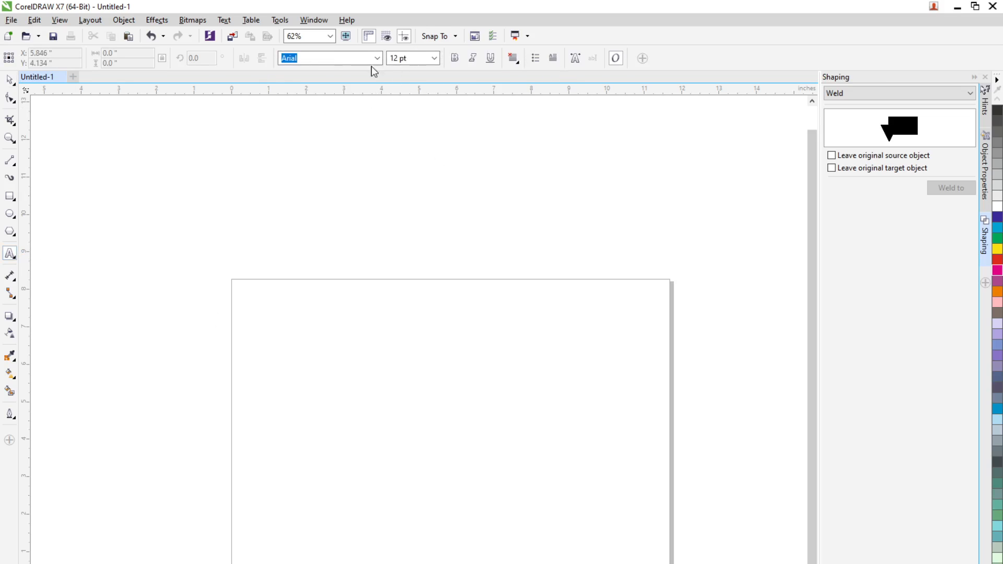
{"action": "left_click", "coordinate": [299, 343]}
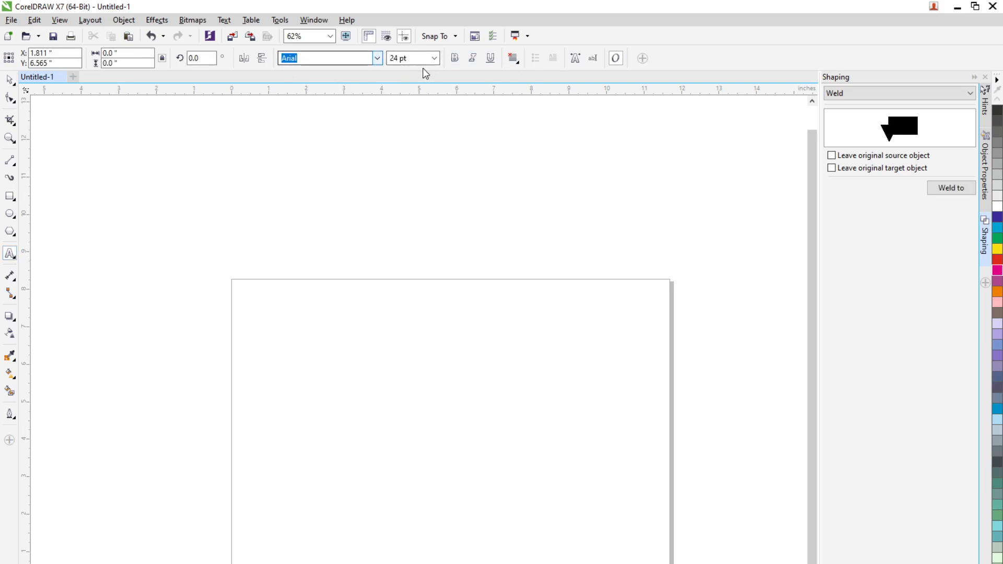
{"action": "left_click", "coordinate": [476, 62]}
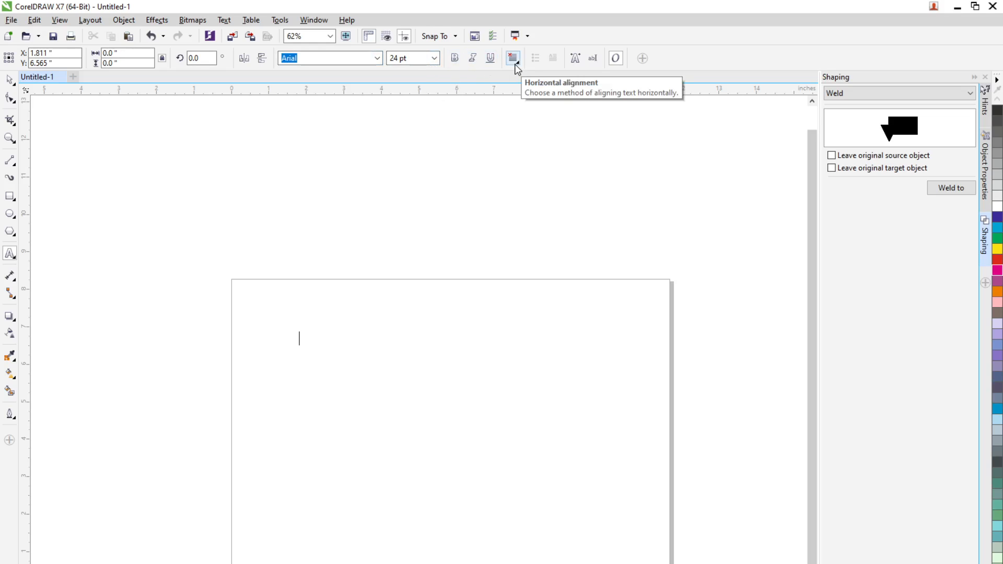
{"action": "type", "text": "ddddd"}
{"action": "key", "text": "ctrl+space"}
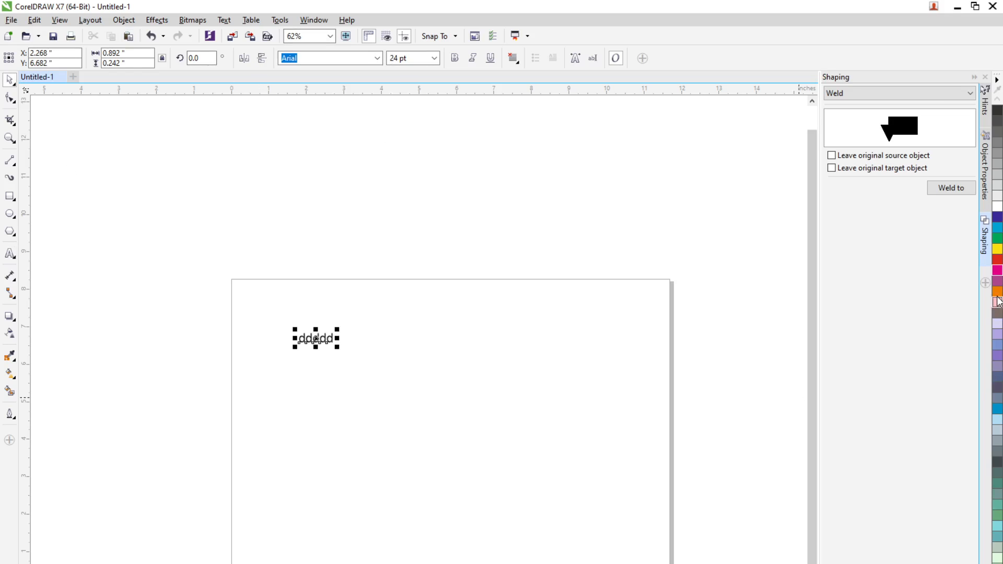
- Add the Text Properties docker and show its character, paragraph and frame settings for the text object
{"action": "left_click", "coordinate": [986, 283]}
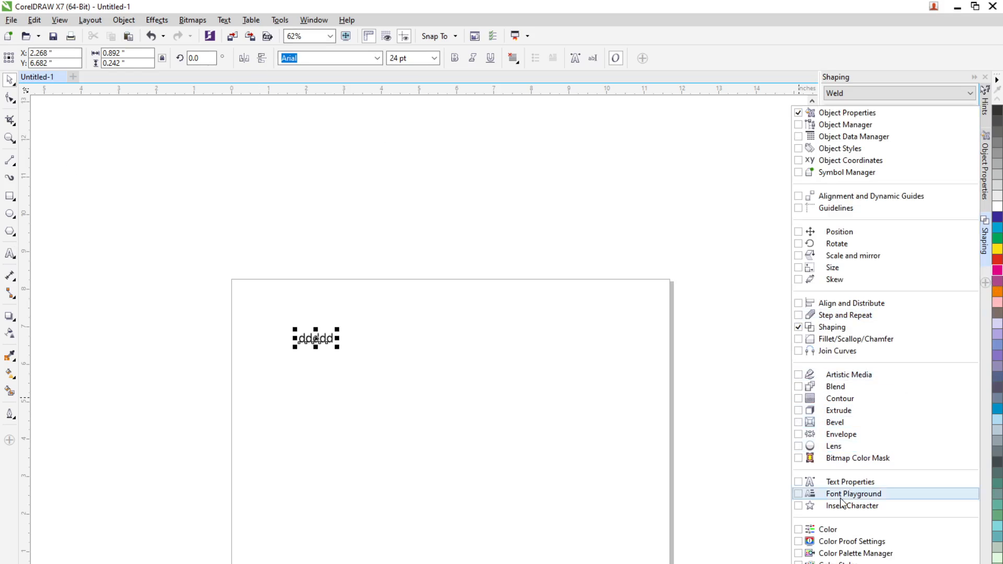
{"action": "left_click", "coordinate": [846, 483]}
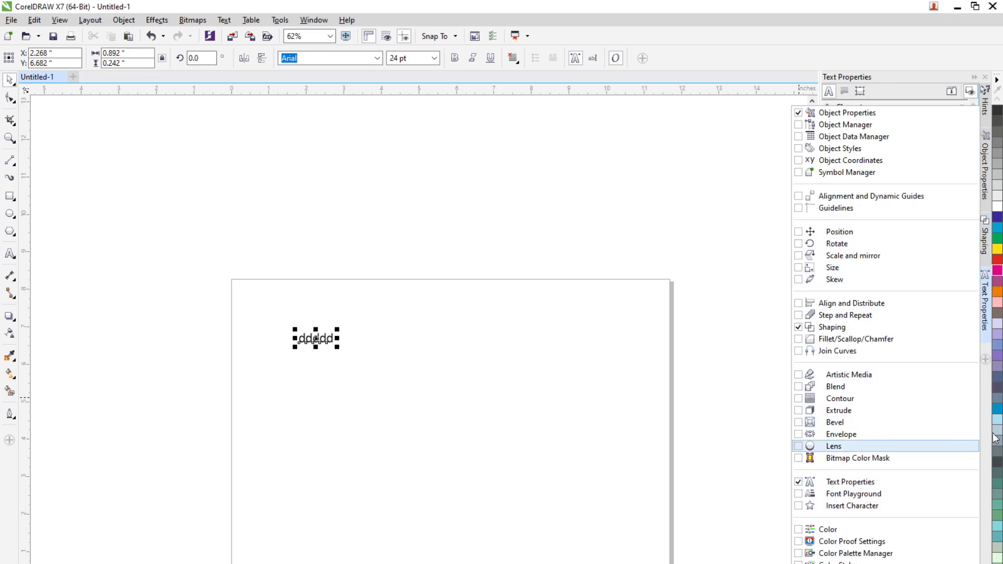
{"action": "left_click", "coordinate": [985, 322]}
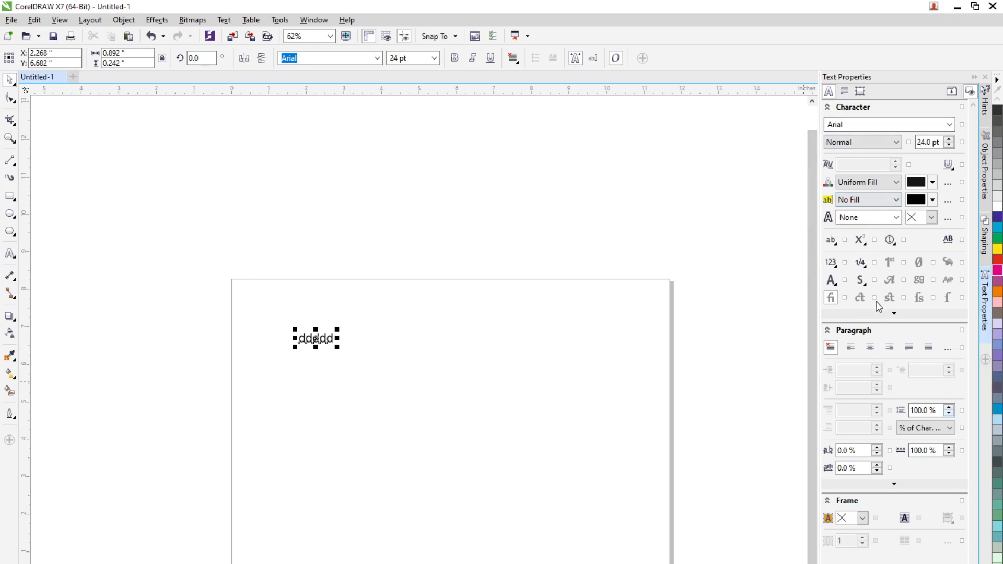
- Select the "ddddd" text object and delete it
{"action": "left_click", "coordinate": [352, 454]}
{"action": "left_click", "coordinate": [325, 337]}
{"action": "key", "text": "Delete"}
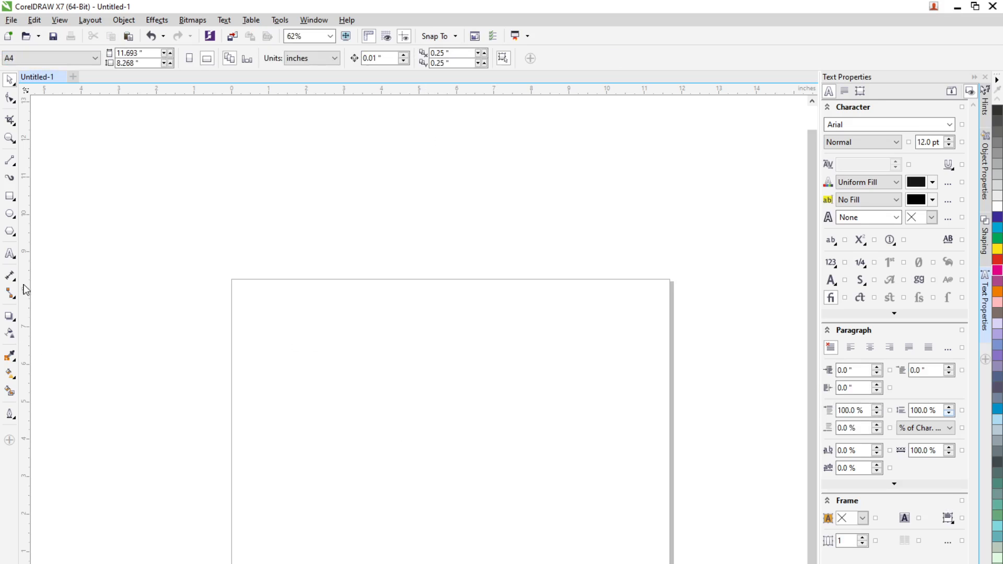
- Draw a table with 3 rows and 4 columns and a 0.2 mm border, about 9.93 by 6.60 inches, across the page
{"action": "left_click", "coordinate": [11, 254]}
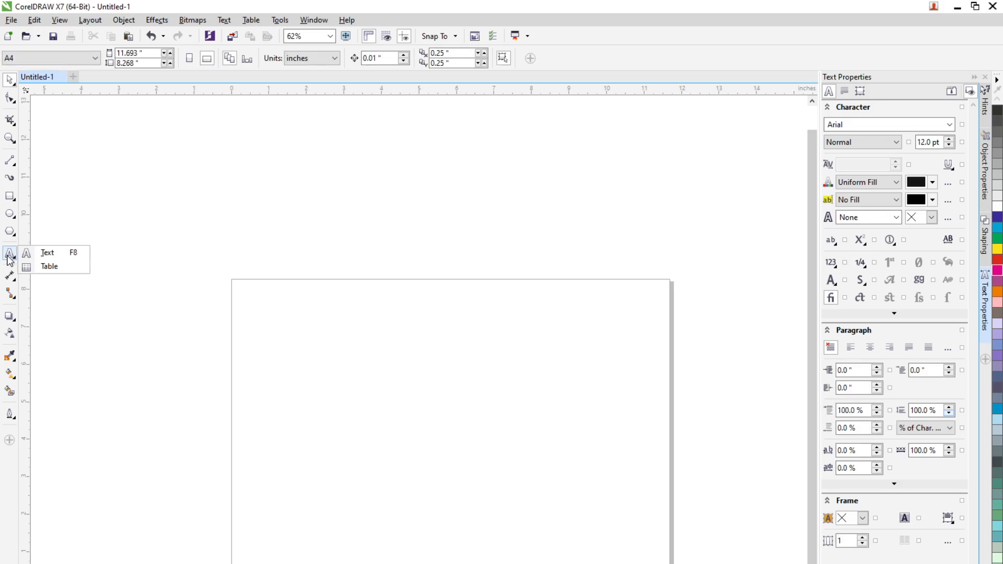
{"action": "left_click", "coordinate": [34, 266]}
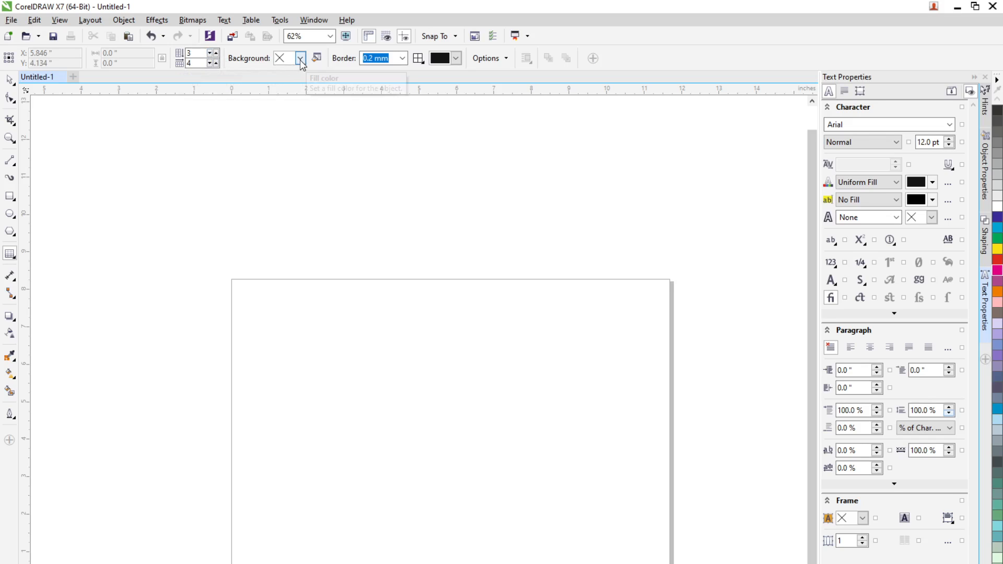
{"action": "left_click", "coordinate": [404, 58]}
{"action": "left_click", "coordinate": [404, 58]}
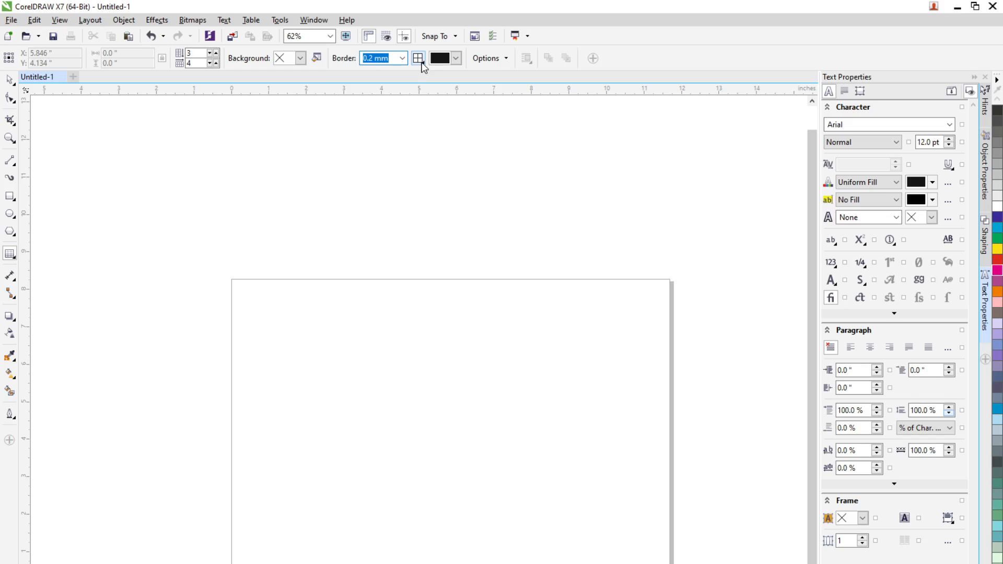
{"action": "left_click", "coordinate": [420, 59]}
{"action": "left_click", "coordinate": [461, 61]}
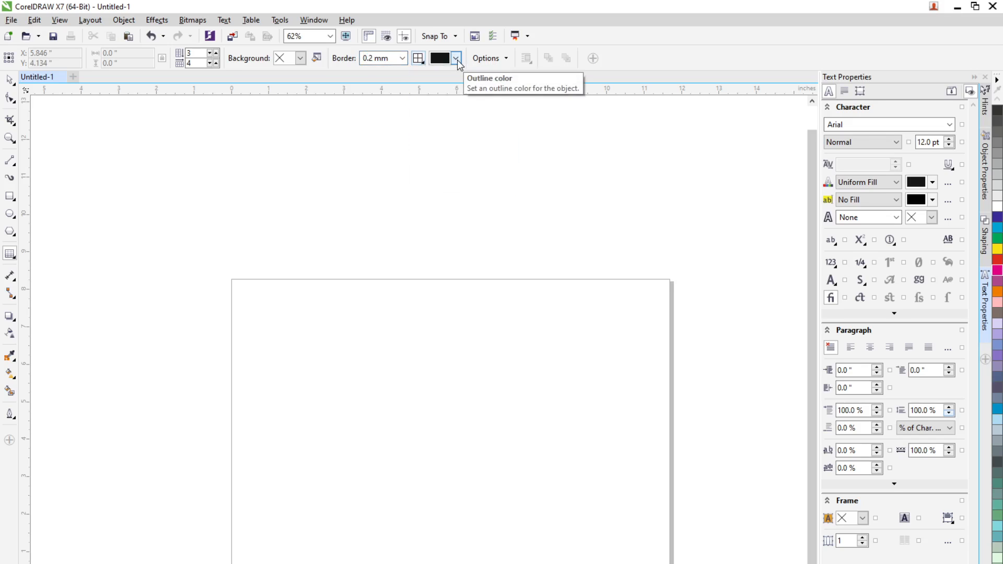
{"action": "left_click_drag", "start_coordinate": [258, 303], "coordinate": [630, 550]}
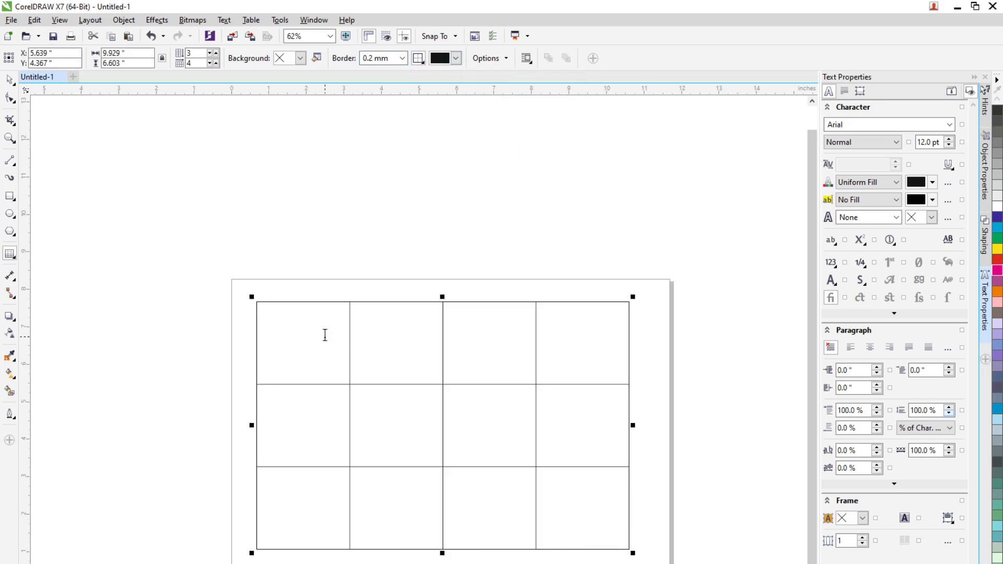
- Enter "cvcxcxvxvxv" in the first table cell and have Tab move to the next cell, left to right, top to bottom
{"action": "left_click", "coordinate": [325, 335]}
{"action": "type", "text": "cvcxcxvxvxv"}
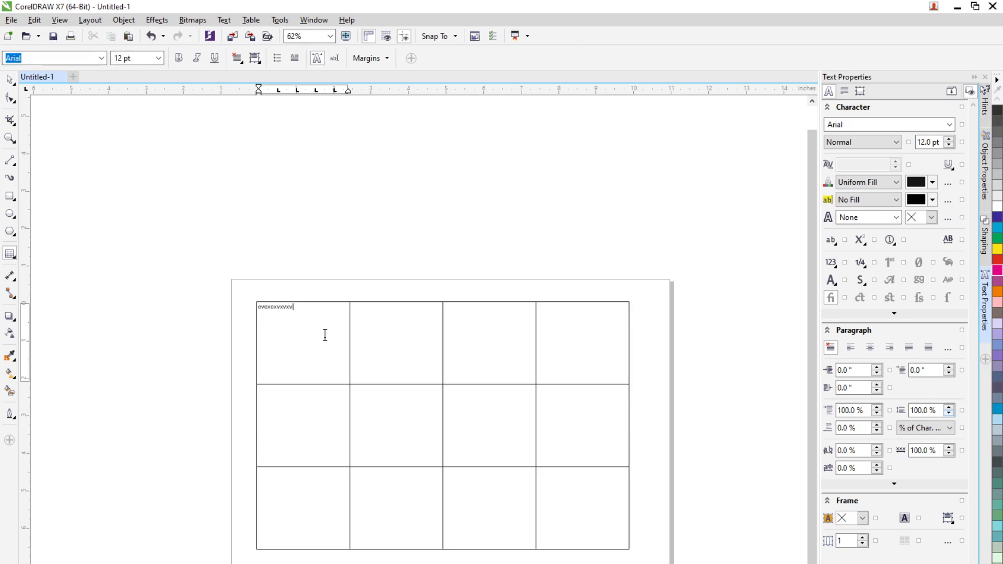
{"action": "key", "text": "Escape"}
{"action": "key", "text": "Tab"}
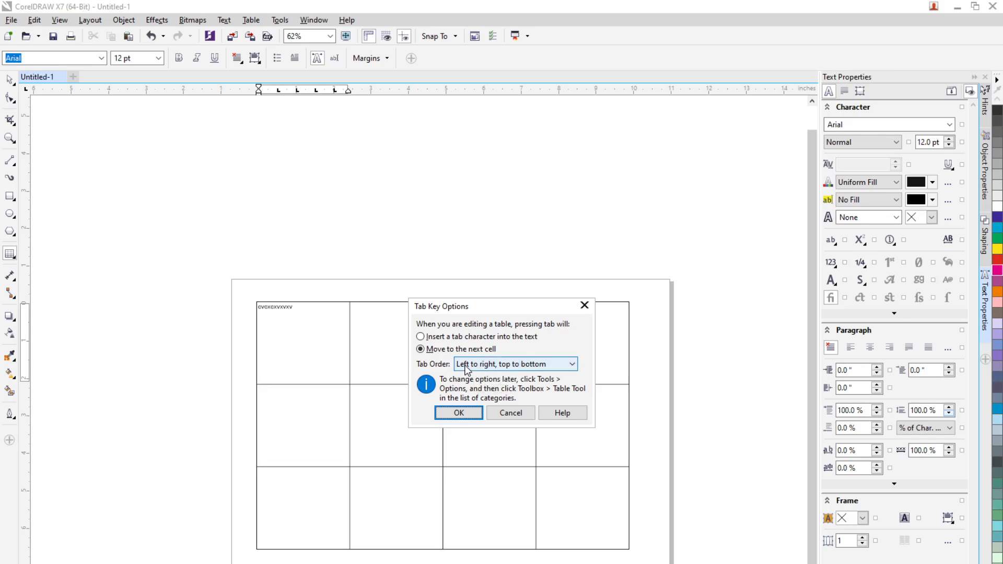
{"action": "left_click", "coordinate": [473, 410]}
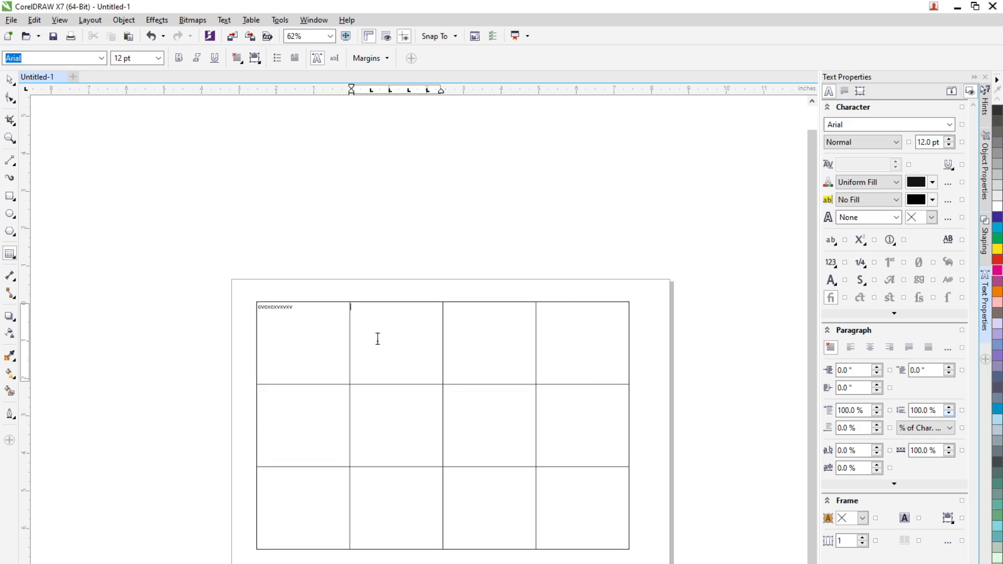
- Fill the remaining table cells in order with FFFSFD, hhkhk, hkhkhk, hkhkh, hkhk in the six cells that follow, and hkh in the last
{"action": "type", "text": "FF"}
{"action": "key", "text": "Tab"}
{"action": "type", "text": "hhkhk"}
{"action": "key", "text": "Tab"}
{"action": "type", "text": "hkhkhk"}
{"action": "key", "text": "Tab"}
{"action": "type", "text": "hkhkh"}
{"action": "key", "text": "Tab"}
{"action": "type", "text": "hkhk"}
{"action": "key", "text": "Tab"}
{"action": "type", "text": "hkhk"}
{"action": "key", "text": "Tab"}
{"action": "type", "text": "hkhk"}
{"action": "key", "text": "Tab"}
{"action": "type", "text": "hkhk"}
{"action": "key", "text": "Tab"}
{"action": "type", "text": "hkhk"}
{"action": "key", "text": "Tab"}
{"action": "type", "text": "hkhk"}
{"action": "key", "text": "Tab"}
{"action": "type", "text": "hk"}
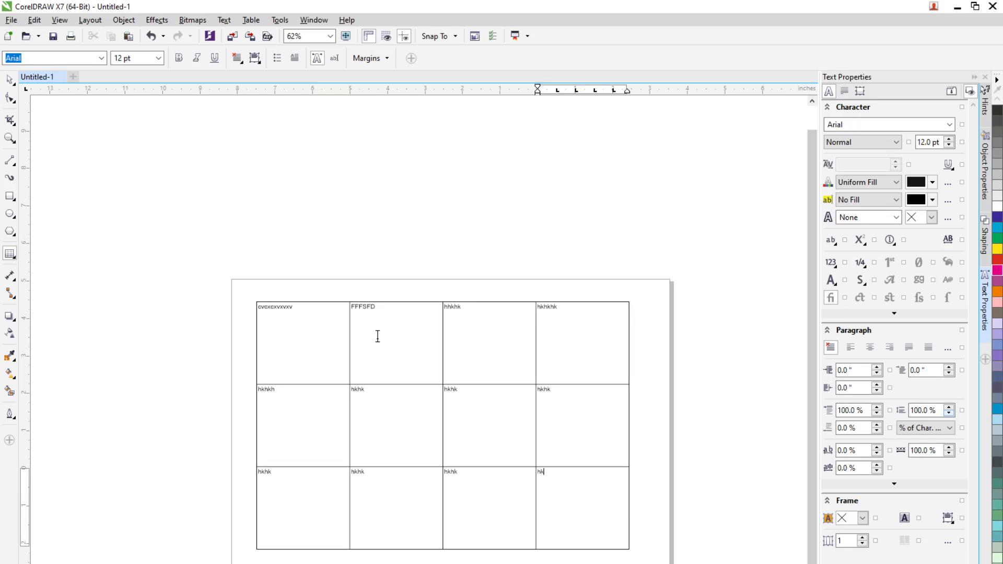
- Select the table, increase it to 4 rows and 5 columns, and give it a magenta background
{"action": "left_click", "coordinate": [10, 79]}
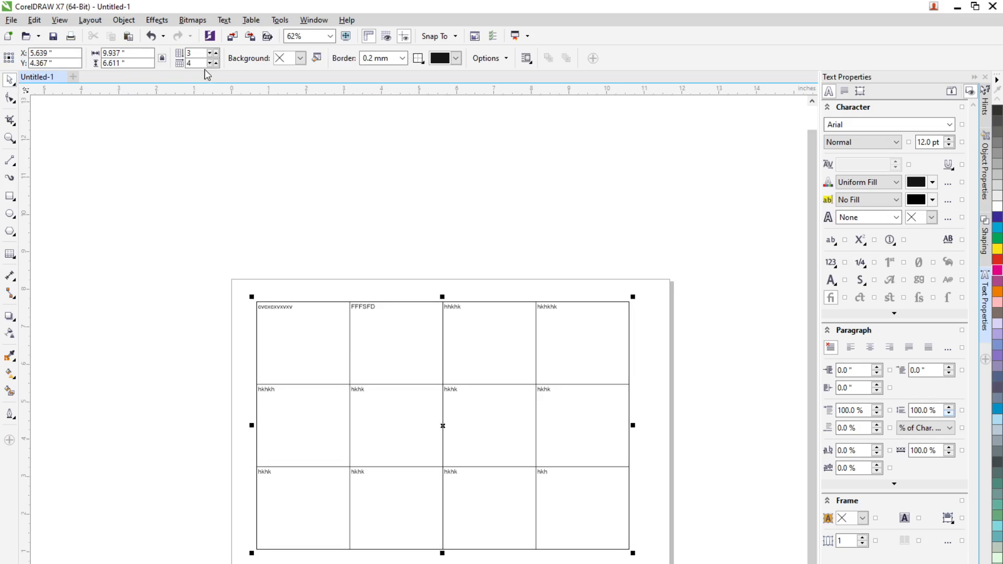
{"action": "left_click", "coordinate": [215, 54]}
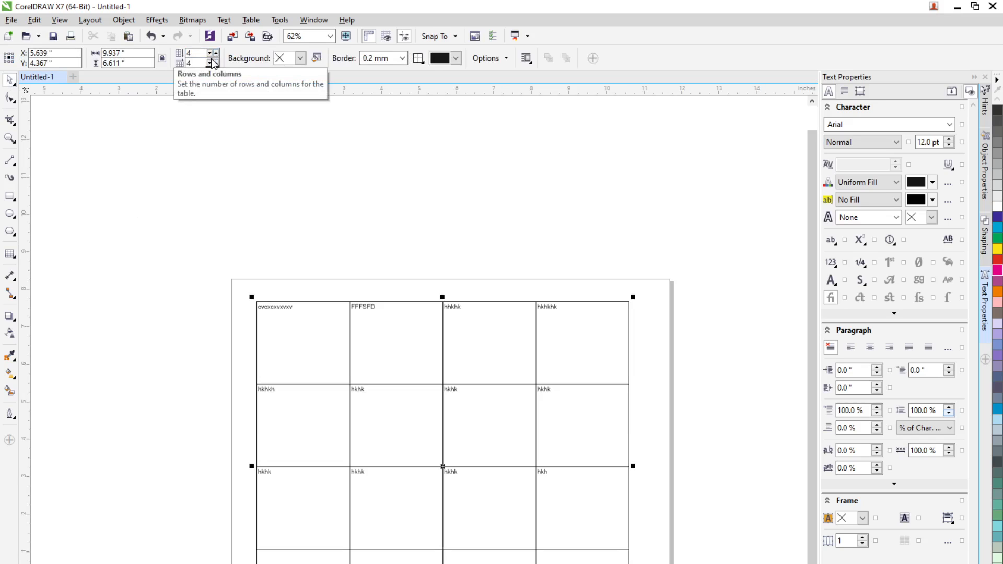
{"action": "left_click", "coordinate": [216, 63]}
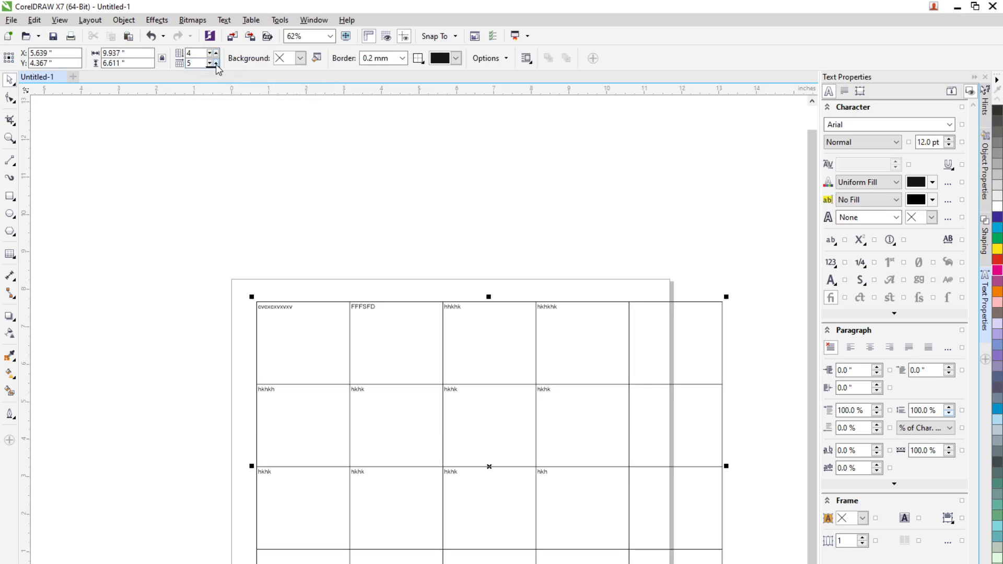
{"action": "left_click", "coordinate": [300, 58]}
{"action": "left_click", "coordinate": [328, 92]}
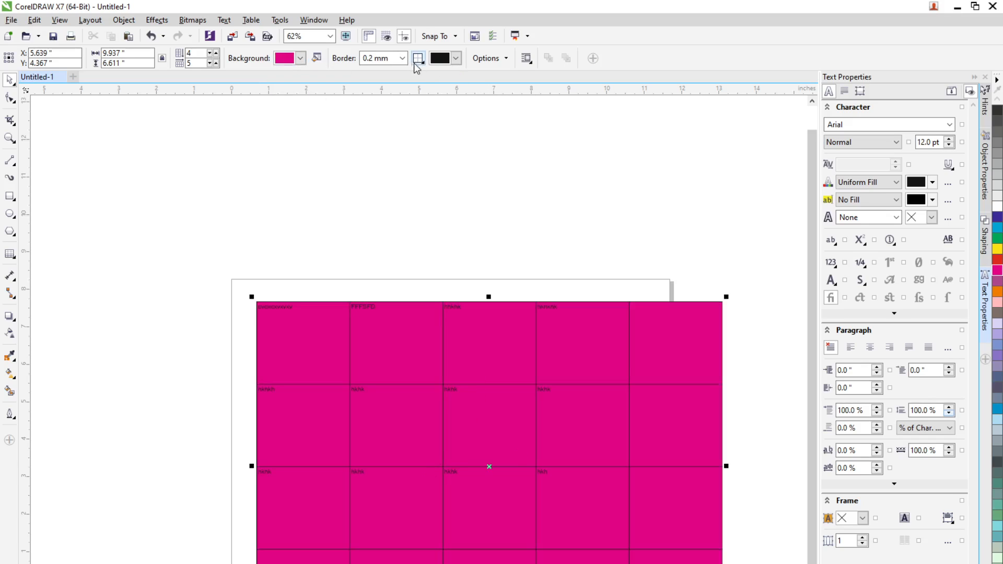
- Set the table's outside border colour to yellow and switch the border selection to Inside
{"action": "left_click", "coordinate": [455, 59]}
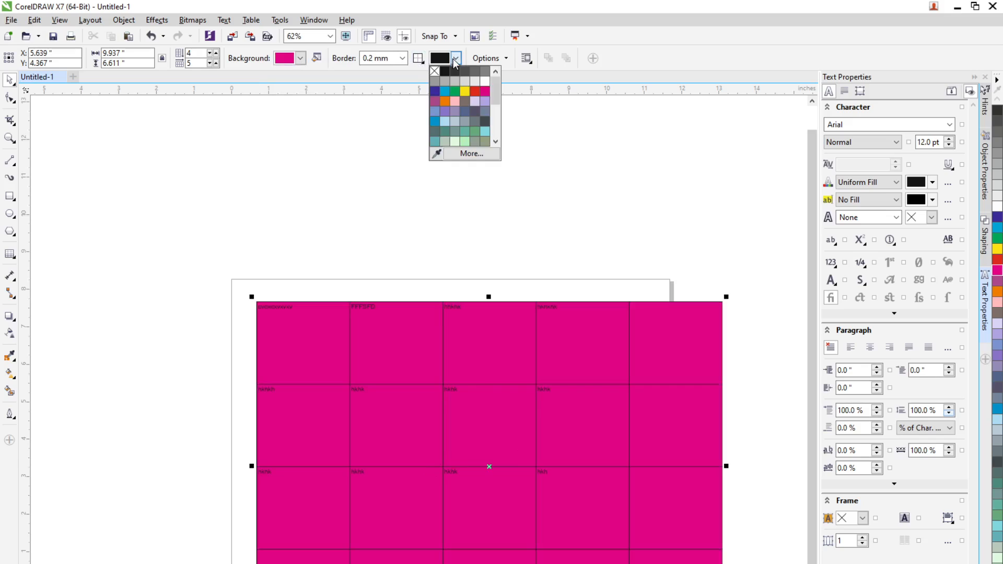
{"action": "left_click", "coordinate": [465, 92]}
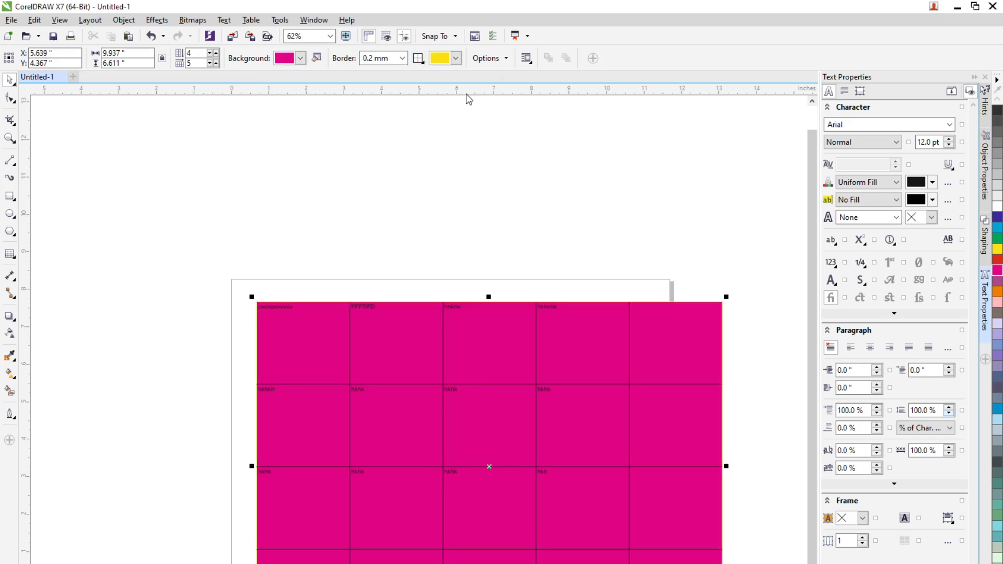
{"action": "left_click", "coordinate": [419, 58]}
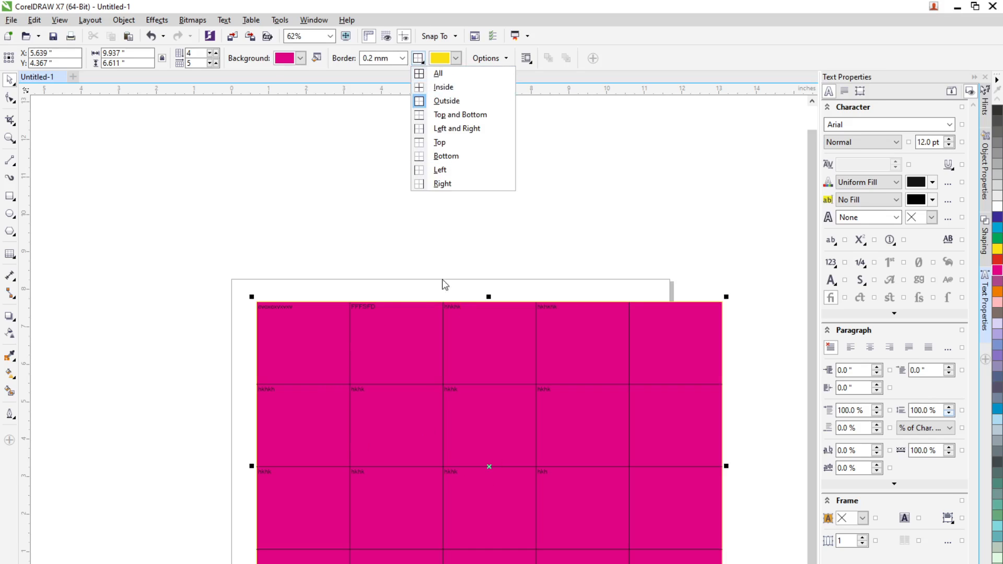
{"action": "left_click", "coordinate": [441, 88]}
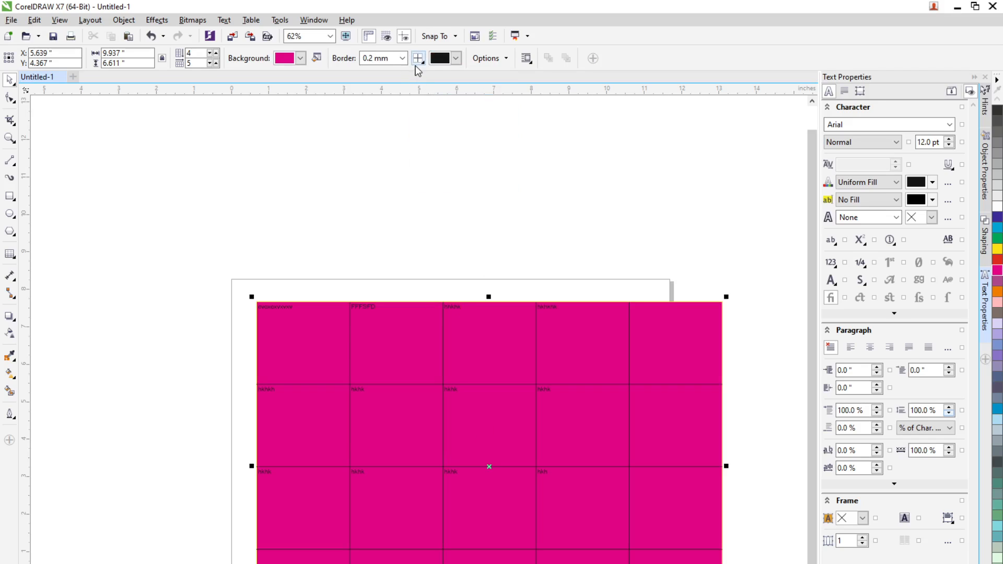
- Switch the table's border selection to All and try to set the border colour to yellow
{"action": "left_click", "coordinate": [419, 60]}
{"action": "left_click", "coordinate": [429, 72]}
{"action": "left_click", "coordinate": [418, 59]}
{"action": "left_click", "coordinate": [418, 60]}
{"action": "left_click", "coordinate": [457, 59]}
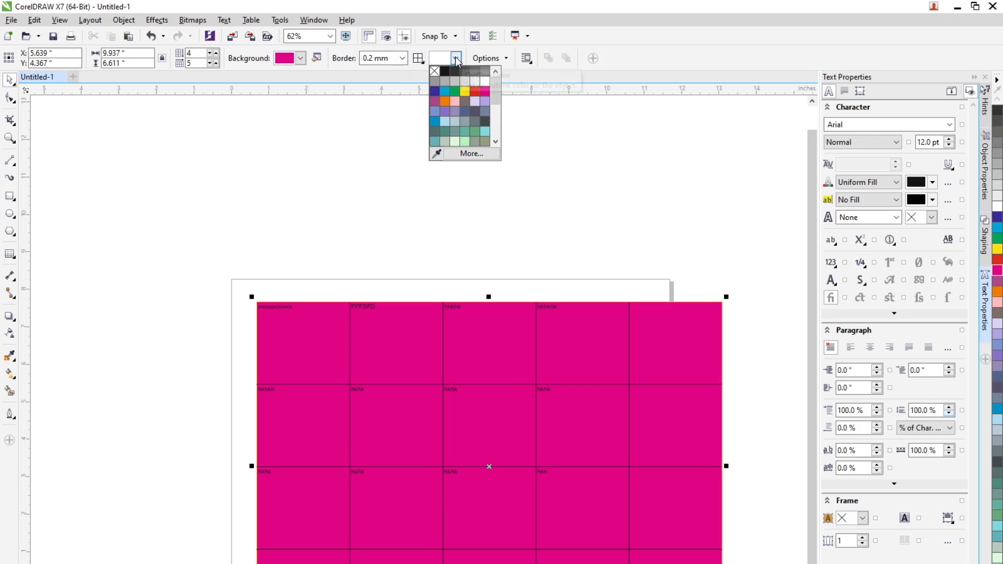
{"action": "left_click", "coordinate": [464, 92]}
{"action": "left_click", "coordinate": [512, 511]}
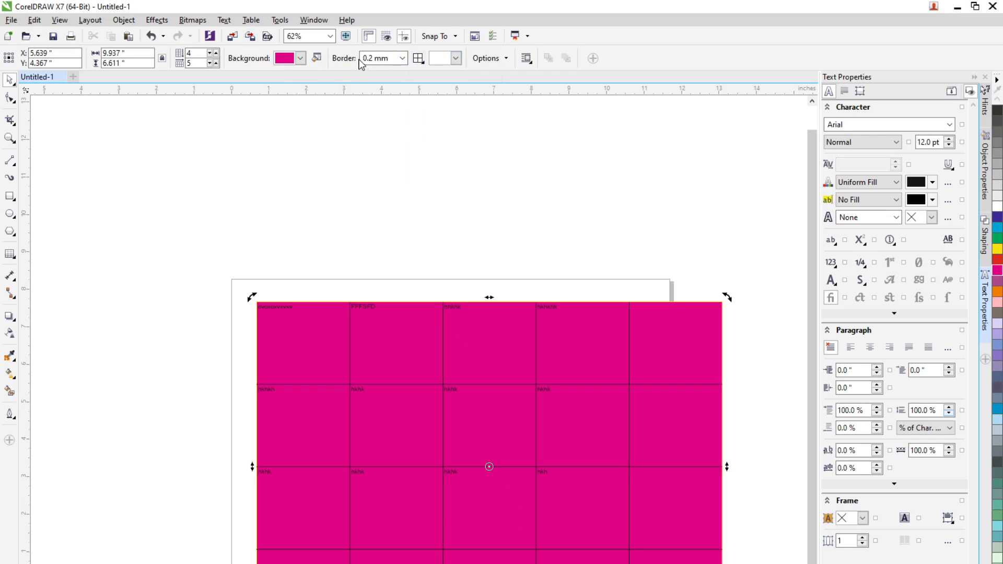
- Set the table's border width to 0.5 mm and move the table up and left on the page
{"action": "left_click", "coordinate": [403, 58]}
{"action": "left_click", "coordinate": [385, 123]}
{"action": "left_click", "coordinate": [419, 58]}
{"action": "left_click", "coordinate": [418, 74]}
{"action": "left_click_drag", "start_coordinate": [653, 491], "coordinate": [558, 430]}
{"action": "left_click_drag", "start_coordinate": [520, 349], "coordinate": [538, 351]}
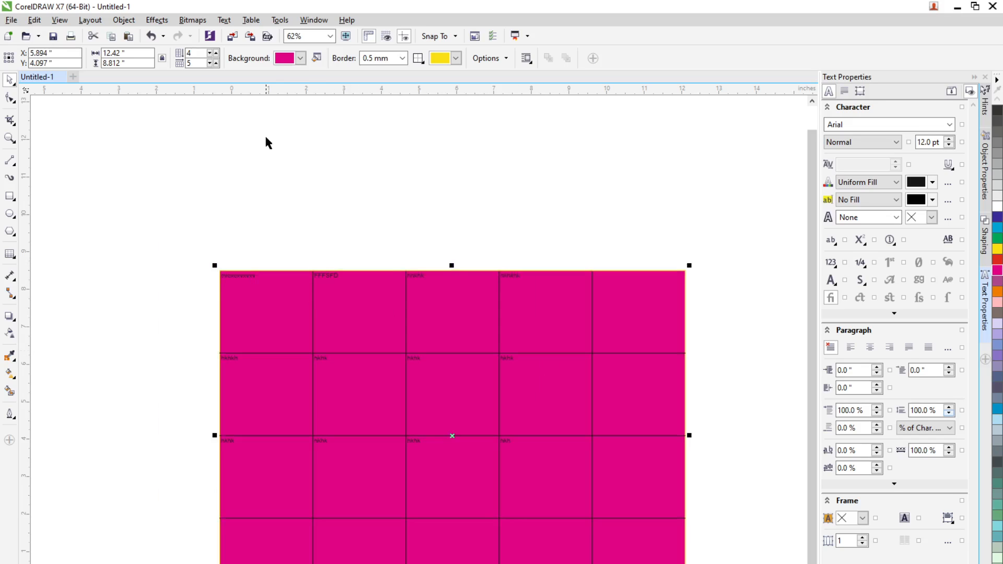
- Try to give all the table's borders an orange colour and a 1.0 mm width
{"action": "left_click", "coordinate": [302, 295]}
{"action": "left_click", "coordinate": [420, 61]}
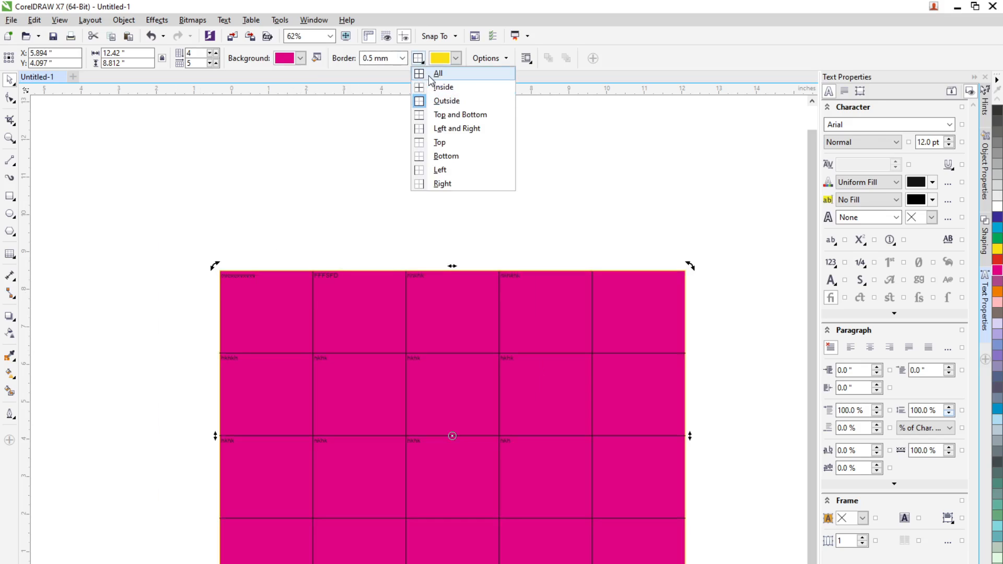
{"action": "left_click", "coordinate": [438, 74]}
{"action": "left_click", "coordinate": [514, 250]}
{"action": "left_click", "coordinate": [485, 345]}
{"action": "left_click", "coordinate": [457, 58]}
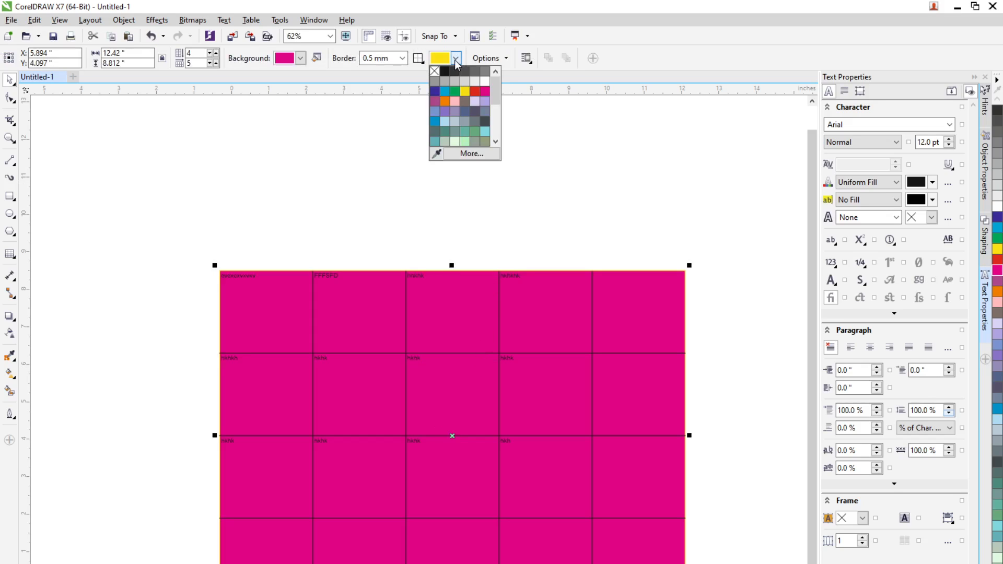
{"action": "left_click", "coordinate": [447, 103]}
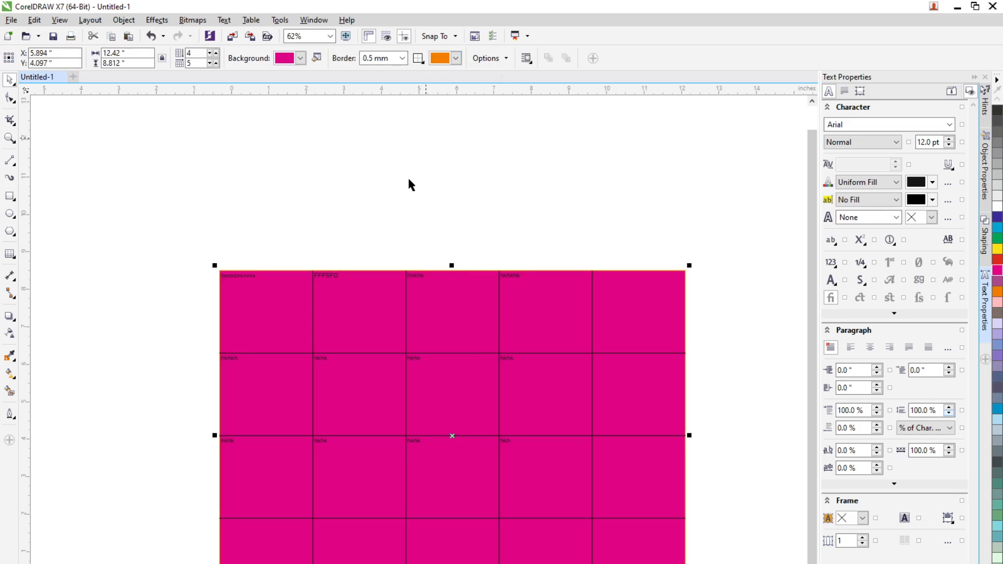
{"action": "left_click", "coordinate": [403, 58]}
{"action": "left_click", "coordinate": [371, 137]}
{"action": "left_click", "coordinate": [408, 331]}
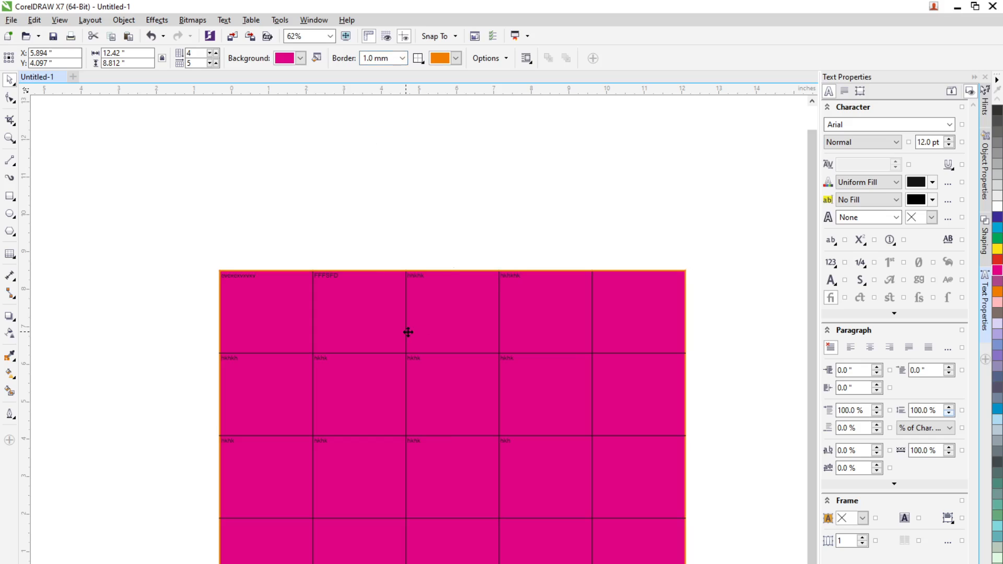
- Activate the Table tool and select all the cells of the magenta table
{"action": "left_click", "coordinate": [11, 254]}
{"action": "left_click", "coordinate": [63, 254]}
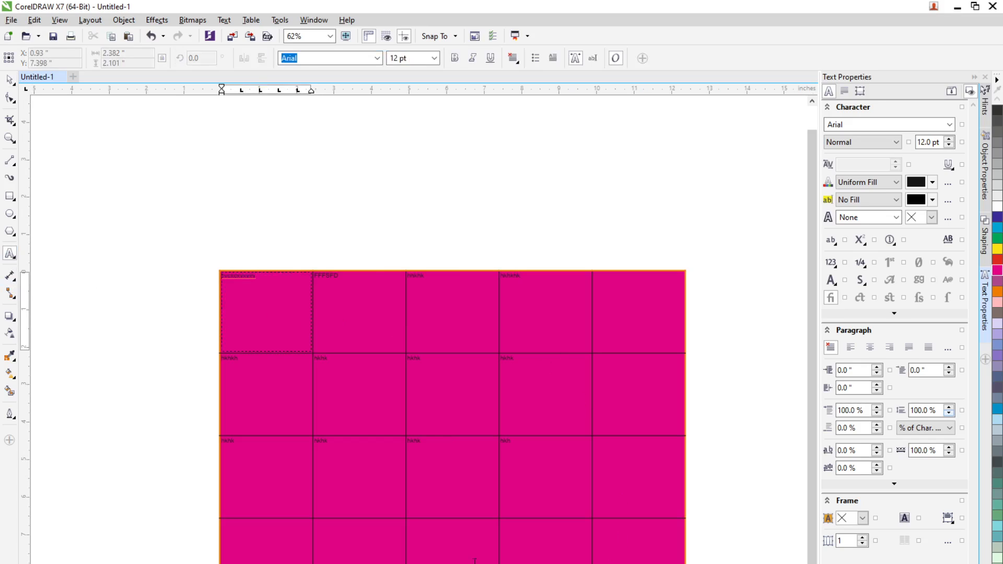
{"action": "right_click", "coordinate": [18, 265]}
{"action": "left_click", "coordinate": [10, 255]}
{"action": "left_click", "coordinate": [10, 255]}
{"action": "left_click", "coordinate": [47, 265]}
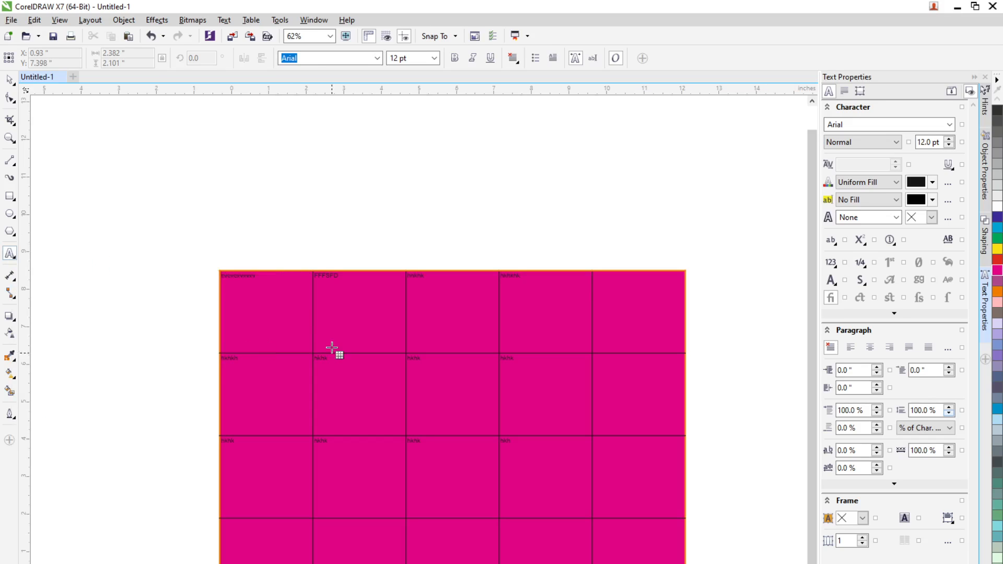
{"action": "left_click", "coordinate": [297, 328]}
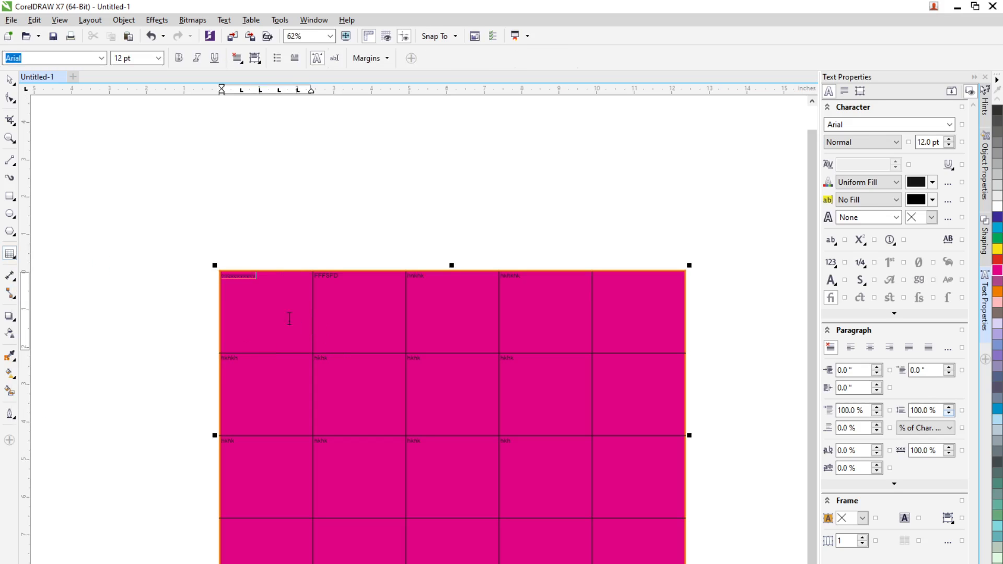
{"action": "mouse_move", "coordinate": [254, 278]}
{"action": "left_mouse_down"}
{"action": "mouse_move", "coordinate": [372, 306]}
{"action": "mouse_move", "coordinate": [605, 410]}
{"action": "mouse_move", "coordinate": [622, 549]}
{"action": "left_mouse_up"}
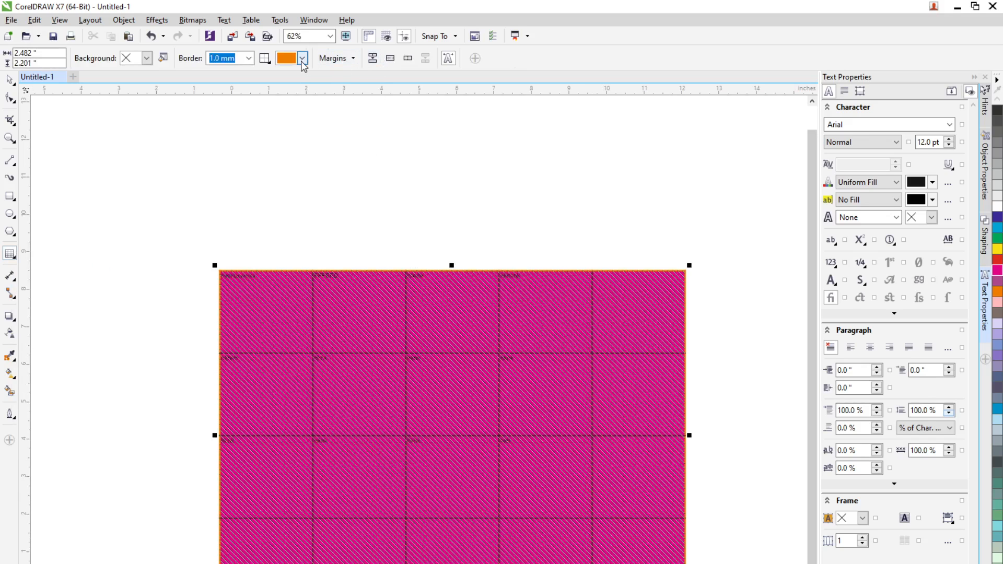
- Apply a yellow 1.0 mm border to all borders of the selected cells
{"action": "left_click", "coordinate": [266, 62]}
{"action": "left_click", "coordinate": [269, 76]}
{"action": "left_click", "coordinate": [302, 58]}
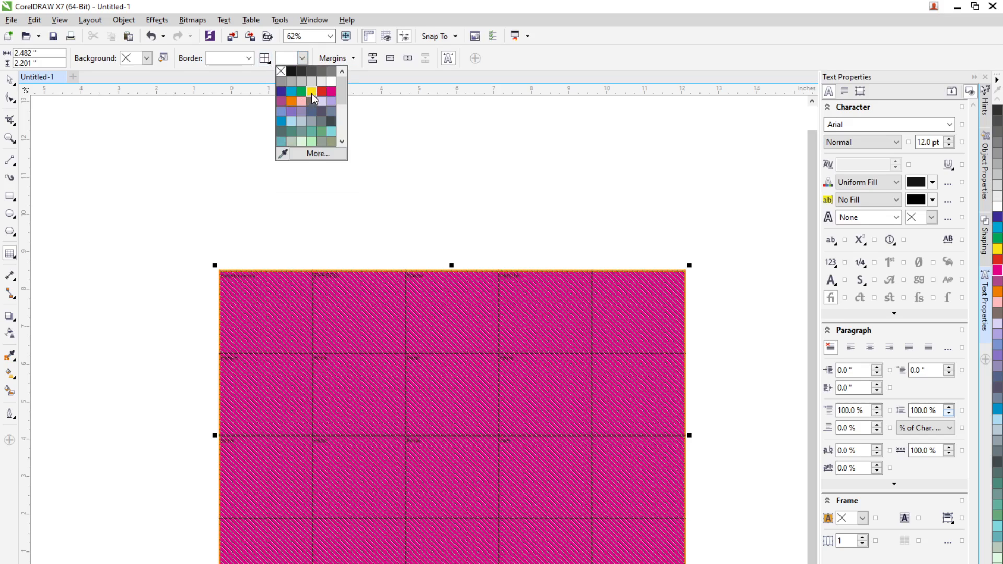
{"action": "left_click", "coordinate": [312, 93]}
{"action": "left_click", "coordinate": [249, 59]}
{"action": "left_click", "coordinate": [224, 136]}
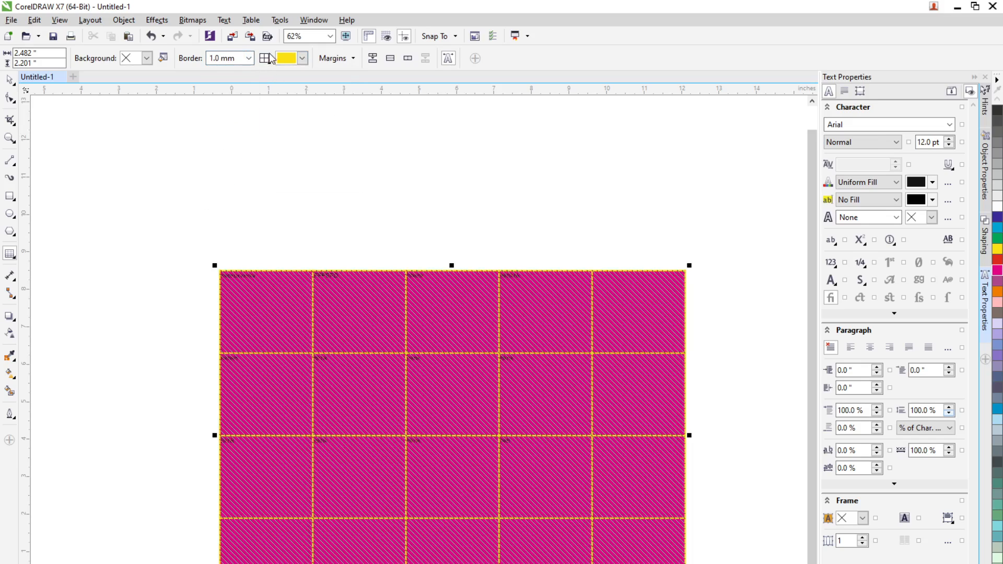
- Leave cell editing and move the table slightly up and right, to about X 6.04 and Y 4.31 inches
{"action": "left_click", "coordinate": [7, 81]}
{"action": "left_click", "coordinate": [411, 212]}
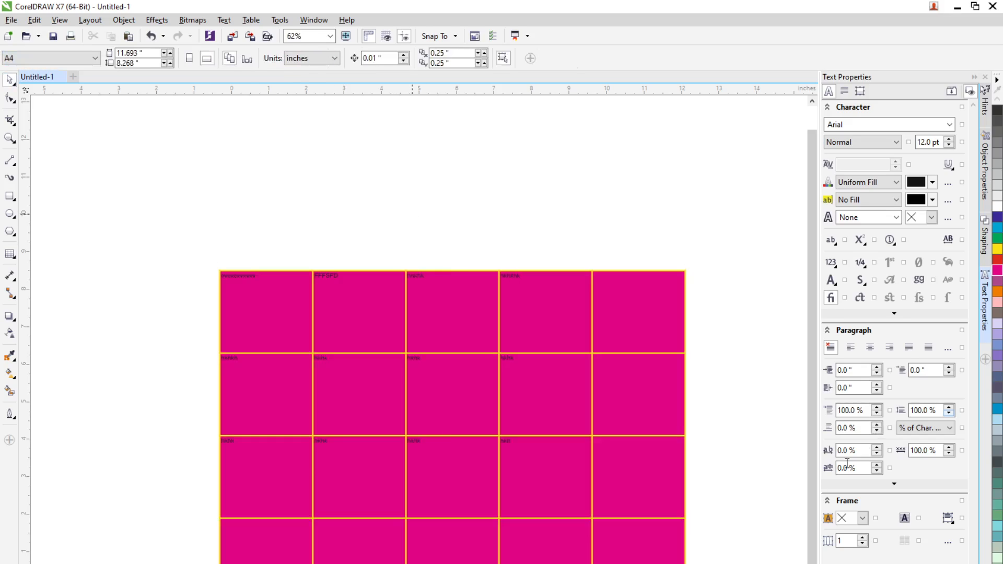
{"action": "mouse_move", "coordinate": [315, 437]}
{"action": "left_mouse_down"}
{"action": "mouse_move", "coordinate": [391, 527]}
{"action": "mouse_move", "coordinate": [320, 429]}
{"action": "left_mouse_up"}
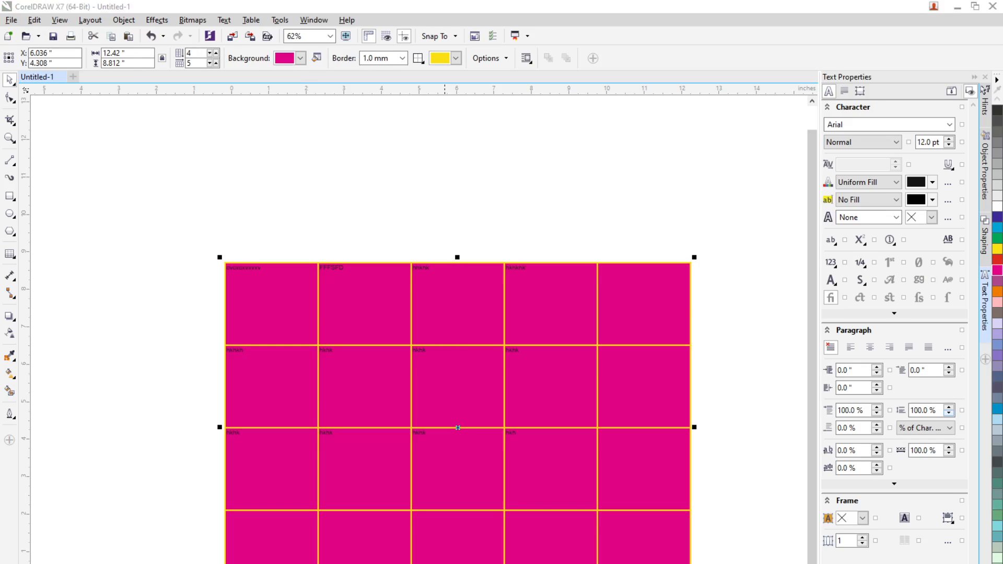
- Switch to the Google Meet call in the browser and toggle the microphone
{"action": "key", "text": "alt+Tab"}
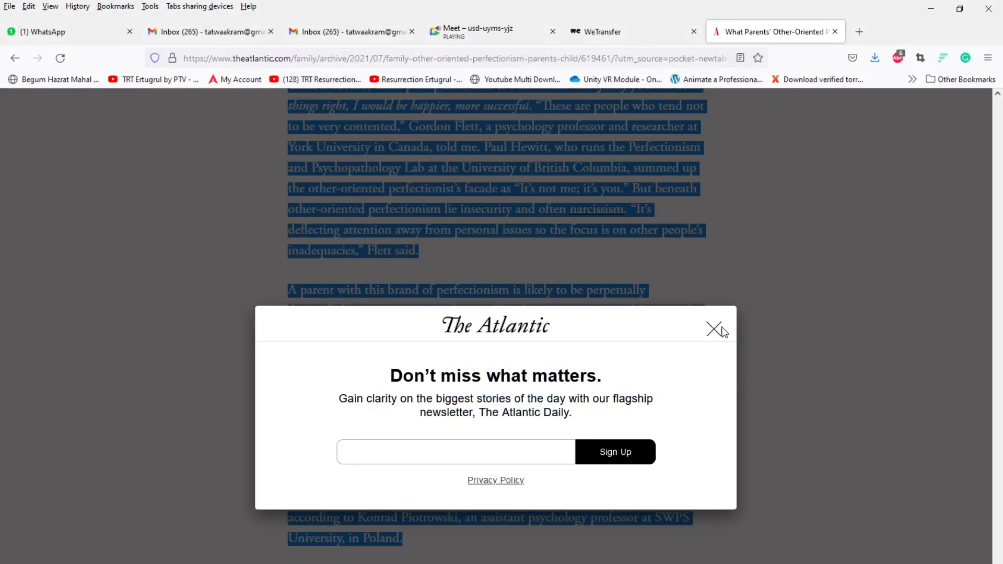
{"action": "left_click", "coordinate": [501, 32]}
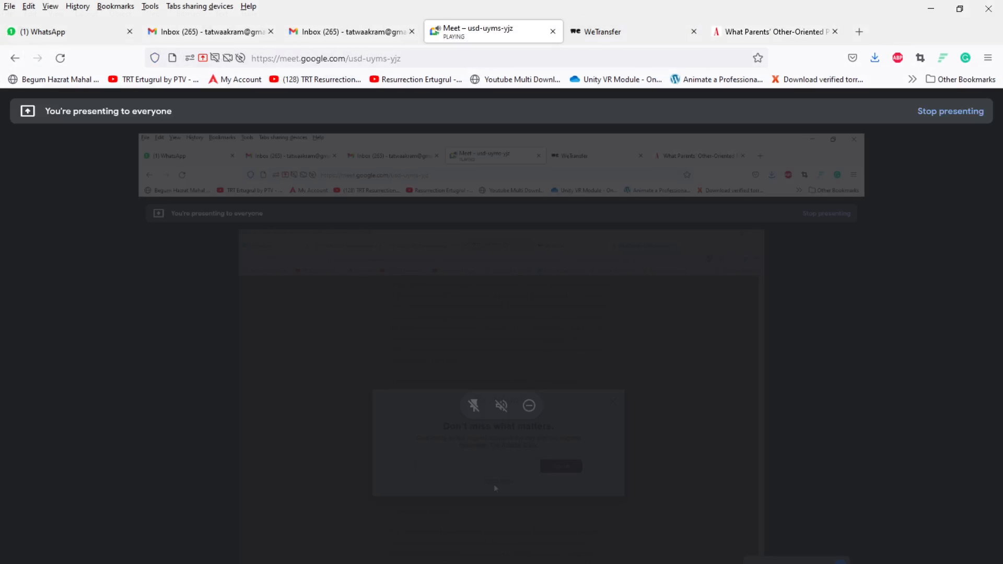
{"action": "key", "text": "ctrl+d"}
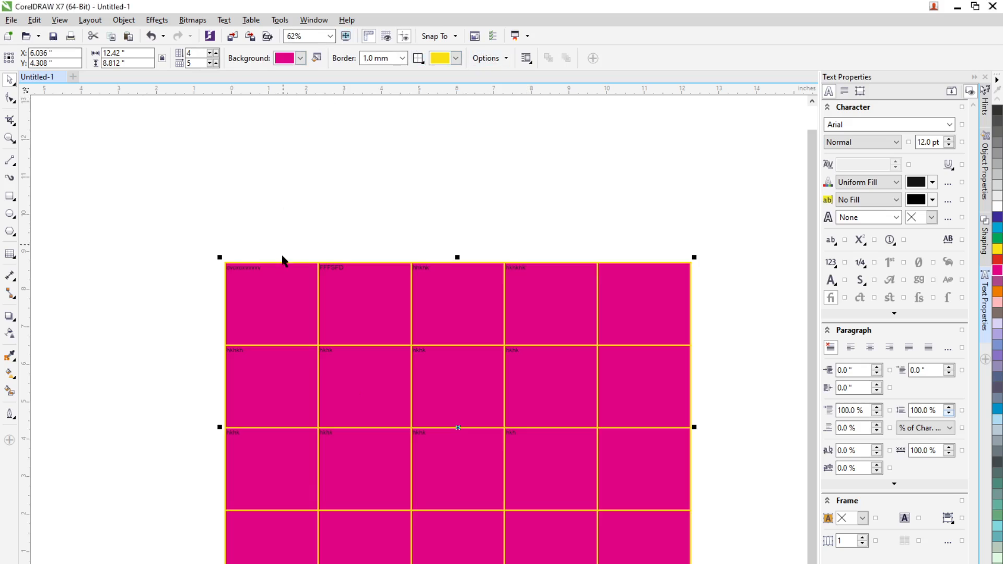
- Return to CorelDRAW, select the whole table and delete it from the page
{"action": "left_click_drag", "start_coordinate": [177, 232], "coordinate": [634, 563]}
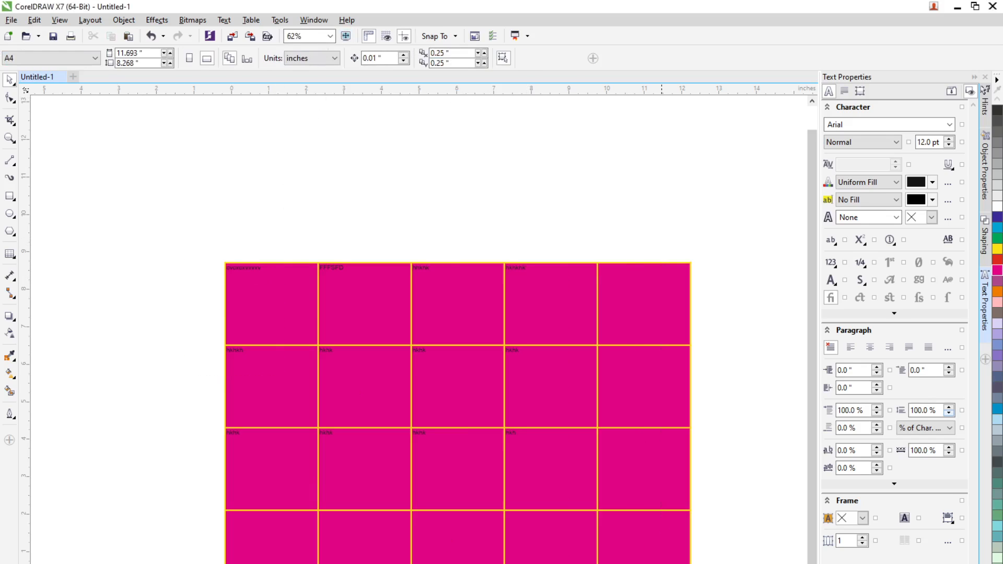
{"action": "left_click", "coordinate": [363, 504]}
{"action": "key", "text": "Delete"}
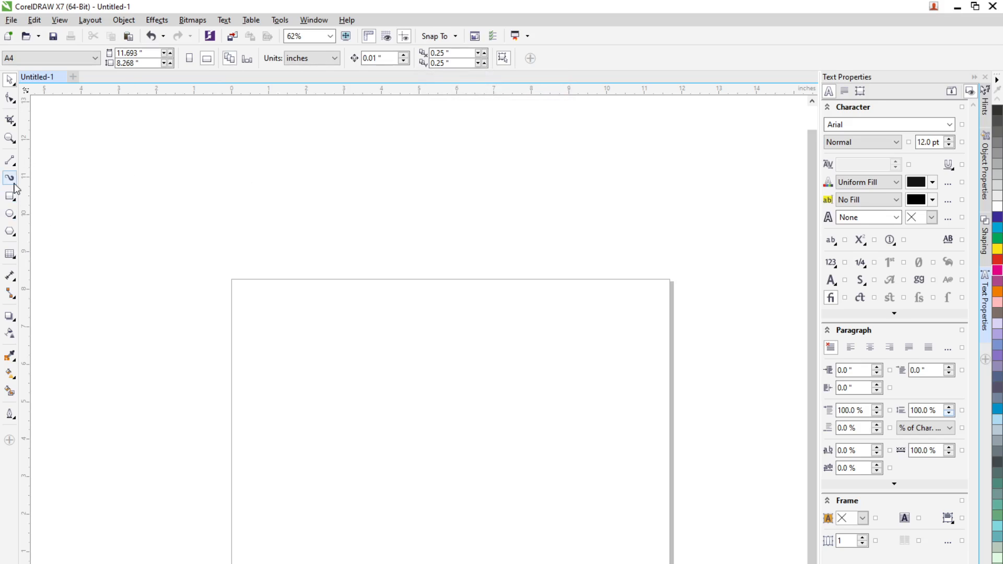
- Draw a two-segment Bézier line about 7.02 by 2.66 inches on the page and select its middle node with the Shape tool
{"action": "right_click", "coordinate": [10, 161]}
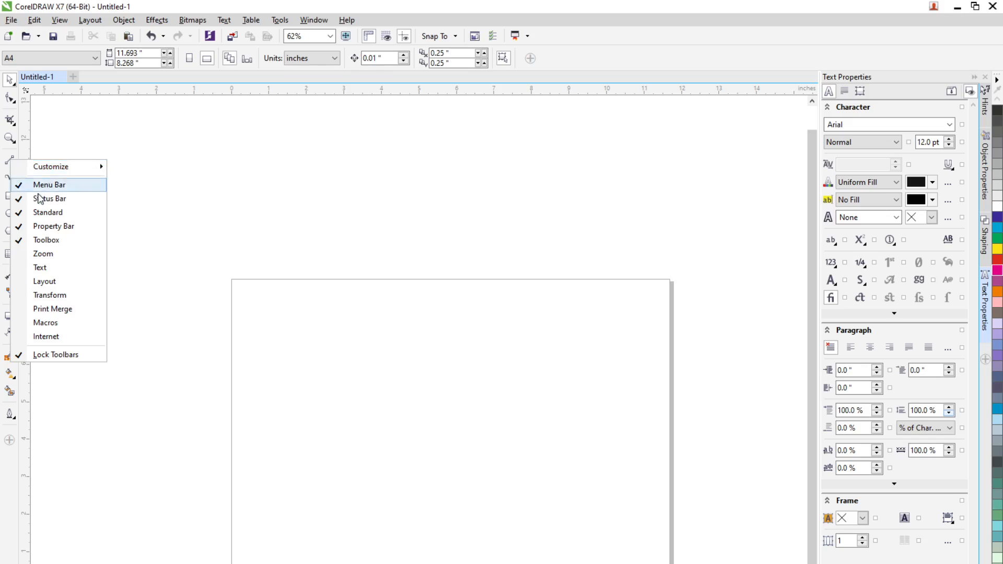
{"action": "left_click", "coordinate": [11, 162]}
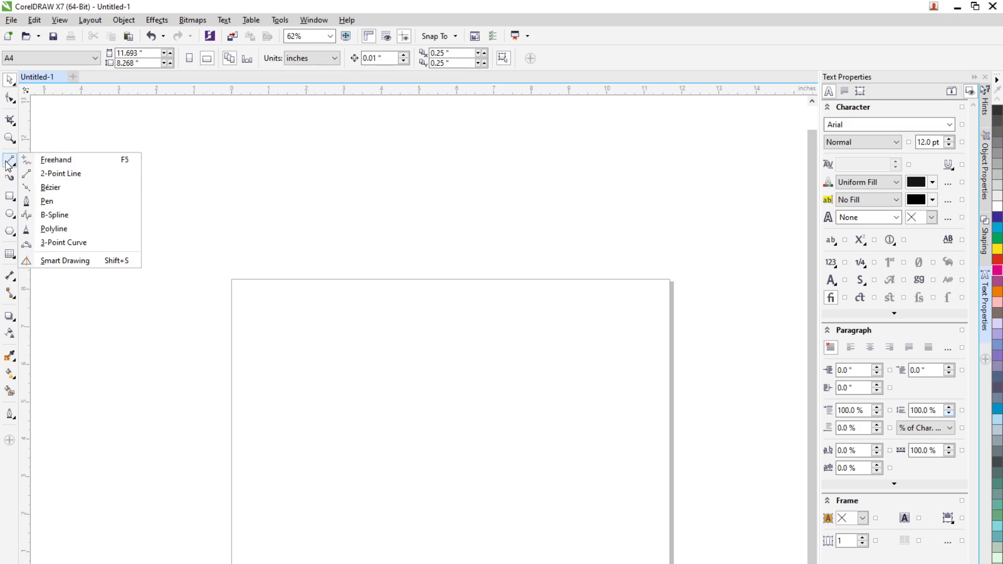
{"action": "left_click", "coordinate": [56, 191]}
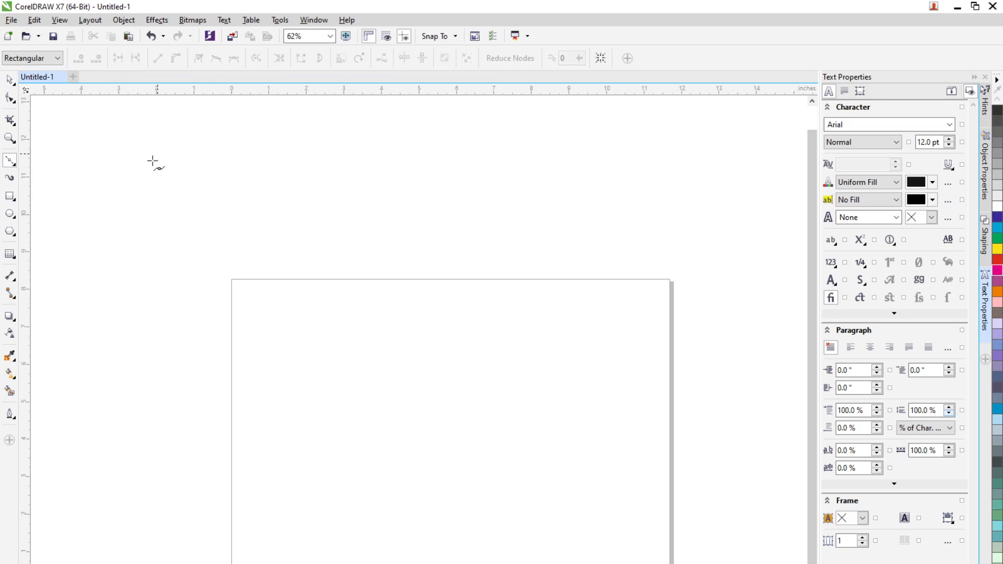
{"action": "left_click", "coordinate": [248, 420]}
{"action": "left_click", "coordinate": [428, 393]}
{"action": "left_click", "coordinate": [511, 492]}
{"action": "key", "text": "Return"}
{"action": "left_click", "coordinate": [9, 79]}
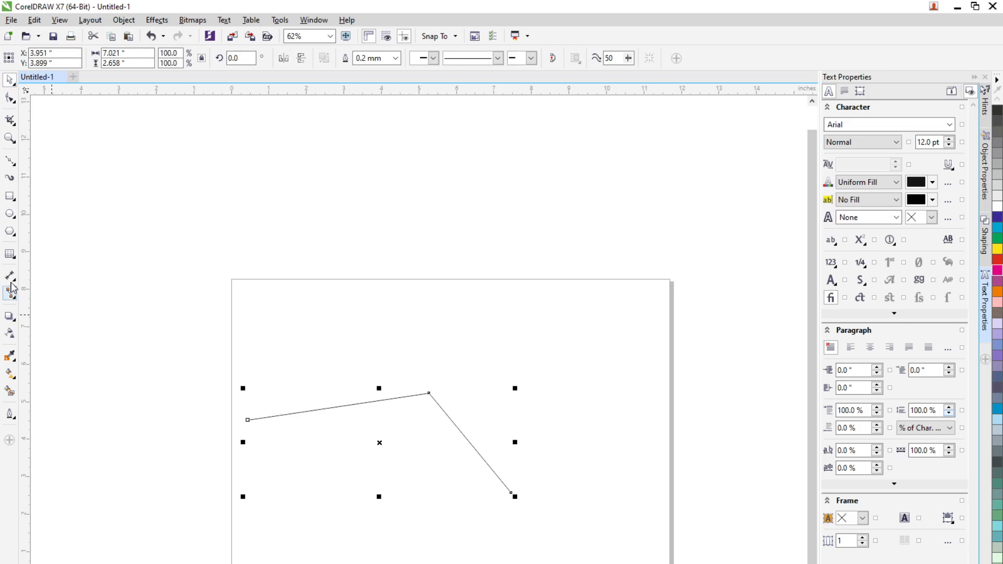
{"action": "left_click", "coordinate": [10, 99]}
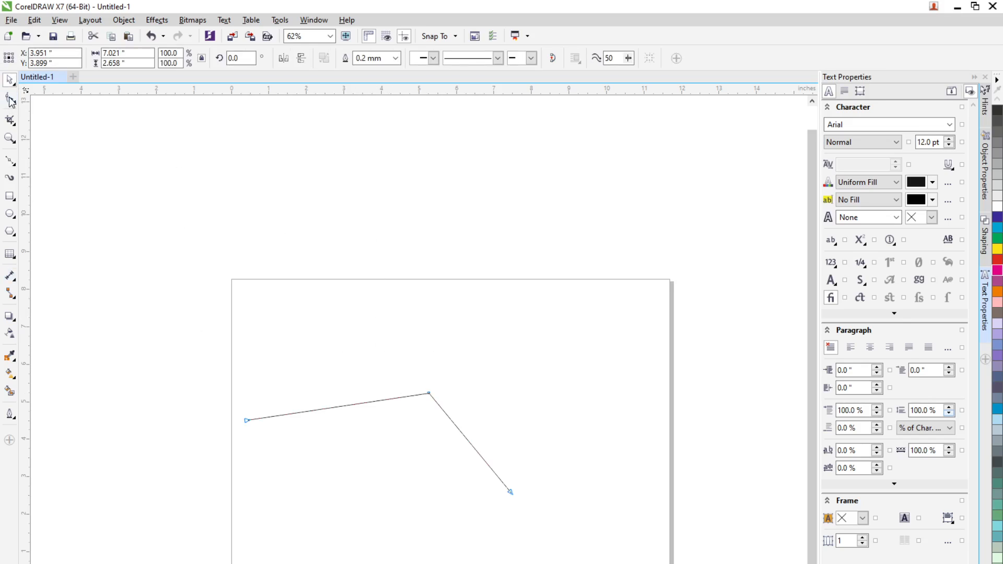
{"action": "left_click_drag", "start_coordinate": [391, 361], "coordinate": [458, 404]}
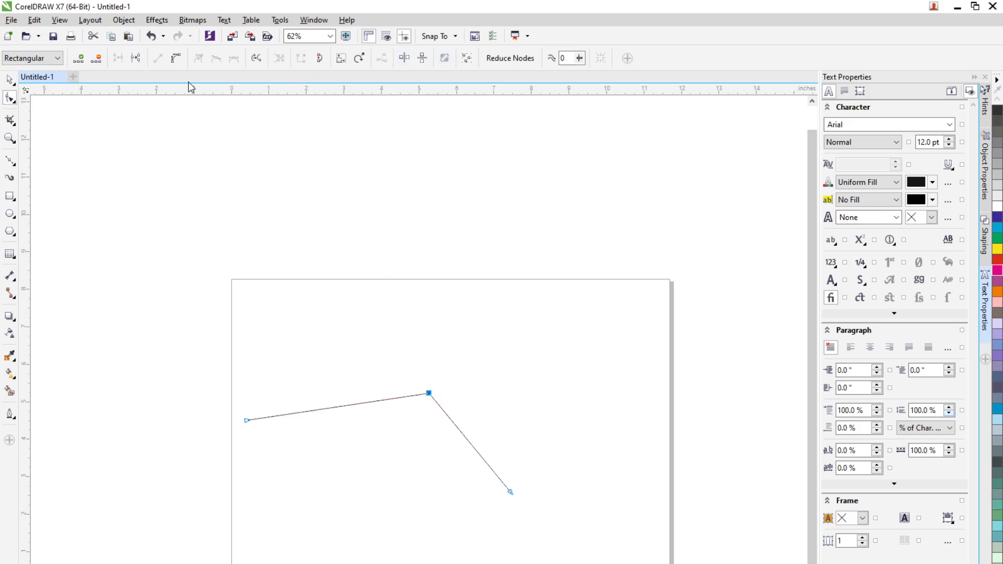
- Select the two-segment Bézier line and delete it from the page
{"action": "left_click", "coordinate": [9, 79]}
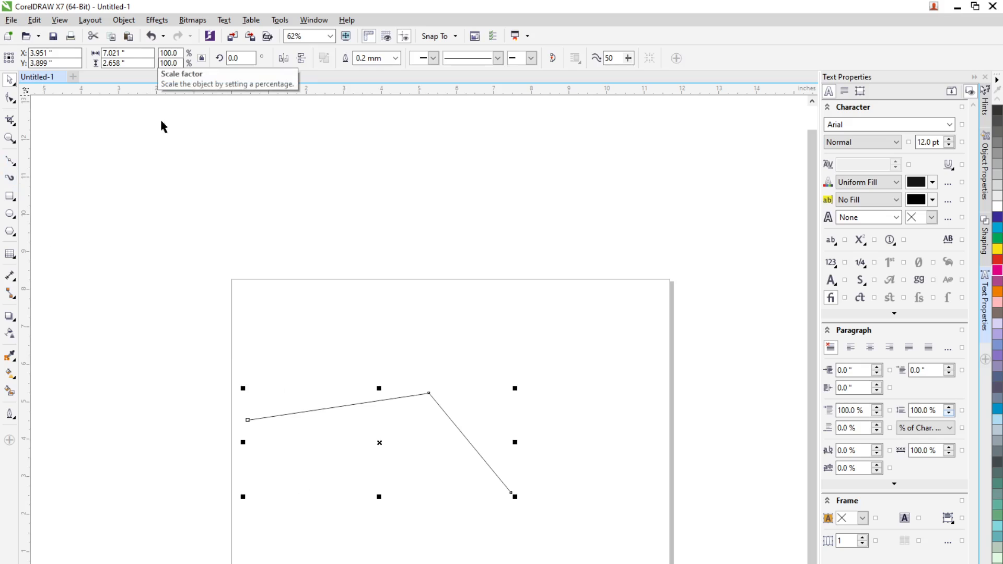
{"action": "left_click_drag", "start_coordinate": [182, 351], "coordinate": [643, 557]}
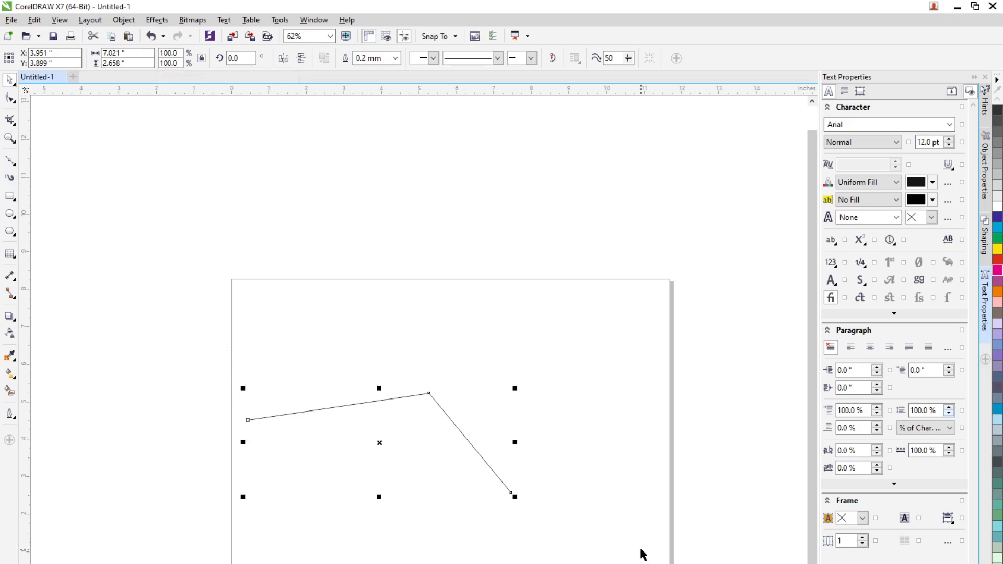
{"action": "key", "text": "Delete"}
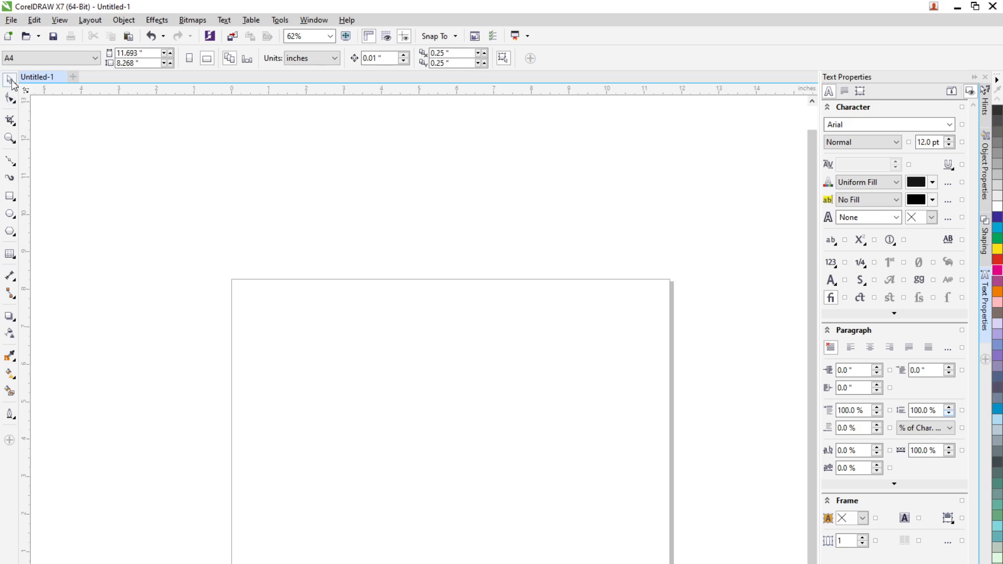
{"action": "right_click", "coordinate": [11, 199]}
{"action": "left_click", "coordinate": [10, 200]}
{"action": "left_click", "coordinate": [9, 202]}
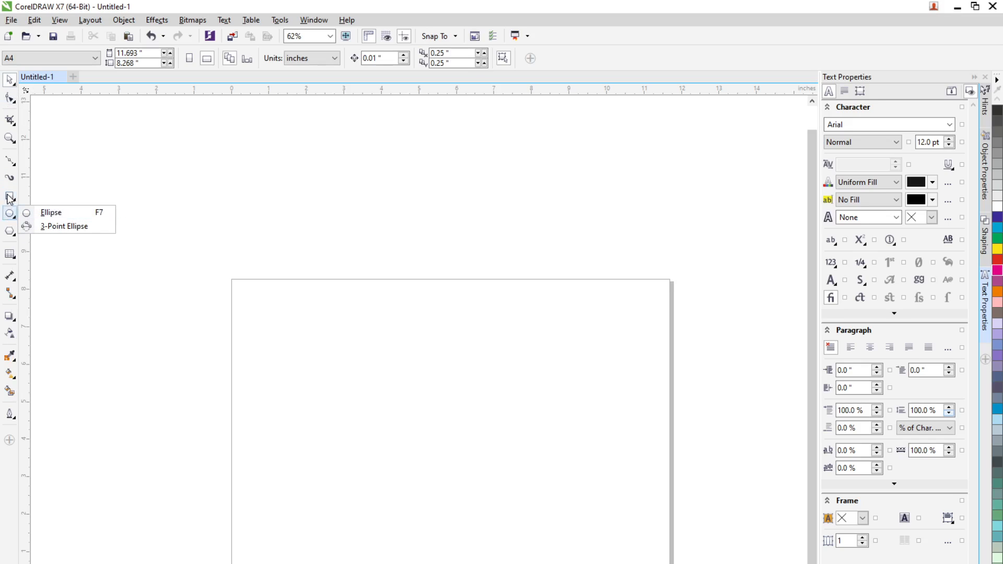
{"action": "mouse_move", "coordinate": [11, 230]}
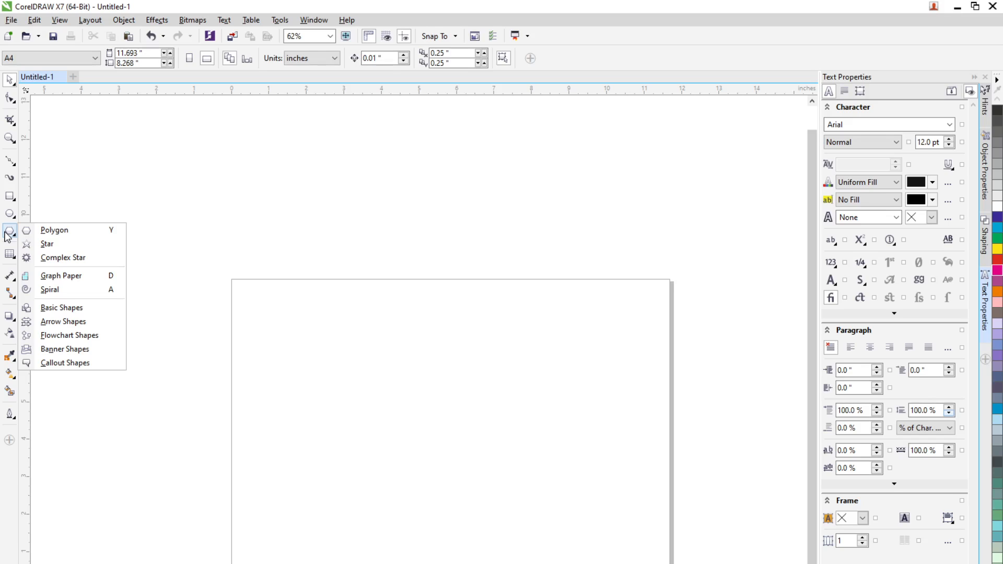
{"action": "left_click", "coordinate": [11, 254]}
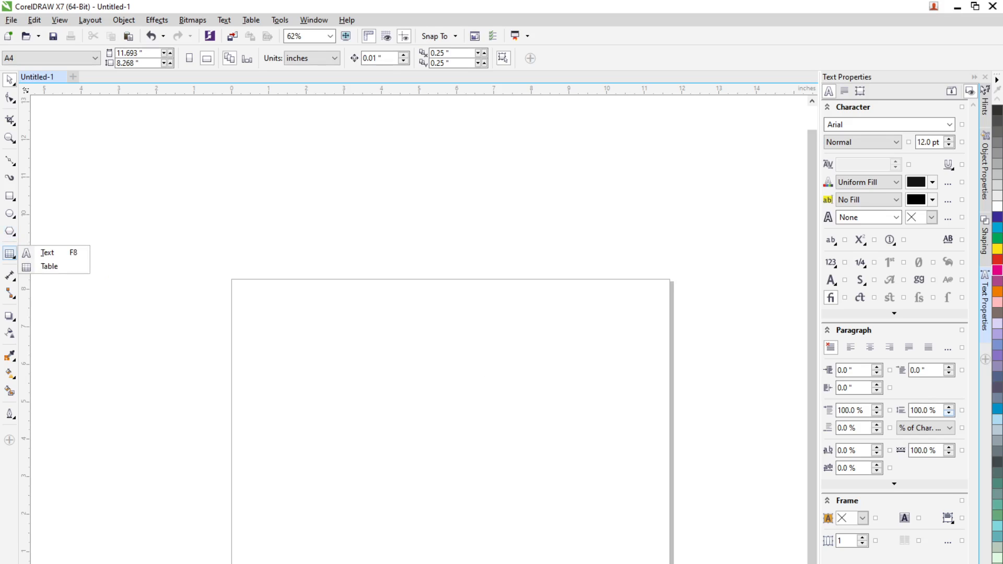
- Switch to the Google Meet call, view its participants list, and return to CorelDRAW
{"action": "key", "text": "alt+Tab"}
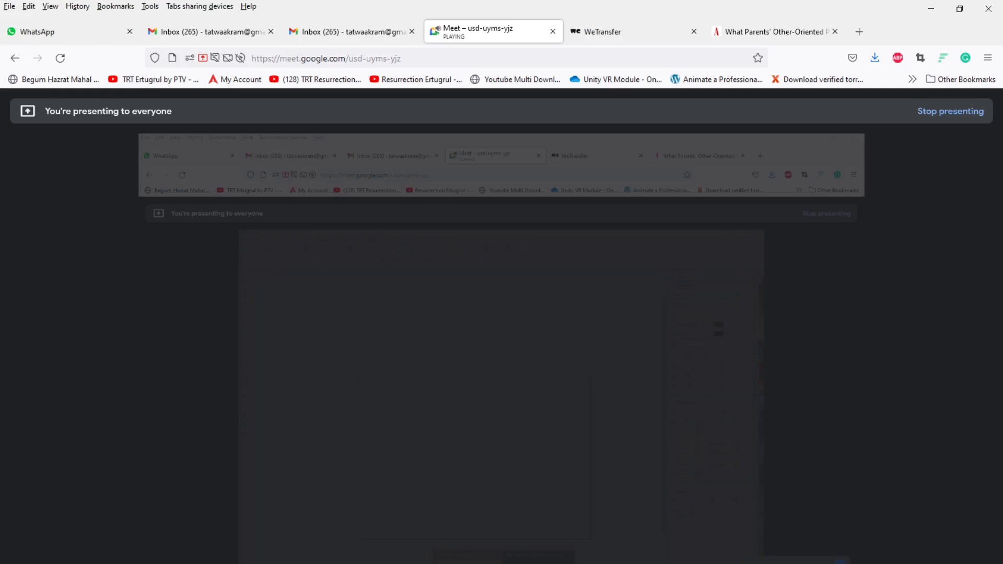
{"action": "key", "text": "ctrl+alt+p"}
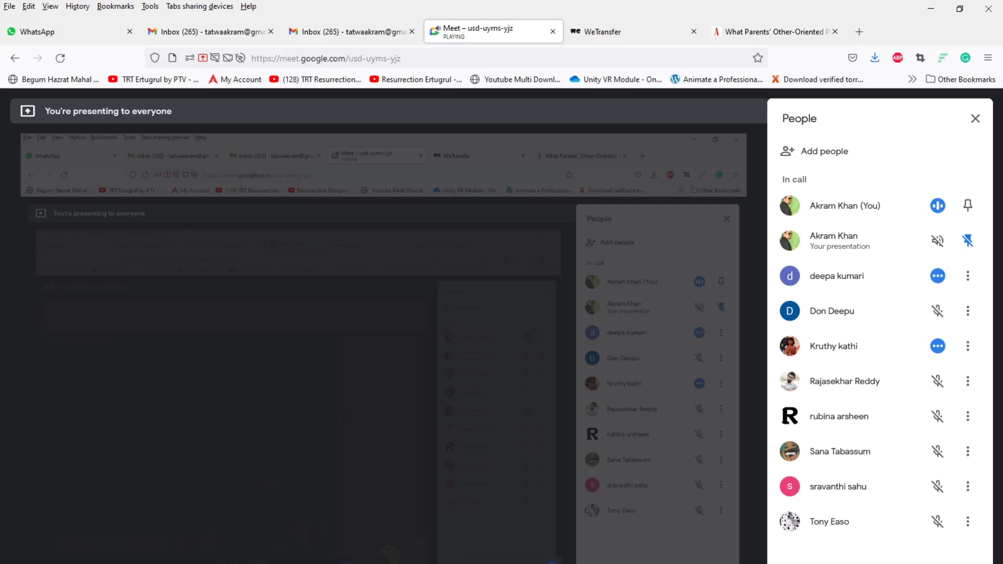
{"action": "key", "text": "alt+Tab"}
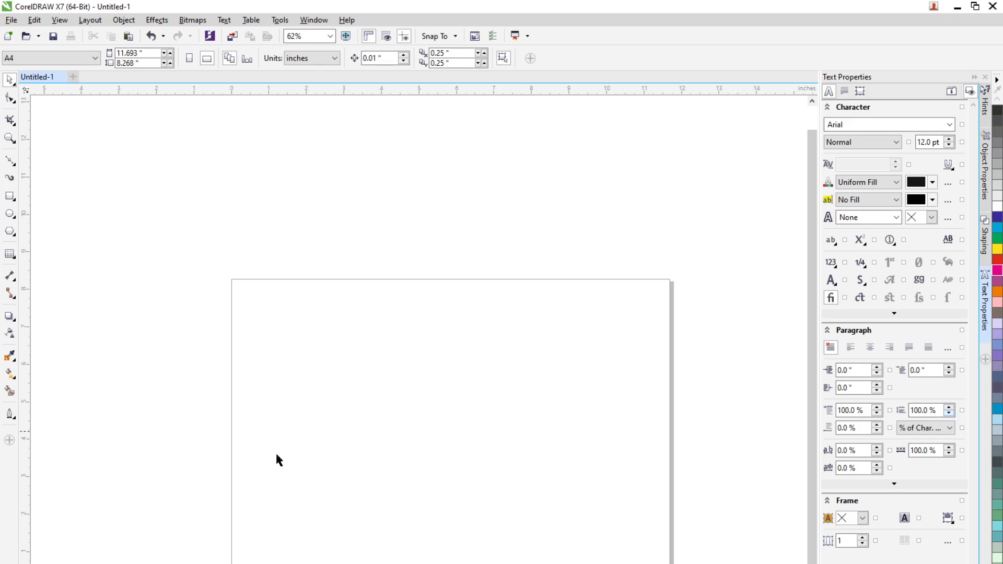
- Draw a rectangle about 5.07 by 3.04 inches near the middle of the page
{"action": "left_click_drag", "start_coordinate": [408, 445], "coordinate": [411, 421]}
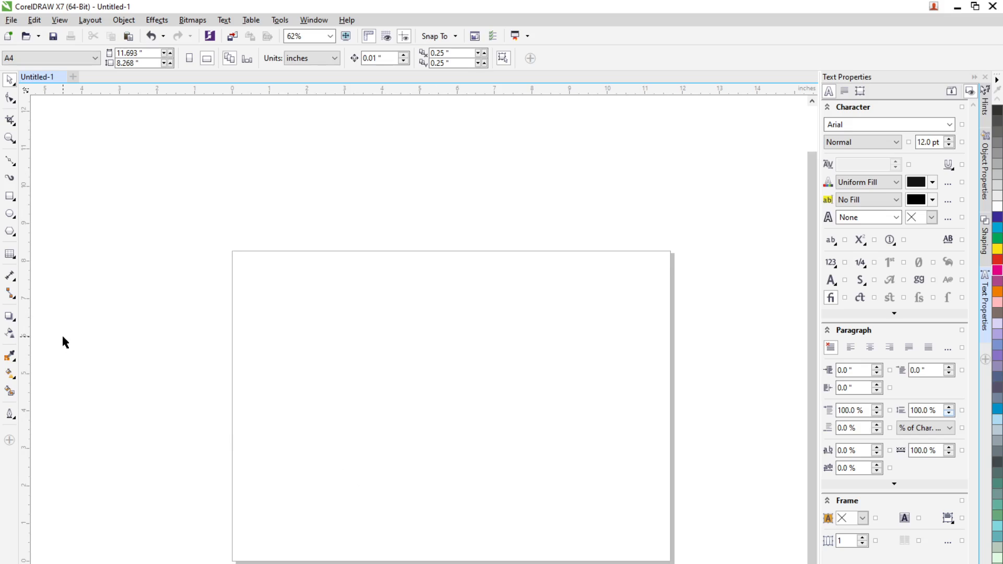
{"action": "left_click", "coordinate": [10, 294]}
{"action": "left_click", "coordinate": [9, 214]}
{"action": "left_click", "coordinate": [10, 198]}
{"action": "left_click", "coordinate": [10, 202]}
{"action": "left_click", "coordinate": [48, 195]}
{"action": "left_click_drag", "start_coordinate": [329, 329], "coordinate": [519, 444]}
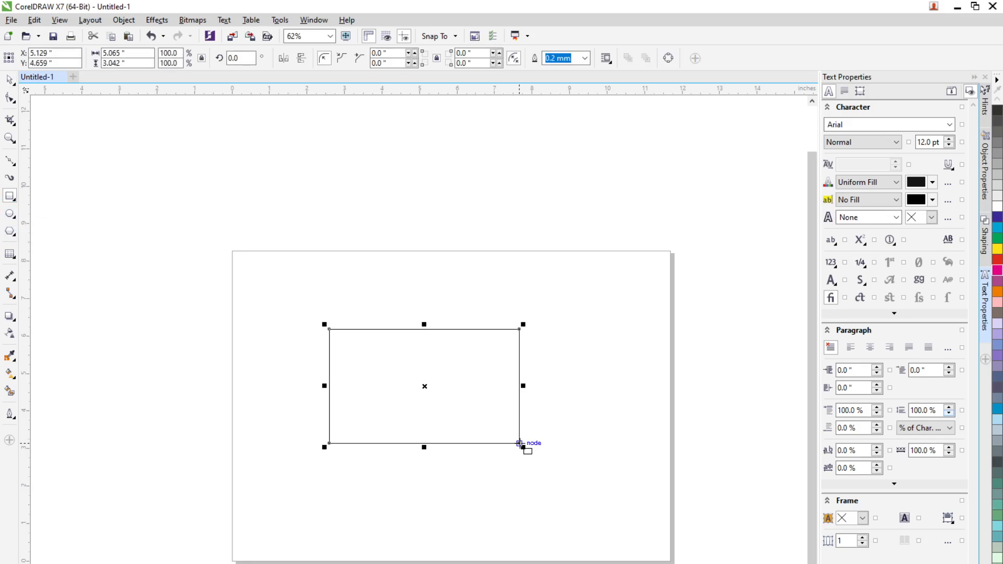
- Delete the rectangle from the page
{"action": "left_click", "coordinate": [9, 80]}
{"action": "key", "text": "Delete"}
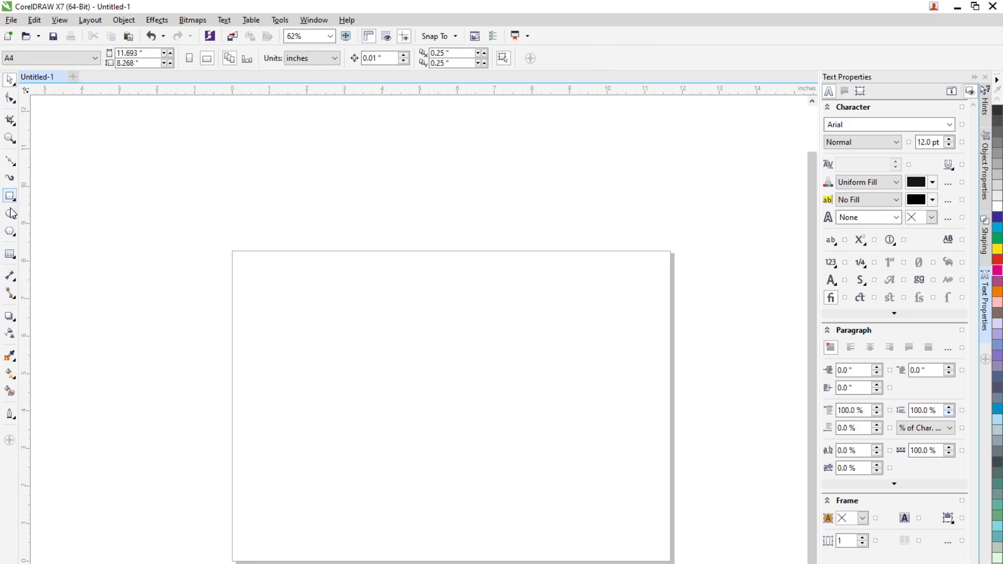
{"action": "left_click", "coordinate": [13, 259]}
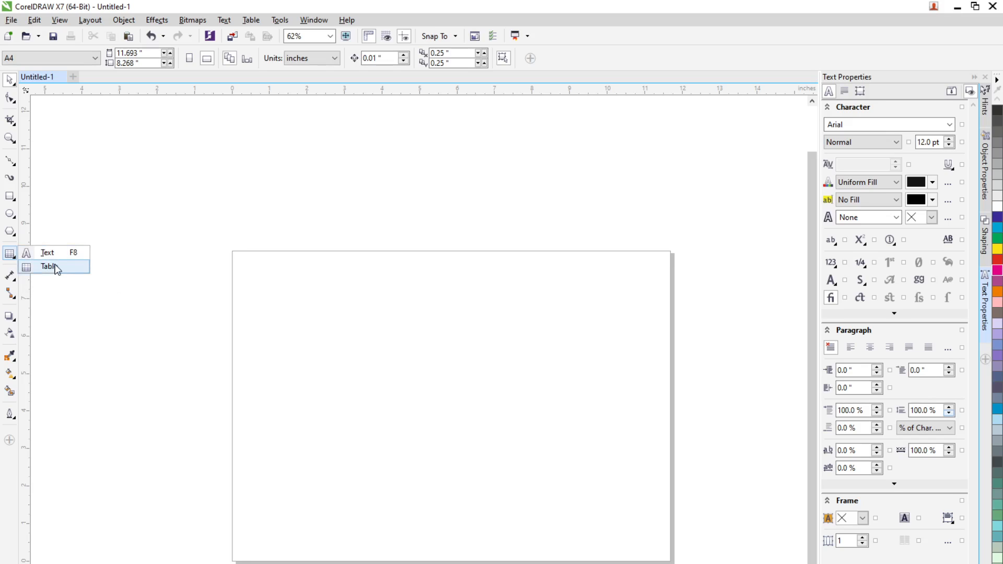
{"action": "left_click", "coordinate": [14, 121]}
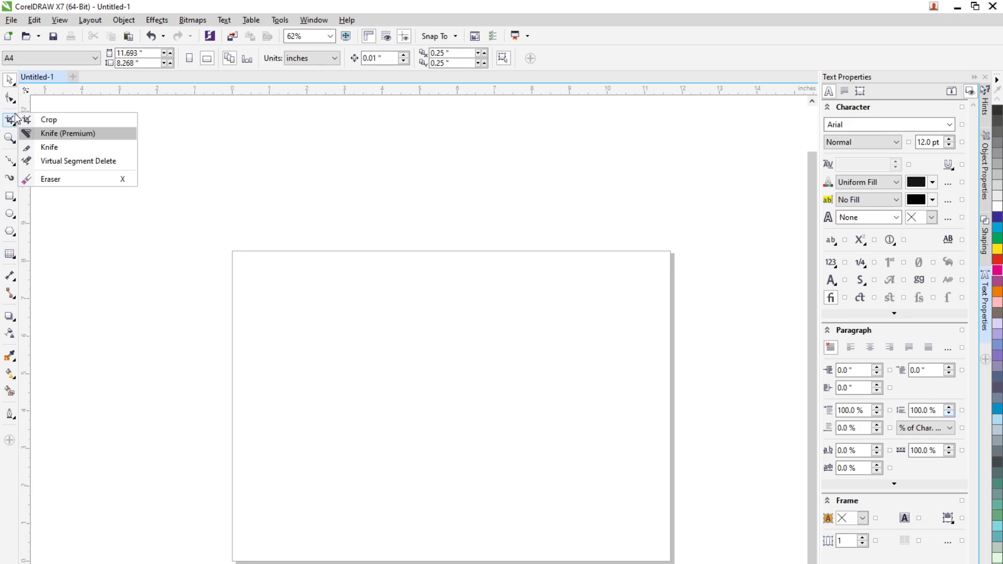
{"action": "left_click", "coordinate": [14, 100]}
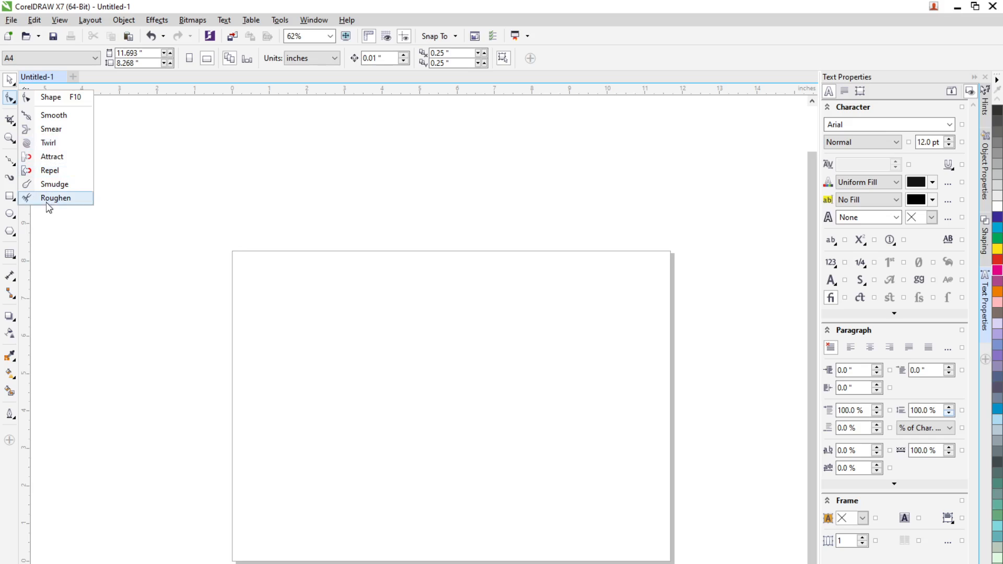
{"action": "left_click", "coordinate": [13, 82]}
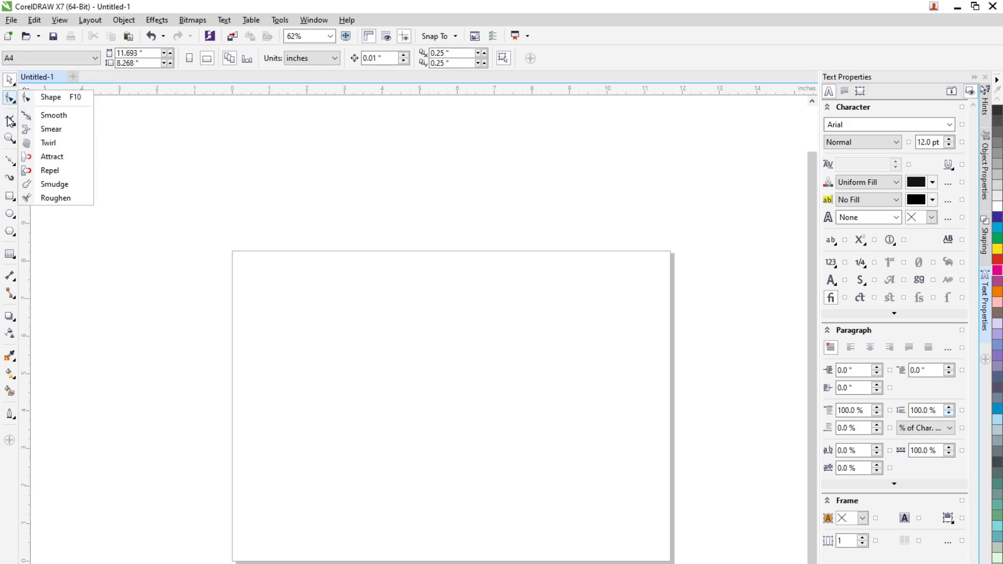
{"action": "mouse_move", "coordinate": [10, 121]}
{"action": "mouse_move", "coordinate": [15, 85]}
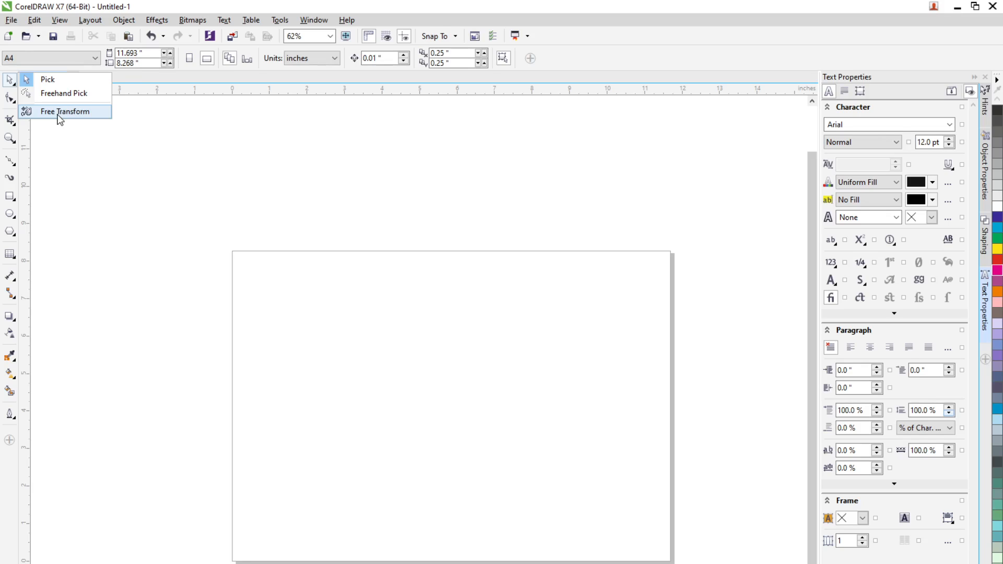
- Draw an ellipse on the page, fill it orange and widen it to about 3.44 by 3.46 inches
{"action": "left_click", "coordinate": [10, 213]}
{"action": "left_click_drag", "start_coordinate": [328, 319], "coordinate": [453, 456]}
{"action": "left_click", "coordinate": [10, 79]}
{"action": "left_click", "coordinate": [998, 291]}
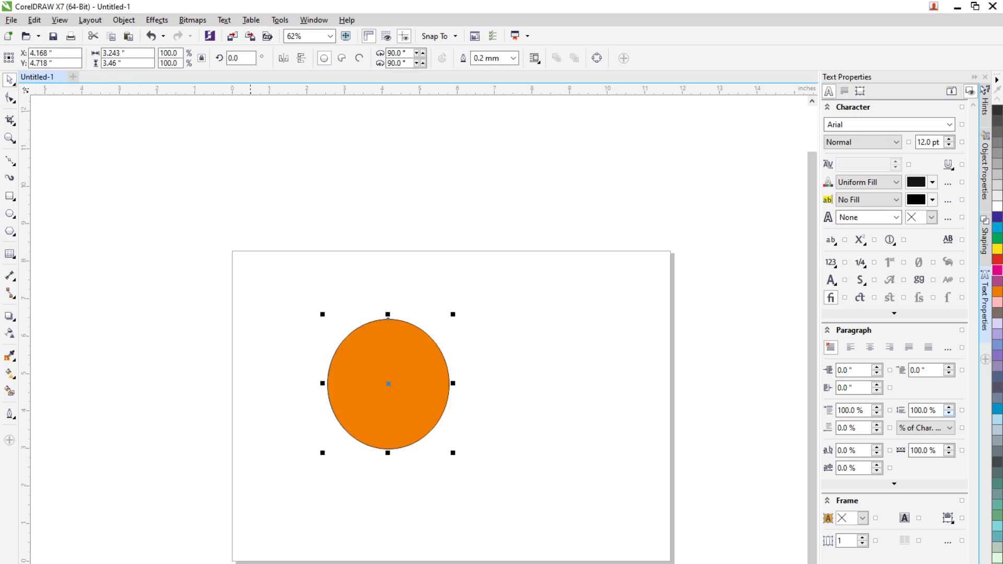
{"action": "left_click_drag", "start_coordinate": [453, 384], "coordinate": [460, 384]}
{"action": "left_click", "coordinate": [425, 400]}
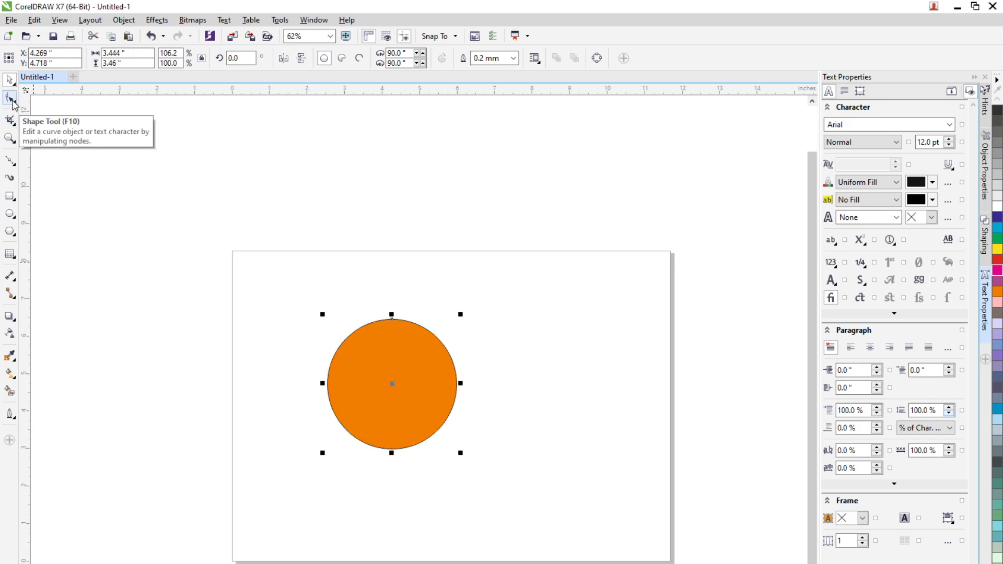
{"action": "left_click", "coordinate": [13, 82]}
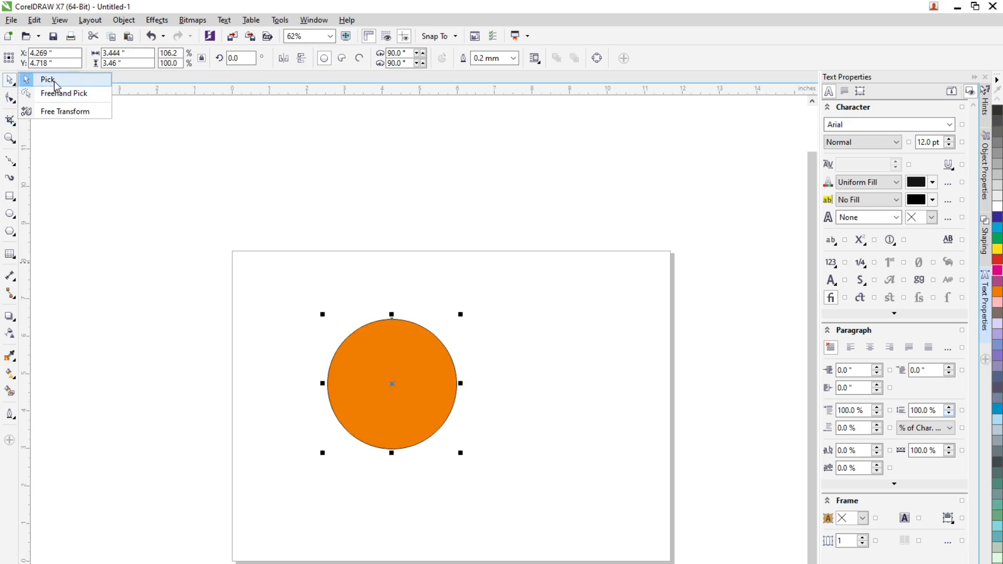
- Place two copies of the orange circle to its right, filling the farthest one magenta and the middle one black
{"action": "left_click_drag", "start_coordinate": [404, 406], "coordinate": [633, 344]}
{"action": "right_click", "coordinate": [500, 402]}
{"action": "right_click", "coordinate": [601, 347]}
{"action": "left_click", "coordinate": [997, 270]}
{"action": "left_click", "coordinate": [474, 377]}
{"action": "left_click", "coordinate": [997, 111]}
- Make a small copy of the black circle, about 0.95 inches across, between the orange and black circles and fill it green
{"action": "left_click_drag", "start_coordinate": [469, 348], "coordinate": [351, 258]}
{"action": "right_click", "coordinate": [350, 258]}
{"action": "left_click_drag", "start_coordinate": [448, 354], "coordinate": [424, 397]}
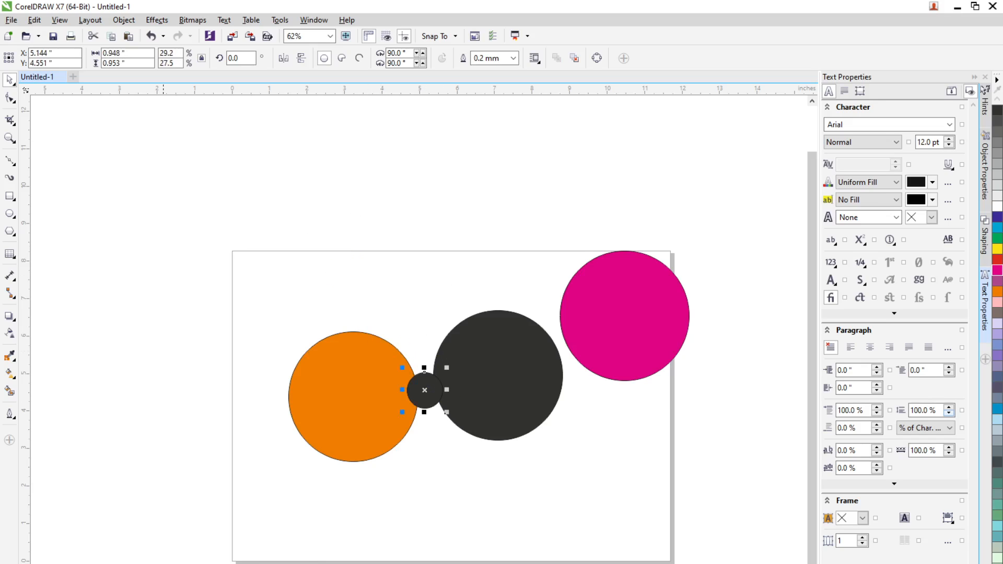
{"action": "left_click", "coordinate": [163, 563]}
{"action": "left_click", "coordinate": [469, 510]}
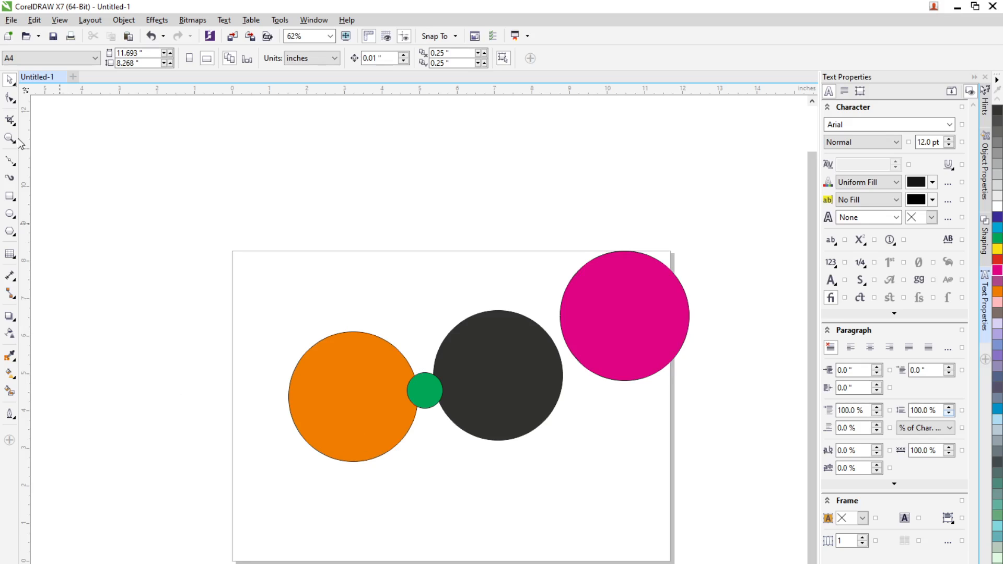
- Select the orange, green and black circles one at a time with the Pick tool
{"action": "left_click", "coordinate": [10, 79]}
{"action": "left_click", "coordinate": [55, 82]}
{"action": "left_click", "coordinate": [343, 405]}
{"action": "left_click", "coordinate": [431, 401]}
{"action": "left_click", "coordinate": [506, 392]}
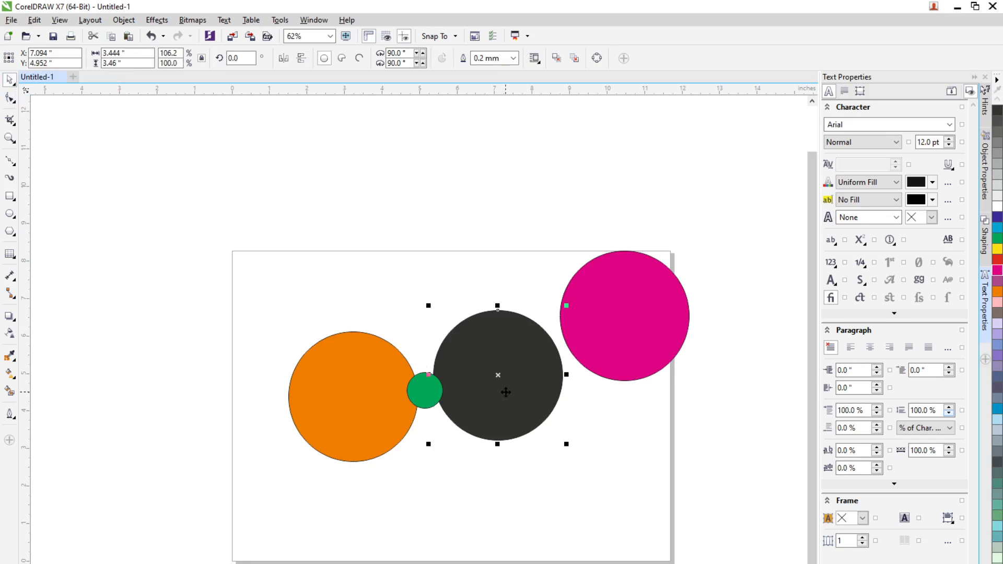
- Select all four circles together, move them lower on the page and deselect them
{"action": "left_click", "coordinate": [603, 347]}
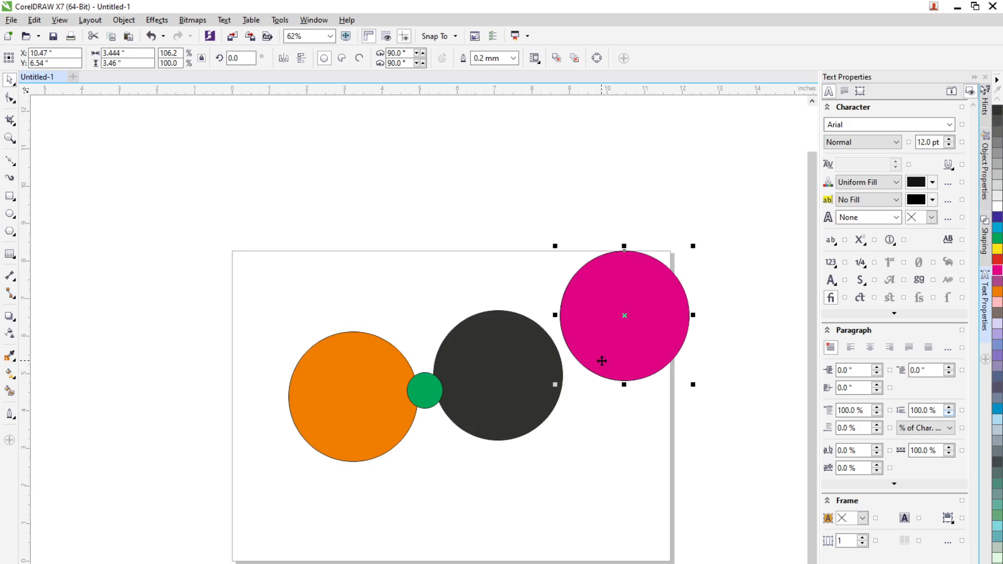
{"action": "left_click", "coordinate": [529, 396], "text": "shift"}
{"action": "left_click", "coordinate": [425, 395], "text": "shift"}
{"action": "left_click", "coordinate": [368, 405], "text": "shift"}
{"action": "left_click_drag", "start_coordinate": [515, 417], "coordinate": [526, 470]}
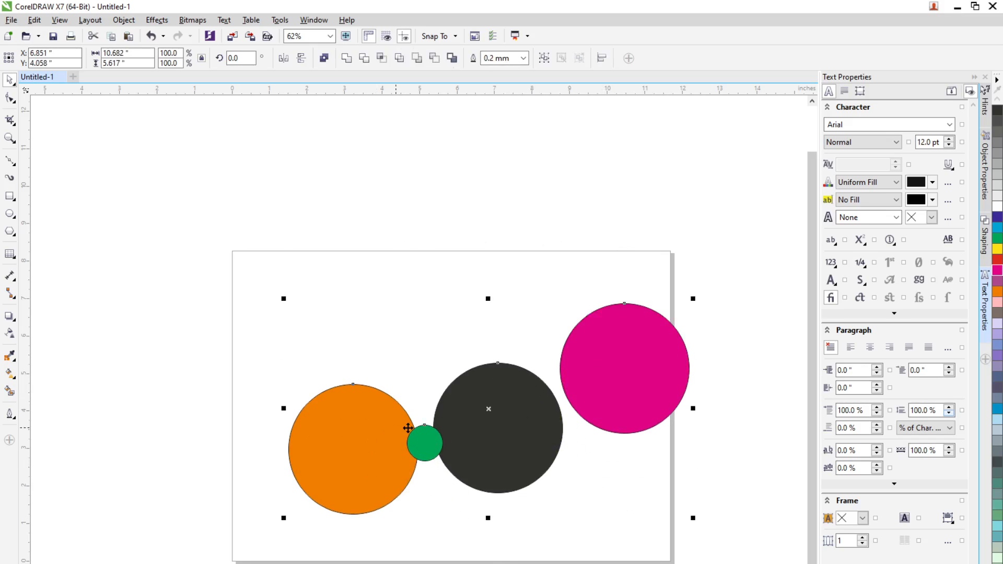
{"action": "left_click", "coordinate": [437, 527]}
- Select all four circles with a marquee around them, activate the Pick tool and clear the selection
{"action": "key", "text": "F10"}
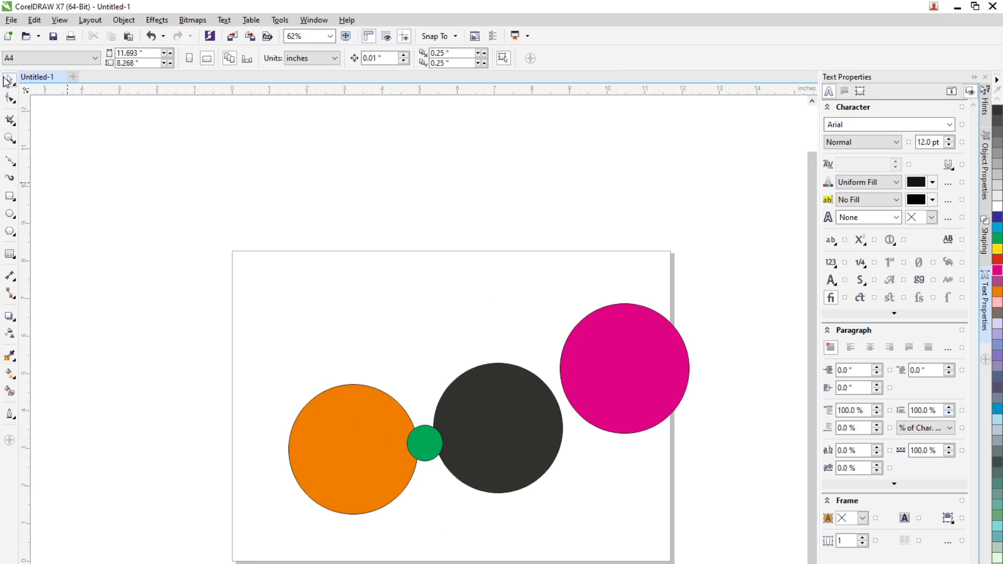
{"action": "left_click_drag", "start_coordinate": [233, 268], "coordinate": [697, 561]}
{"action": "left_click", "coordinate": [12, 82]}
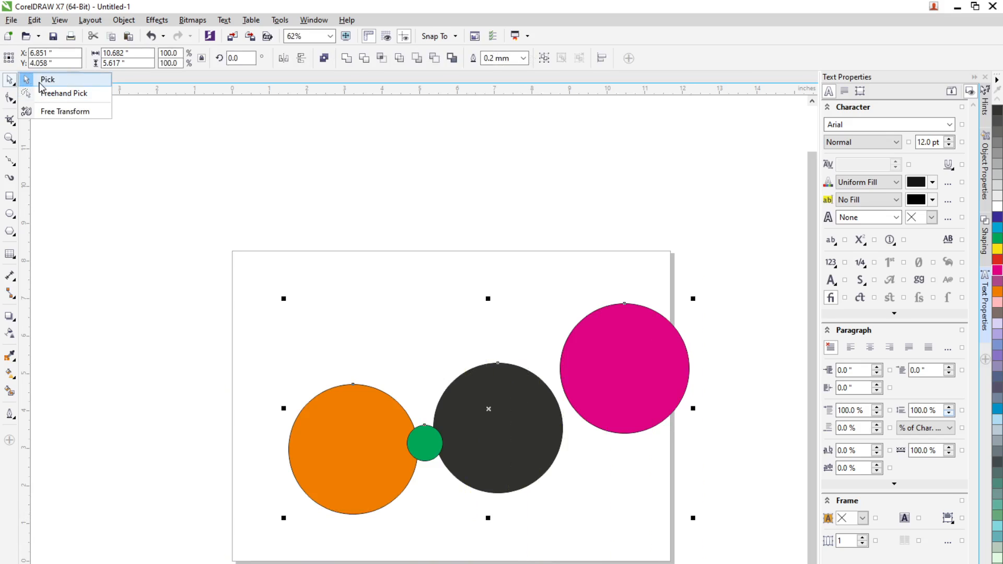
{"action": "left_click", "coordinate": [40, 83]}
{"action": "left_click", "coordinate": [312, 306]}
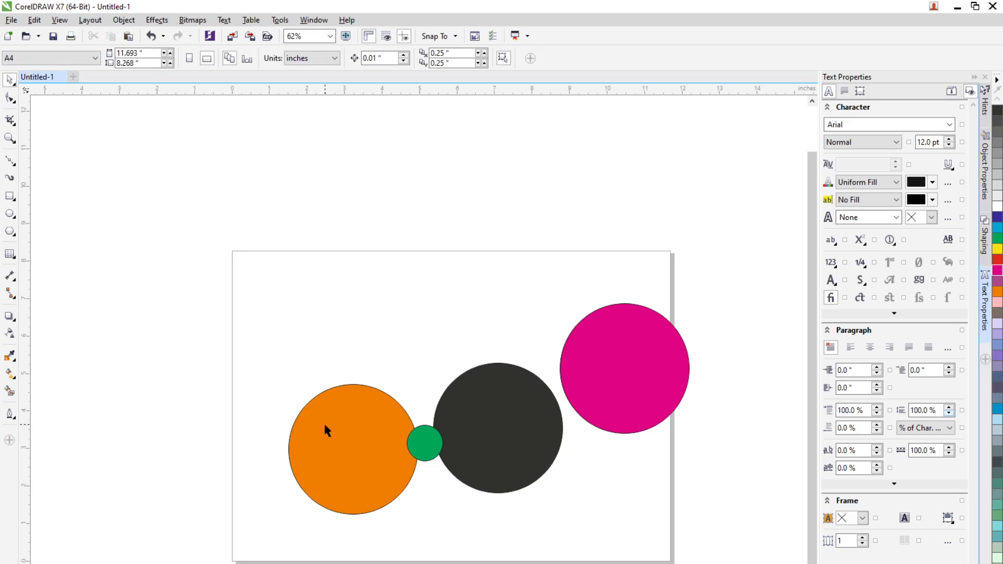
- Select only the orange circle by enclosing it completely in a marquee
{"action": "left_click_drag", "start_coordinate": [241, 295], "coordinate": [409, 563]}
{"action": "left_click_drag", "start_coordinate": [235, 295], "coordinate": [415, 563]}
{"action": "mouse_move", "coordinate": [250, 299]}
{"action": "left_mouse_down"}
{"action": "mouse_move", "coordinate": [398, 563]}
{"action": "mouse_move", "coordinate": [412, 563]}
{"action": "left_mouse_up"}
{"action": "left_click_drag", "start_coordinate": [281, 402], "coordinate": [424, 553]}
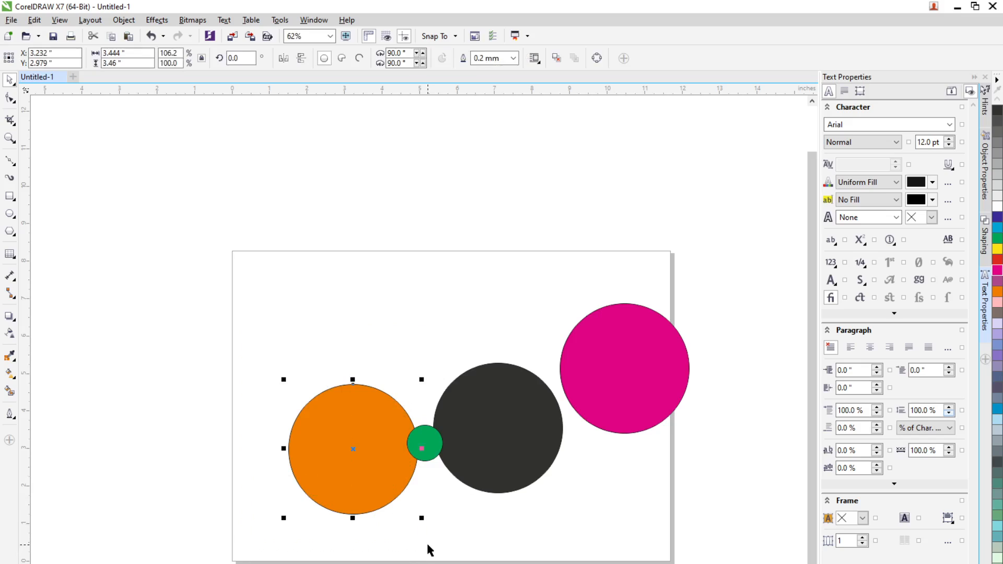
{"action": "left_click", "coordinate": [428, 546]}
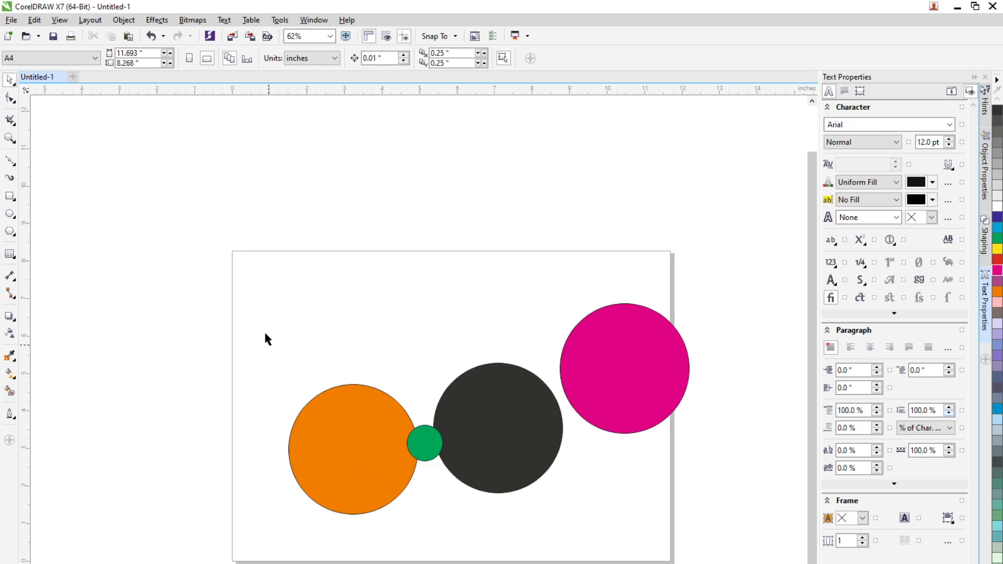
{"action": "left_click_drag", "start_coordinate": [263, 329], "coordinate": [427, 526]}
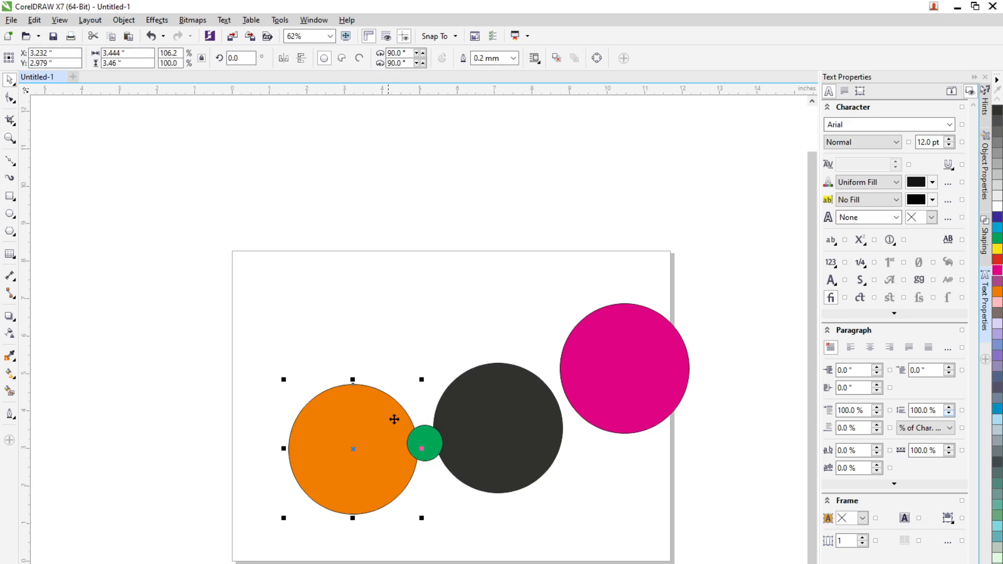
- Marquee-select the orange and green circles, repeat with the black circle included, and clear the selection
{"action": "left_click_drag", "start_coordinate": [260, 320], "coordinate": [455, 561]}
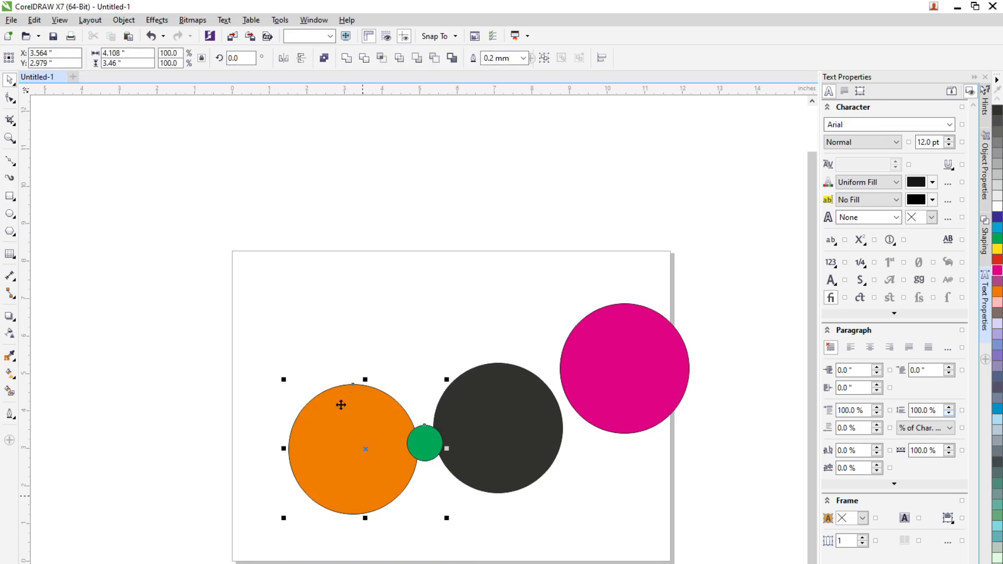
{"action": "left_click", "coordinate": [503, 523]}
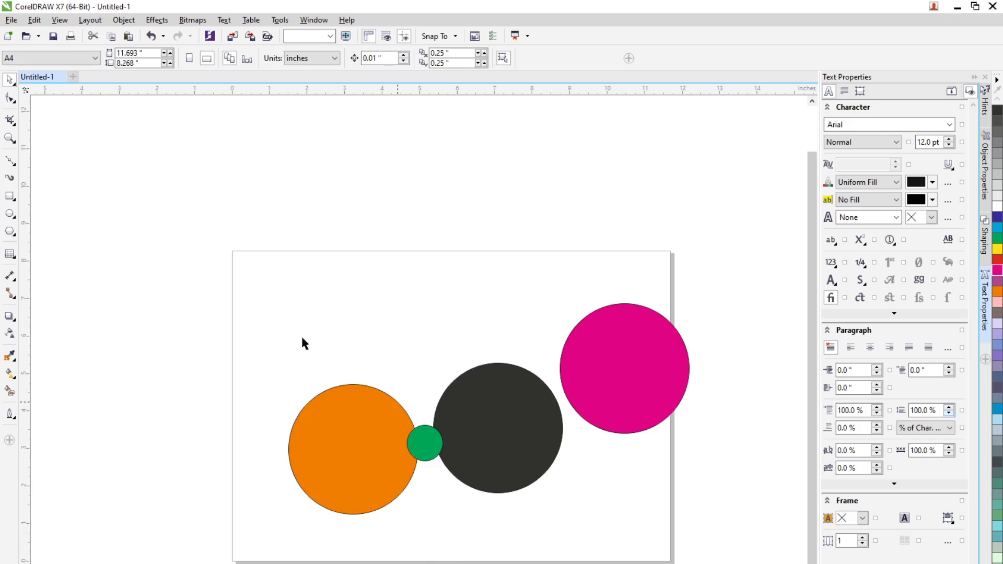
{"action": "left_click_drag", "start_coordinate": [263, 280], "coordinate": [564, 541]}
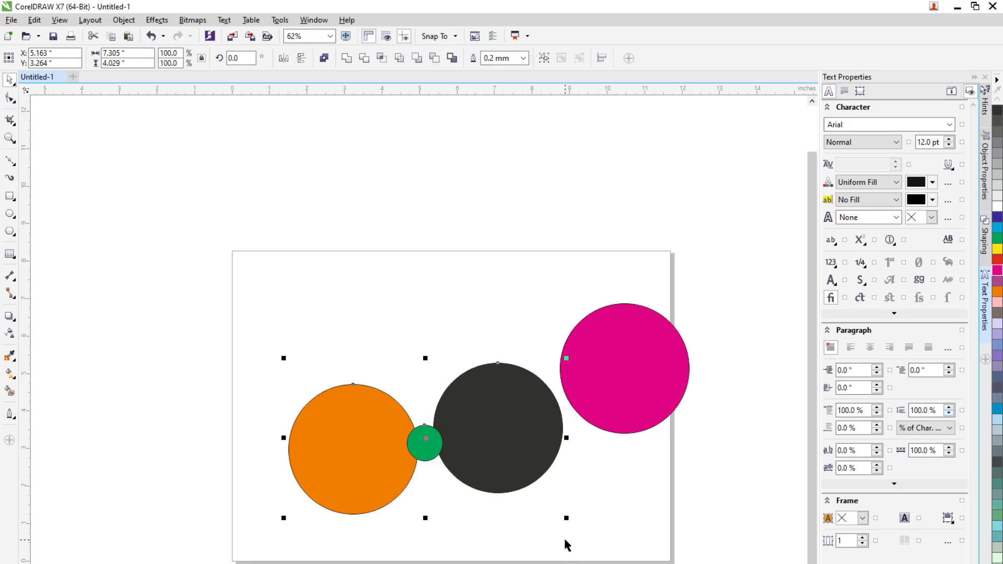
{"action": "left_click", "coordinate": [573, 520]}
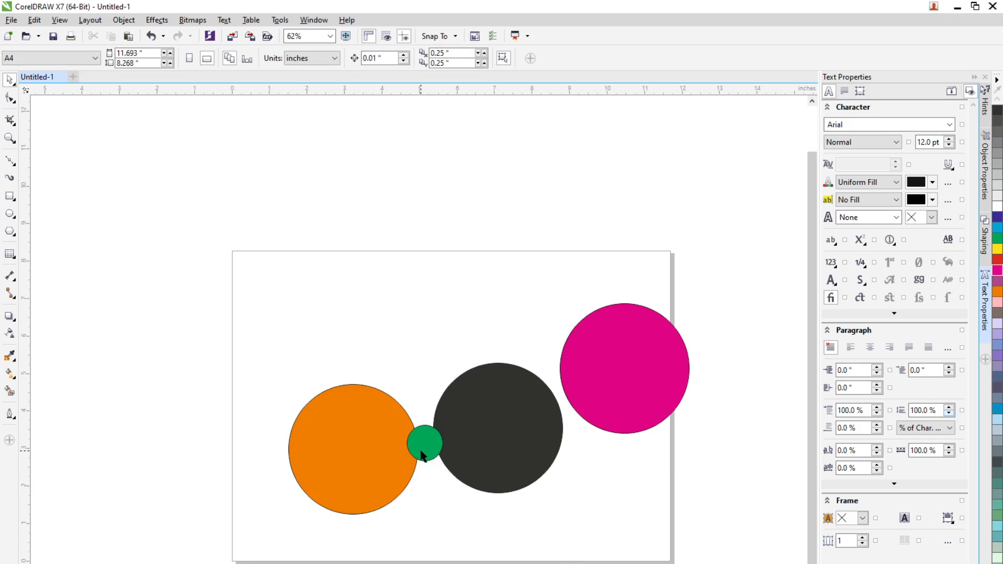
- Place three copies of the small green circle around the lower gap and the edges of the black circle
{"action": "left_click", "coordinate": [425, 427]}
{"action": "left_click_drag", "start_coordinate": [426, 422], "coordinate": [417, 511]}
{"action": "right_click", "coordinate": [432, 397]}
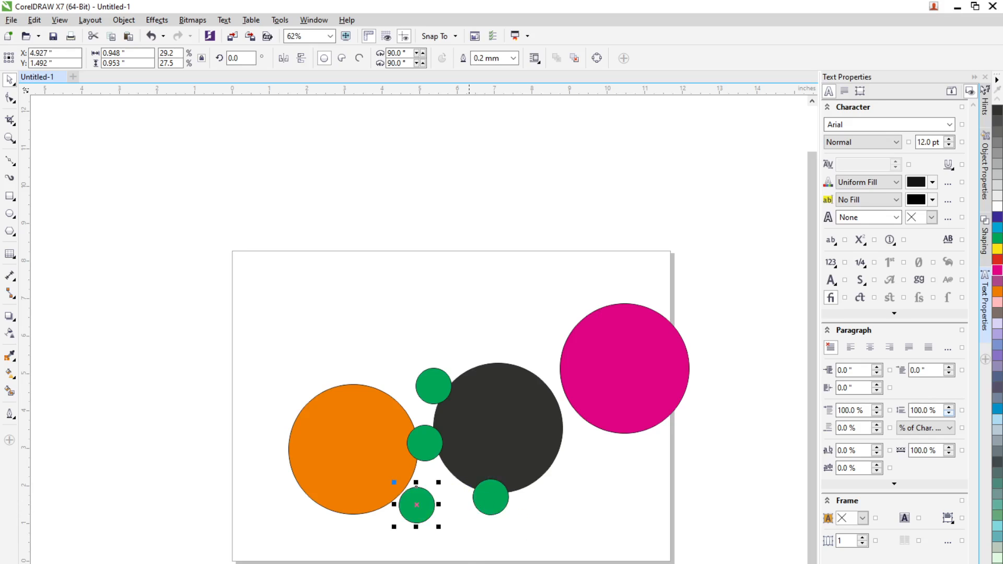
{"action": "left_click", "coordinate": [456, 561]}
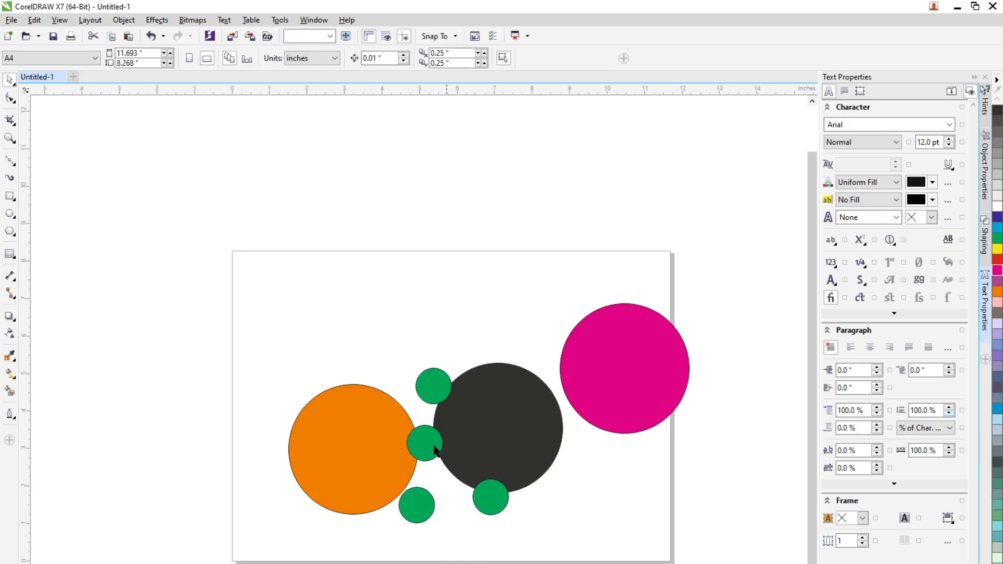
- Lasso the middle green circle and the one below the black circle with Freehand Pick and move both to the page's lower-right corner
{"action": "left_click", "coordinate": [9, 83]}
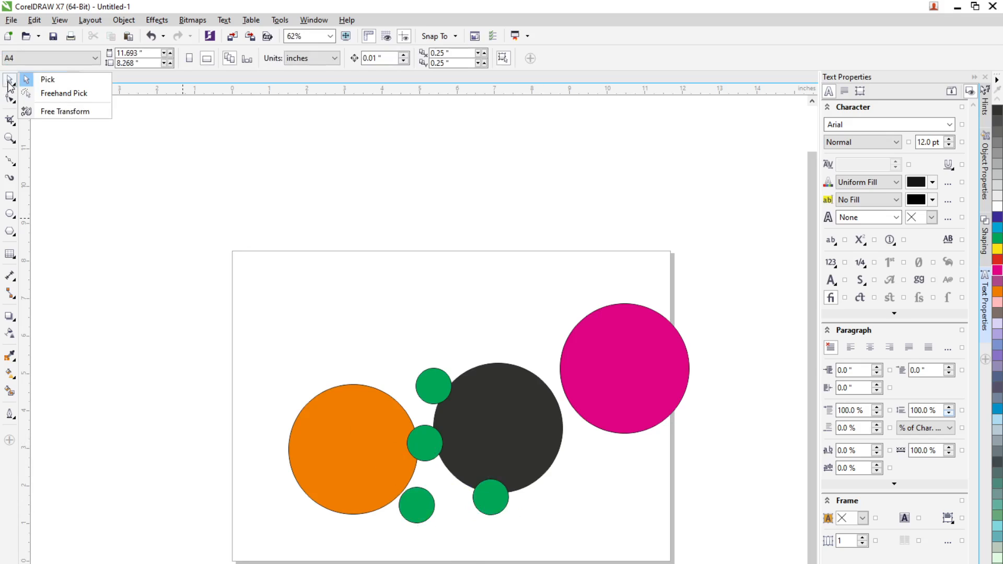
{"action": "left_click", "coordinate": [53, 95]}
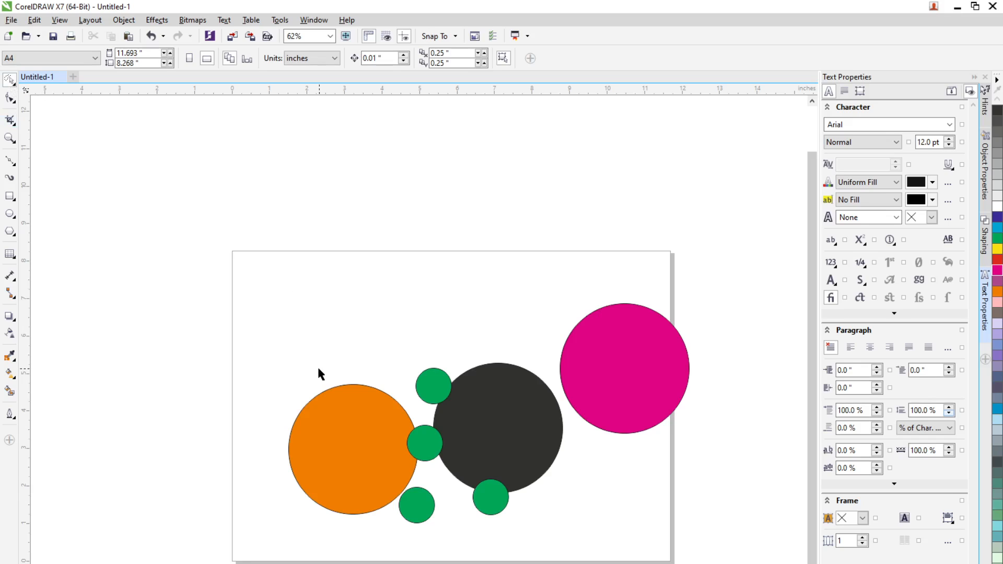
{"action": "mouse_move", "coordinate": [299, 356]}
{"action": "left_mouse_down"}
{"action": "mouse_move", "coordinate": [479, 436]}
{"action": "mouse_move", "coordinate": [473, 457]}
{"action": "mouse_move", "coordinate": [421, 467]}
{"action": "mouse_move", "coordinate": [396, 486]}
{"action": "mouse_move", "coordinate": [388, 510]}
{"action": "mouse_move", "coordinate": [399, 542]}
{"action": "mouse_move", "coordinate": [432, 535]}
{"action": "mouse_move", "coordinate": [493, 463]}
{"action": "mouse_move", "coordinate": [518, 476]}
{"action": "mouse_move", "coordinate": [541, 537]}
{"action": "mouse_move", "coordinate": [213, 537]}
{"action": "mouse_move", "coordinate": [187, 463]}
{"action": "mouse_move", "coordinate": [195, 405]}
{"action": "mouse_move", "coordinate": [216, 390]}
{"action": "left_mouse_up"}
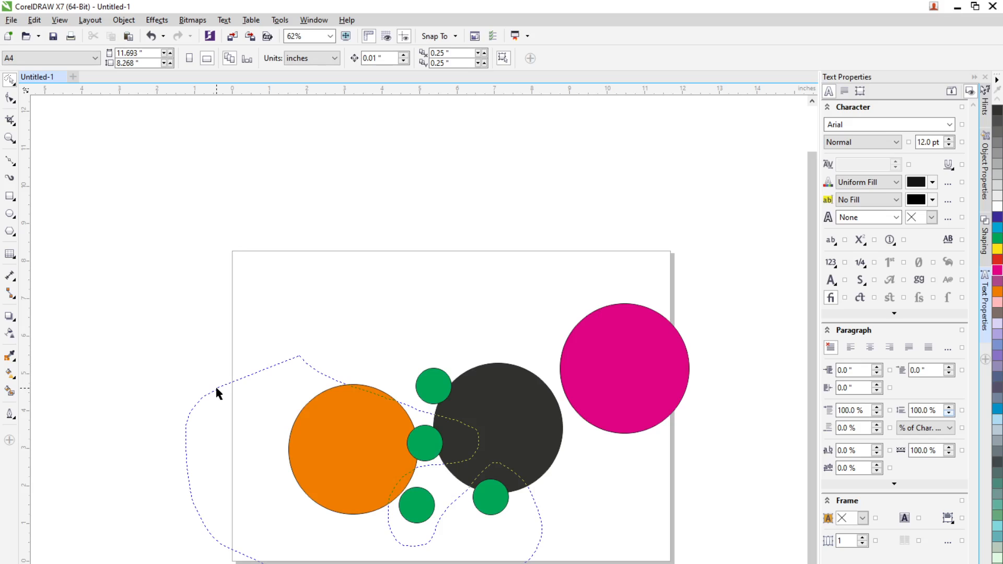
{"action": "left_click_drag", "start_coordinate": [216, 392], "coordinate": [208, 392]}
{"action": "left_click_drag", "start_coordinate": [493, 506], "coordinate": [617, 561]}
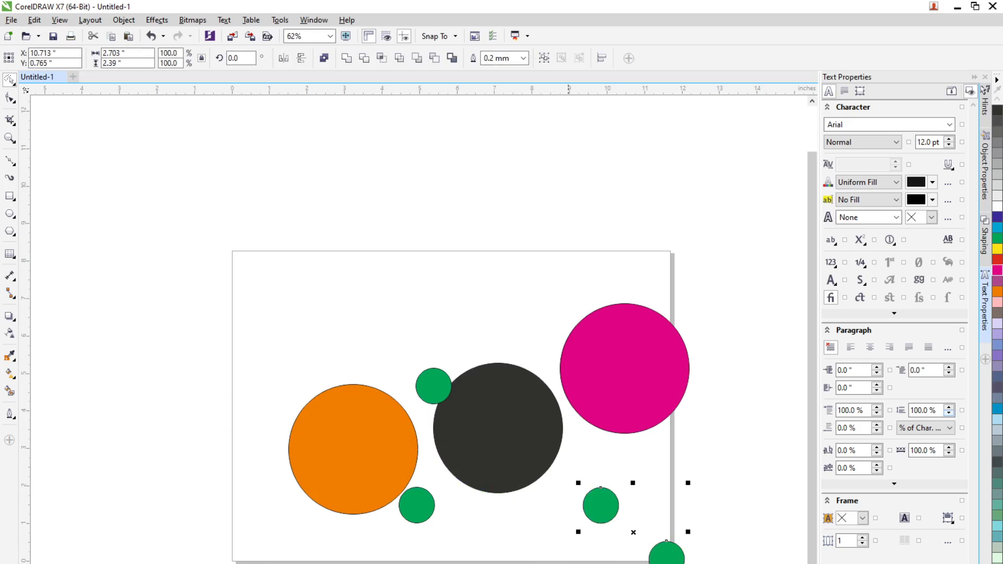
- Switch to the Google Meet call, admit the waiting participant and return to CorelDRAW
{"action": "key", "text": "alt+Tab"}
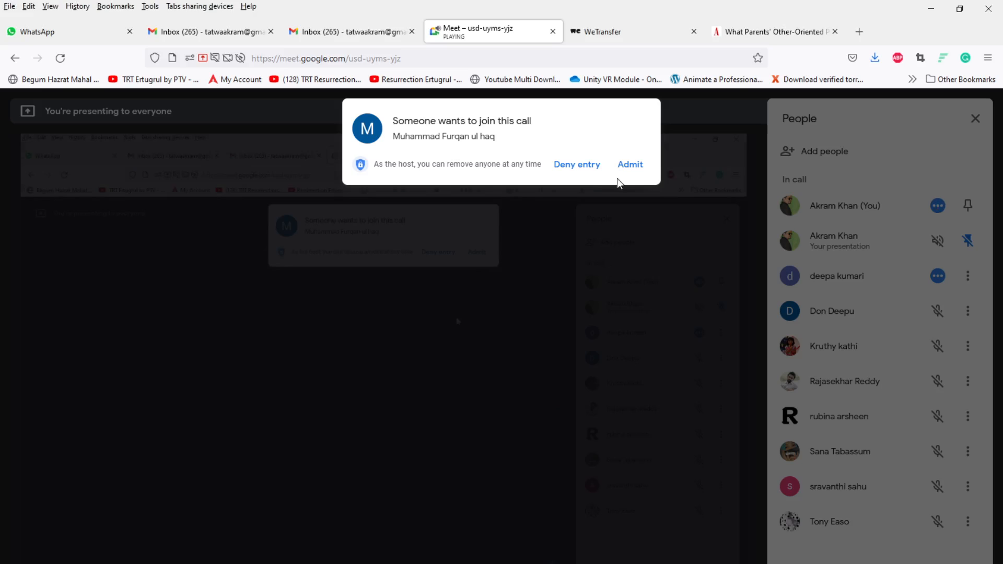
{"action": "left_click", "coordinate": [626, 164]}
{"action": "left_click", "coordinate": [931, 8]}
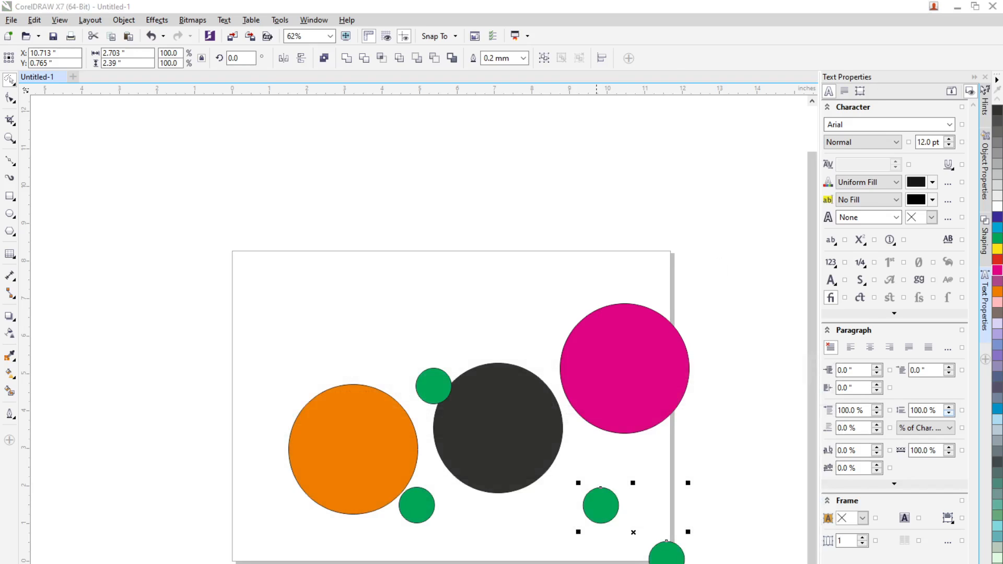
{"action": "key", "text": "alt+Tab"}
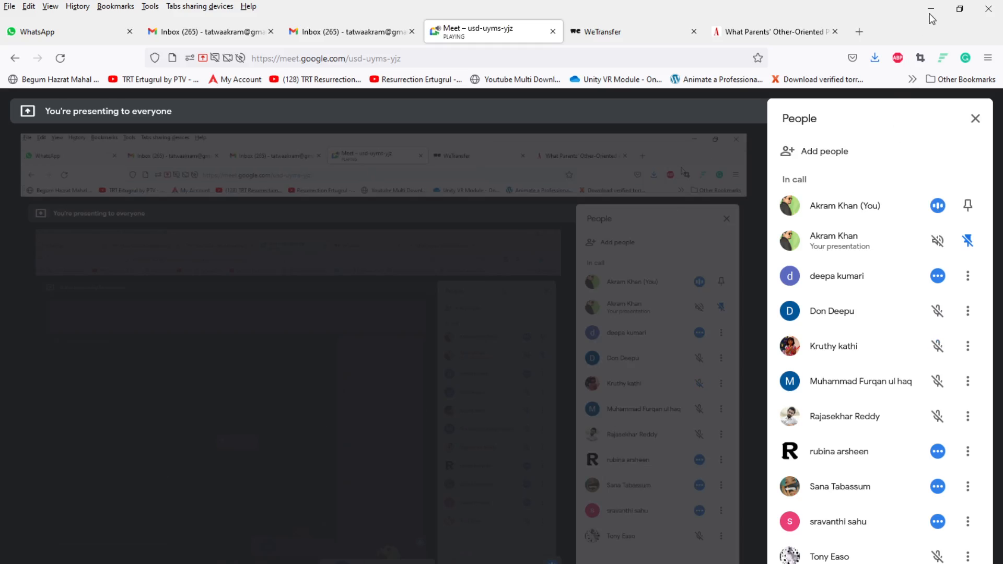
{"action": "left_click", "coordinate": [931, 10]}
- Move the two selected green circles back beside the orange and black circles and deselect them
{"action": "left_click_drag", "start_coordinate": [599, 517], "coordinate": [400, 449]}
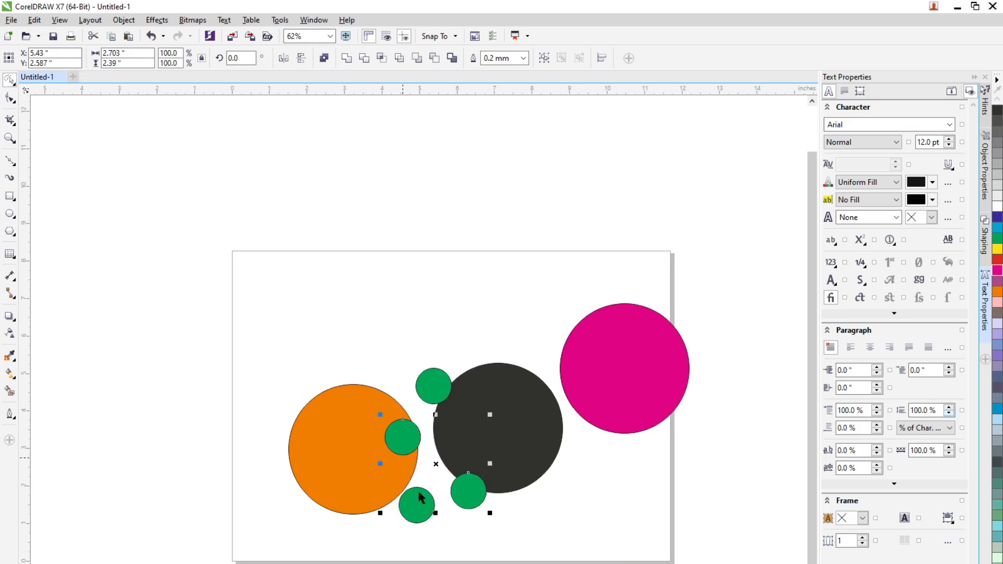
{"action": "left_click", "coordinate": [464, 537]}
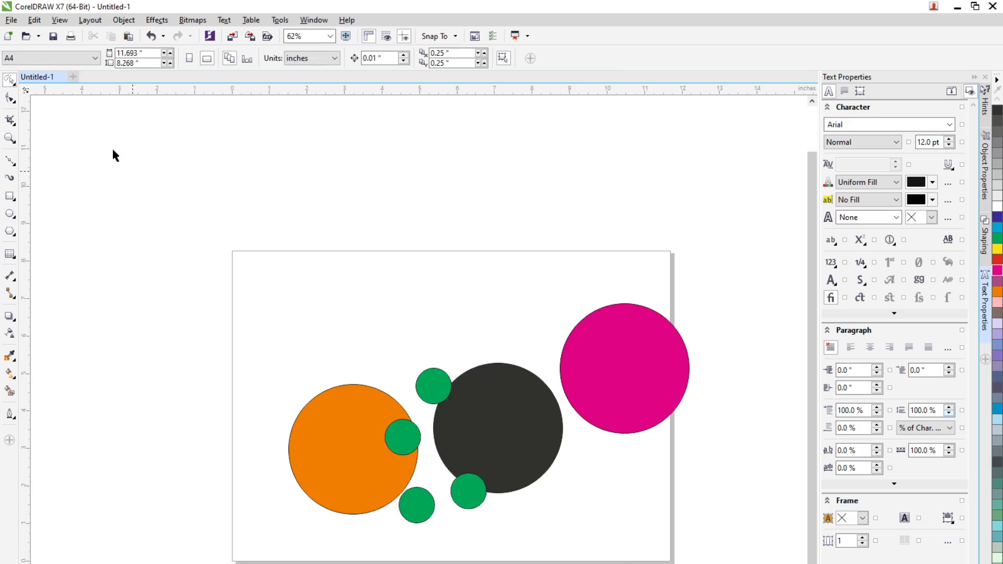
- Move the magenta circle up and across the page so it overlaps the black circle's upper edge
{"action": "left_click", "coordinate": [8, 82]}
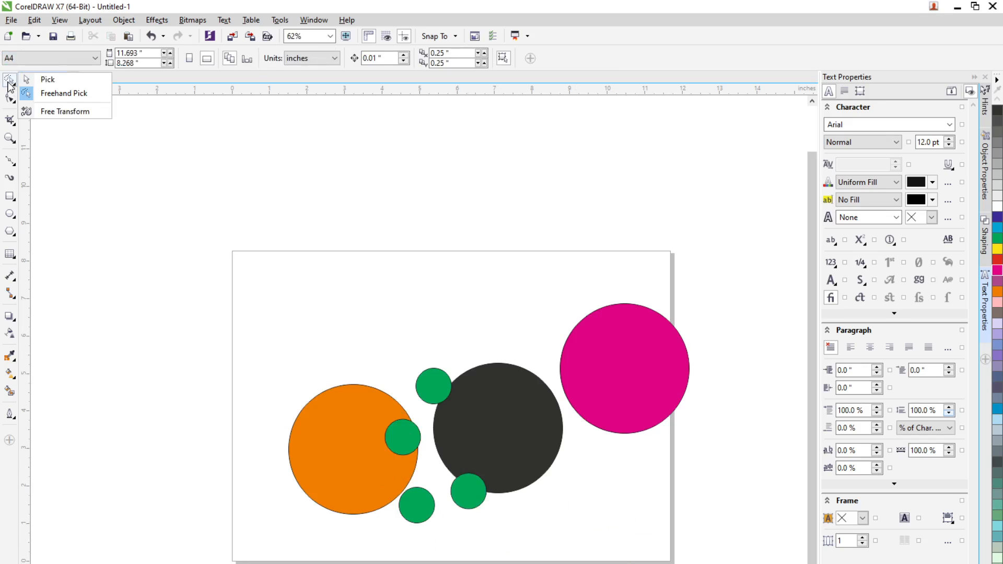
{"action": "left_click", "coordinate": [53, 112]}
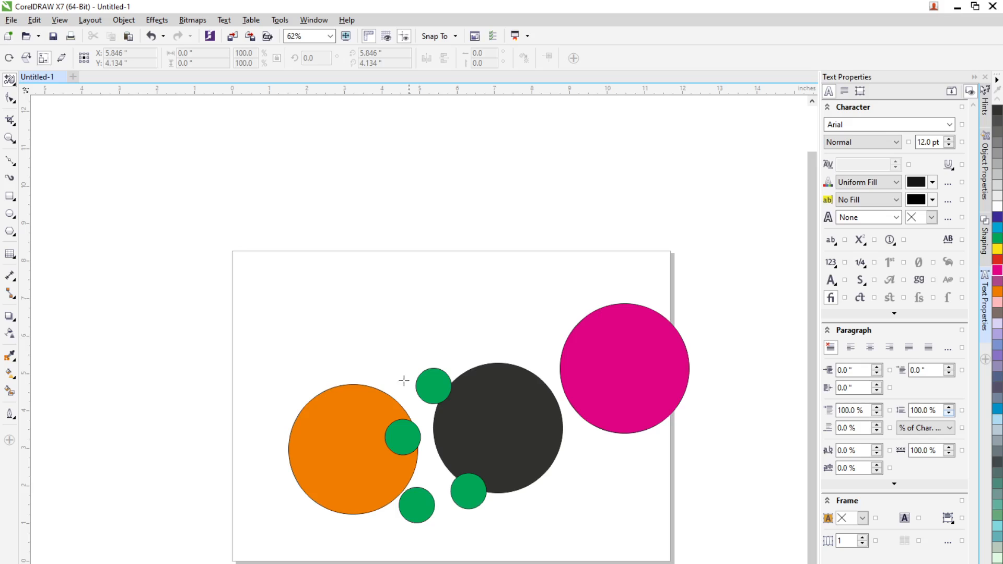
{"action": "left_click", "coordinate": [606, 374]}
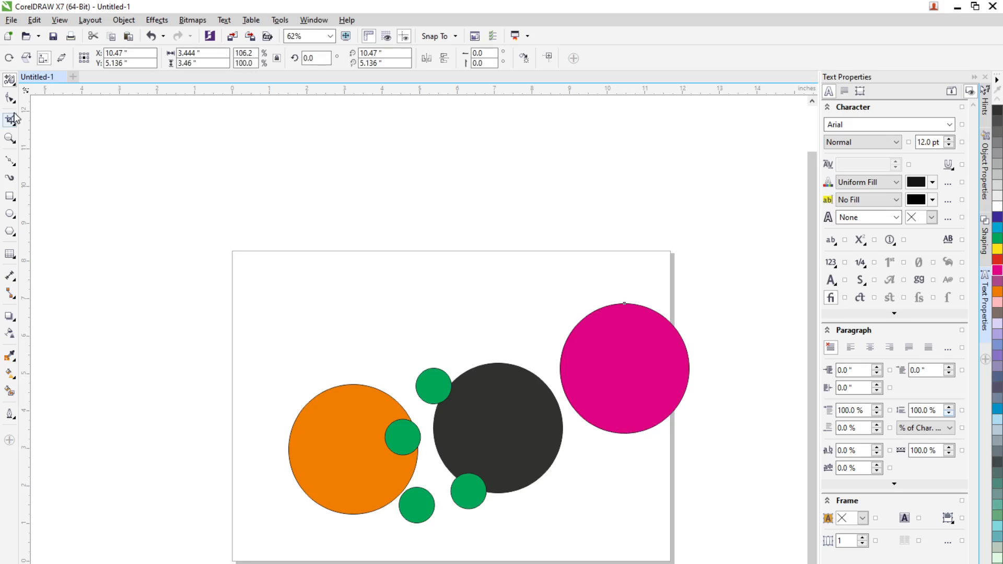
{"action": "left_click", "coordinate": [11, 79]}
{"action": "left_click", "coordinate": [47, 78]}
{"action": "left_click_drag", "start_coordinate": [567, 369], "coordinate": [401, 302]}
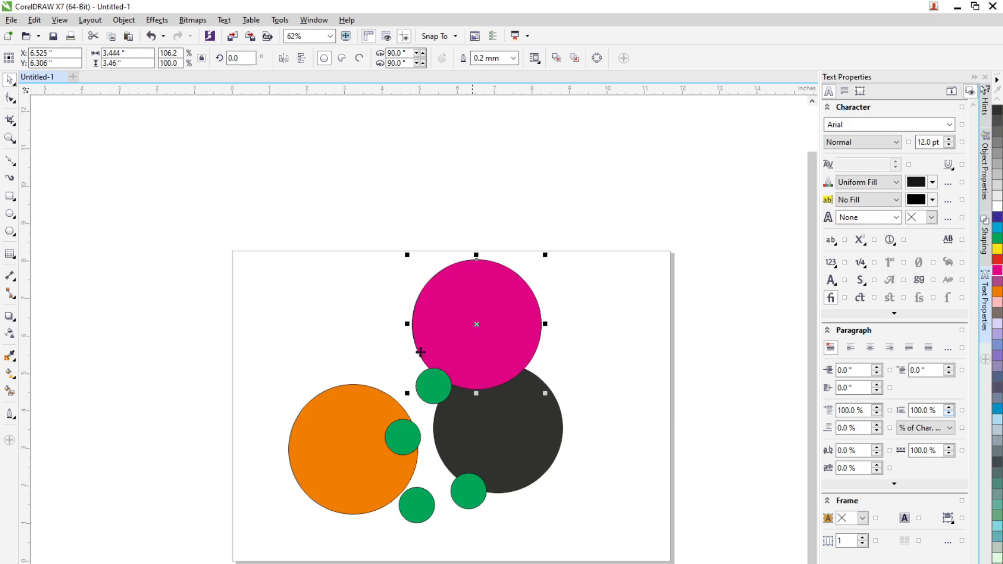
- Scale the magenta circle with Free Transform into a wide ellipse about 13.8 by 9.1 inches
{"action": "left_click", "coordinate": [10, 98]}
{"action": "left_click", "coordinate": [10, 82]}
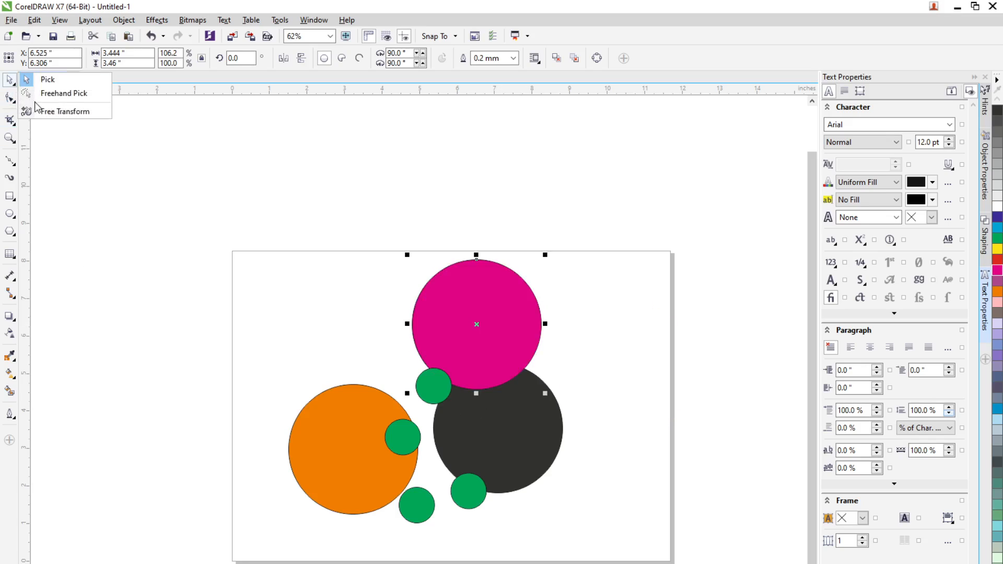
{"action": "left_click", "coordinate": [34, 111]}
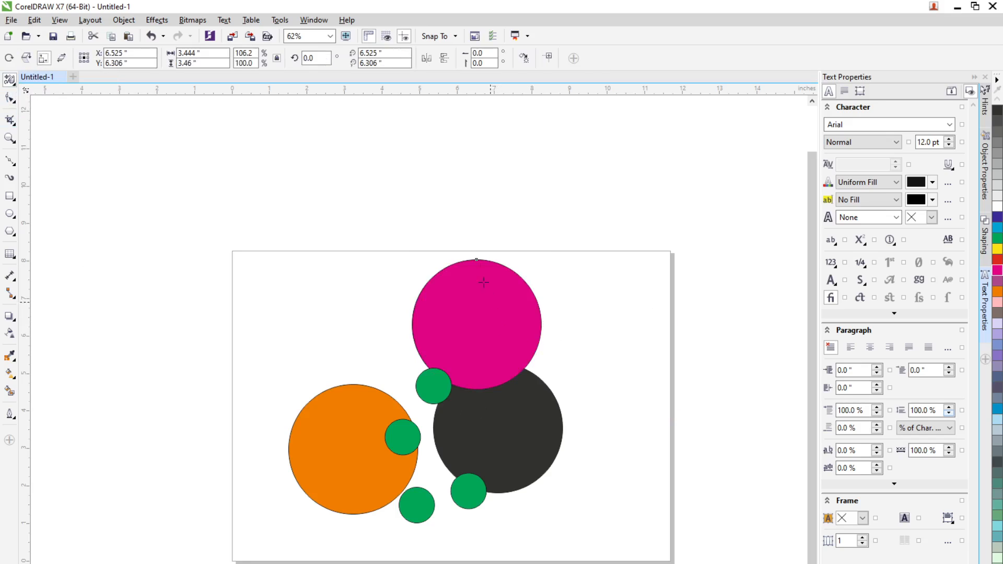
{"action": "mouse_move", "coordinate": [469, 226]}
{"action": "left_mouse_down"}
{"action": "mouse_move", "coordinate": [439, 206]}
{"action": "mouse_move", "coordinate": [495, 240]}
{"action": "mouse_move", "coordinate": [501, 266]}
{"action": "mouse_move", "coordinate": [497, 195]}
{"action": "mouse_move", "coordinate": [504, 222]}
{"action": "mouse_move", "coordinate": [460, 202]}
{"action": "mouse_move", "coordinate": [490, 249]}
{"action": "mouse_move", "coordinate": [485, 222]}
{"action": "left_mouse_up"}
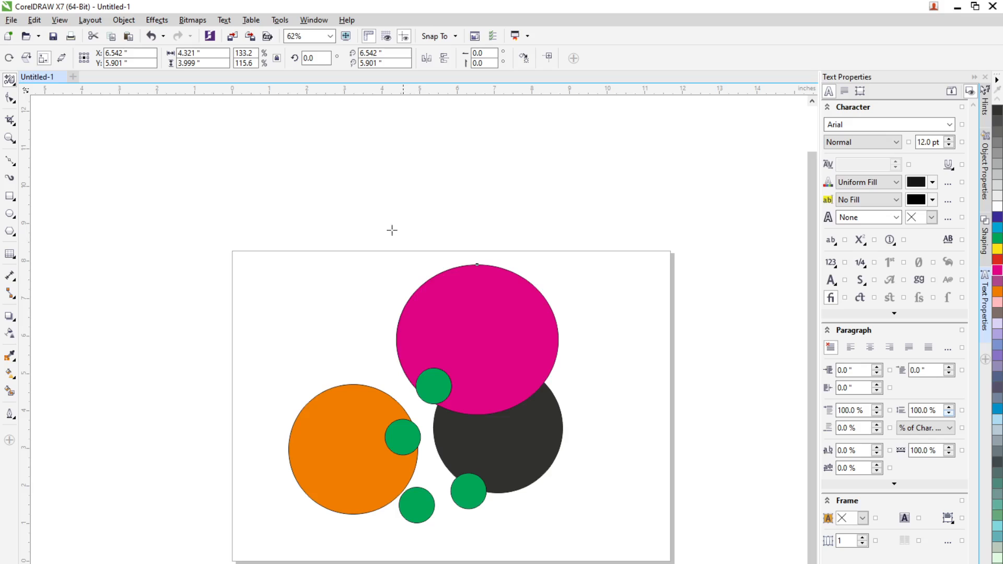
{"action": "mouse_move", "coordinate": [358, 201]}
{"action": "left_mouse_down"}
{"action": "mouse_move", "coordinate": [332, 172]}
{"action": "mouse_move", "coordinate": [381, 220]}
{"action": "mouse_move", "coordinate": [354, 175]}
{"action": "mouse_move", "coordinate": [387, 219]}
{"action": "mouse_move", "coordinate": [365, 197]}
{"action": "left_mouse_up"}
{"action": "left_click_drag", "start_coordinate": [494, 345], "coordinate": [546, 291]}
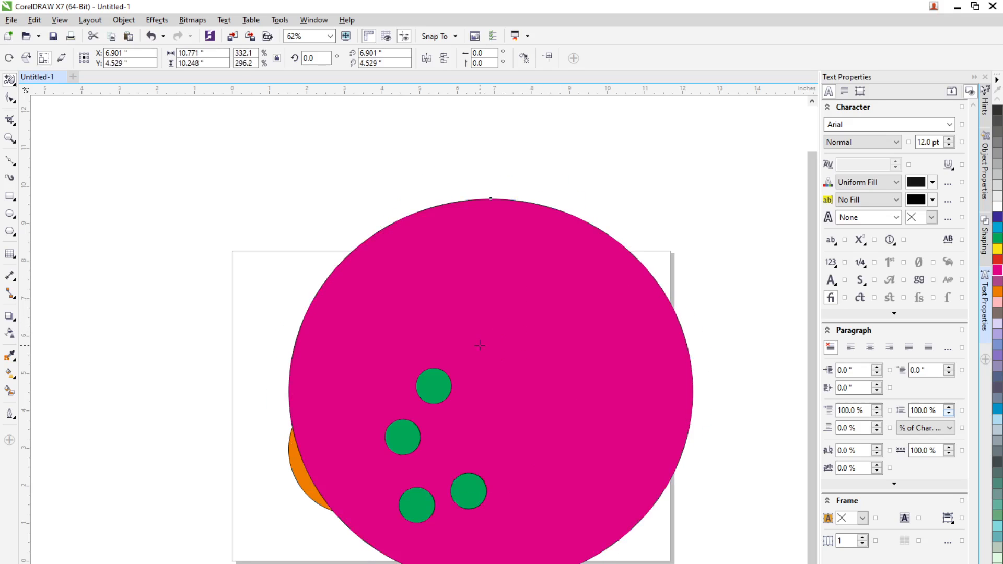
{"action": "mouse_move", "coordinate": [303, 290]}
{"action": "left_mouse_down"}
{"action": "mouse_move", "coordinate": [264, 262]}
{"action": "mouse_move", "coordinate": [359, 285]}
{"action": "mouse_move", "coordinate": [292, 271]}
{"action": "mouse_move", "coordinate": [340, 286]}
{"action": "mouse_move", "coordinate": [313, 295]}
{"action": "mouse_move", "coordinate": [323, 294]}
{"action": "left_mouse_up"}
{"action": "left_click_drag", "start_coordinate": [314, 294], "coordinate": [314, 294]}
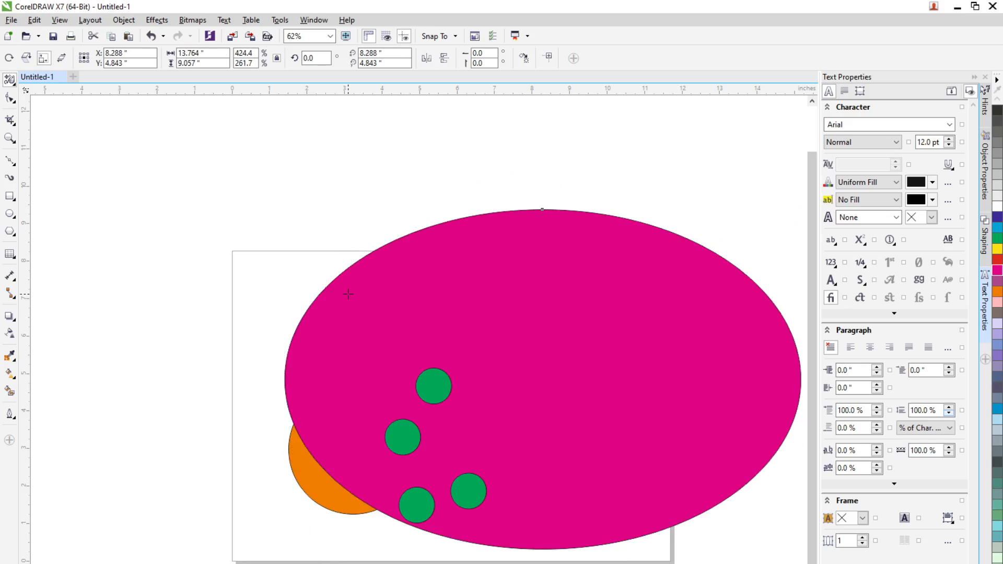
{"action": "left_click", "coordinate": [10, 59]}
{"action": "right_click", "coordinate": [11, 80]}
{"action": "left_click", "coordinate": [11, 80]}
{"action": "left_click", "coordinate": [13, 83]}
{"action": "left_click", "coordinate": [13, 100]}
{"action": "left_click", "coordinate": [10, 81]}
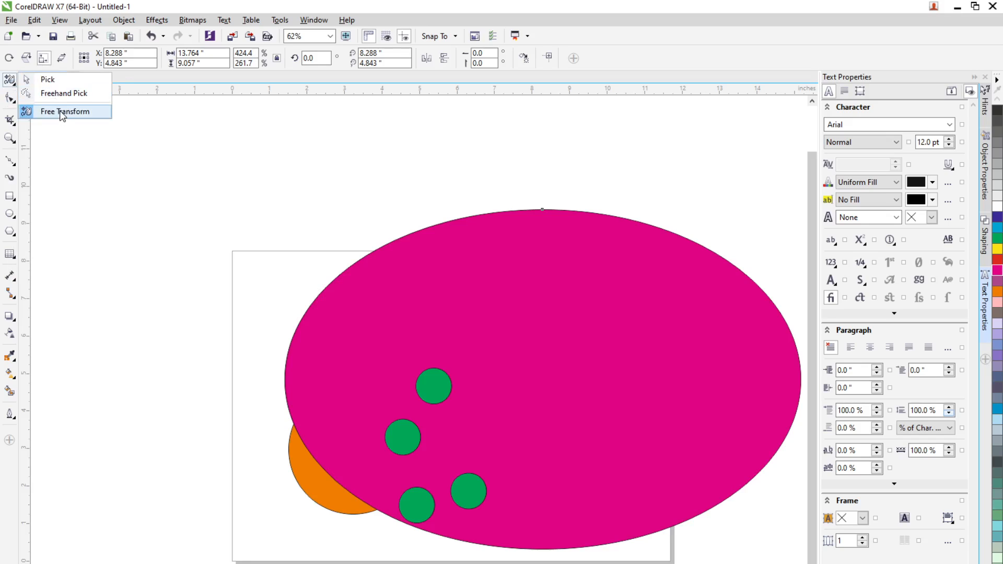
{"action": "left_click", "coordinate": [48, 84]}
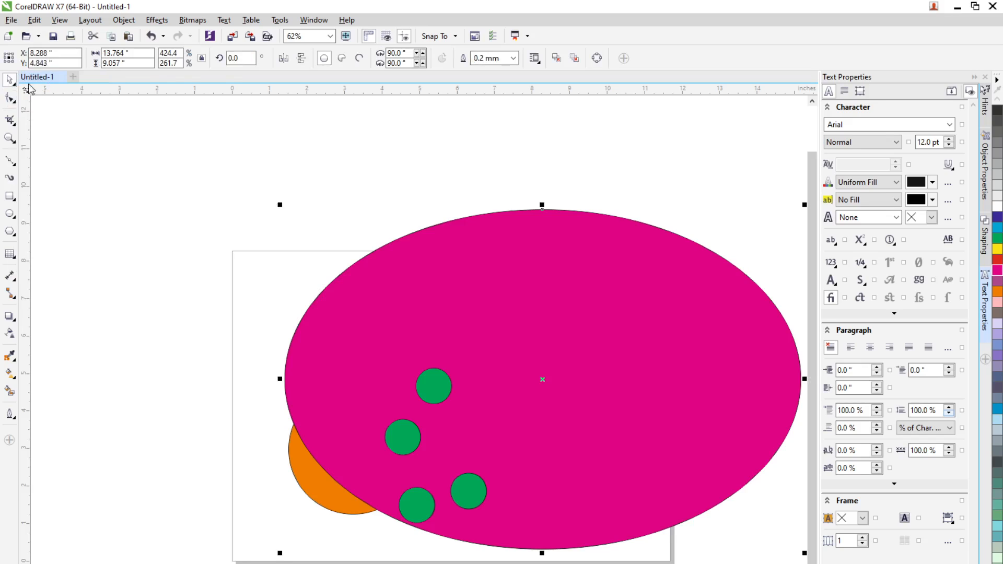
{"action": "left_click", "coordinate": [11, 81]}
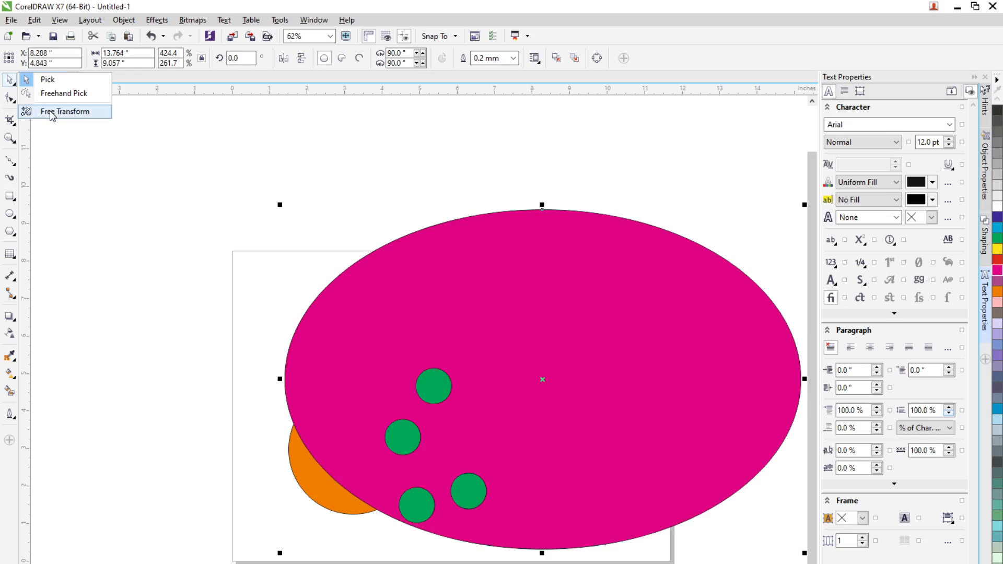
{"action": "left_click", "coordinate": [10, 84]}
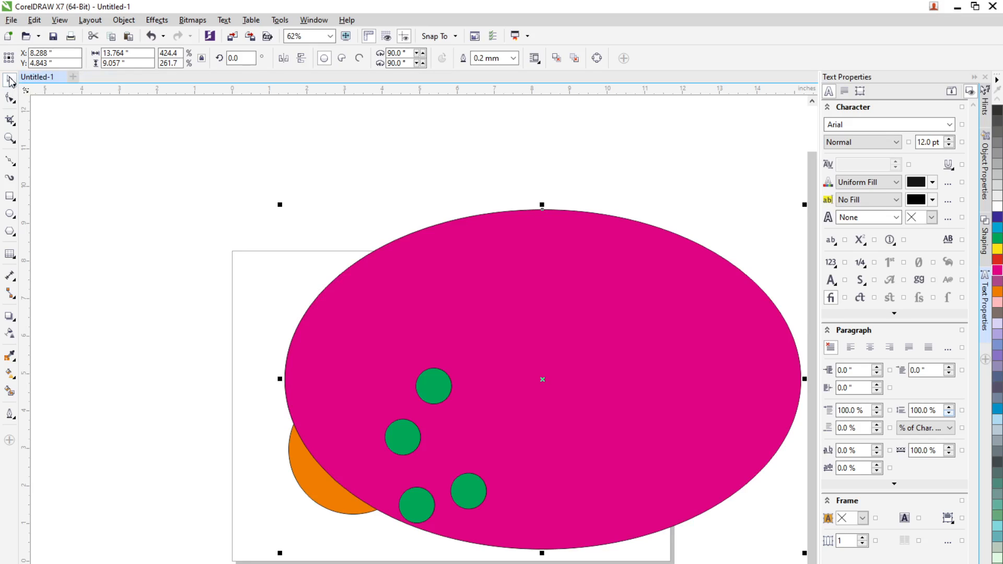
- Turn the magenta ellipse into a pie by moving its top node inward with the Shape tool, then convert it to curves
{"action": "left_click", "coordinate": [12, 99]}
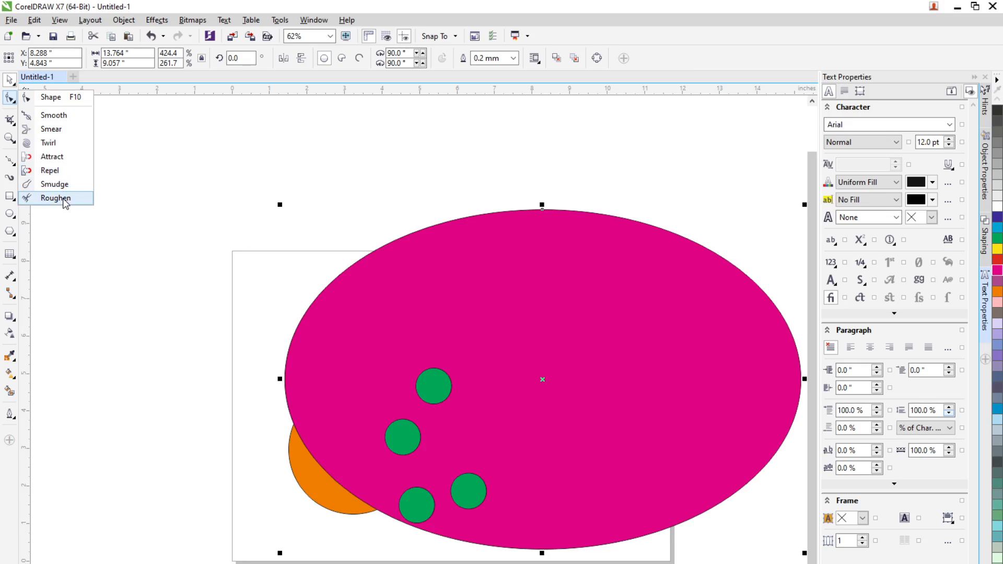
{"action": "left_click", "coordinate": [52, 98]}
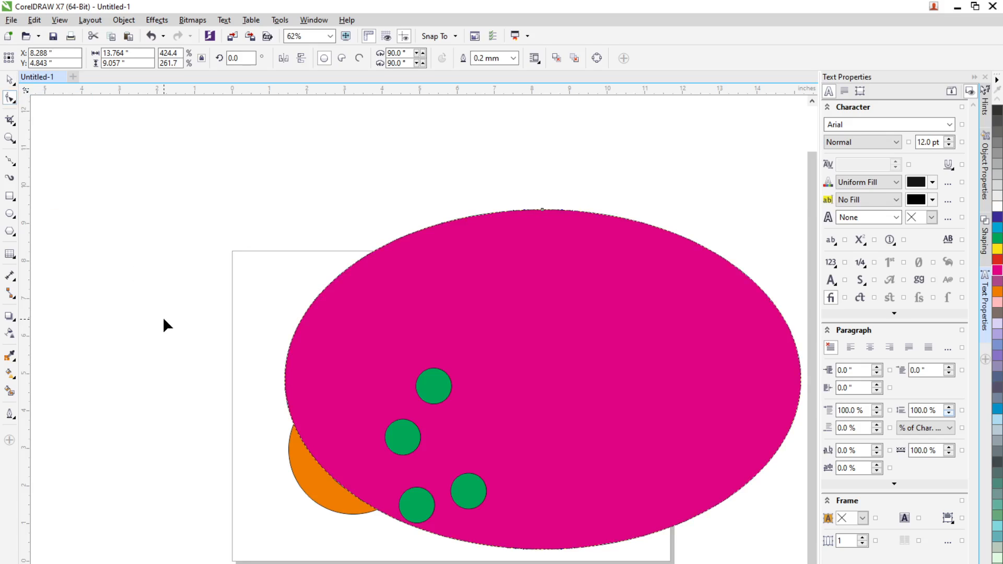
{"action": "left_click_drag", "start_coordinate": [542, 210], "coordinate": [548, 249]}
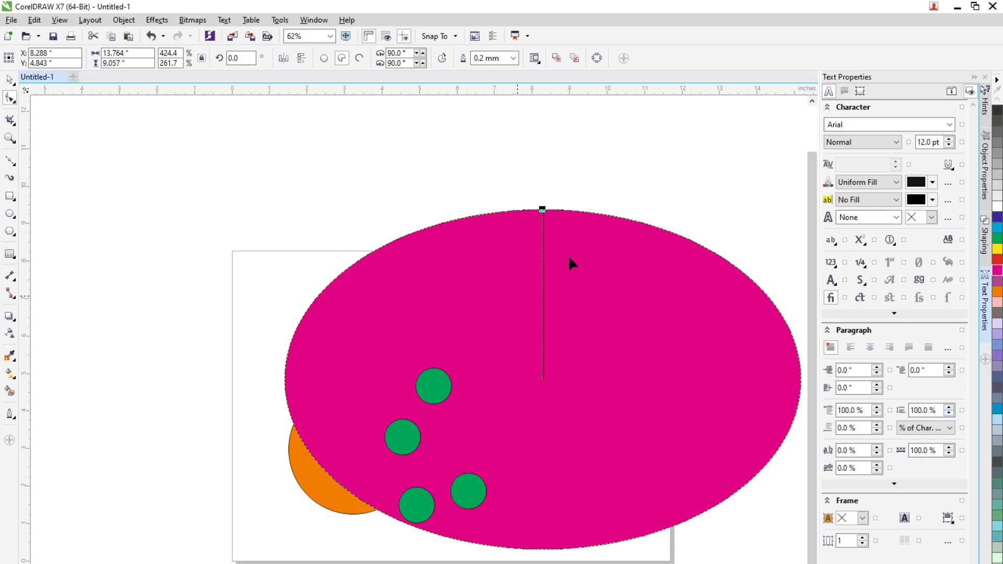
{"action": "left_click", "coordinate": [597, 58]}
- Pull the magenta shape's two top nodes apart into a V notch and bend the curves on both sides with their handles
{"action": "left_click_drag", "start_coordinate": [543, 211], "coordinate": [608, 163]}
{"action": "left_click", "coordinate": [543, 209]}
{"action": "left_click_drag", "start_coordinate": [543, 209], "coordinate": [317, 170]}
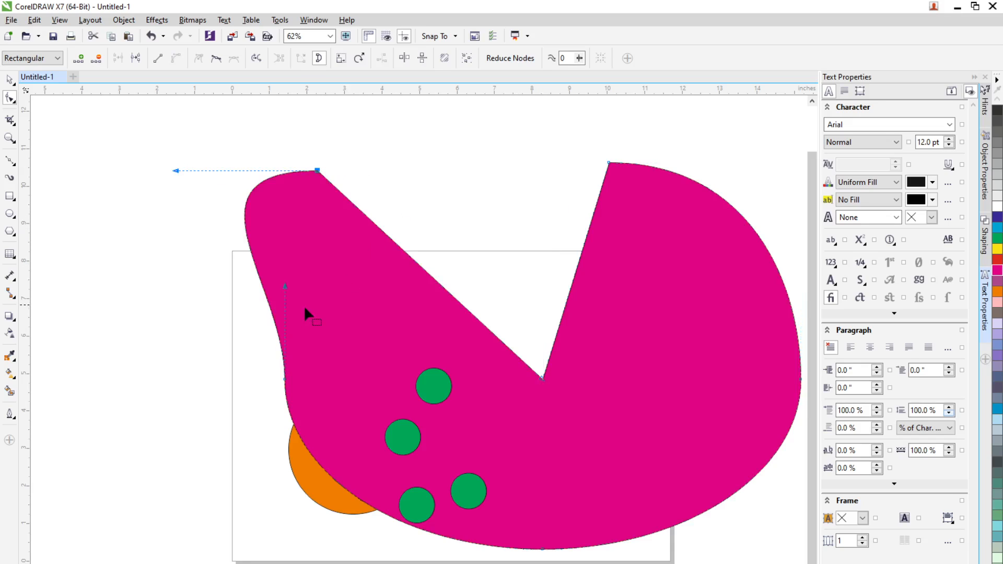
{"action": "left_click_drag", "start_coordinate": [284, 287], "coordinate": [150, 310]}
{"action": "left_click", "coordinate": [611, 165]}
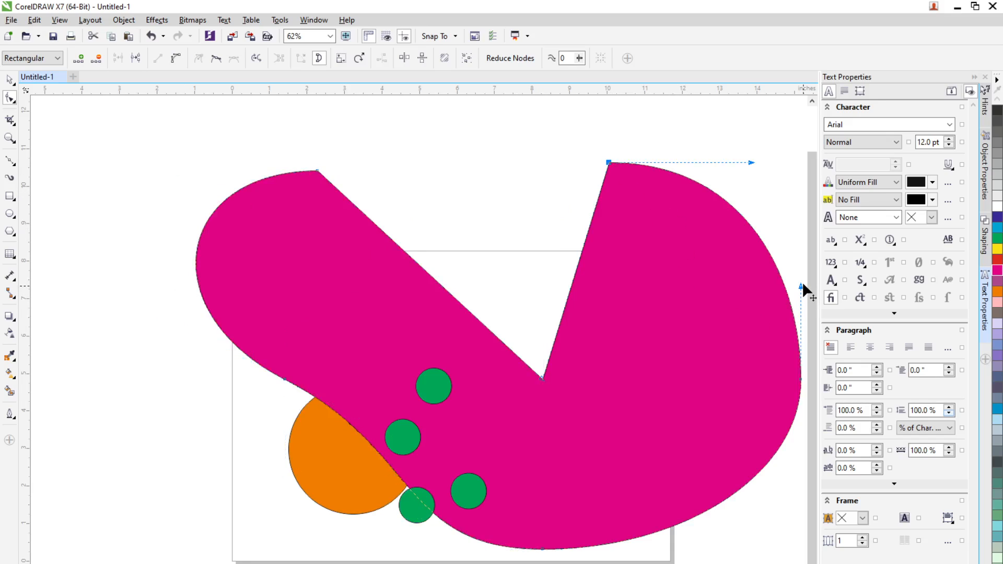
{"action": "left_click_drag", "start_coordinate": [802, 284], "coordinate": [722, 291]}
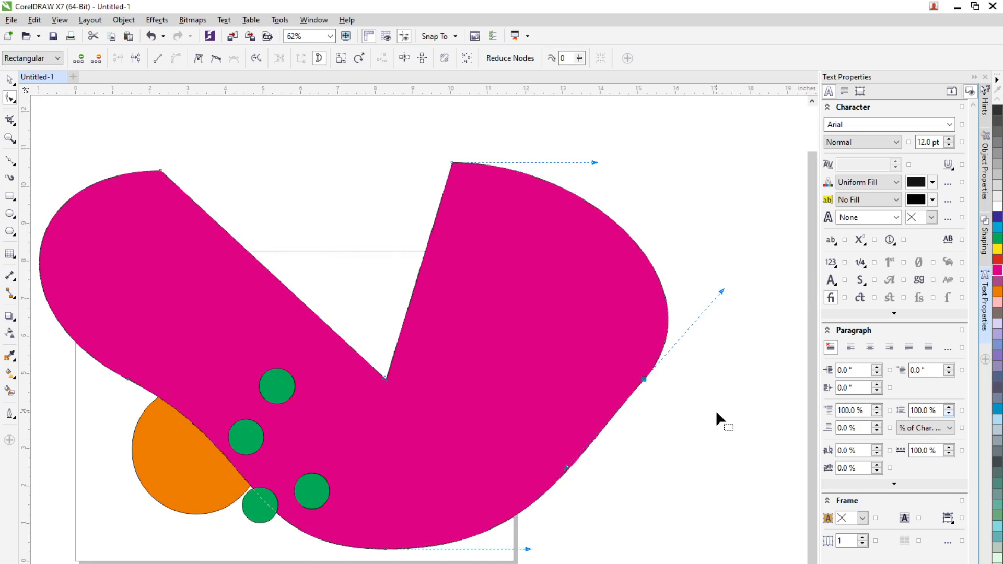
- Move the magenta shape's bottom node downward and adjust its control handle to reshape the lower curve
{"action": "left_click", "coordinate": [385, 550]}
{"action": "left_click_drag", "start_coordinate": [385, 550], "coordinate": [386, 563]}
{"action": "left_click_drag", "start_coordinate": [542, 494], "coordinate": [541, 491]}
{"action": "left_click", "coordinate": [386, 563]}
{"action": "left_click_drag", "start_coordinate": [529, 563], "coordinate": [567, 563]}
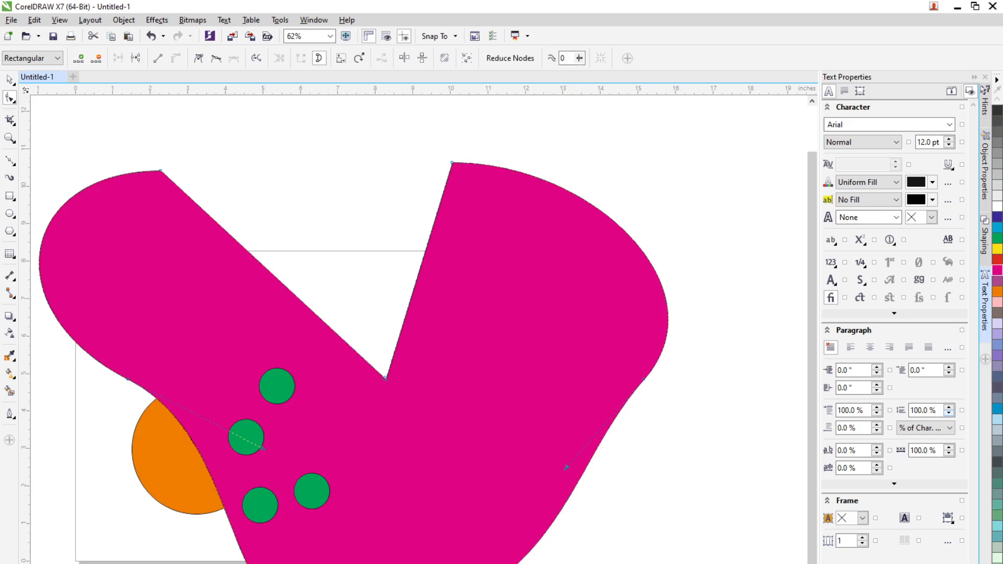
{"action": "left_click_drag", "start_coordinate": [565, 563], "coordinate": [470, 563]}
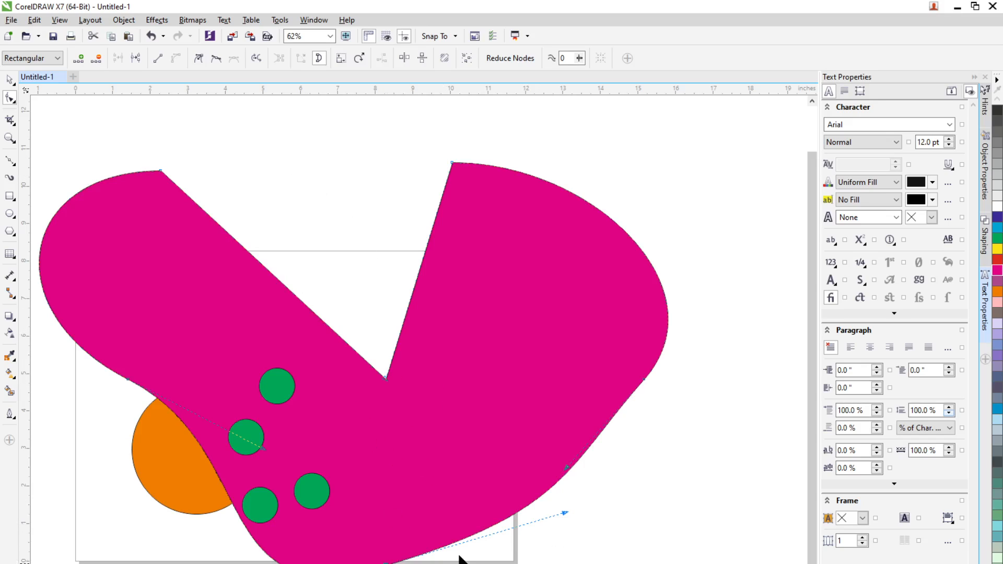
{"action": "left_click_drag", "start_coordinate": [566, 513], "coordinate": [571, 549]}
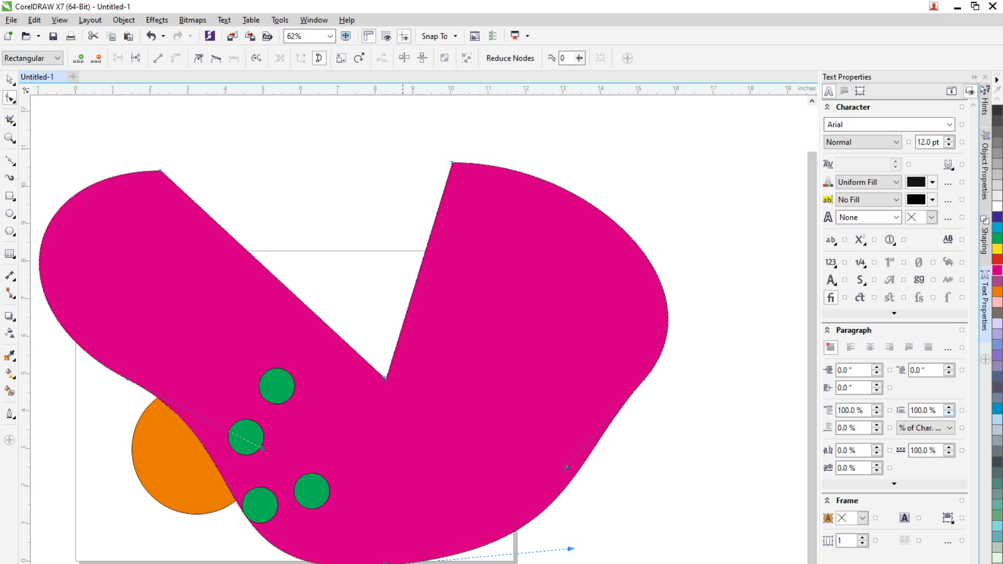
- Make the magenta shape's bottom node a cusp and pull both of its handles upward to form a heart-like point
{"action": "left_click", "coordinate": [199, 61]}
{"action": "left_click_drag", "start_coordinate": [571, 547], "coordinate": [540, 448]}
{"action": "left_click_drag", "start_coordinate": [462, 409], "coordinate": [463, 411]}
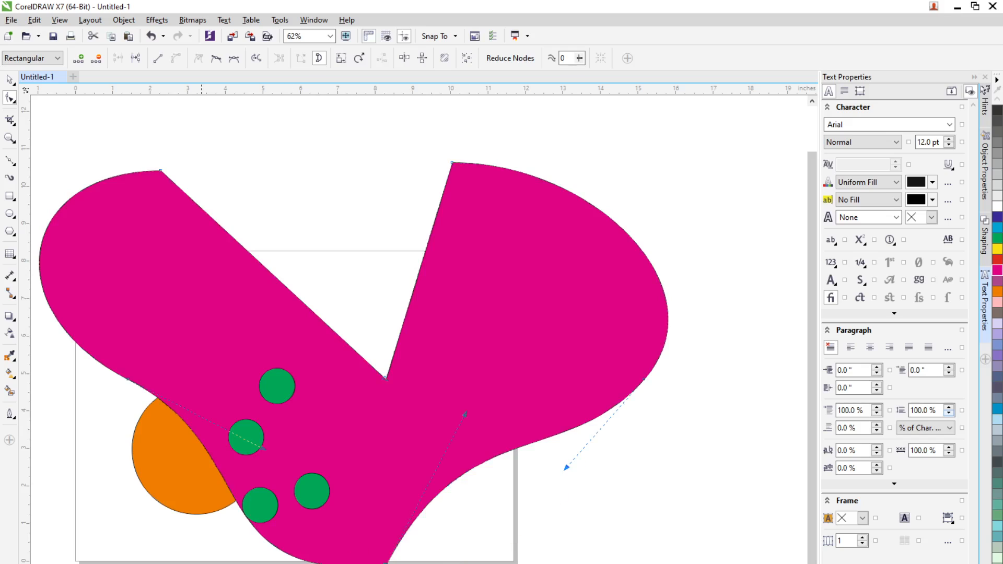
{"action": "left_click_drag", "start_coordinate": [264, 449], "coordinate": [293, 446]}
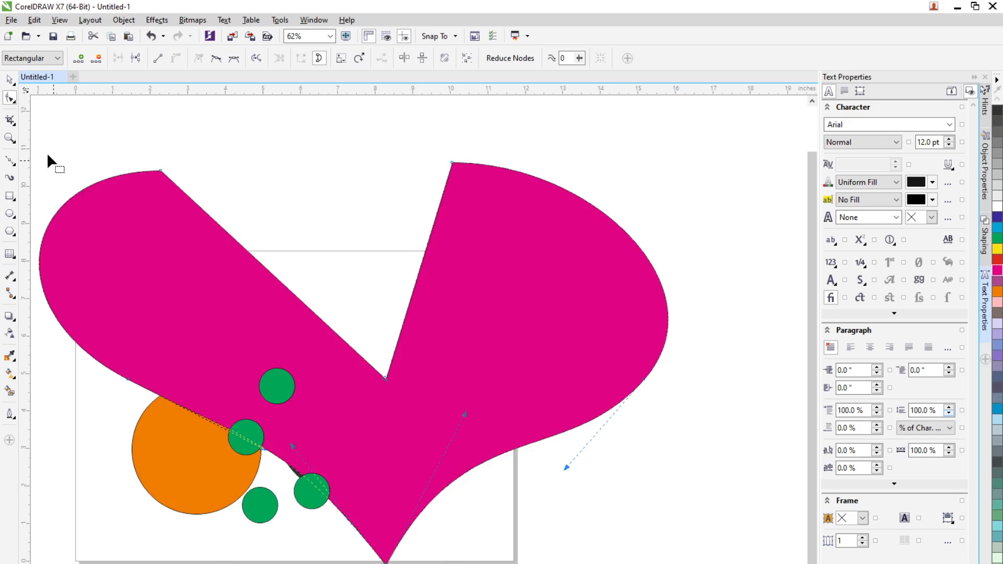
- Delete the reshaped magenta object with the Pick tool
{"action": "key", "text": "space"}
{"action": "left_click_drag", "start_coordinate": [330, 389], "coordinate": [446, 416]}
{"action": "key", "text": "Delete"}
- Rearrange the large circles so the orange one sits beside the black one, across the page's right edge
{"action": "left_click_drag", "start_coordinate": [349, 465], "coordinate": [450, 460]}
{"action": "left_click_drag", "start_coordinate": [230, 449], "coordinate": [642, 434]}
{"action": "left_click_drag", "start_coordinate": [439, 455], "coordinate": [351, 442]}
{"action": "left_click_drag", "start_coordinate": [600, 452], "coordinate": [507, 446]}
- Convert the orange circle to curves and activate the Shape tool on it
{"action": "scroll", "coordinate": [534, 502], "scroll_direction": "up", "scroll_amount": 4}
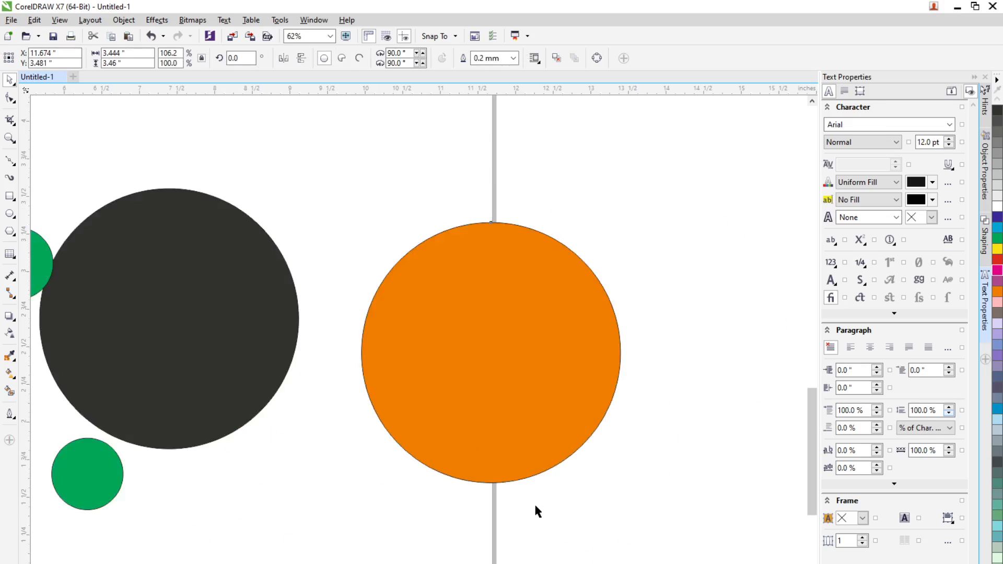
{"action": "scroll", "coordinate": [531, 309], "scroll_direction": "down", "scroll_amount": 2}
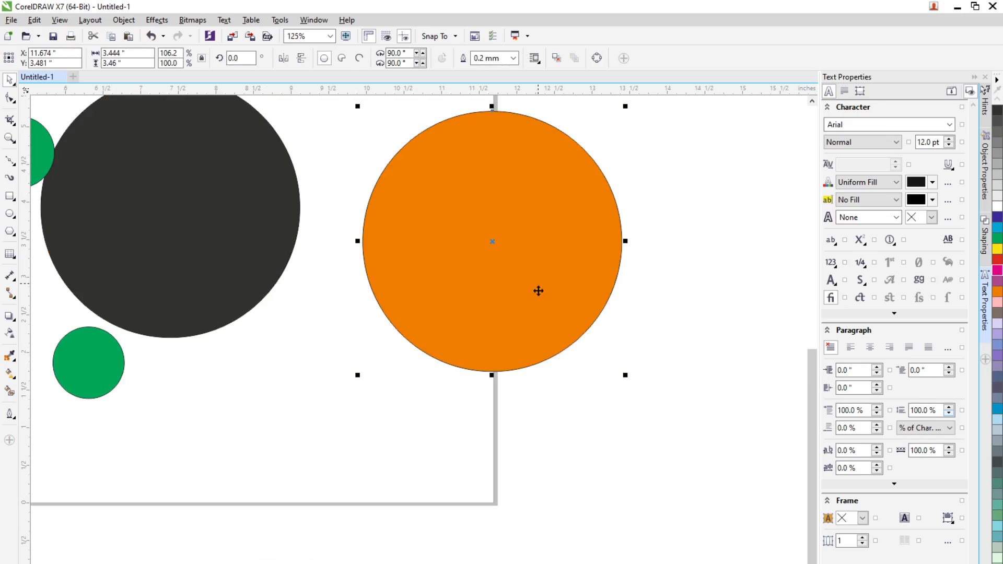
{"action": "left_click", "coordinate": [597, 58]}
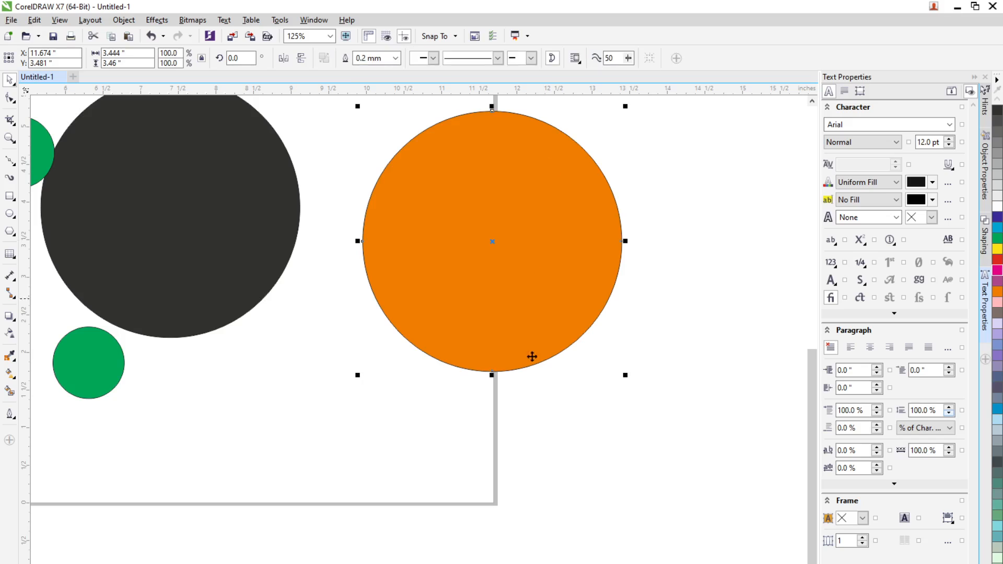
{"action": "left_click", "coordinate": [12, 100]}
{"action": "left_click", "coordinate": [58, 98]}
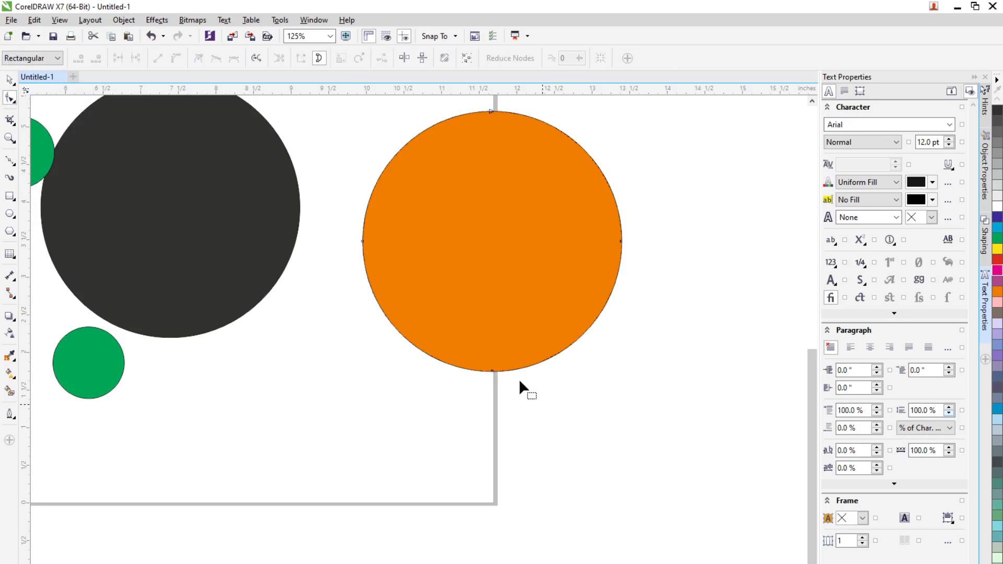
- Make the orange shape's bottom node a cusp and pull both handles upward and inward to form a narrow point
{"action": "left_click_drag", "start_coordinate": [562, 370], "coordinate": [587, 370]}
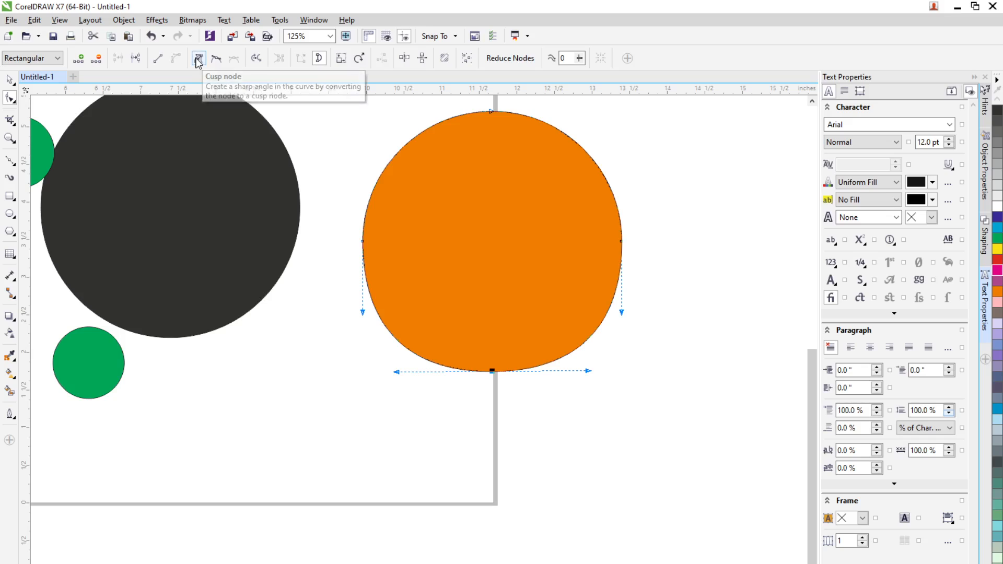
{"action": "left_click", "coordinate": [198, 60]}
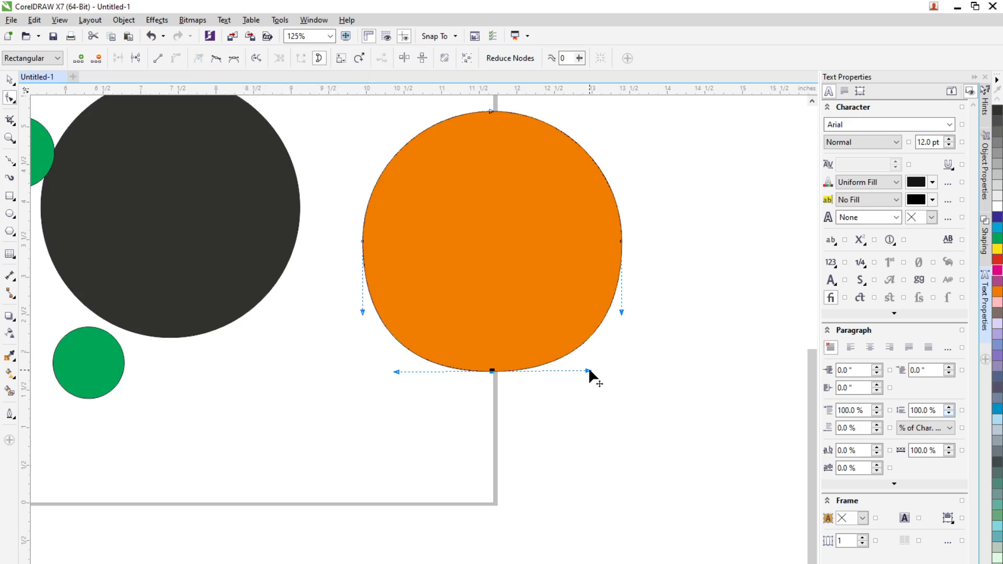
{"action": "left_click_drag", "start_coordinate": [585, 369], "coordinate": [518, 264]}
{"action": "left_click_drag", "start_coordinate": [396, 372], "coordinate": [494, 269]}
{"action": "left_click", "coordinate": [567, 403]}
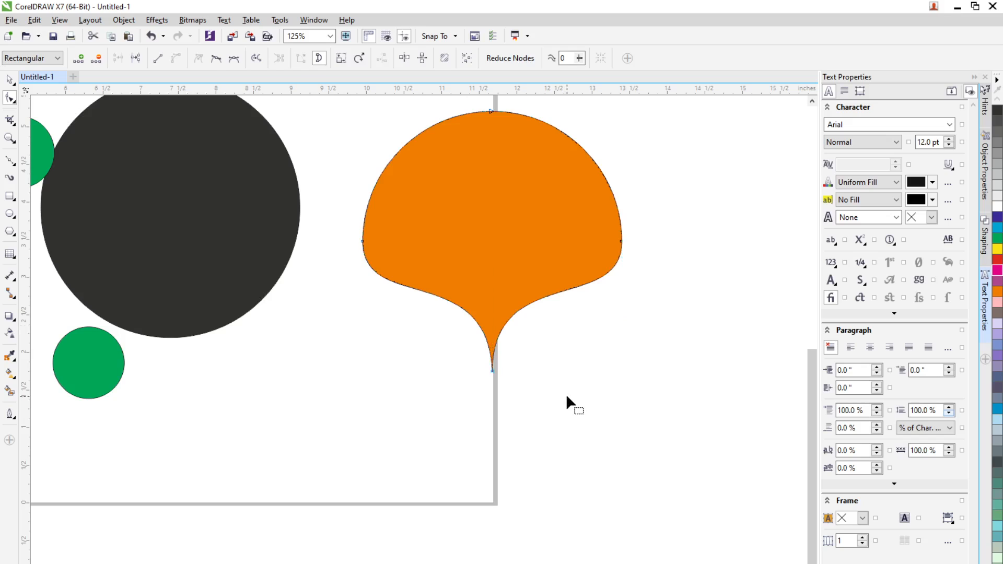
- Delete the reshaped orange object and move the black circle down toward the page's lower-right corner
{"action": "left_click", "coordinate": [9, 80]}
{"action": "left_click_drag", "start_coordinate": [523, 277], "coordinate": [562, 409]}
{"action": "key", "text": "Delete"}
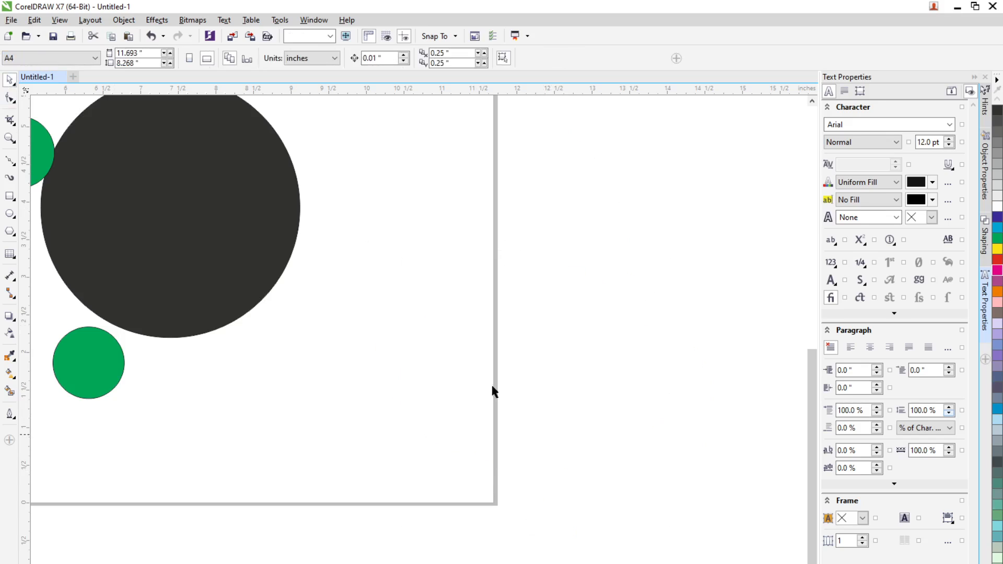
{"action": "left_click_drag", "start_coordinate": [255, 314], "coordinate": [360, 402]}
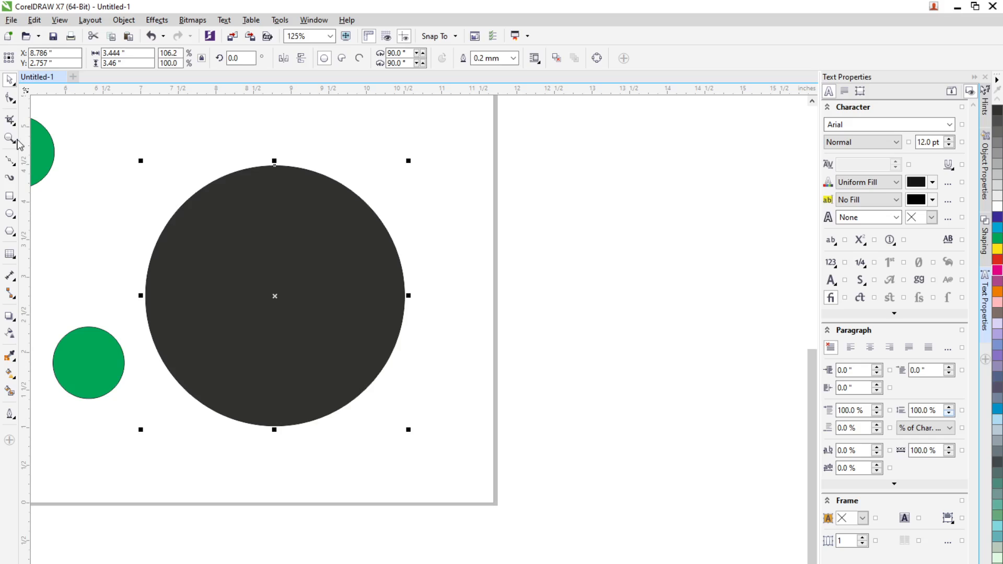
- Convert the black circle to curves and add a node midway along its upper-left arc
{"action": "left_click", "coordinate": [10, 98]}
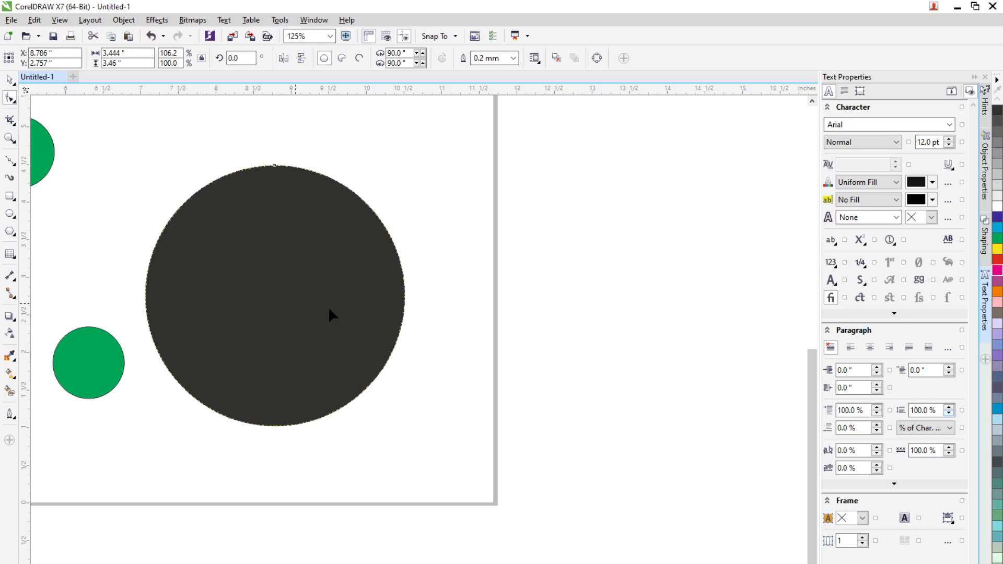
{"action": "left_click", "coordinate": [597, 58]}
{"action": "left_click_drag", "start_coordinate": [252, 155], "coordinate": [291, 173]}
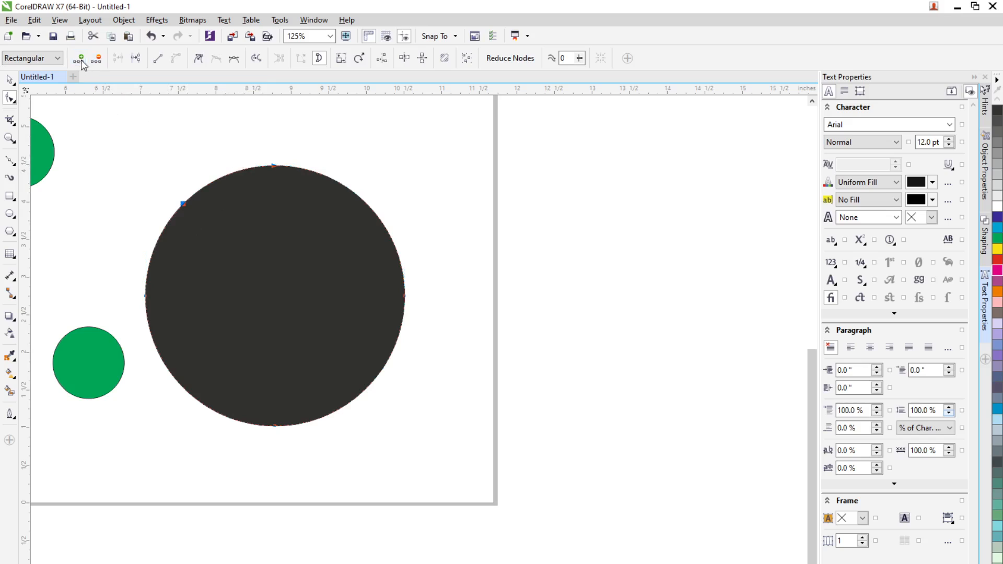
- Try moving the added upper-left node outward to distort the black shape, and undo the move
{"action": "left_click", "coordinate": [183, 203]}
{"action": "left_click_drag", "start_coordinate": [183, 204], "coordinate": [159, 182]}
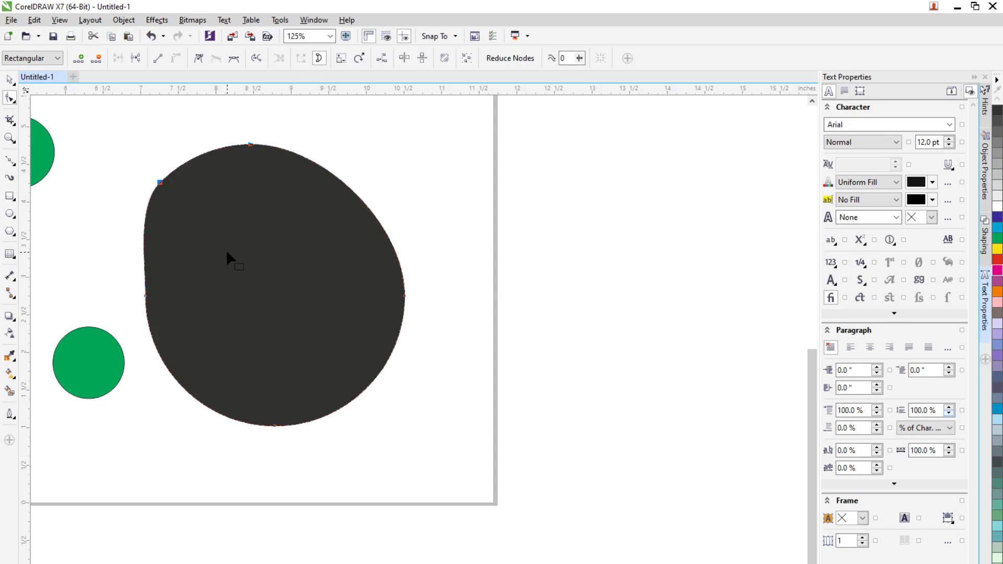
{"action": "key", "text": "ctrl+z"}
- Add nodes midway along the upper-right and lower-right arcs of the black circle
{"action": "left_click_drag", "start_coordinate": [446, 261], "coordinate": [413, 306]}
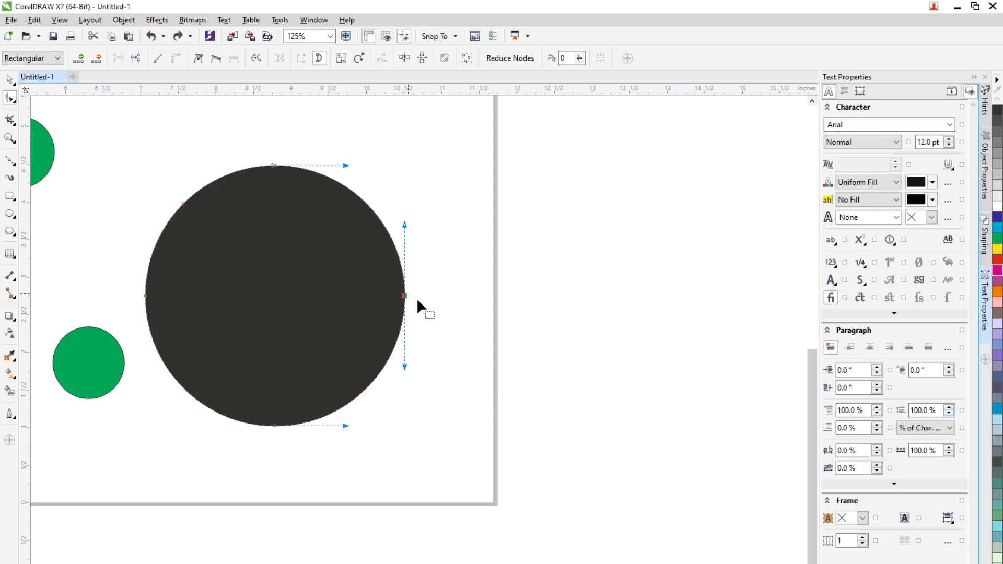
{"action": "left_click", "coordinate": [367, 203]}
{"action": "left_click", "coordinate": [78, 58]}
{"action": "left_click_drag", "start_coordinate": [324, 466], "coordinate": [251, 392]}
{"action": "left_click", "coordinate": [78, 58]}
- Delete the added lower-right, upper-right and upper-left nodes from the black circle's outline
{"action": "left_click", "coordinate": [367, 389]}
{"action": "left_click", "coordinate": [96, 58]}
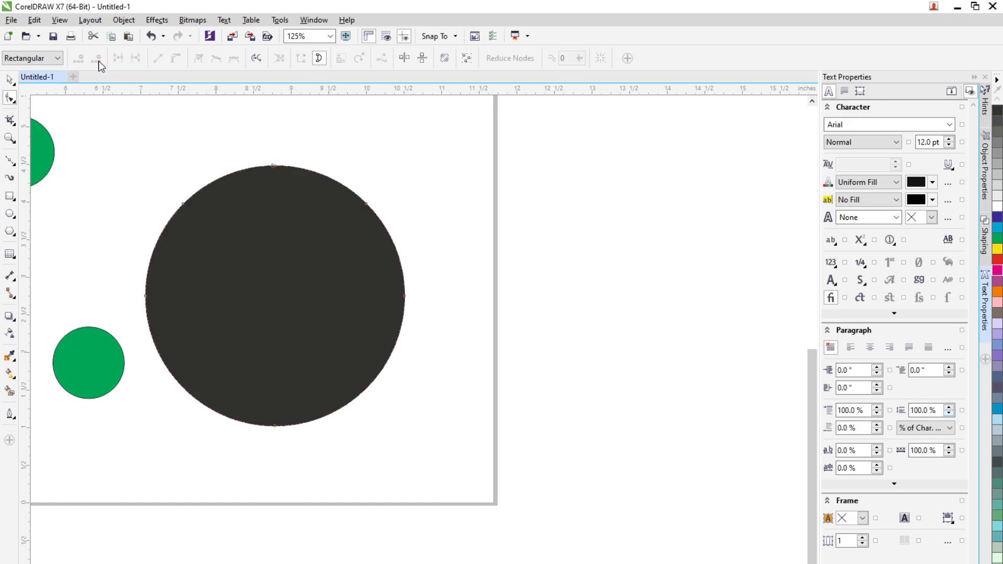
{"action": "left_click_drag", "start_coordinate": [412, 172], "coordinate": [347, 219]}
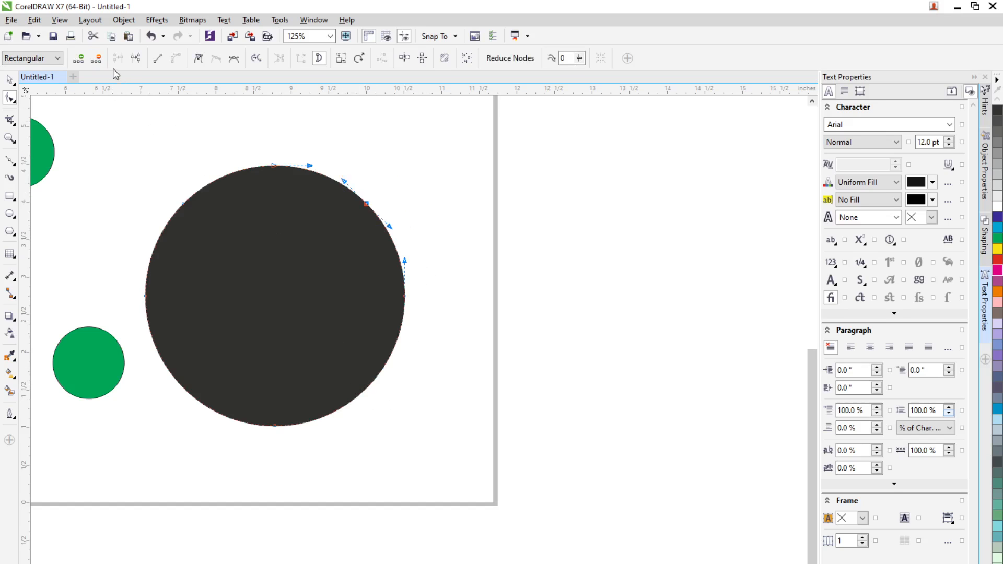
{"action": "left_click", "coordinate": [96, 58]}
{"action": "left_click_drag", "start_coordinate": [142, 148], "coordinate": [214, 222]}
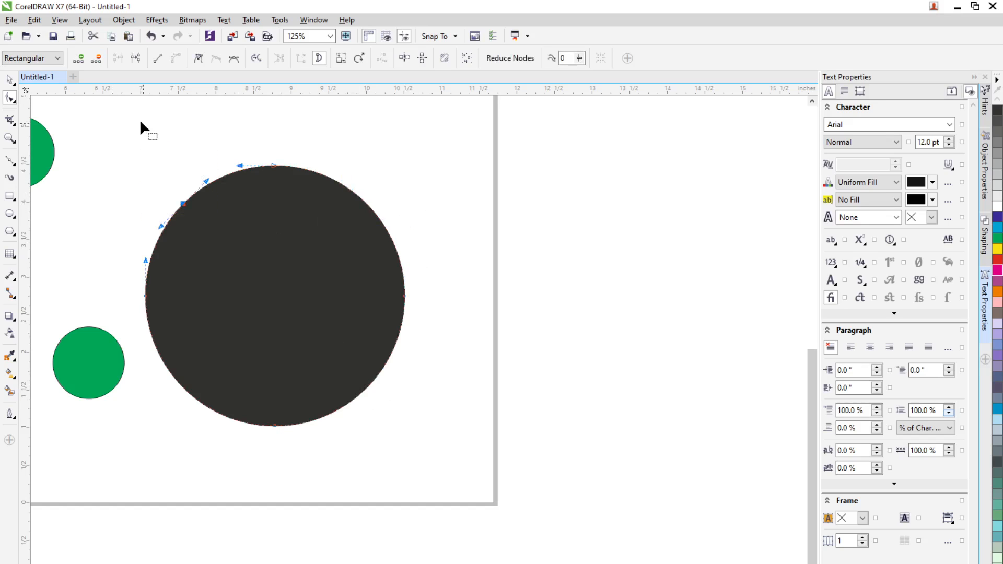
{"action": "left_click", "coordinate": [97, 59]}
- Convert the black shape's upper-right and lower-right curve segments to straight lines, and select its leftmost node
{"action": "left_click_drag", "start_coordinate": [432, 251], "coordinate": [381, 341]}
{"action": "left_click", "coordinate": [158, 59]}
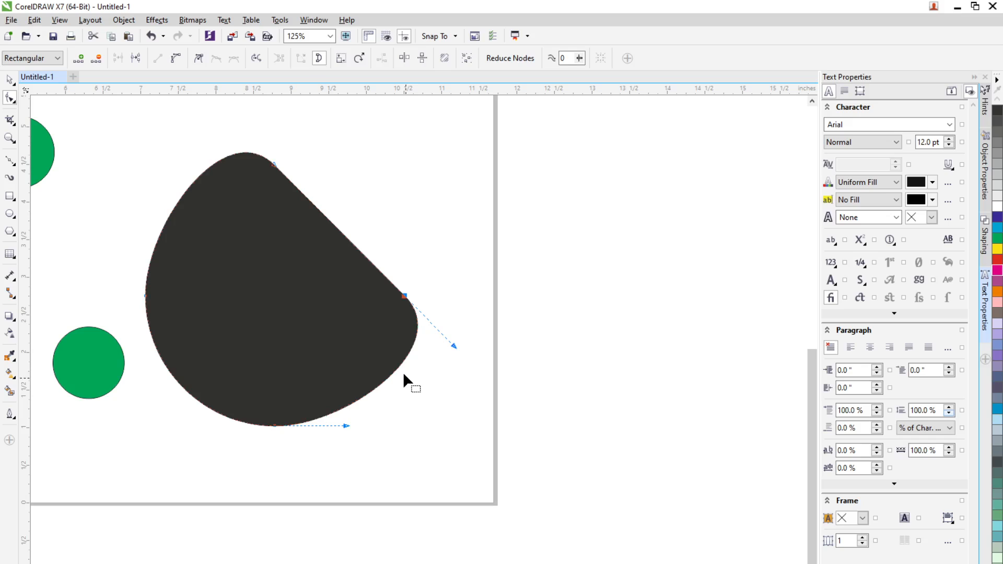
{"action": "left_click_drag", "start_coordinate": [313, 471], "coordinate": [242, 403]}
{"action": "left_click", "coordinate": [157, 58]}
{"action": "left_click_drag", "start_coordinate": [117, 265], "coordinate": [171, 321]}
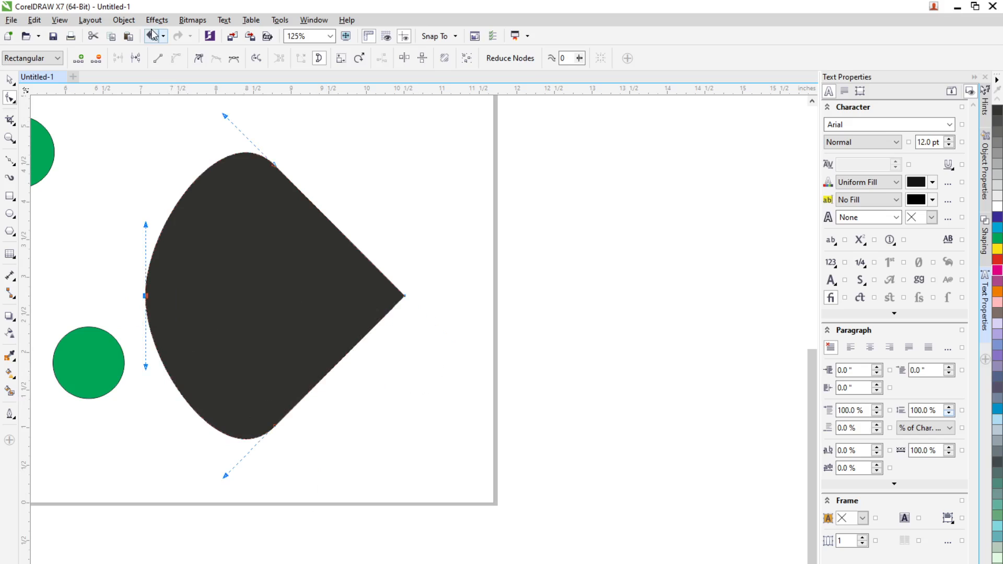
- Convert the black shape's remaining curved segments to straight lines to form a diamond
{"action": "left_click", "coordinate": [158, 59]}
{"action": "left_click_drag", "start_coordinate": [218, 141], "coordinate": [292, 190]}
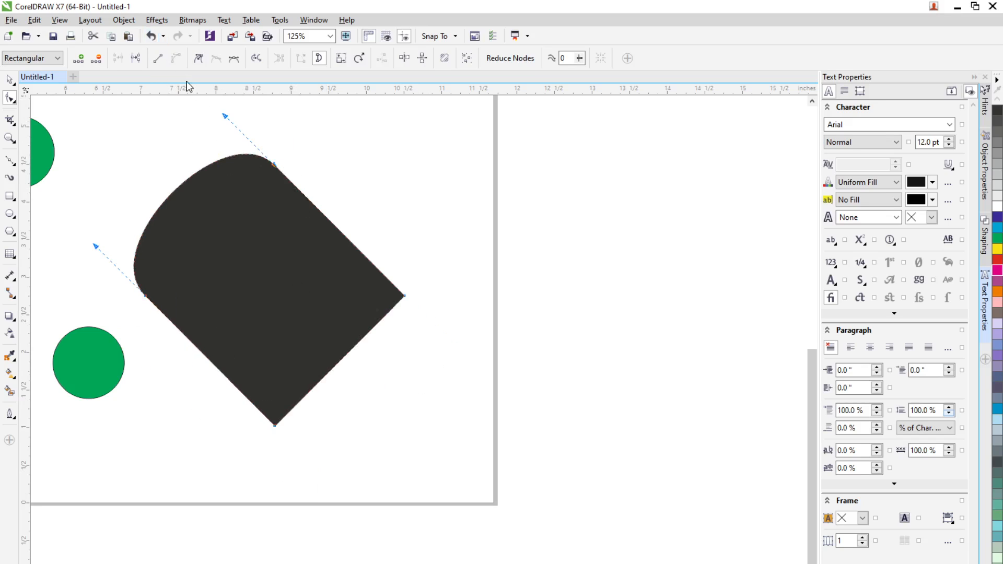
{"action": "left_click", "coordinate": [158, 59]}
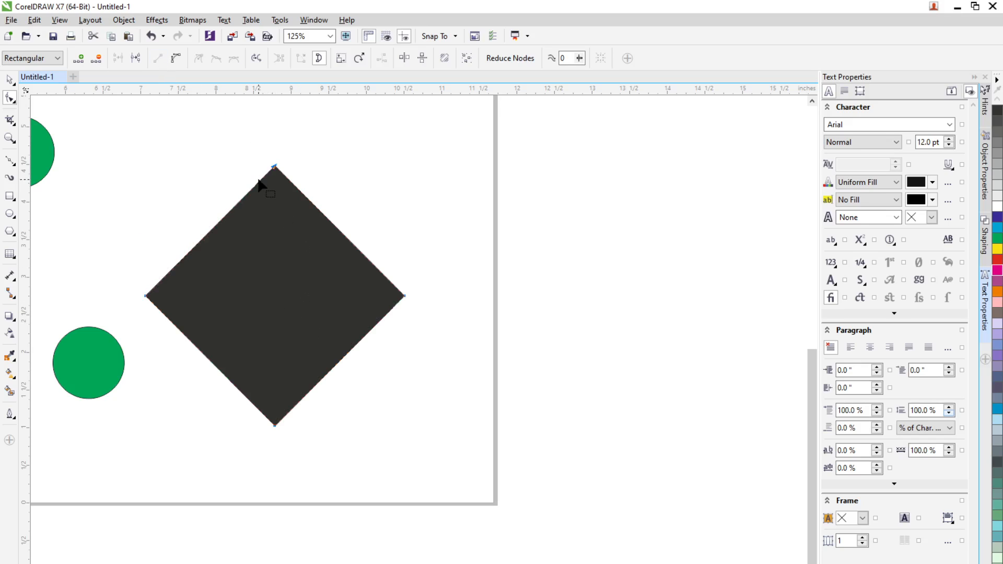
- Break the diamond's outline at its top node and pull the two loose end nodes apart
{"action": "left_click", "coordinate": [137, 60]}
{"action": "left_click_drag", "start_coordinate": [275, 168], "coordinate": [374, 179]}
{"action": "mouse_move", "coordinate": [275, 168]}
{"action": "left_mouse_down"}
{"action": "mouse_move", "coordinate": [285, 174]}
{"action": "mouse_move", "coordinate": [270, 173]}
{"action": "left_mouse_up"}
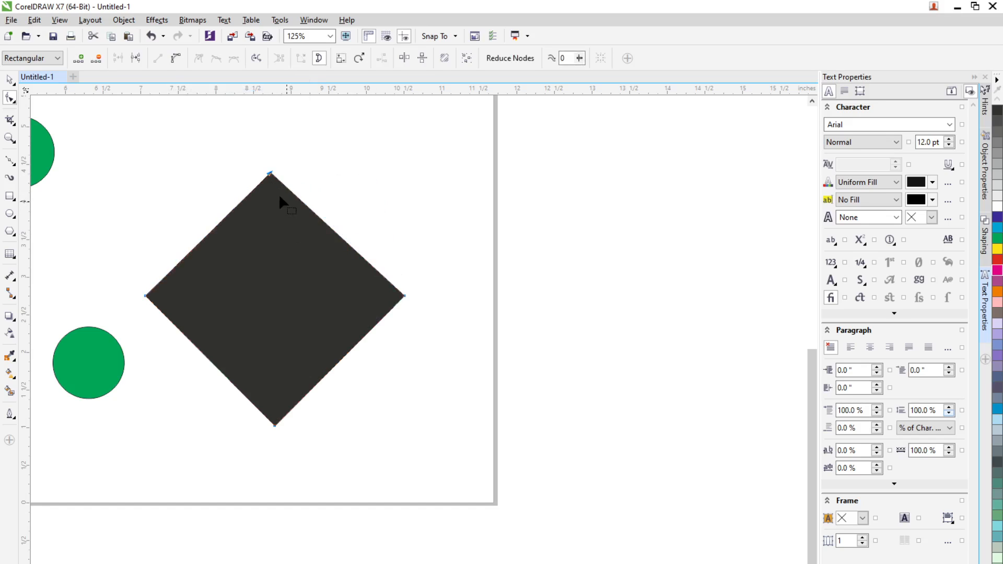
{"action": "left_click", "coordinate": [136, 60]}
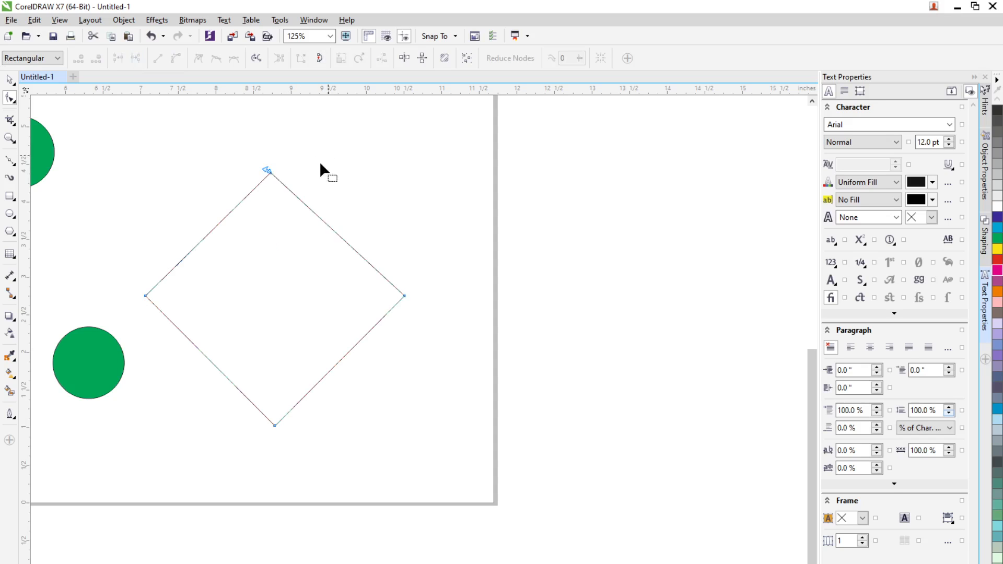
{"action": "left_click_drag", "start_coordinate": [271, 174], "coordinate": [387, 171]}
{"action": "left_click_drag", "start_coordinate": [268, 171], "coordinate": [192, 155]}
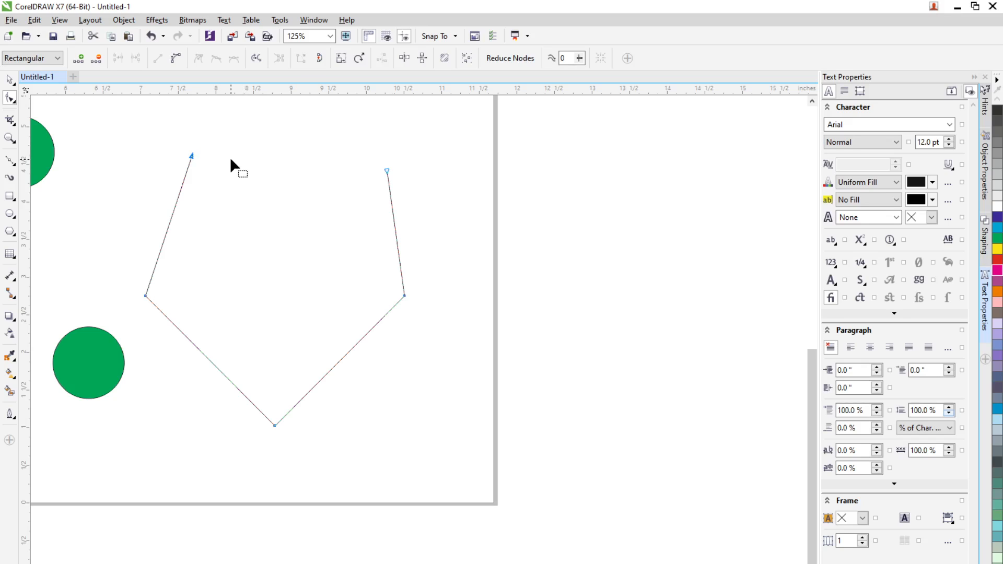
- Rejoin the two loose end nodes above the diamond's centre and nudge the joined node slightly upward
{"action": "left_click_drag", "start_coordinate": [192, 155], "coordinate": [260, 164]}
{"action": "left_click_drag", "start_coordinate": [384, 171], "coordinate": [261, 164]}
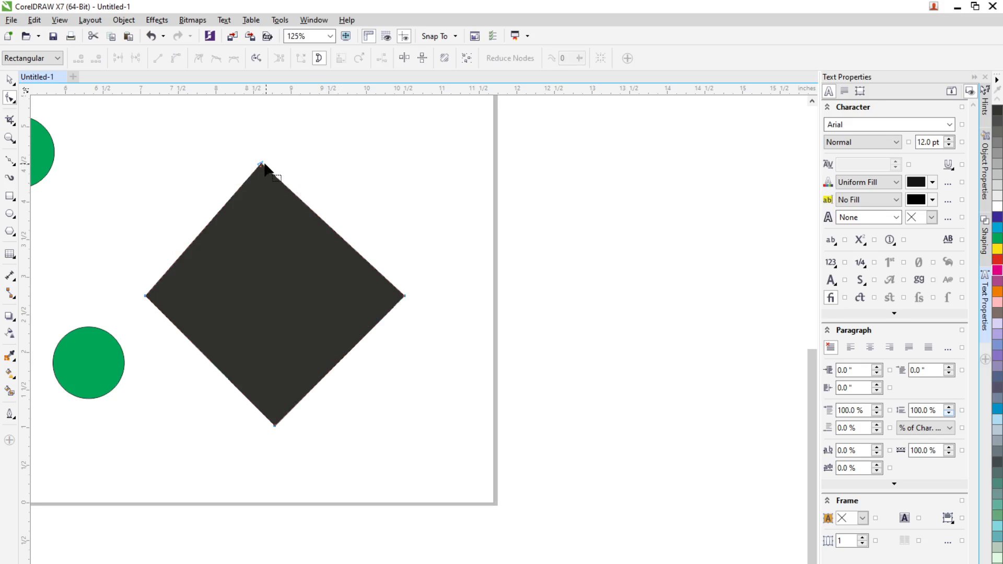
{"action": "mouse_move", "coordinate": [261, 164]}
{"action": "left_mouse_down"}
{"action": "mouse_move", "coordinate": [330, 162]}
{"action": "mouse_move", "coordinate": [222, 155]}
{"action": "mouse_move", "coordinate": [268, 156]}
{"action": "left_mouse_up"}
- Shift the diamond's upper-left edge, with its top and left nodes, slightly downward
{"action": "left_click", "coordinate": [321, 167]}
{"action": "left_click", "coordinate": [236, 163]}
{"action": "left_click", "coordinate": [315, 168]}
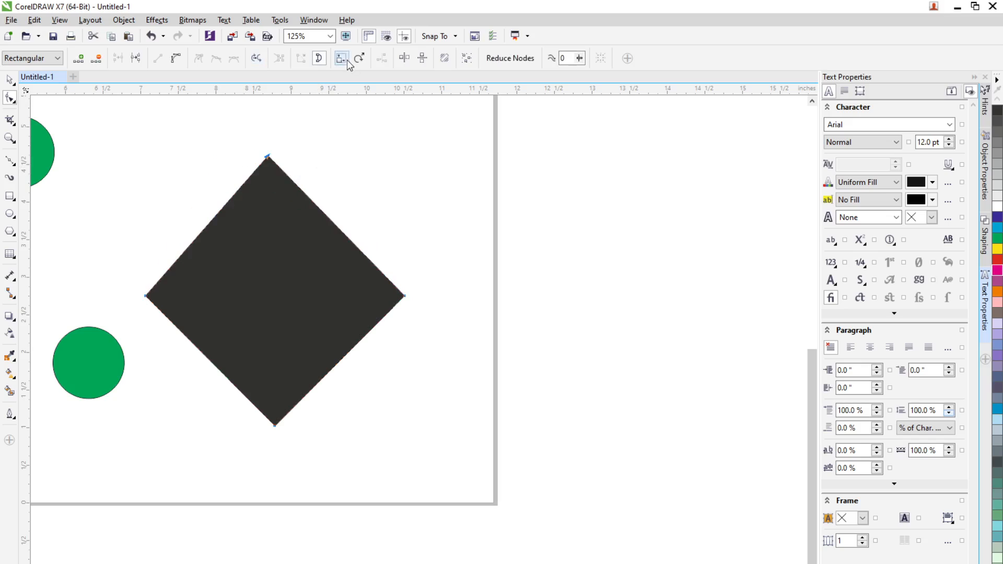
{"action": "left_click_drag", "start_coordinate": [266, 158], "coordinate": [269, 184]}
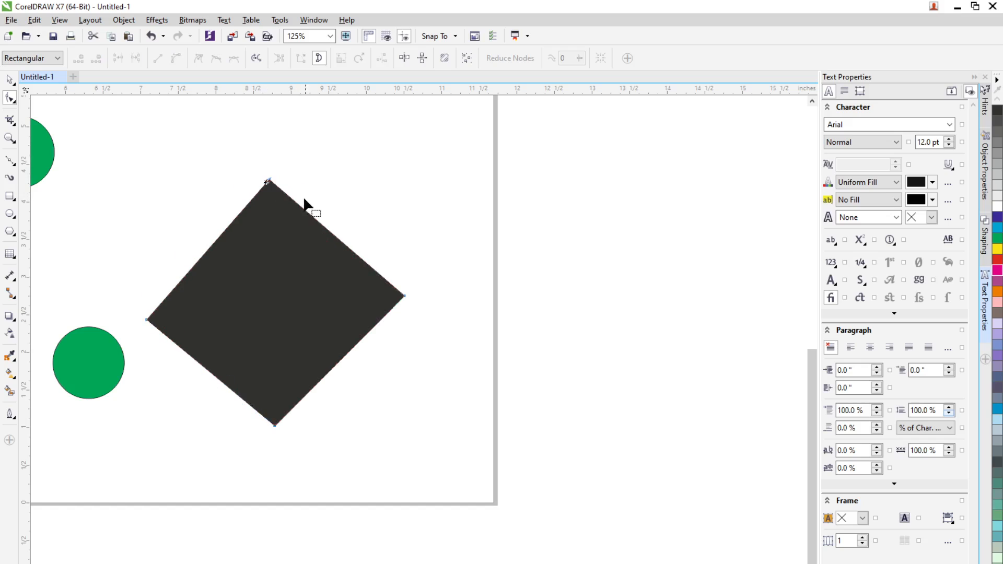
- Convert the diamond's upper-left edge to a curve and bow it outward
{"action": "left_click", "coordinate": [269, 181]}
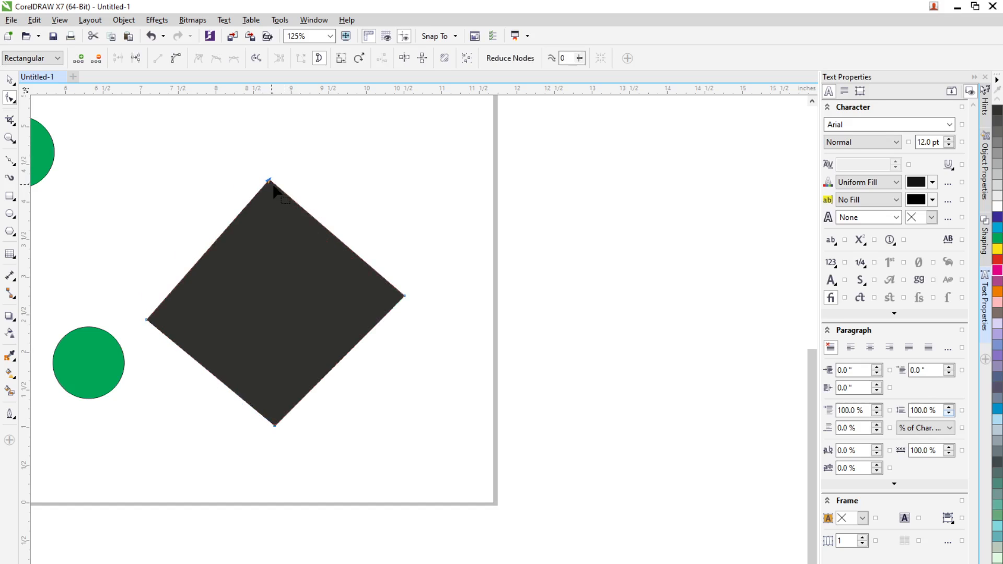
{"action": "left_click", "coordinate": [176, 59]}
{"action": "left_click", "coordinate": [211, 254]}
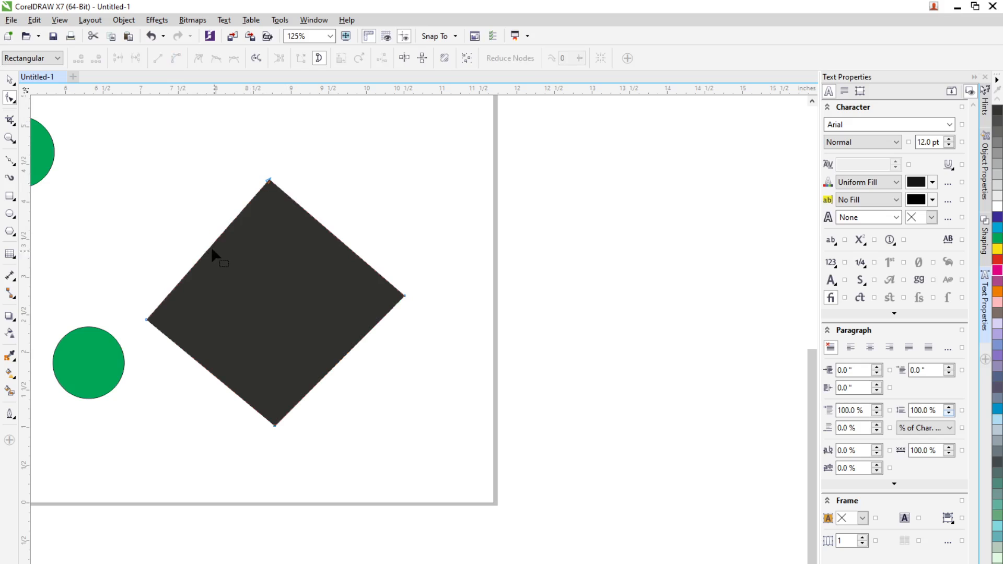
{"action": "left_click_drag", "start_coordinate": [211, 252], "coordinate": [179, 205]}
- Convert the shape's upper-right edge to a curve and bow it outward
{"action": "left_click", "coordinate": [405, 295]}
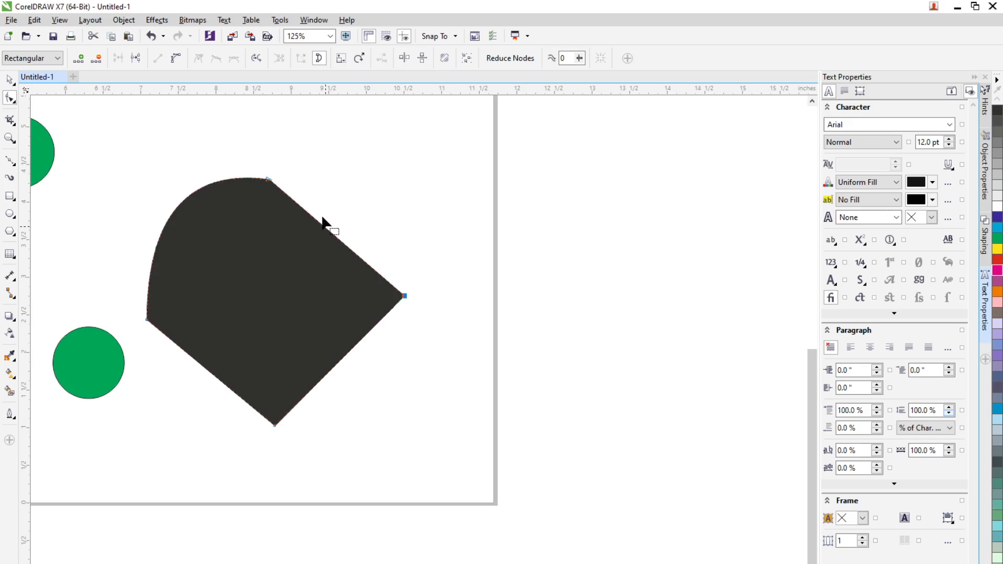
{"action": "left_click", "coordinate": [176, 58]}
{"action": "left_click_drag", "start_coordinate": [332, 235], "coordinate": [358, 210]}
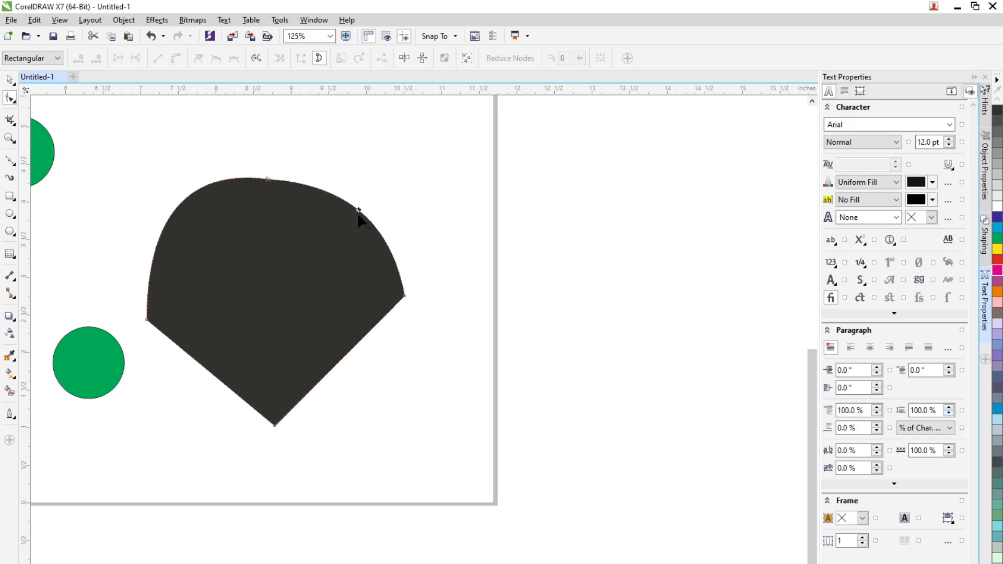
- Convert the two lower edges to curves, bowing the right one outward and the left one inward
{"action": "left_click", "coordinate": [274, 425]}
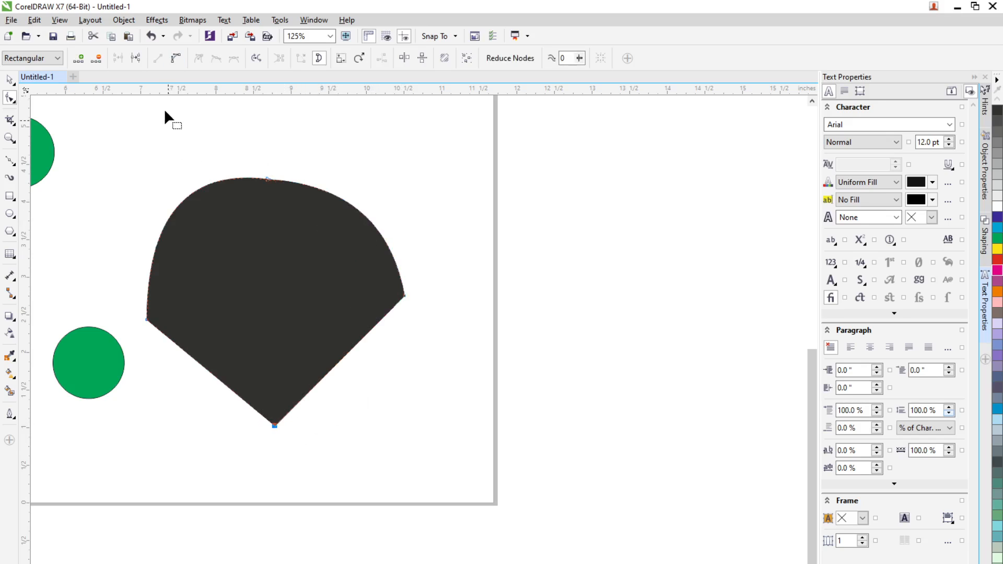
{"action": "left_click", "coordinate": [177, 58]}
{"action": "left_click_drag", "start_coordinate": [337, 367], "coordinate": [360, 400]}
{"action": "left_click_drag", "start_coordinate": [139, 308], "coordinate": [256, 347]}
{"action": "left_click", "coordinate": [179, 58]}
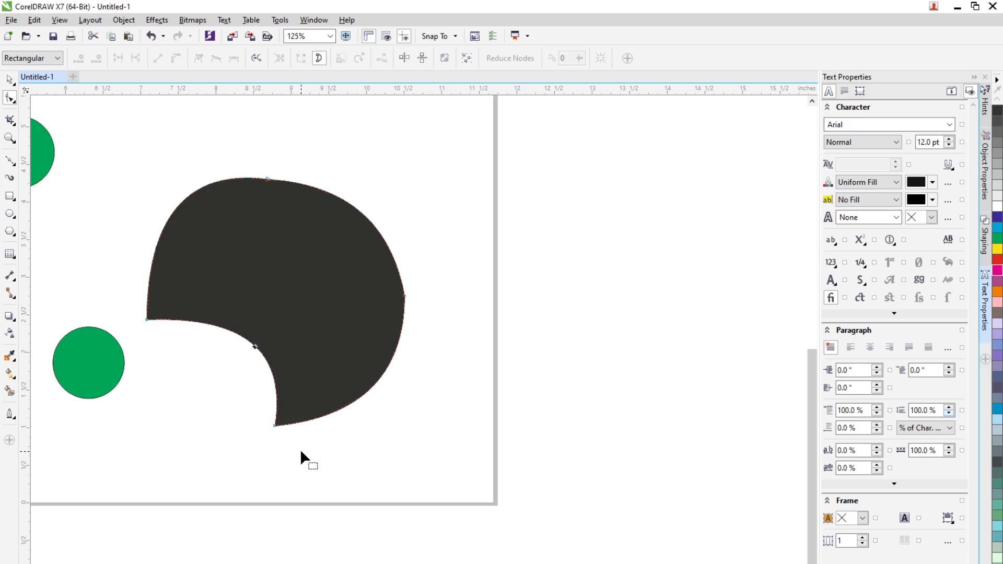
- Move the shape's right node handles independently to form a sharp notch with a protruding lower lobe
{"action": "left_click", "coordinate": [405, 296]}
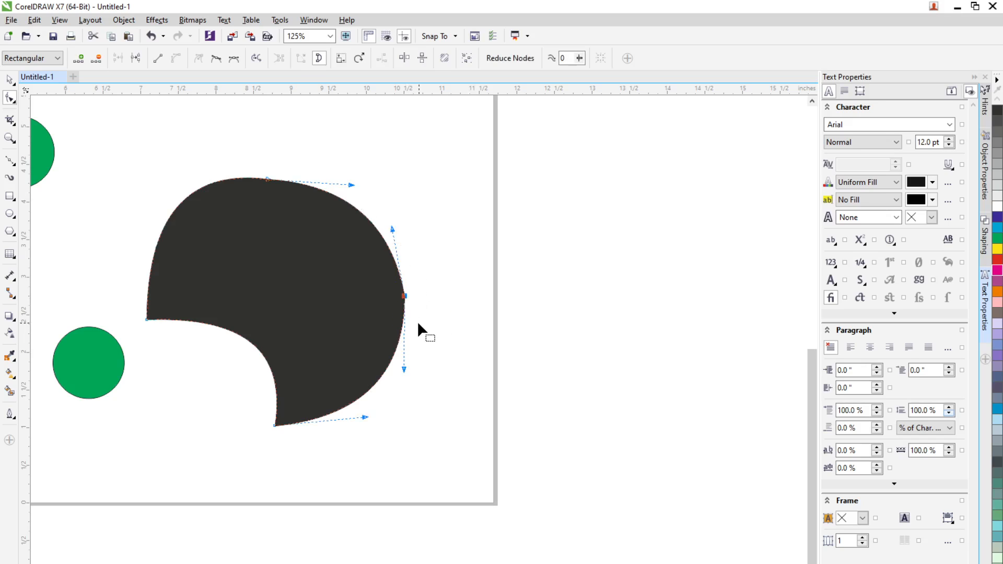
{"action": "left_click_drag", "start_coordinate": [404, 369], "coordinate": [548, 323]}
{"action": "left_click_drag", "start_coordinate": [391, 228], "coordinate": [428, 244]}
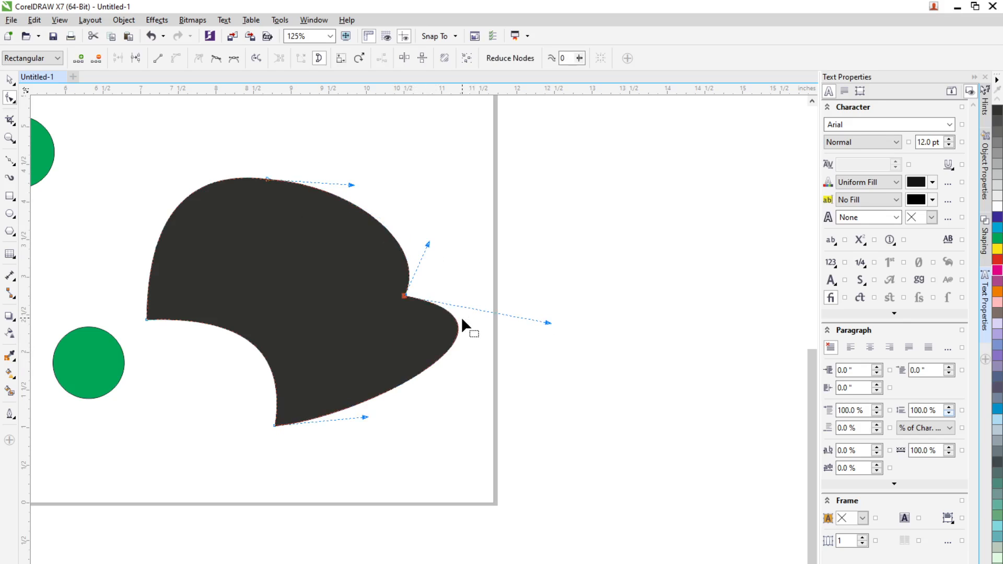
{"action": "left_click_drag", "start_coordinate": [433, 285], "coordinate": [393, 303]}
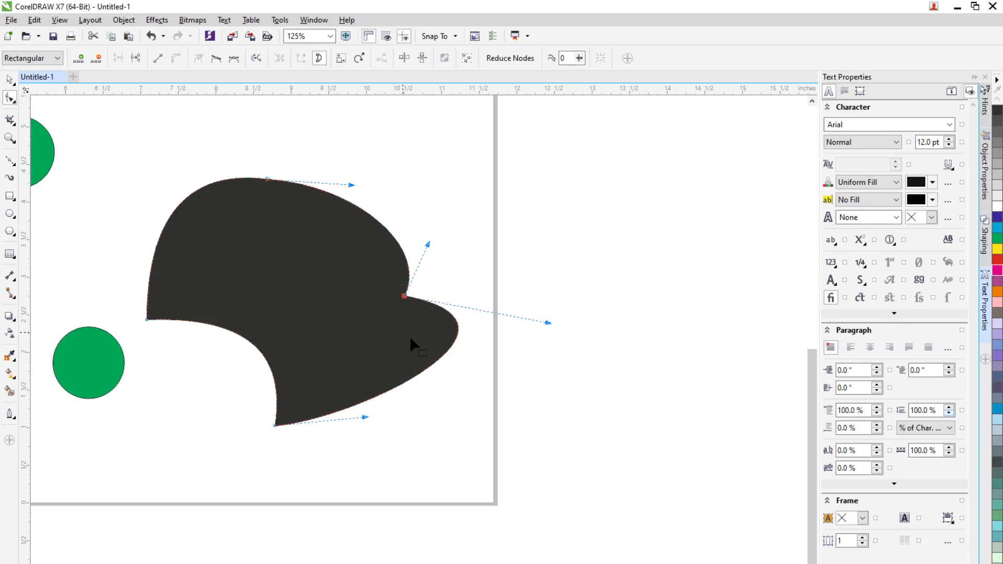
- Try the smooth and symmetrical node types on the shape's right node, undoing each change
{"action": "left_click", "coordinate": [217, 58]}
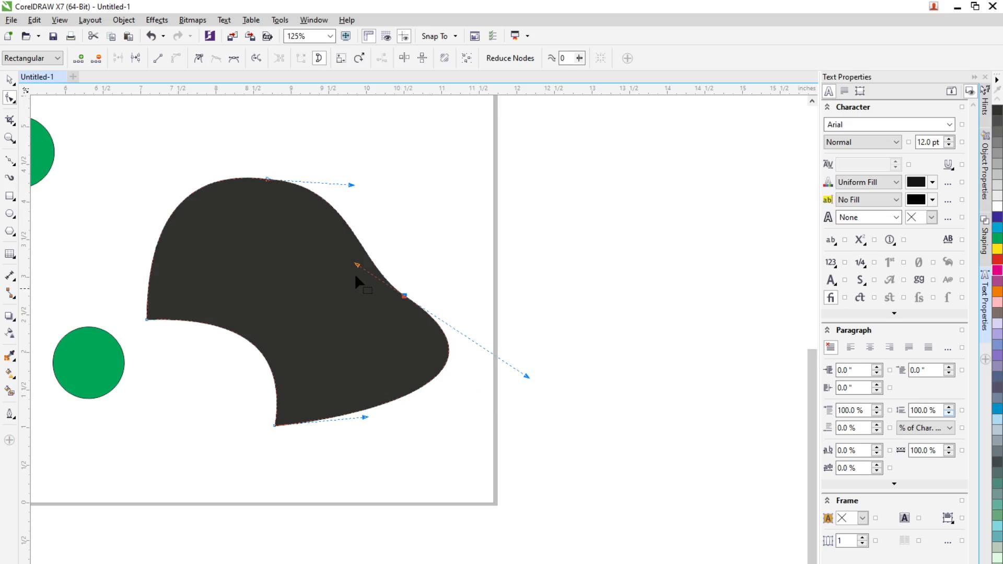
{"action": "key", "text": "ctrl+z"}
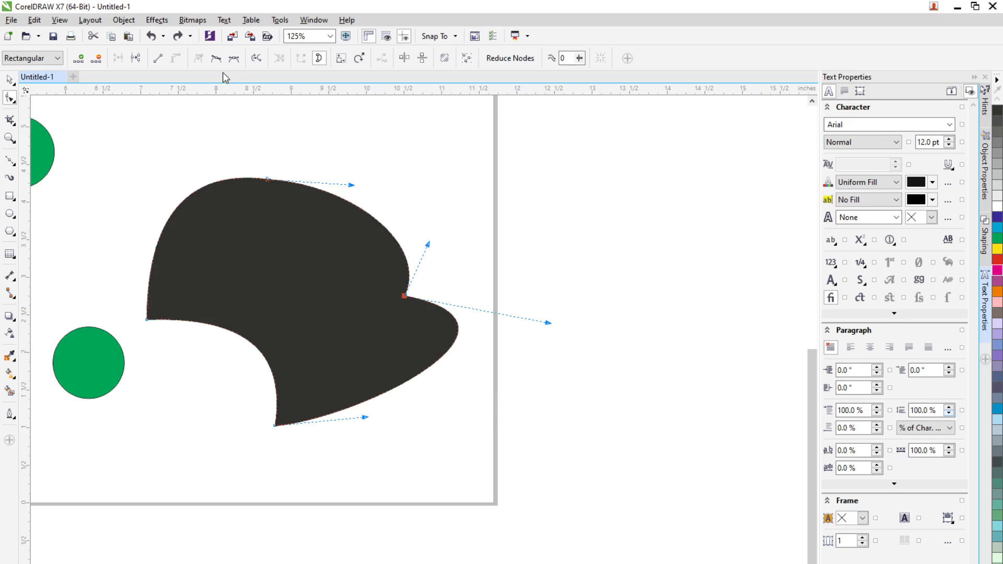
{"action": "left_click", "coordinate": [232, 59]}
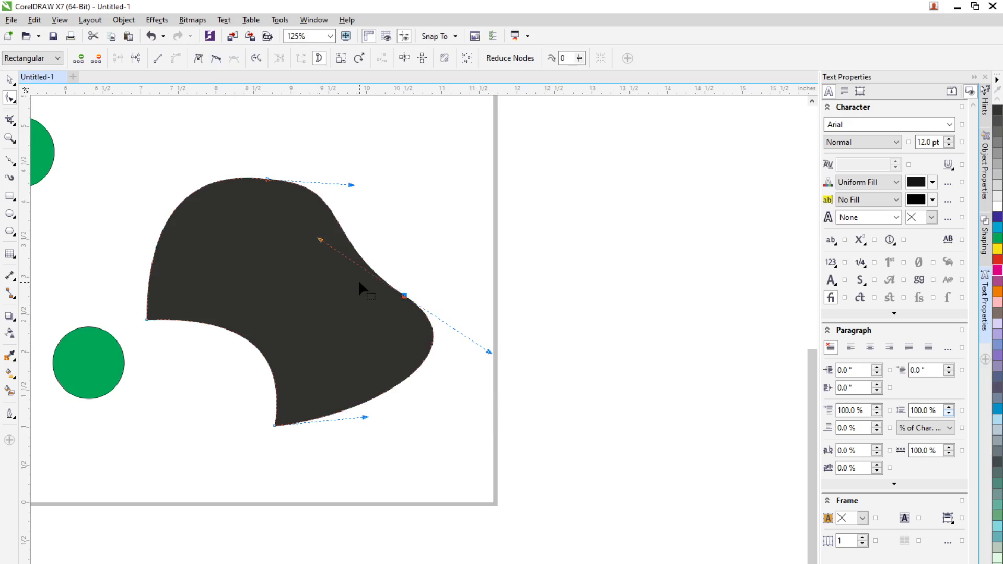
{"action": "key", "text": "ctrl+z"}
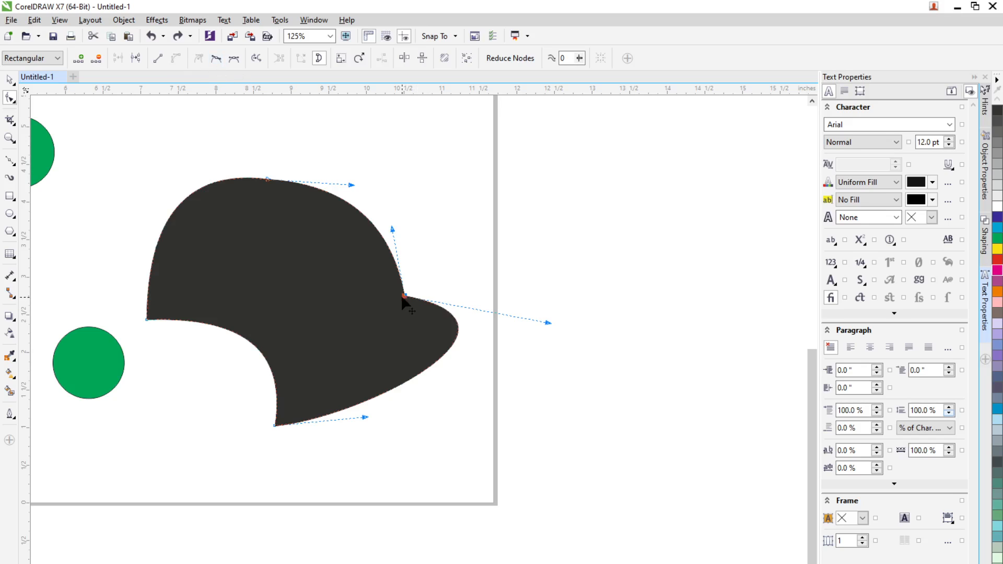
{"action": "left_click", "coordinate": [213, 59]}
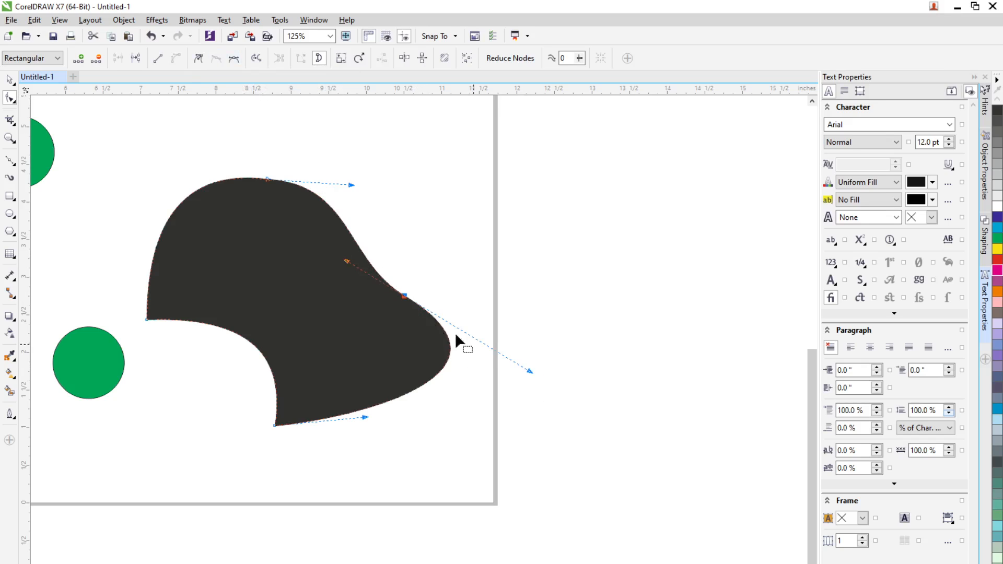
{"action": "left_click", "coordinate": [457, 267]}
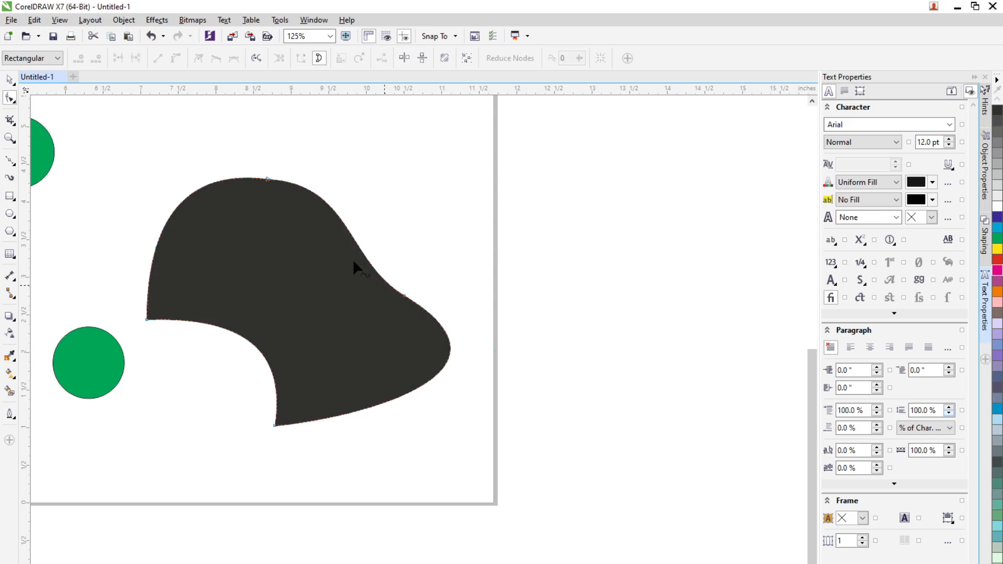
{"action": "key", "text": "ctrl+z"}
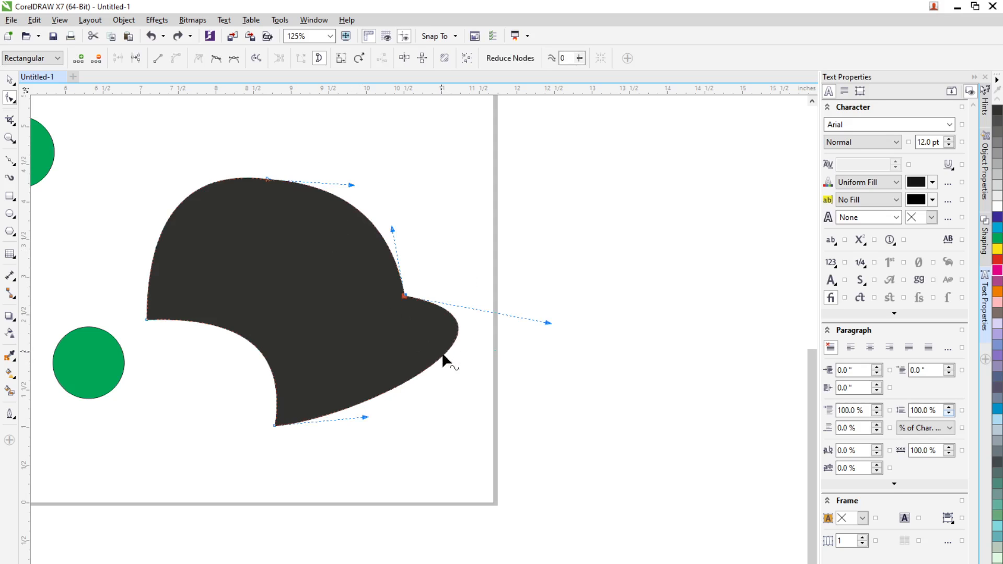
- Reposition the right node's two handles separately, then make the node symmetrical and swing its paired handles
{"action": "left_click_drag", "start_coordinate": [393, 230], "coordinate": [465, 213]}
{"action": "left_click_drag", "start_coordinate": [544, 321], "coordinate": [546, 298]}
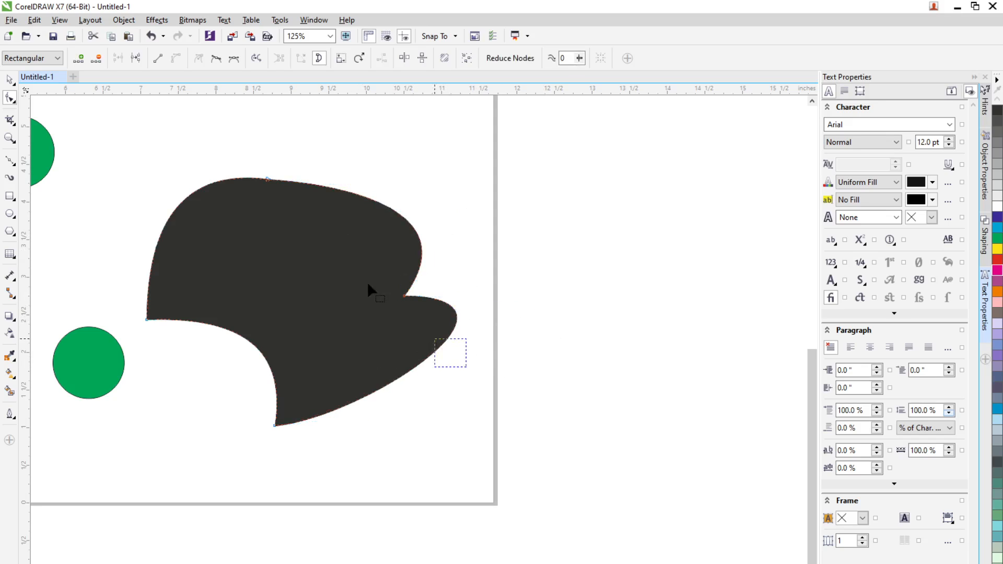
{"action": "left_click", "coordinate": [235, 60]}
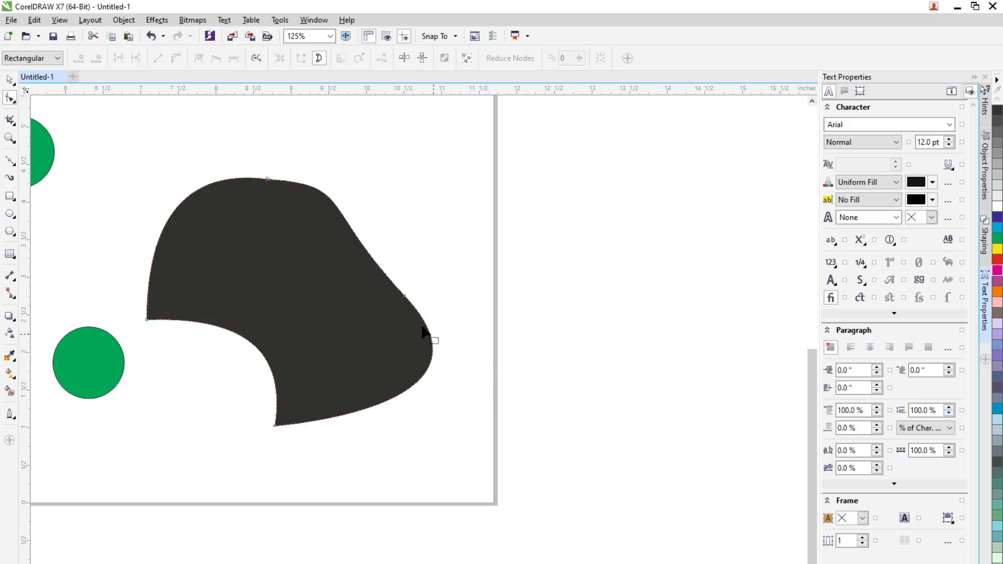
{"action": "left_click_drag", "start_coordinate": [487, 386], "coordinate": [527, 347]}
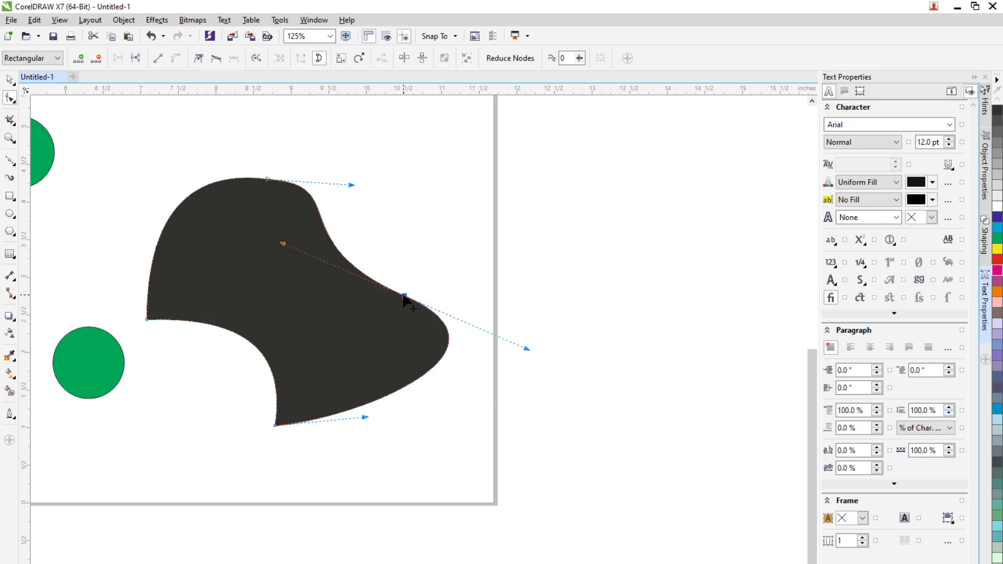
- Change the right node to a cusp, aiming its upper handle up and outward and its lower handle nearly horizontal
{"action": "left_click", "coordinate": [198, 61]}
{"action": "left_click_drag", "start_coordinate": [283, 243], "coordinate": [444, 202]}
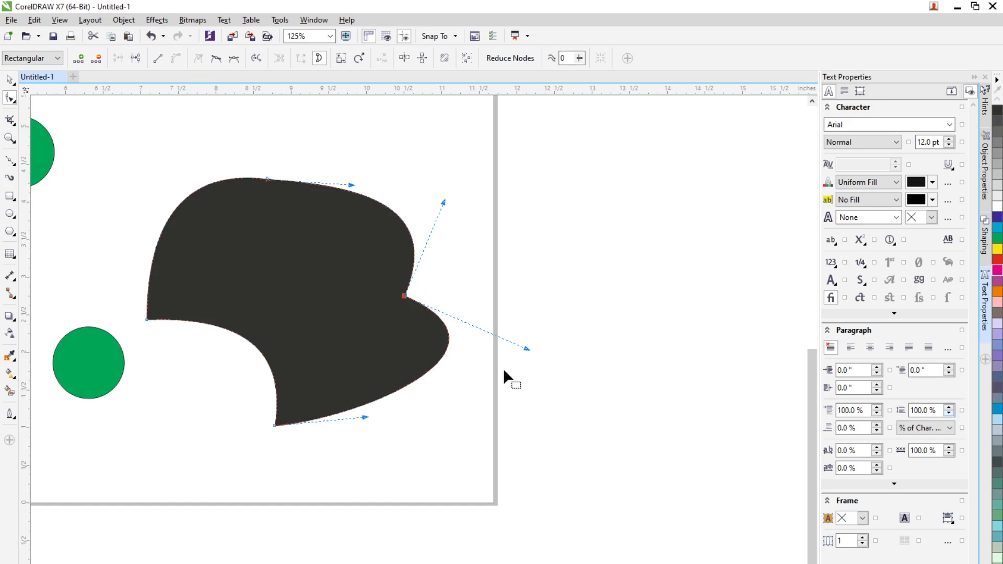
{"action": "left_click_drag", "start_coordinate": [525, 350], "coordinate": [538, 300]}
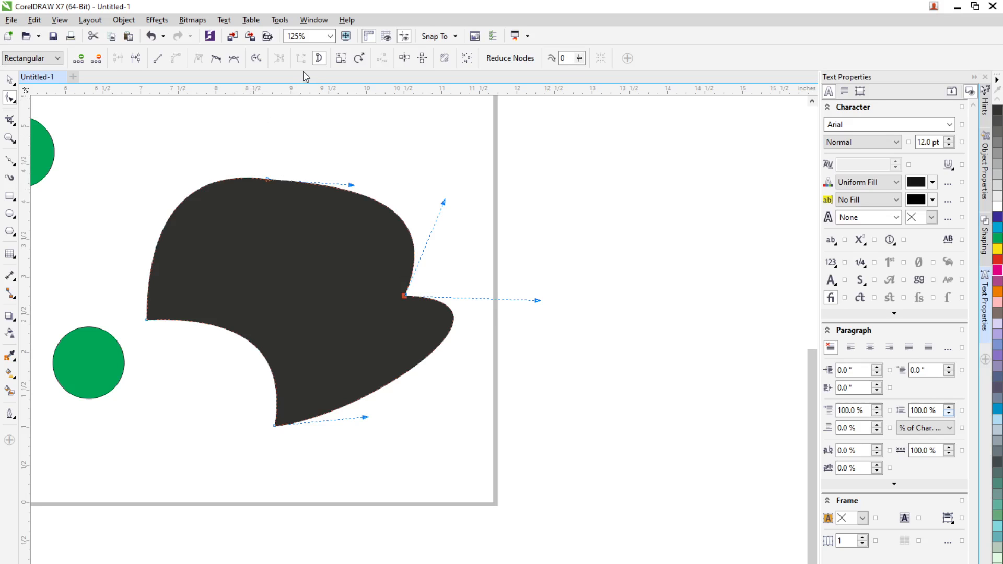
- Move the whole black shape down and to the right, centring it at about X 10.2 in, Y 1.93 in
{"action": "key", "text": "space"}
{"action": "left_click_drag", "start_coordinate": [407, 300], "coordinate": [489, 356]}
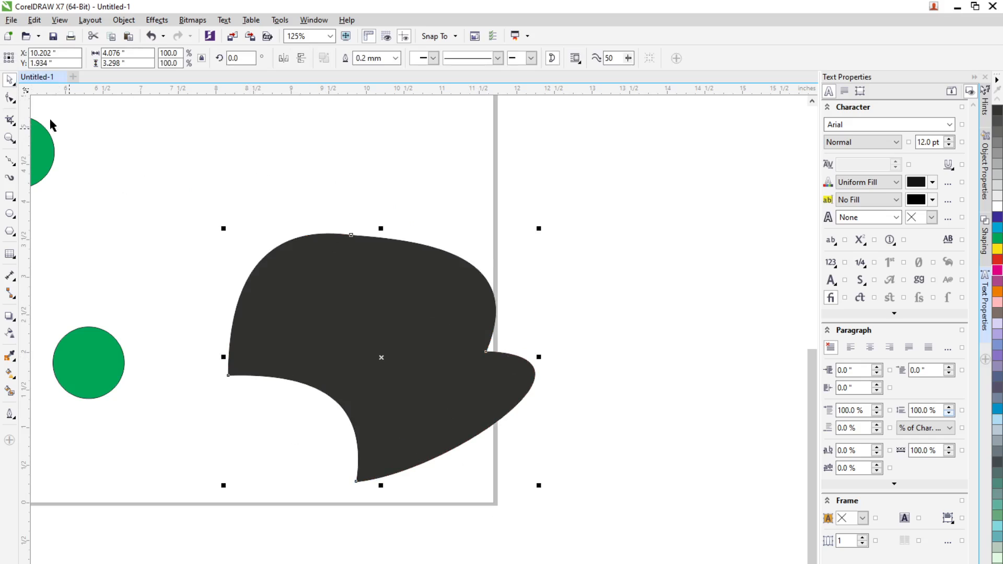
- Edit the shape's top node, pulling its left handle up into a tall peak and swinging it toward the upper left
{"action": "left_click", "coordinate": [10, 97]}
{"action": "left_click_drag", "start_coordinate": [348, 237], "coordinate": [354, 224]}
{"action": "left_click", "coordinate": [350, 235]}
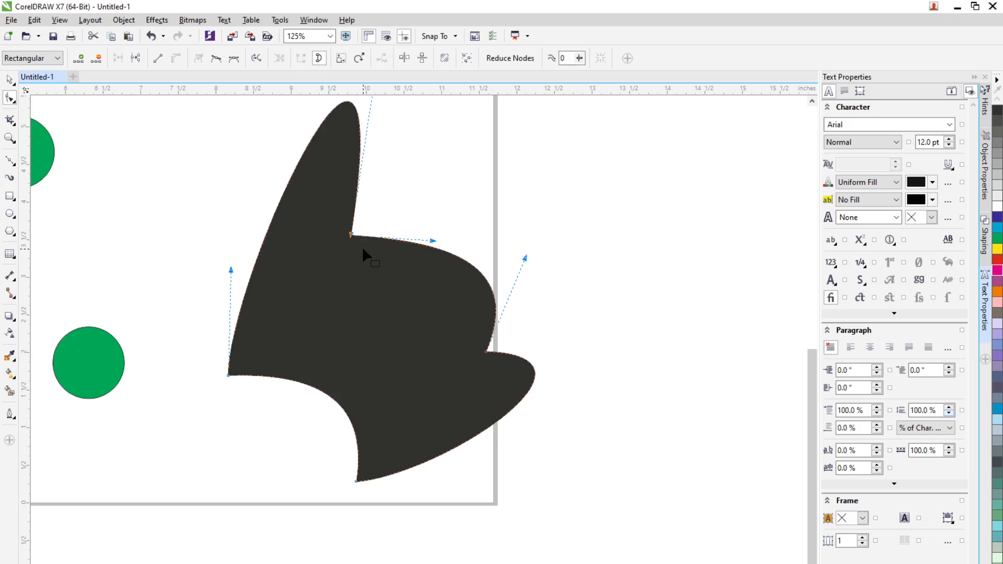
{"action": "left_click", "coordinate": [366, 223]}
{"action": "left_click_drag", "start_coordinate": [351, 235], "coordinate": [375, 238]}
{"action": "scroll", "coordinate": [391, 213], "scroll_direction": "up", "scroll_amount": 5}
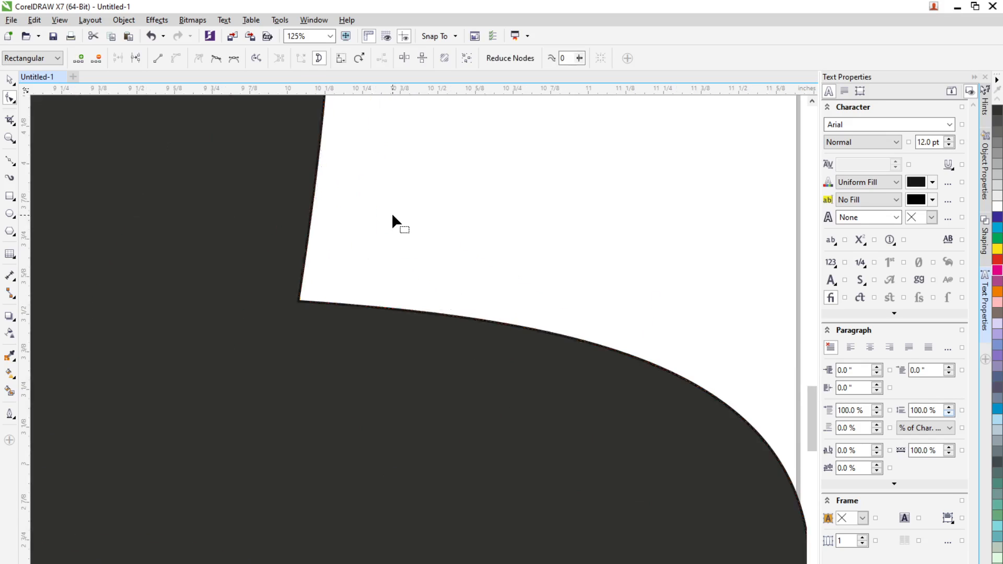
{"action": "scroll", "coordinate": [409, 242], "scroll_direction": "down", "scroll_amount": 5}
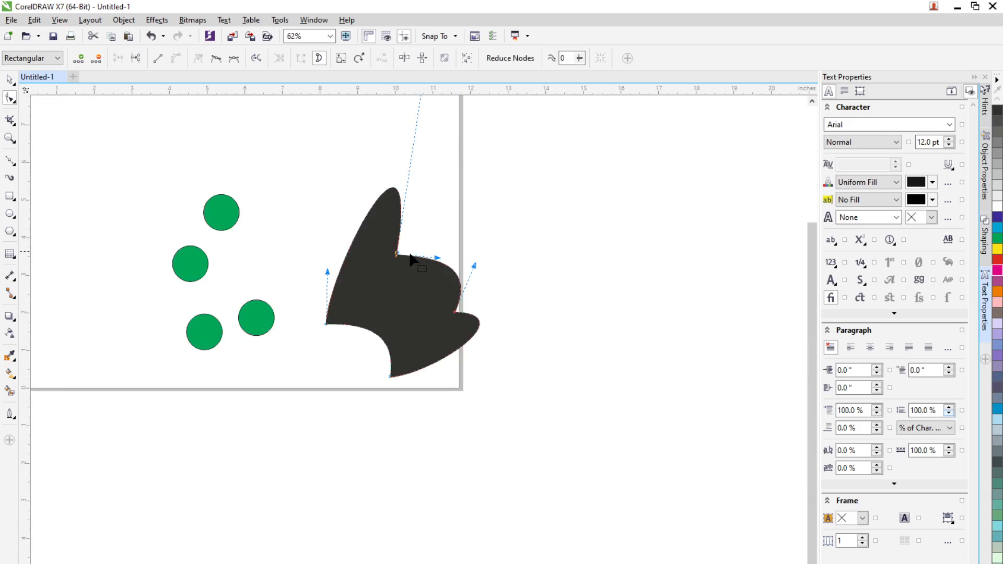
{"action": "scroll", "coordinate": [441, 126], "scroll_direction": "up", "scroll_amount": 3}
{"action": "scroll", "coordinate": [440, 128], "scroll_direction": "down", "scroll_amount": 8}
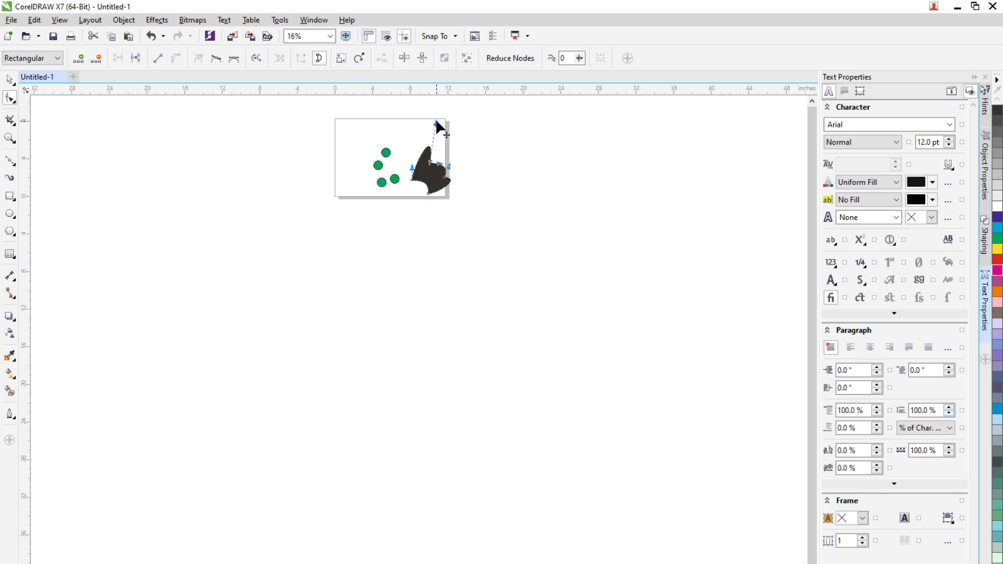
{"action": "scroll", "coordinate": [424, 164], "scroll_direction": "up", "scroll_amount": 8}
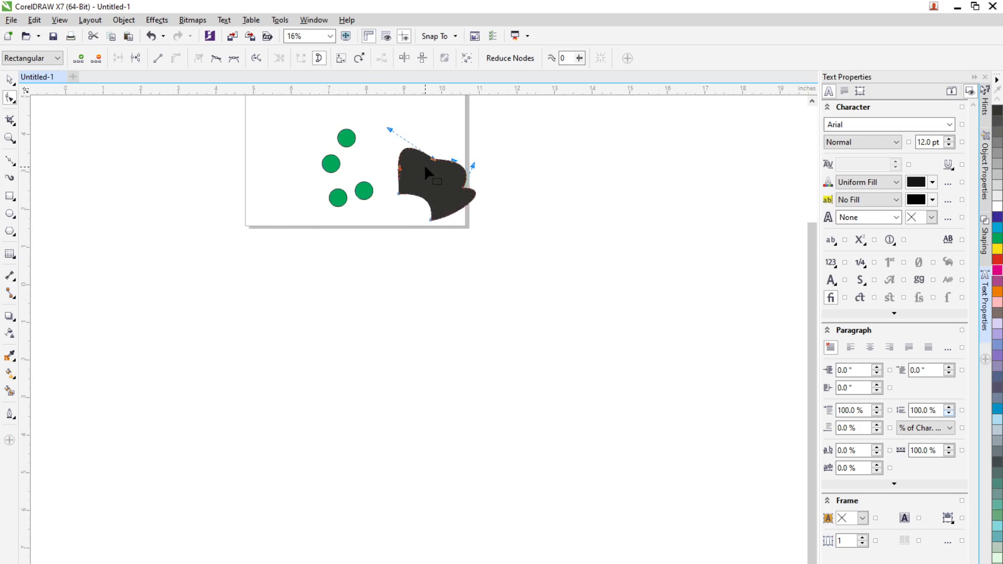
- Break the curve at the black shape's top node and pull one loose end up and to the right
{"action": "scroll", "coordinate": [480, 104], "scroll_direction": "up", "scroll_amount": 5}
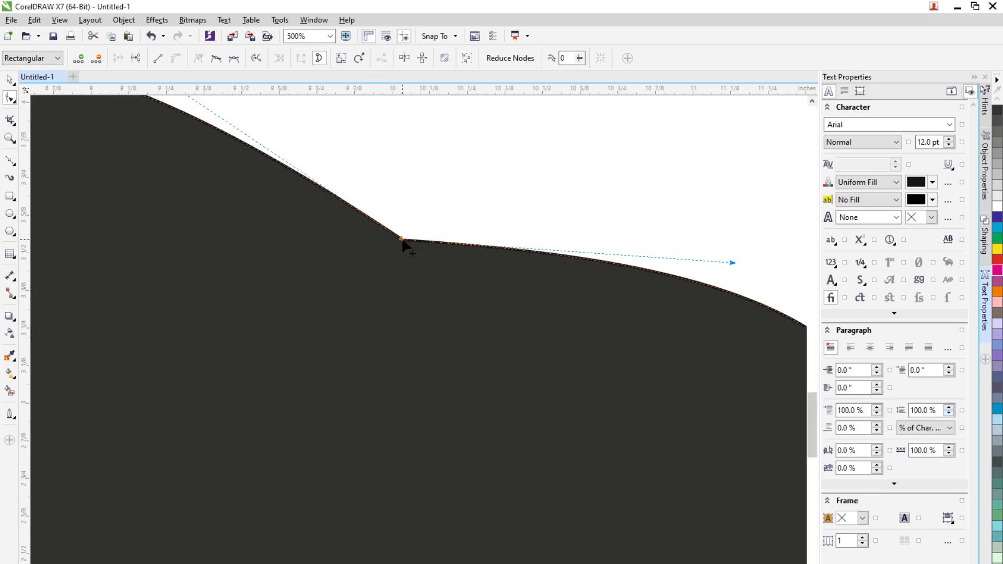
{"action": "left_click", "coordinate": [135, 58]}
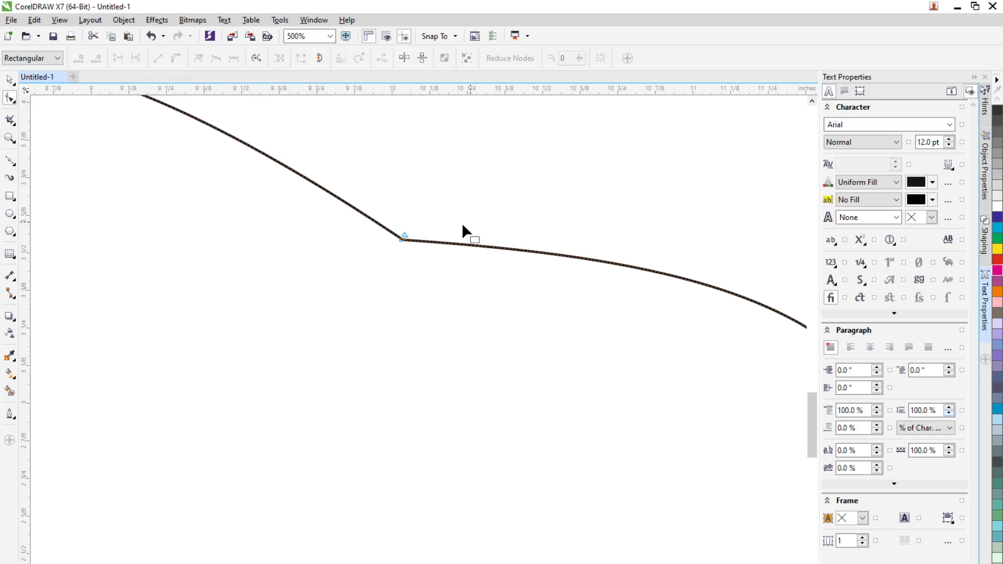
{"action": "left_click_drag", "start_coordinate": [403, 240], "coordinate": [525, 194]}
- Join the two loose end nodes into a single node, then undo the join
{"action": "left_click_drag", "start_coordinate": [566, 167], "coordinate": [377, 247]}
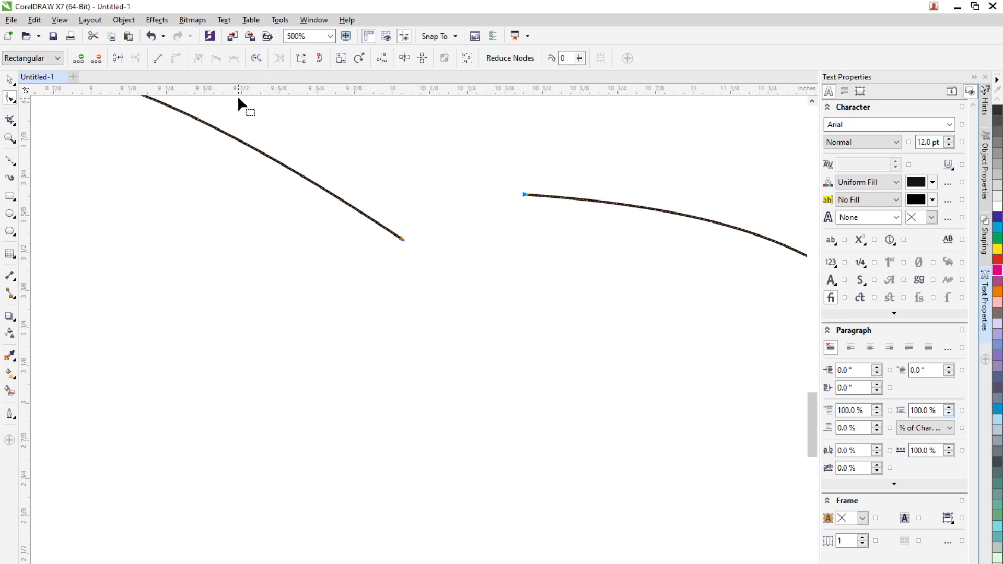
{"action": "left_click", "coordinate": [120, 61]}
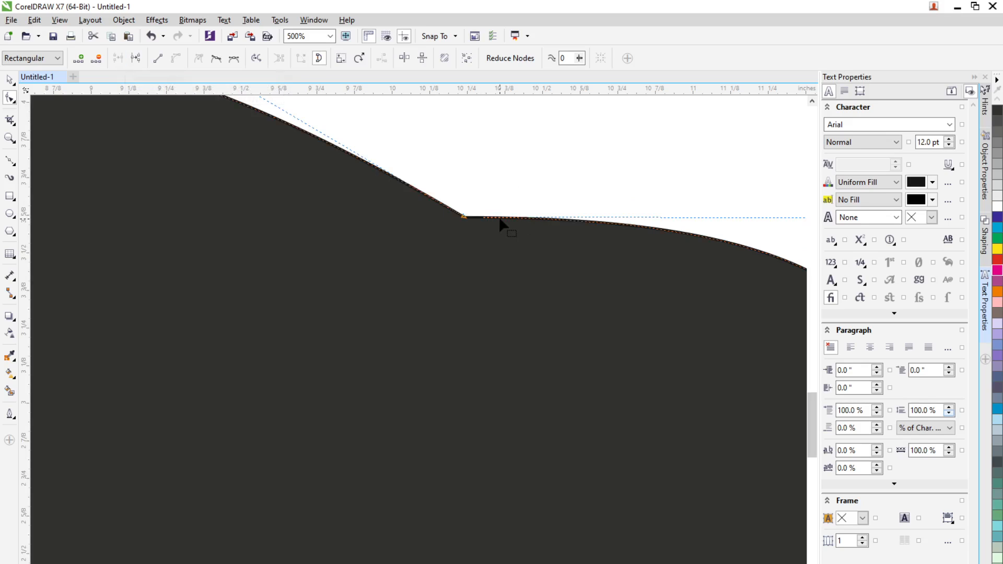
{"action": "scroll", "coordinate": [500, 224], "scroll_direction": "down", "scroll_amount": 4}
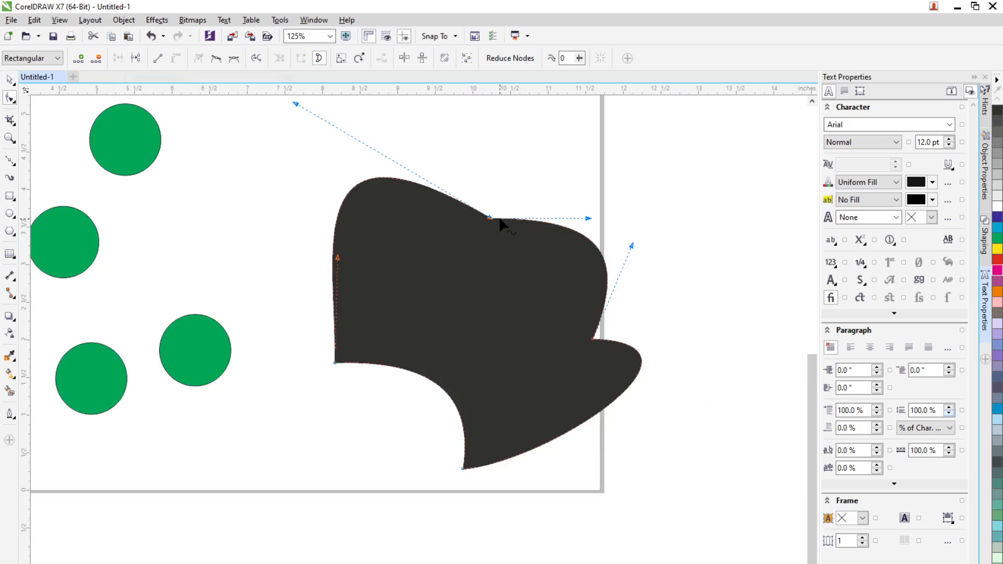
{"action": "key", "text": "ctrl+z"}
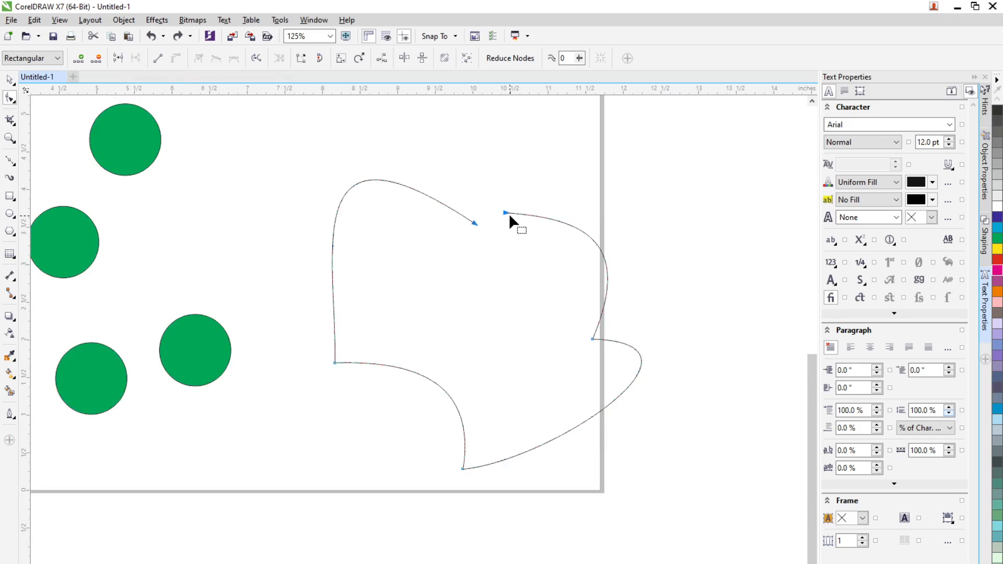
- Close the open curve with a straight segment between its two end nodes, then undo it
{"action": "scroll", "coordinate": [509, 214], "scroll_direction": "up", "scroll_amount": 2}
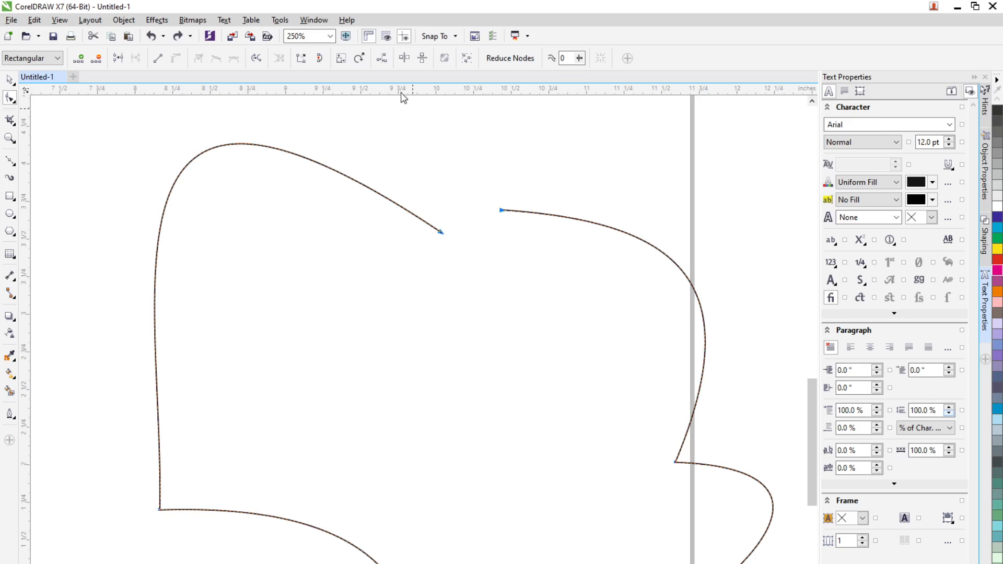
{"action": "left_click", "coordinate": [339, 59]}
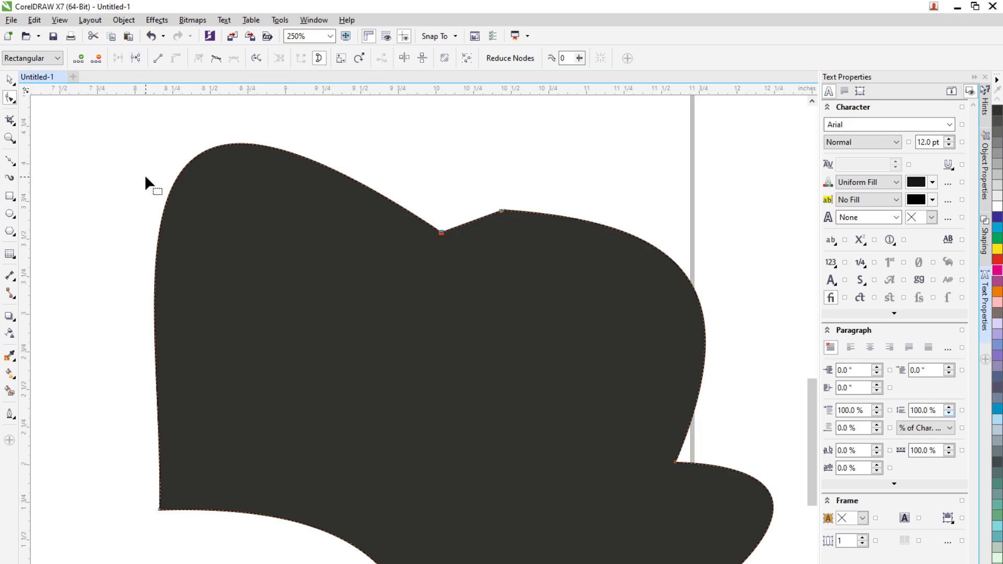
{"action": "key", "text": "ctrl+z"}
- Close the curve by moving its right end node onto the left one, then undo that move
{"action": "left_click", "coordinate": [502, 225]}
{"action": "left_click_drag", "start_coordinate": [500, 208], "coordinate": [441, 226]}
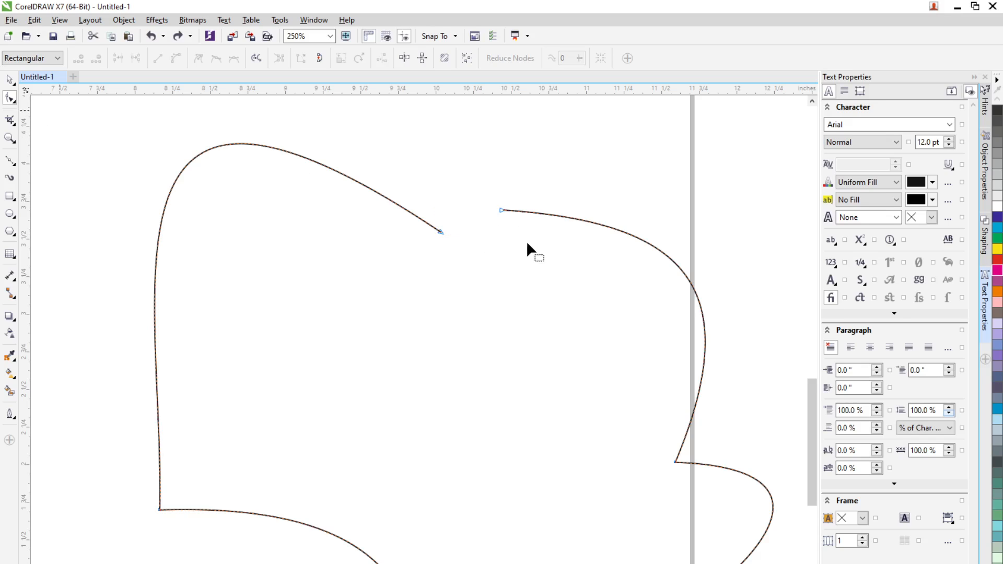
{"action": "left_click", "coordinate": [501, 210]}
{"action": "left_click_drag", "start_coordinate": [501, 209], "coordinate": [447, 234]}
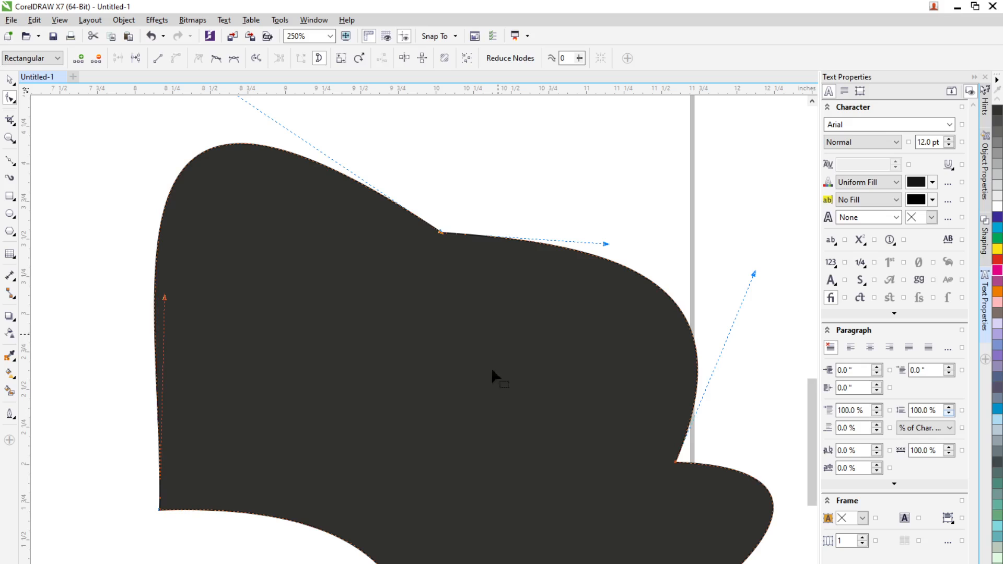
{"action": "key", "text": "ctrl+z"}
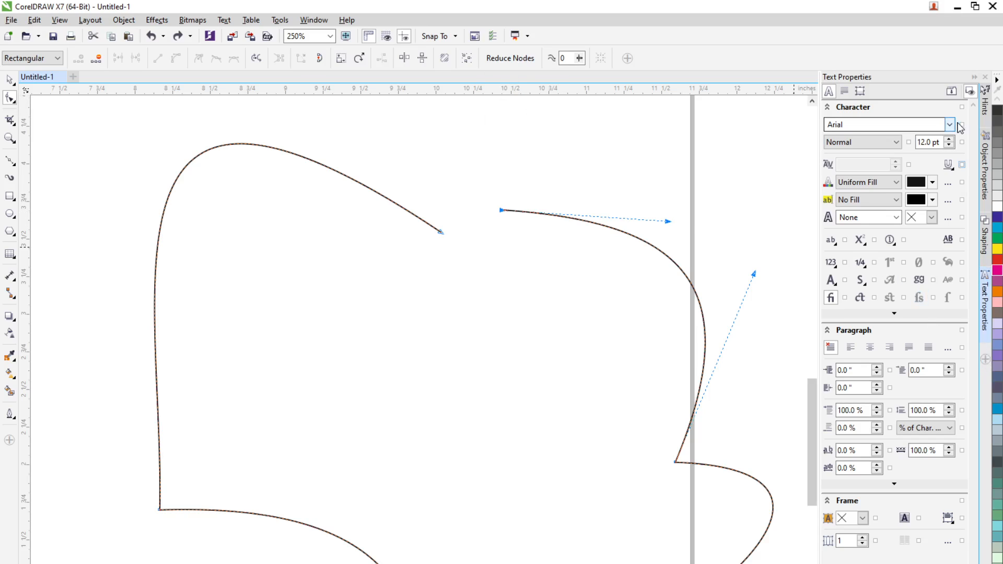
- Add a solid triangular arrowhead to the start of the open curve and a notched, pointed arrowhead to its end
{"action": "left_click", "coordinate": [985, 167]}
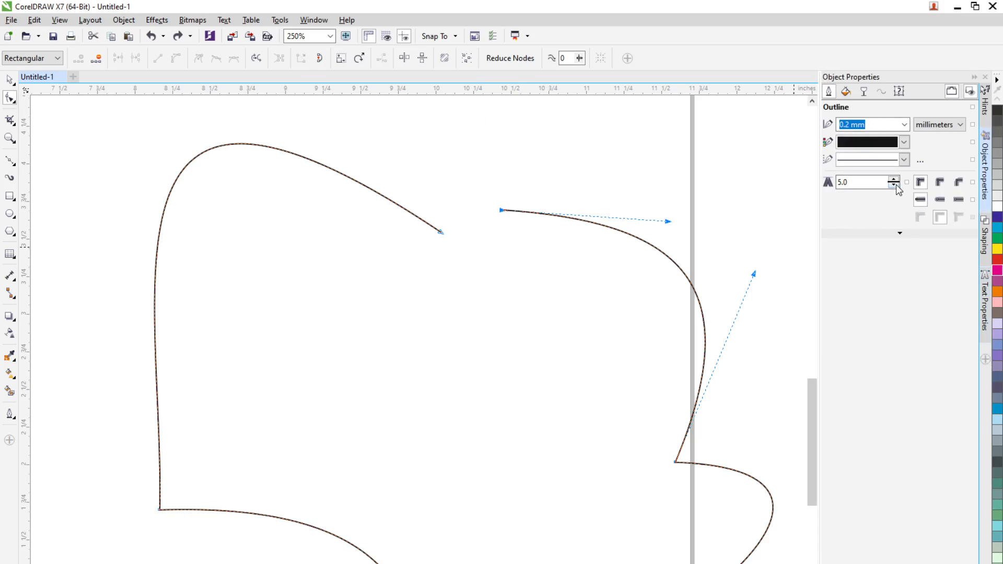
{"action": "left_click", "coordinate": [901, 234]}
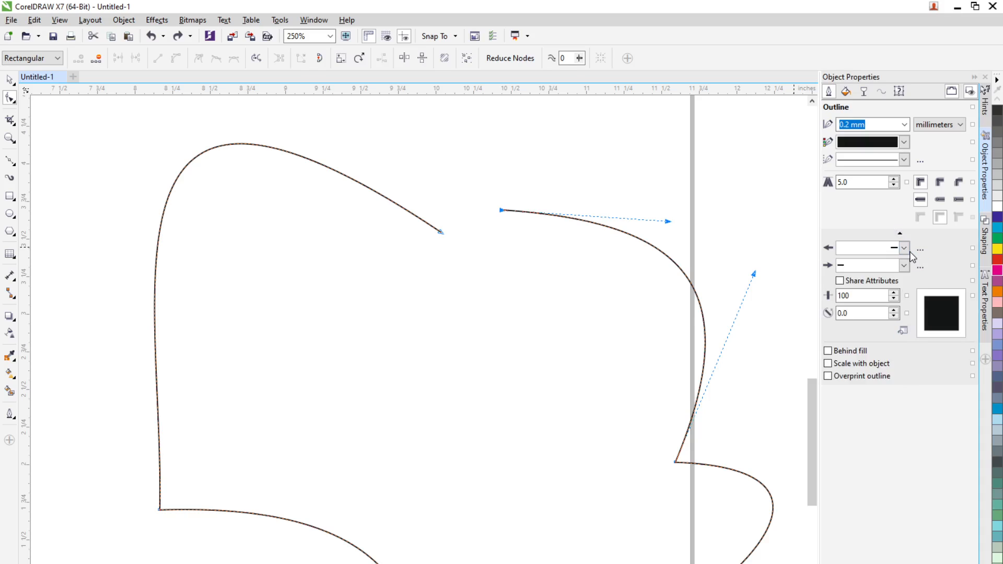
{"action": "left_click", "coordinate": [904, 249]}
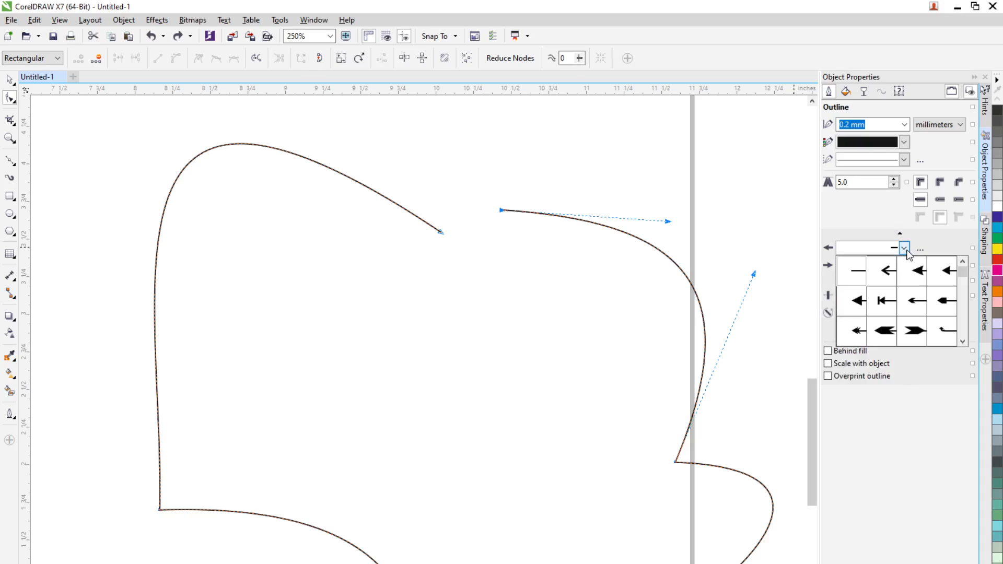
{"action": "left_click", "coordinate": [861, 302]}
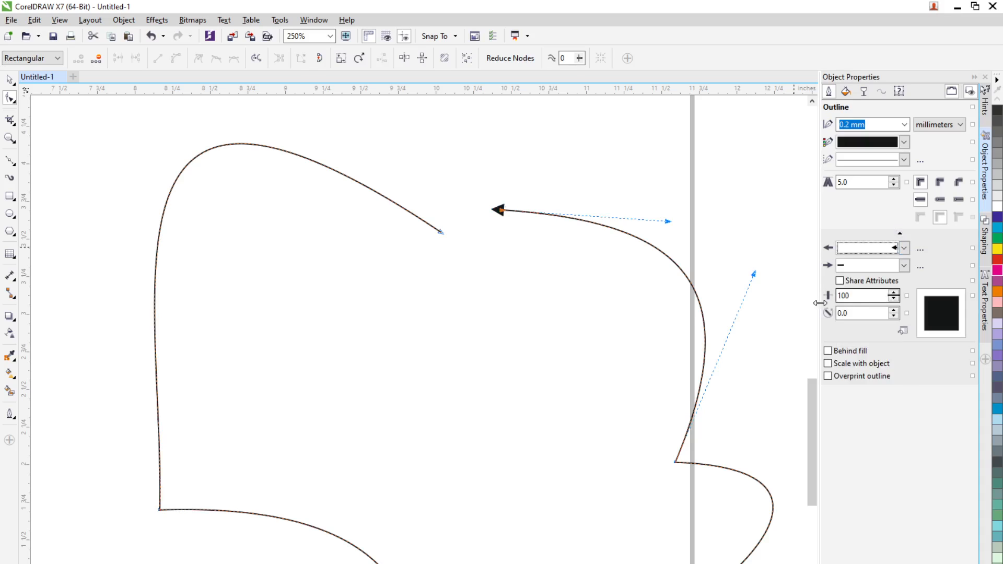
{"action": "left_click", "coordinate": [441, 233]}
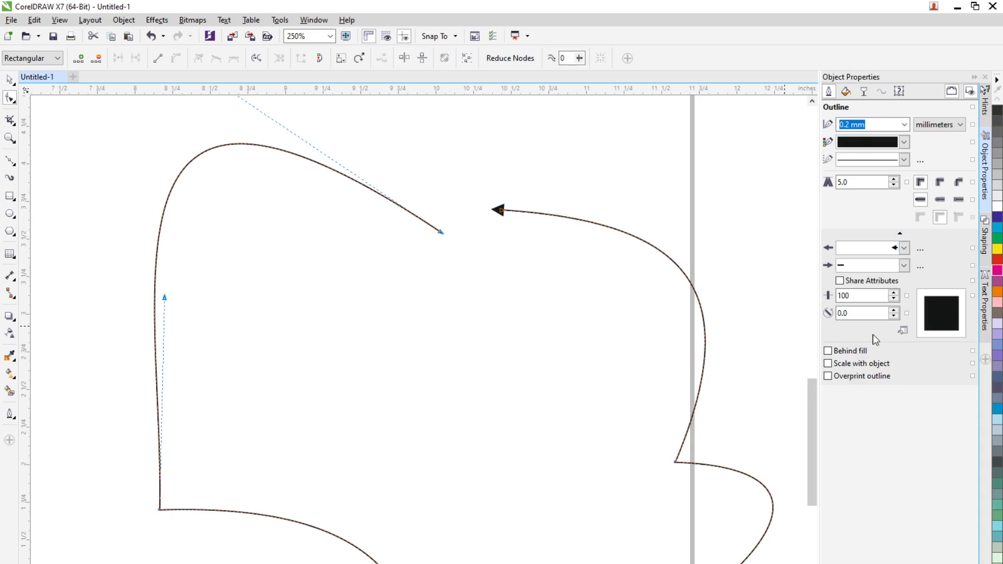
{"action": "left_click", "coordinate": [904, 266]}
{"action": "left_click", "coordinate": [872, 353]}
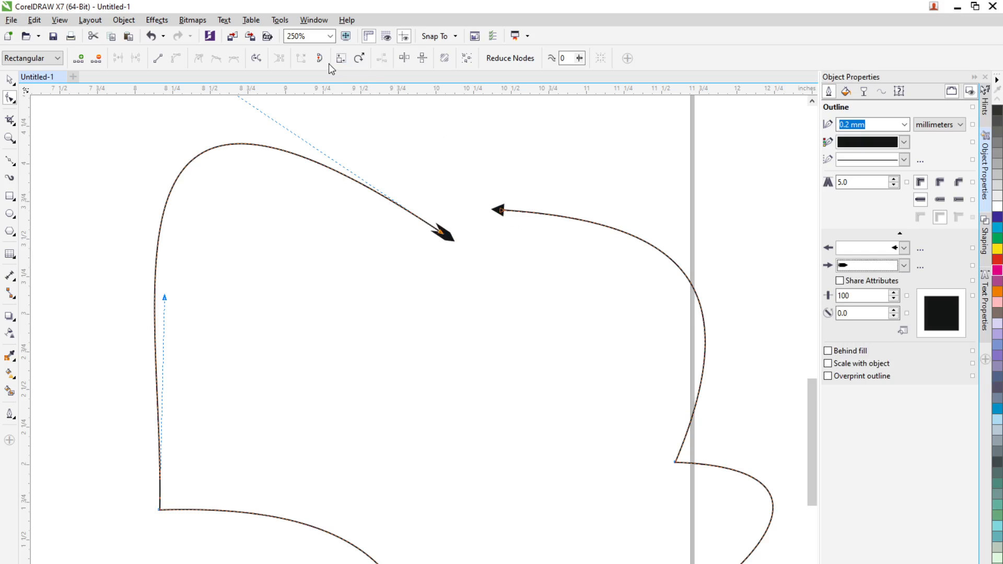
- Select both end nodes and reverse the curve's direction, then reverse it back
{"action": "left_click", "coordinate": [486, 292]}
{"action": "left_click_drag", "start_coordinate": [549, 183], "coordinate": [426, 265]}
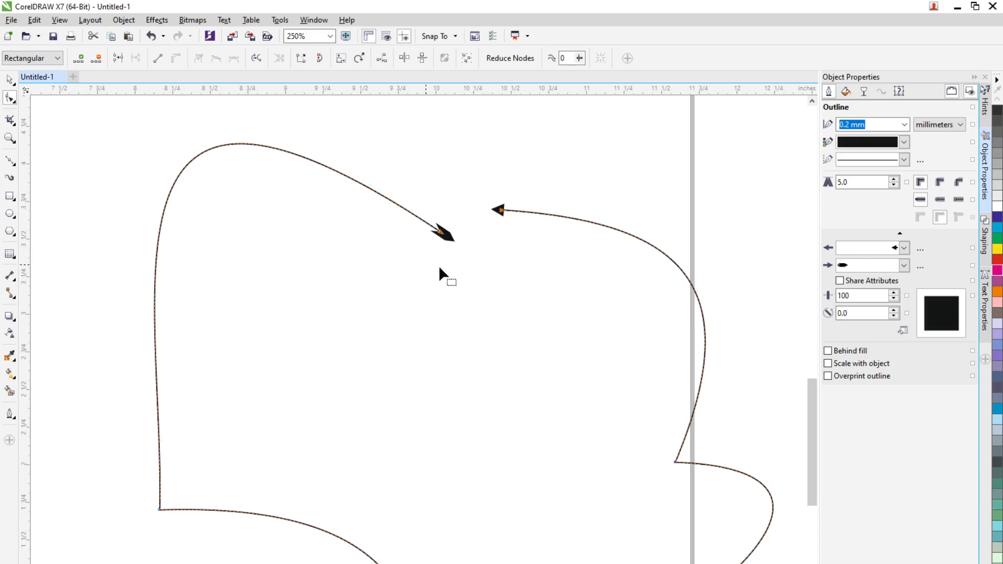
{"action": "left_click", "coordinate": [256, 59]}
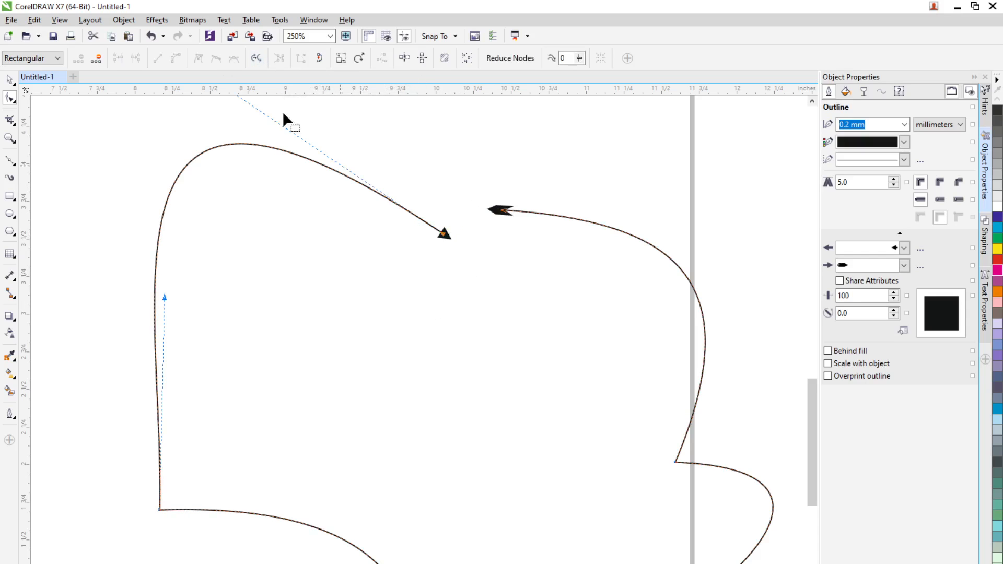
{"action": "left_click", "coordinate": [256, 59]}
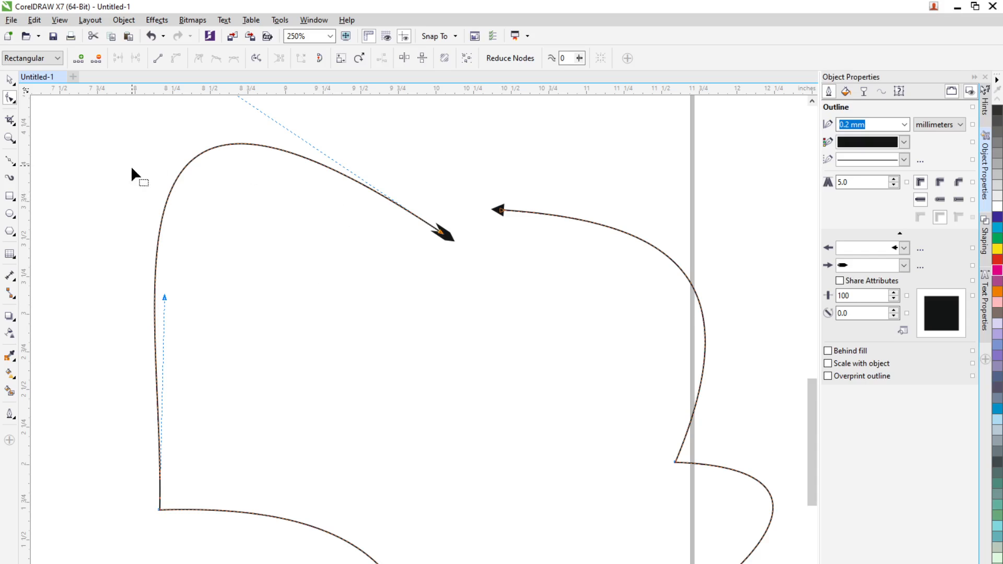
- Delete the open curve with the arrowheads
{"action": "left_click", "coordinate": [9, 80]}
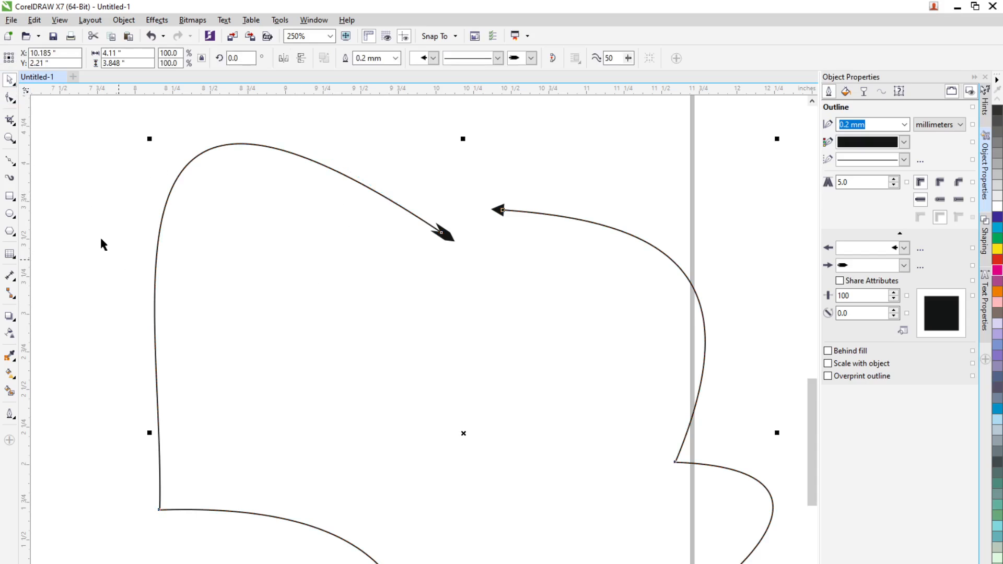
{"action": "left_click", "coordinate": [14, 103]}
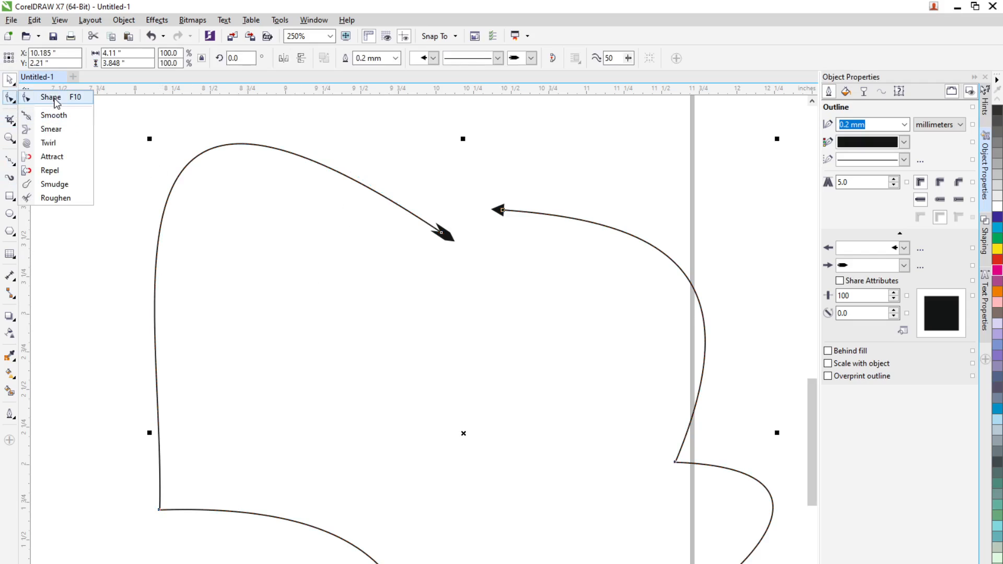
{"action": "left_click", "coordinate": [56, 101]}
{"action": "left_click", "coordinate": [9, 80]}
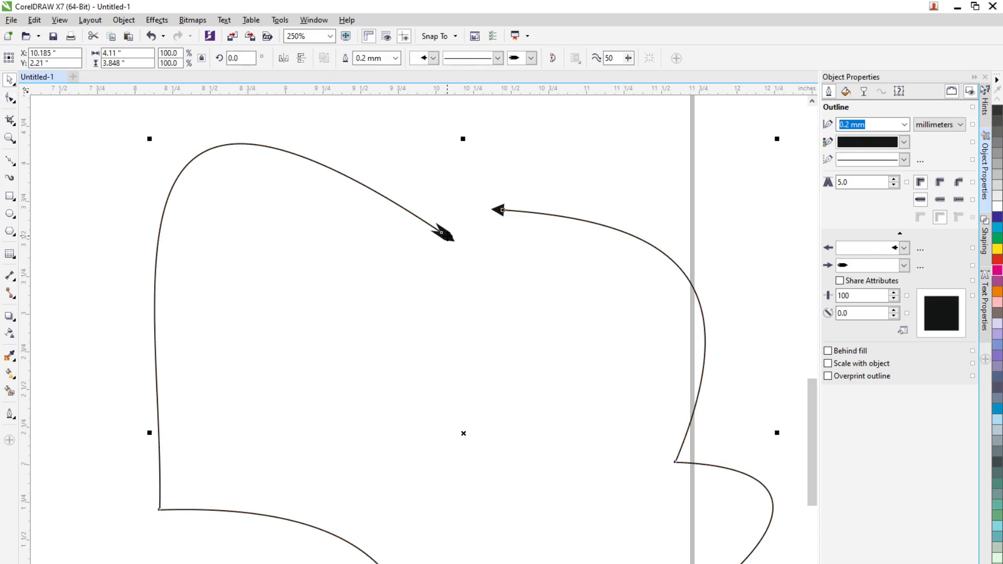
{"action": "key", "text": "Delete"}
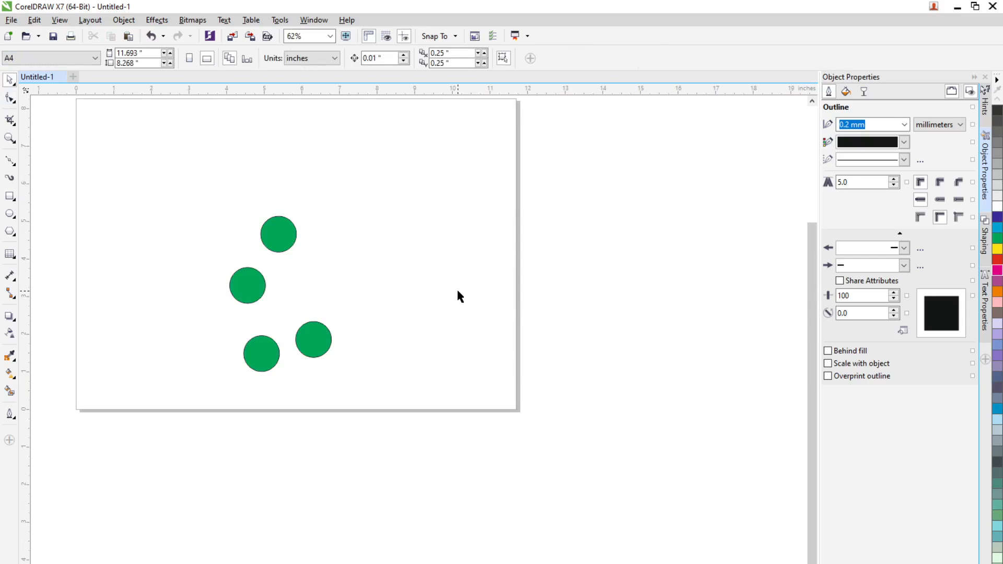
- Enlarge the topmost green circle to about 2.27 by 2.28 in and centre it at about X 6.23 in, Y 4.12 in
{"action": "scroll", "coordinate": [376, 268], "scroll_direction": "down", "scroll_amount": 2}
{"action": "scroll", "coordinate": [374, 269], "scroll_direction": "up", "scroll_amount": 4}
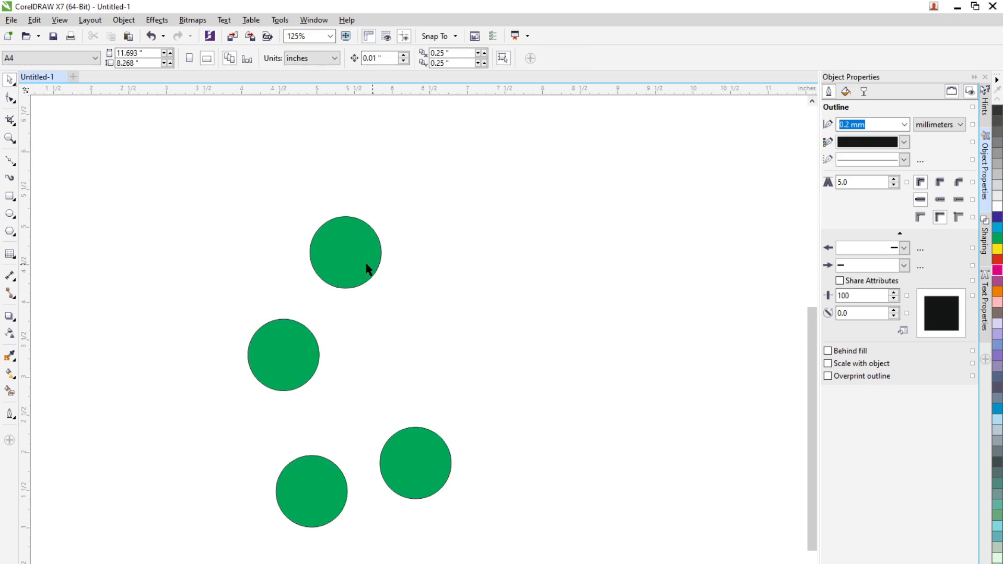
{"action": "left_click", "coordinate": [12, 101]}
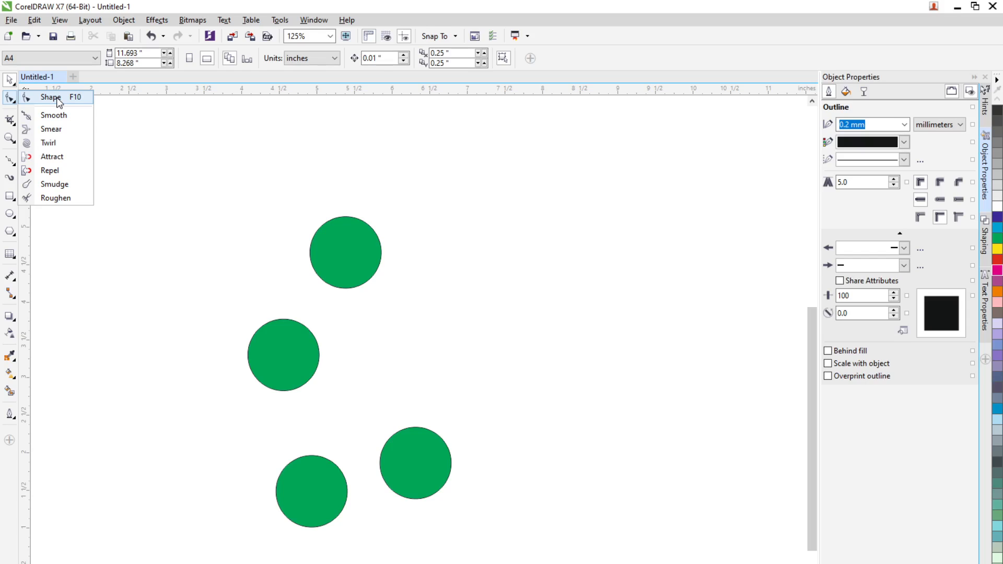
{"action": "left_click", "coordinate": [56, 120]}
{"action": "scroll", "coordinate": [358, 248], "scroll_direction": "up", "scroll_amount": 3}
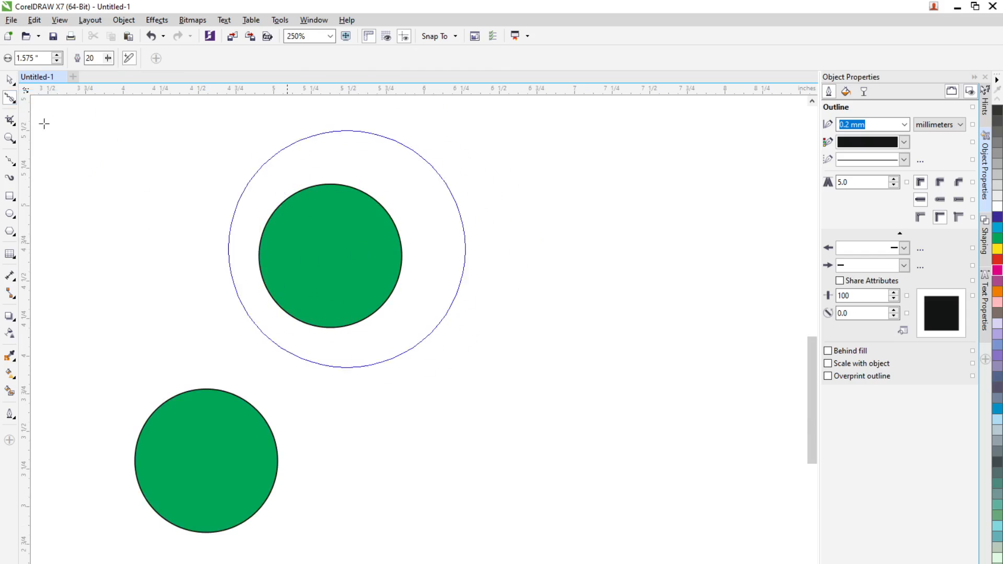
{"action": "left_click", "coordinate": [9, 79]}
{"action": "left_click", "coordinate": [380, 252]}
{"action": "left_click_drag", "start_coordinate": [407, 332], "coordinate": [666, 534]}
{"action": "left_click_drag", "start_coordinate": [475, 363], "coordinate": [504, 346]}
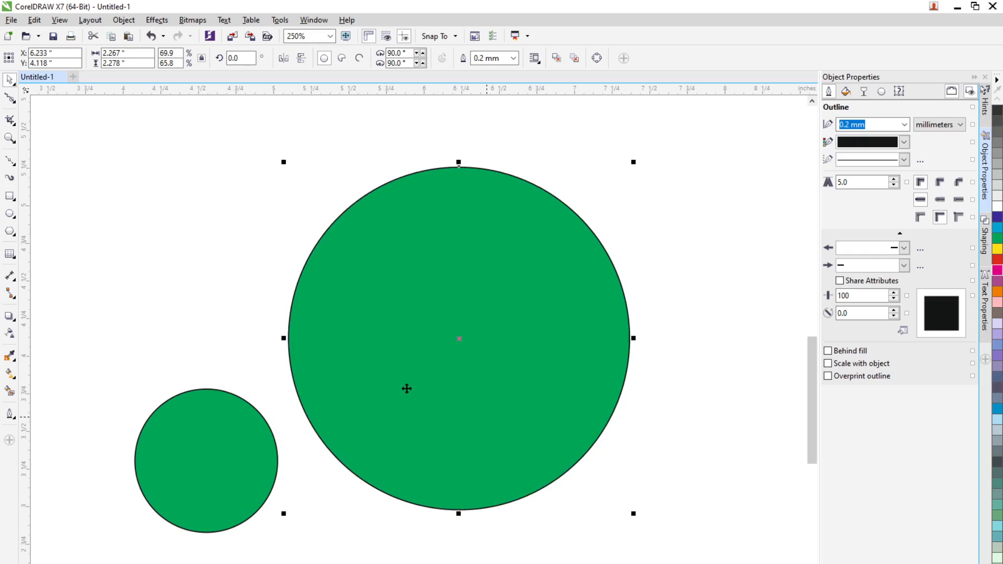
- Try the Smooth tool on the enlarged circle's upper-left edge, then move the circle down to about Y 4.02 in
{"action": "left_click", "coordinate": [14, 100]}
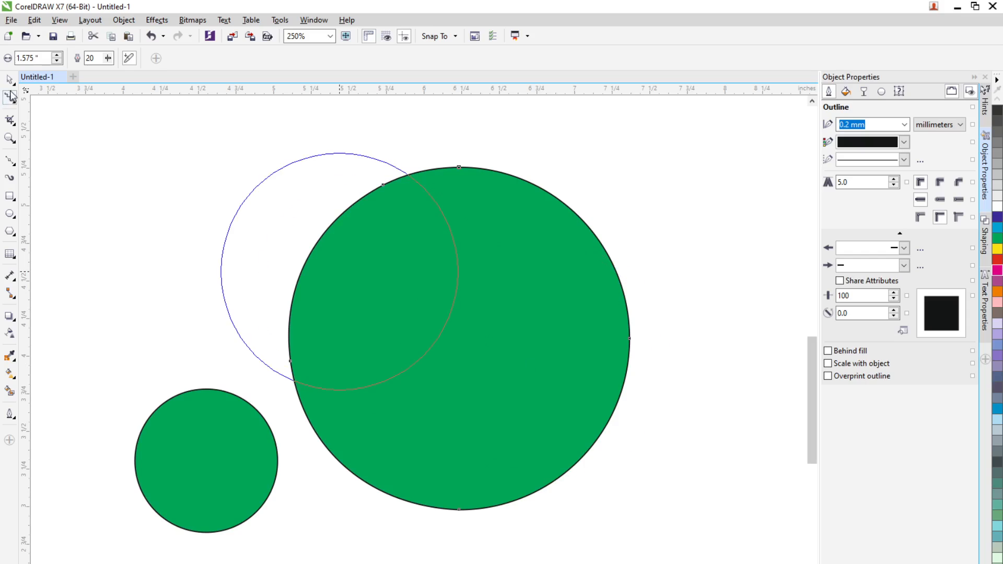
{"action": "key", "text": "space"}
{"action": "left_click", "coordinate": [450, 362]}
{"action": "left_click_drag", "start_coordinate": [450, 362], "coordinate": [453, 394]}
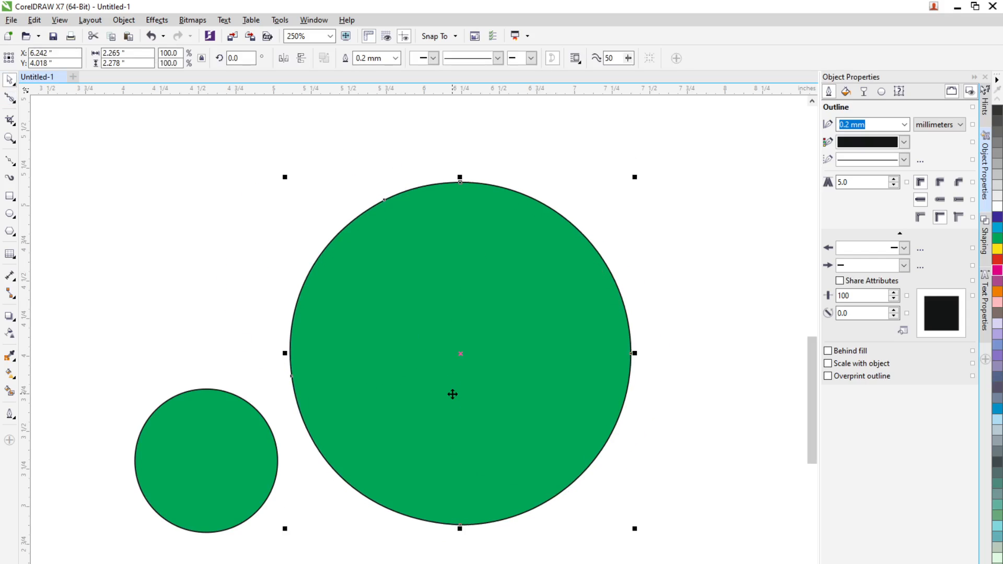
- Delete the enlarged circle and all the remaining green circles from the page
{"action": "key", "text": "Delete"}
{"action": "scroll", "coordinate": [355, 396], "scroll_direction": "down", "scroll_amount": 4}
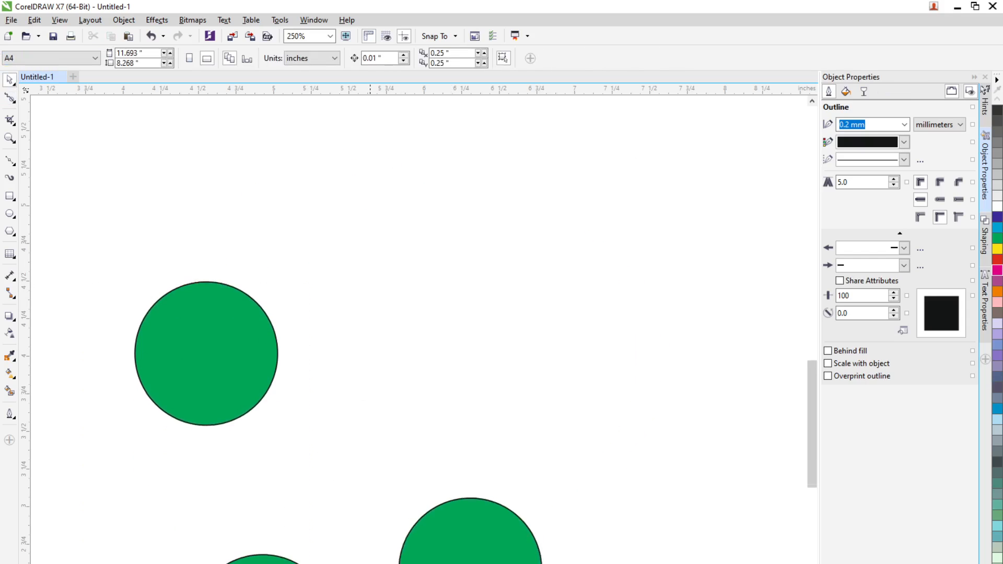
{"action": "scroll", "coordinate": [169, 336], "scroll_direction": "down", "scroll_amount": 1}
{"action": "key", "text": "ctrl+a"}
{"action": "key", "text": "Delete"}
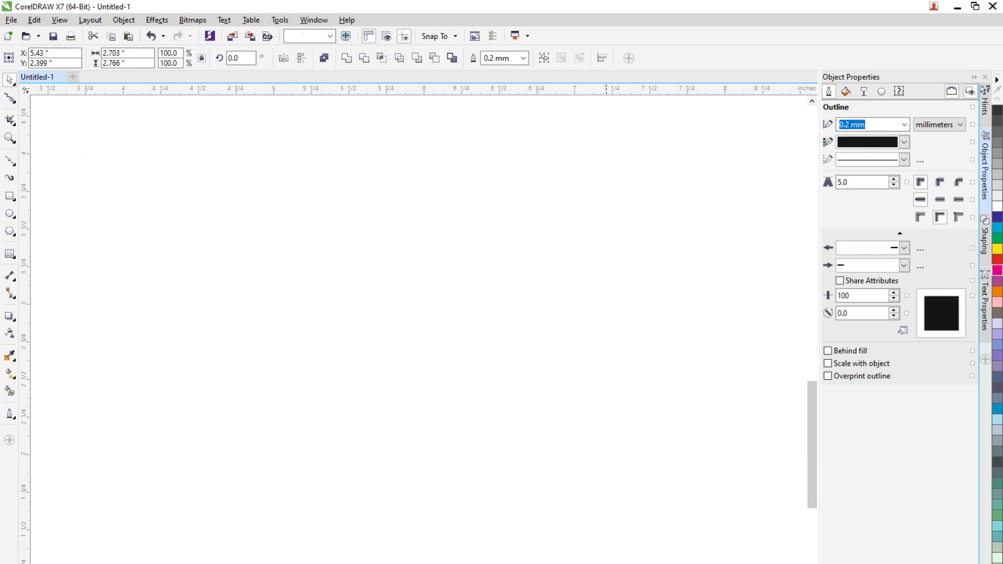
- Draw a near-circular ellipse about 6.8 by 6.7 in on the left half of the page and fill it with blue
{"action": "scroll", "coordinate": [282, 397], "scroll_direction": "down", "scroll_amount": 3}
{"action": "scroll", "coordinate": [282, 397], "scroll_direction": "down", "scroll_amount": 1}
{"action": "scroll", "coordinate": [238, 314], "scroll_direction": "up", "scroll_amount": 1}
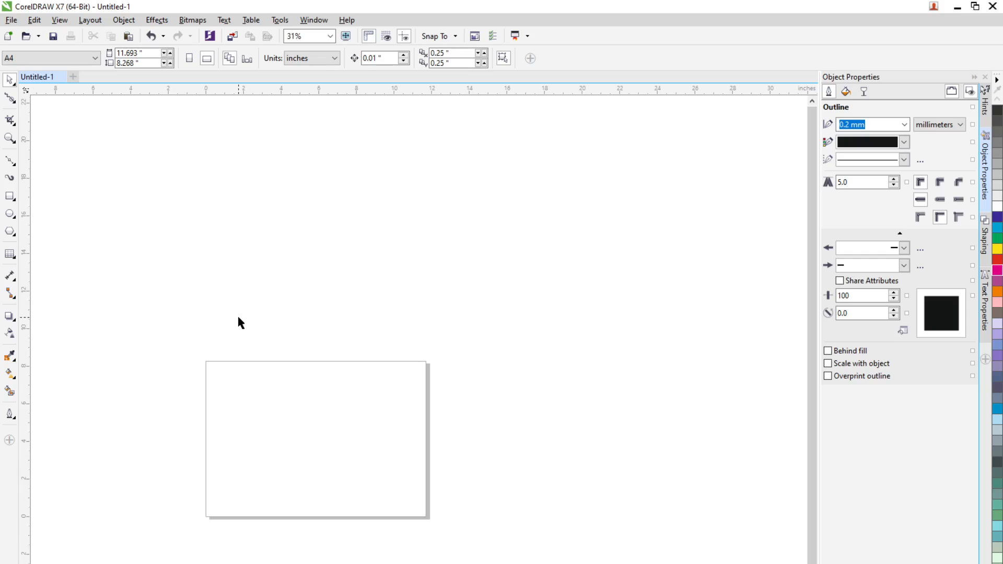
{"action": "left_click", "coordinate": [10, 213]}
{"action": "left_click_drag", "start_coordinate": [227, 368], "coordinate": [359, 498]}
{"action": "scroll", "coordinate": [290, 499], "scroll_direction": "up", "scroll_amount": 1}
{"action": "left_click", "coordinate": [998, 228]}
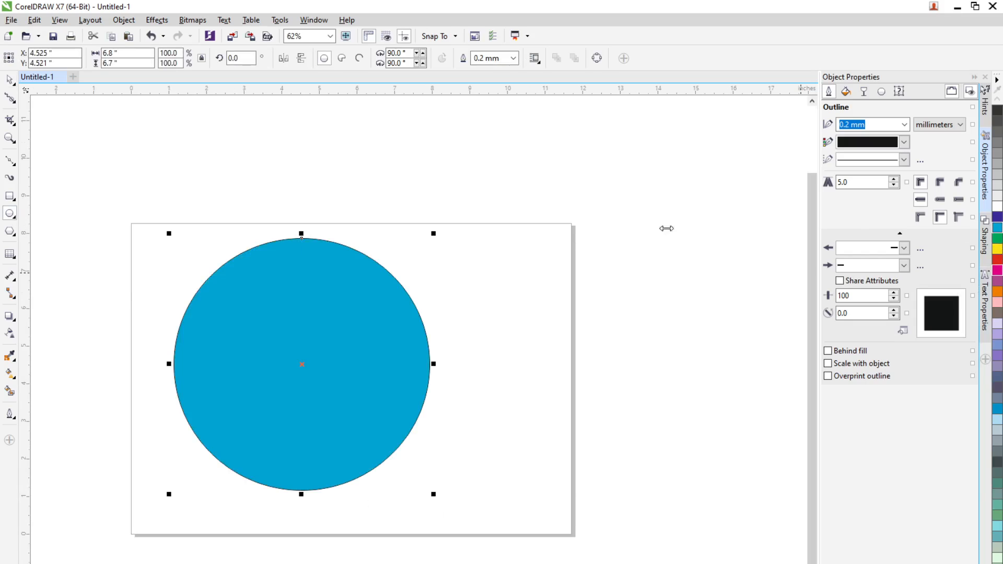
- Brush the Smooth tool over the right edge of the blue circle
{"action": "left_click", "coordinate": [13, 101]}
{"action": "left_click", "coordinate": [25, 115]}
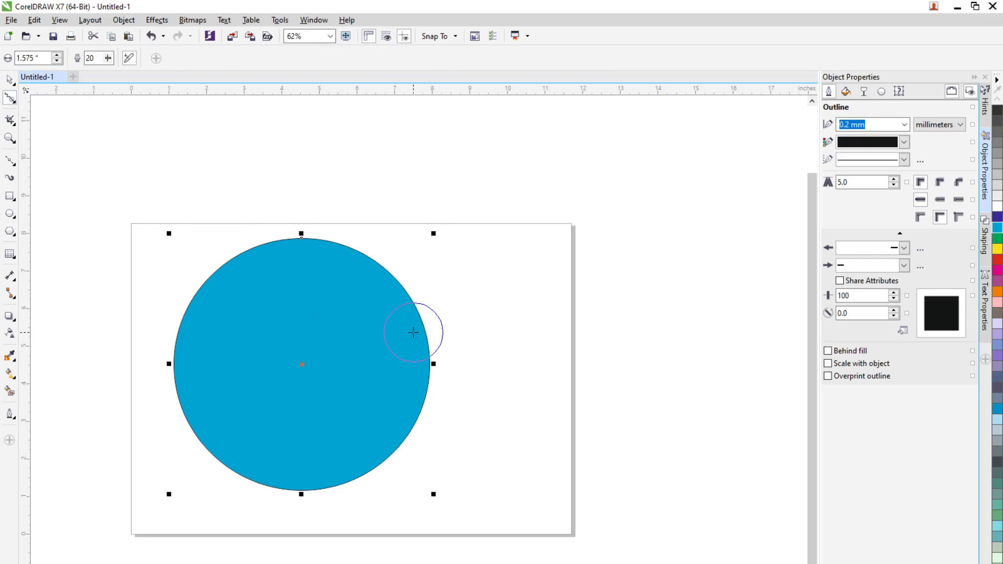
{"action": "mouse_move", "coordinate": [426, 332]}
{"action": "left_mouse_down"}
{"action": "mouse_move", "coordinate": [409, 343]}
{"action": "mouse_move", "coordinate": [442, 333]}
{"action": "left_mouse_up"}
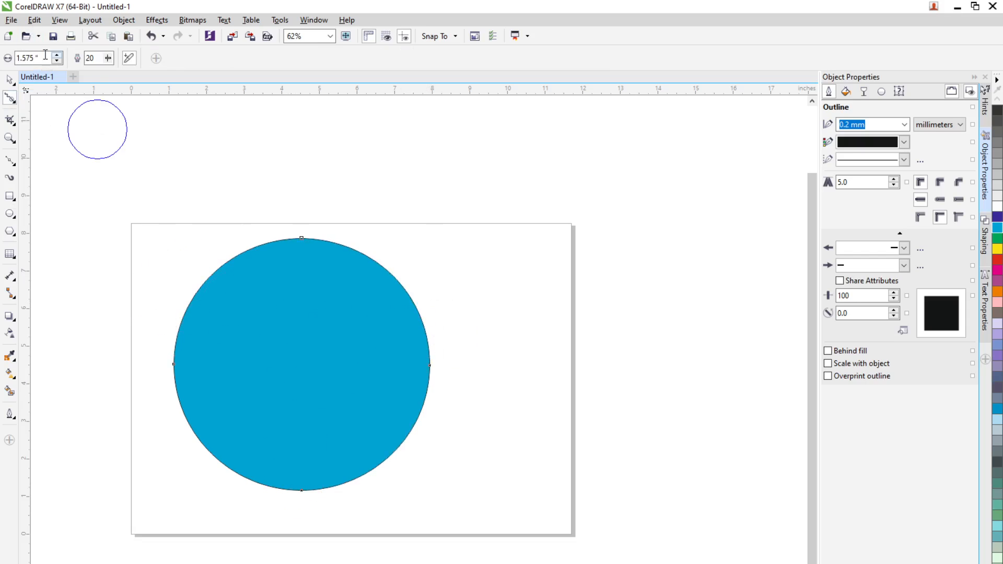
- Raise the Smooth tool's rate to 100 and brush along the blue circle's left edge
{"action": "left_click", "coordinate": [107, 57]}
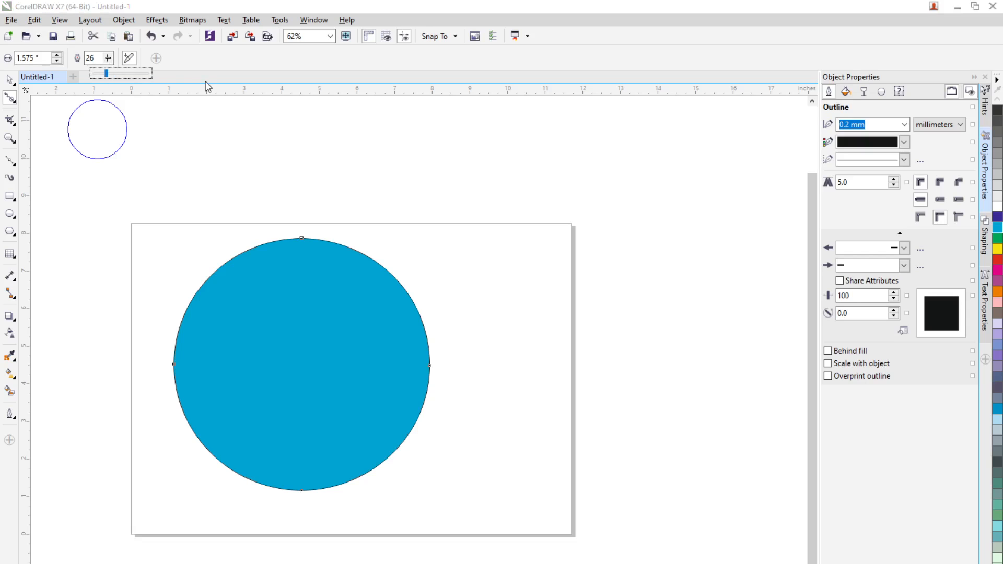
{"action": "left_click", "coordinate": [121, 73]}
{"action": "left_click", "coordinate": [149, 73]}
{"action": "mouse_move", "coordinate": [237, 293]}
{"action": "left_mouse_down"}
{"action": "mouse_move", "coordinate": [215, 261]}
{"action": "mouse_move", "coordinate": [232, 298]}
{"action": "mouse_move", "coordinate": [208, 376]}
{"action": "left_mouse_up"}
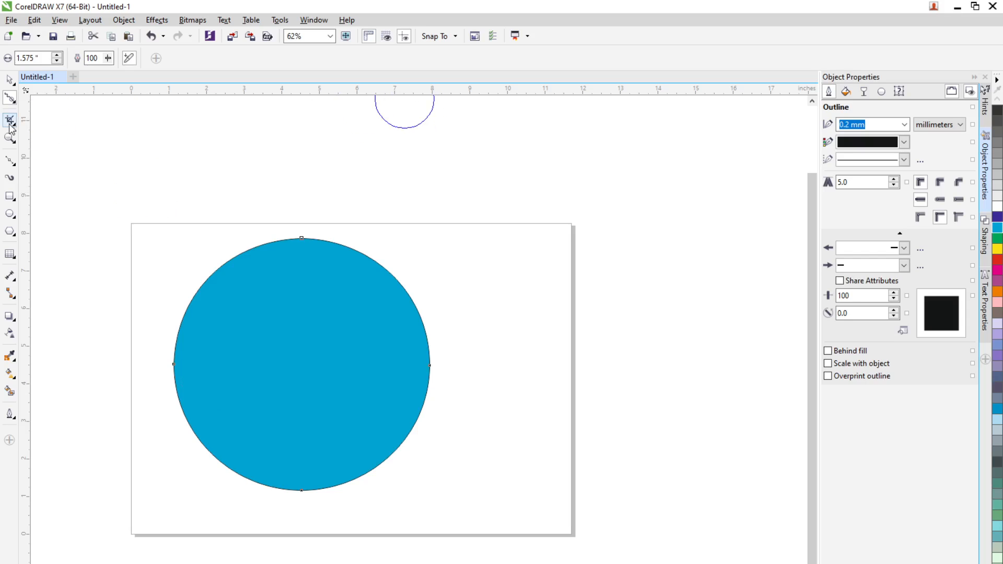
- Undo the last smoothing stroke on the blue circle, then delete the circle from the page
{"action": "left_click", "coordinate": [9, 79]}
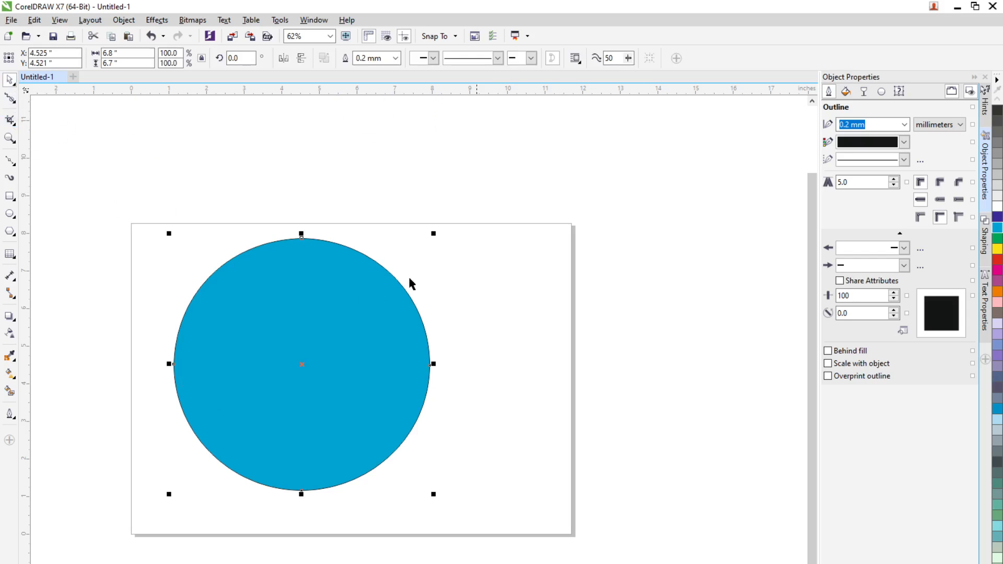
{"action": "right_click", "coordinate": [362, 365]}
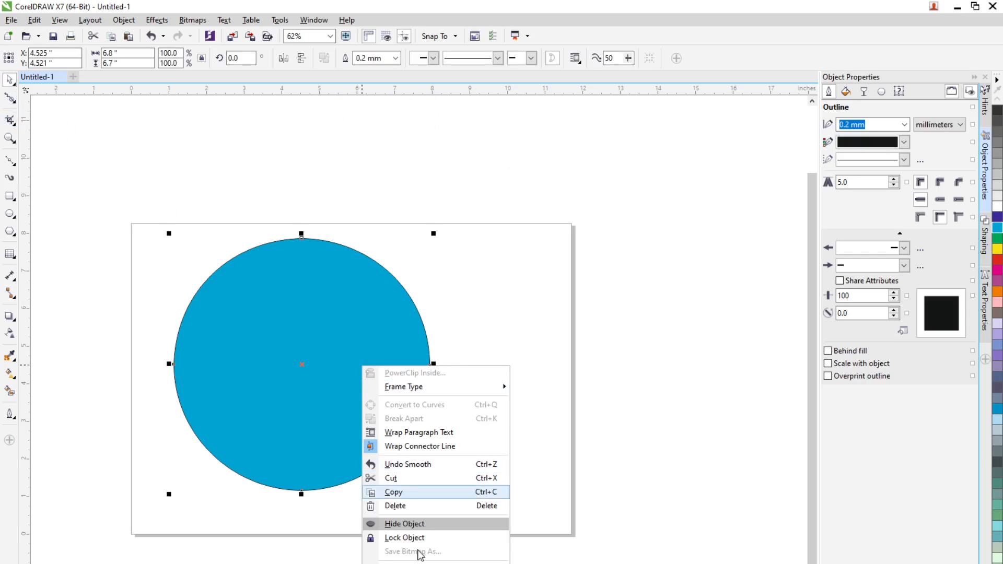
{"action": "left_click", "coordinate": [471, 464]}
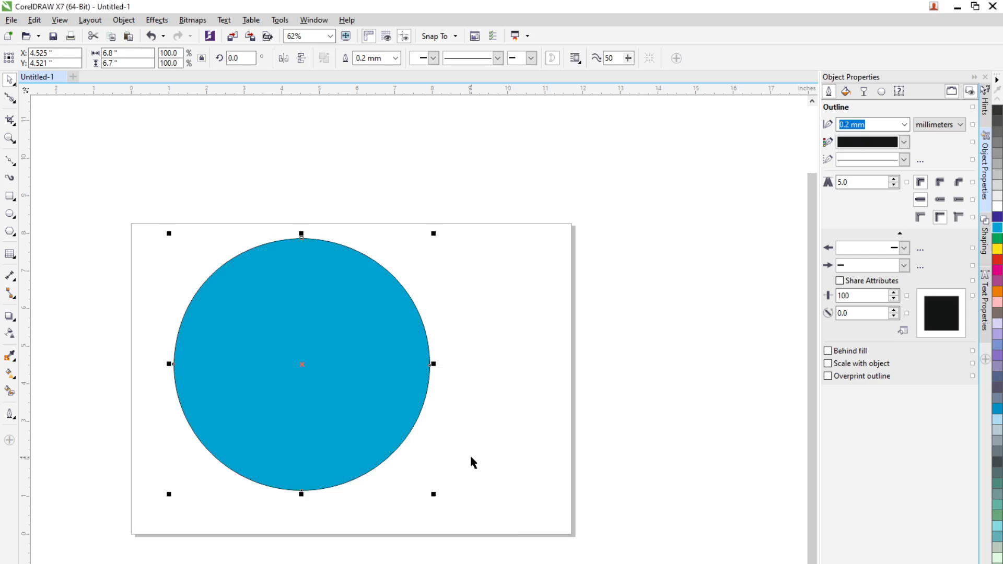
{"action": "right_click", "coordinate": [345, 410]}
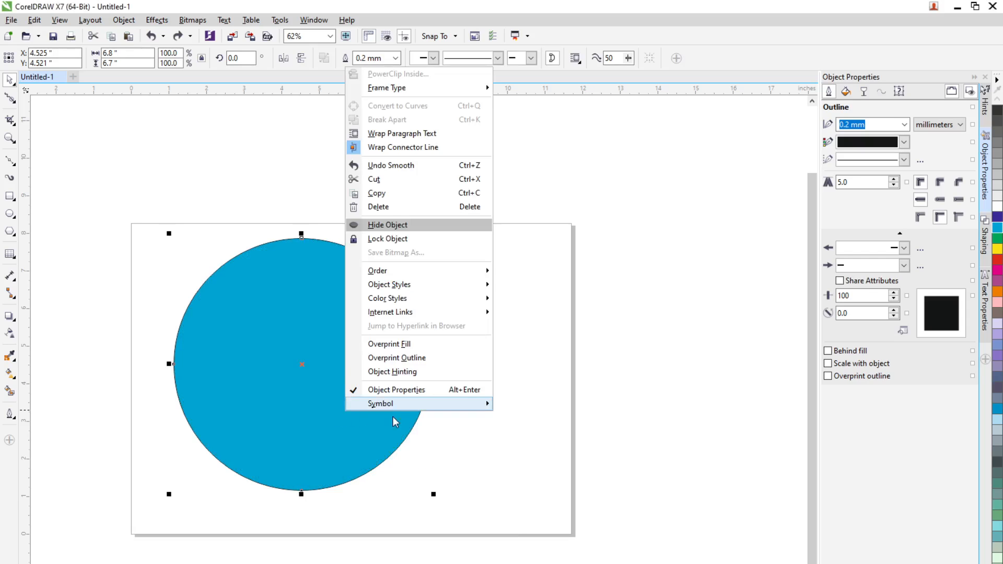
{"action": "left_click", "coordinate": [648, 282]}
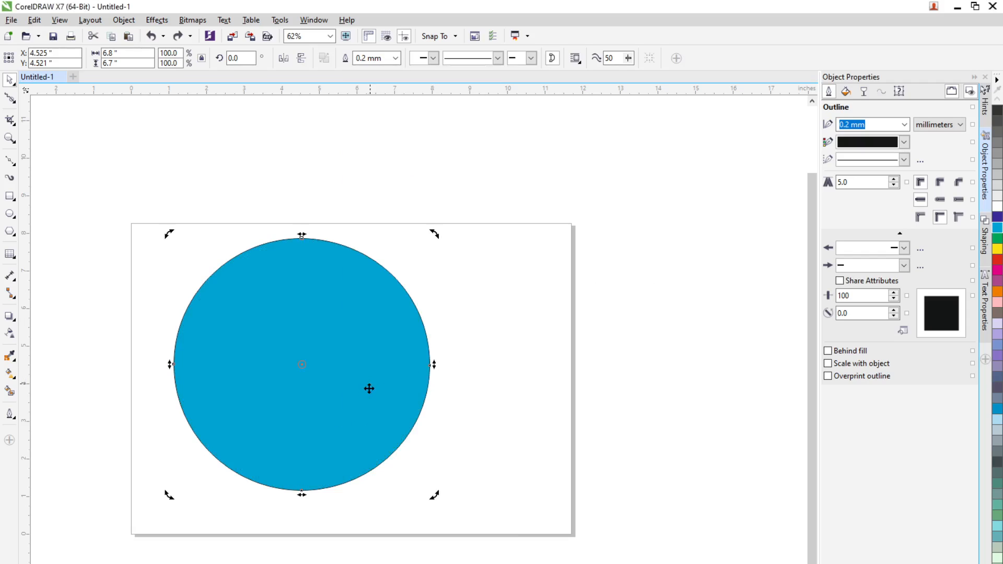
{"action": "key", "text": "Delete"}
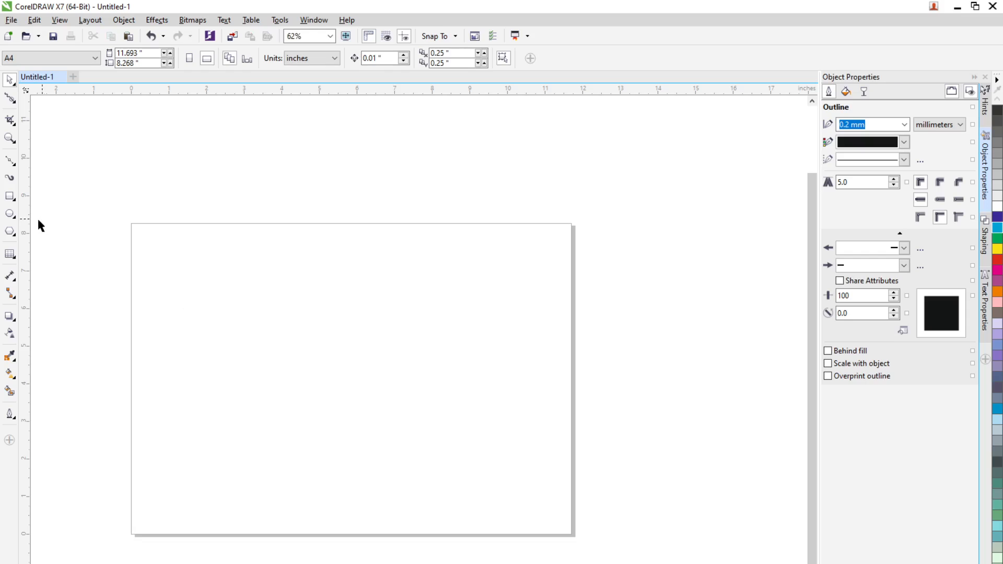
- Draw a closed irregular shape about 11.2 by 7.8 in with the Pen tool, mixing sharp corners and curved segments
{"action": "left_click", "coordinate": [12, 165]}
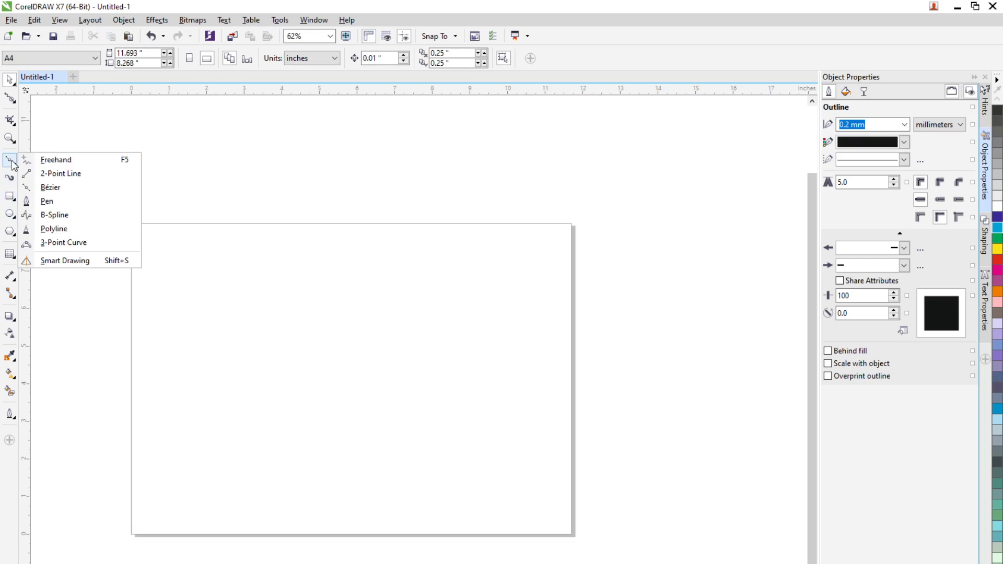
{"action": "left_click", "coordinate": [42, 201]}
{"action": "left_click", "coordinate": [302, 327]}
{"action": "left_click", "coordinate": [238, 399]}
{"action": "left_click", "coordinate": [324, 464]}
{"action": "left_click", "coordinate": [429, 449]}
{"action": "left_click", "coordinate": [497, 341]}
{"action": "left_click_drag", "start_coordinate": [606, 287], "coordinate": [587, 253]}
{"action": "left_click", "coordinate": [323, 171]}
{"action": "left_click_drag", "start_coordinate": [188, 241], "coordinate": [206, 273]}
{"action": "left_click", "coordinate": [328, 327]}
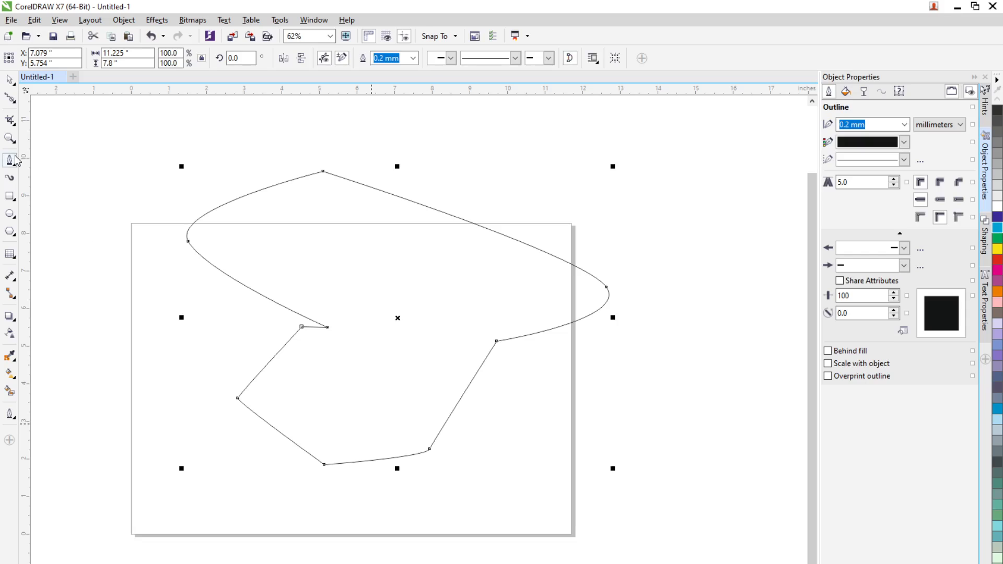
- Fill the irregular pen-drawn shape with orange
{"action": "left_click", "coordinate": [9, 98]}
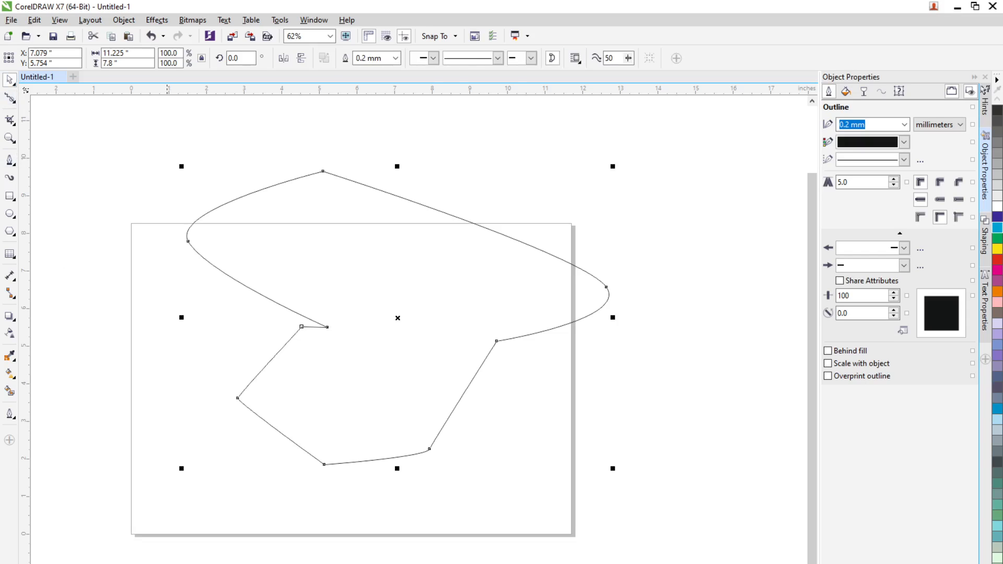
{"action": "left_click", "coordinate": [997, 292]}
{"action": "left_click", "coordinate": [404, 396]}
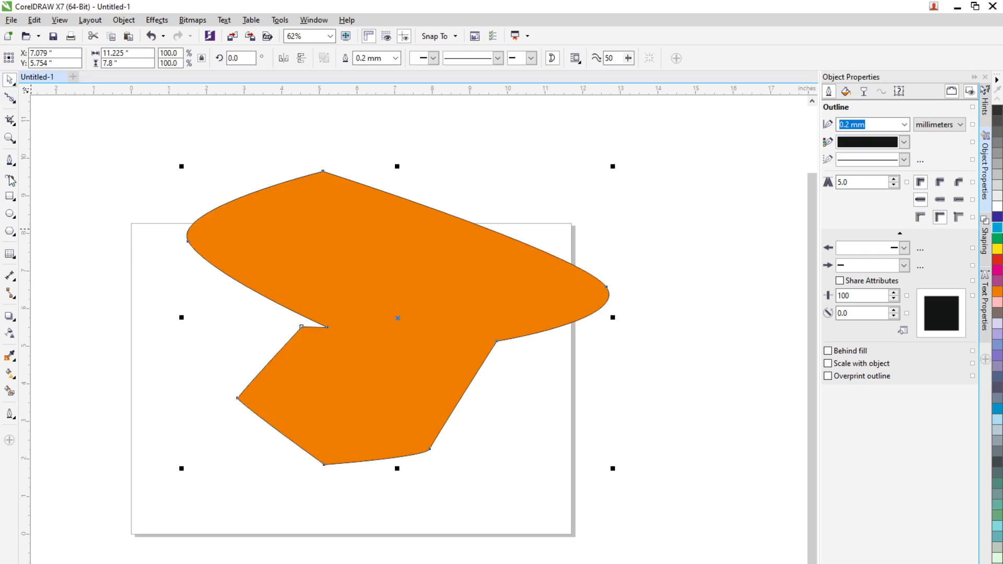
- Round the orange shape's inner notch, lower-left corner and bottom corner with the Smooth tool at rate 100
{"action": "left_click", "coordinate": [12, 103]}
{"action": "mouse_move", "coordinate": [324, 336]}
{"action": "left_mouse_down"}
{"action": "mouse_move", "coordinate": [316, 323]}
{"action": "mouse_move", "coordinate": [315, 337]}
{"action": "mouse_move", "coordinate": [294, 327]}
{"action": "mouse_move", "coordinate": [278, 364]}
{"action": "left_mouse_up"}
{"action": "mouse_move", "coordinate": [246, 406]}
{"action": "left_mouse_down"}
{"action": "mouse_move", "coordinate": [251, 441]}
{"action": "mouse_move", "coordinate": [252, 411]}
{"action": "mouse_move", "coordinate": [233, 403]}
{"action": "left_mouse_up"}
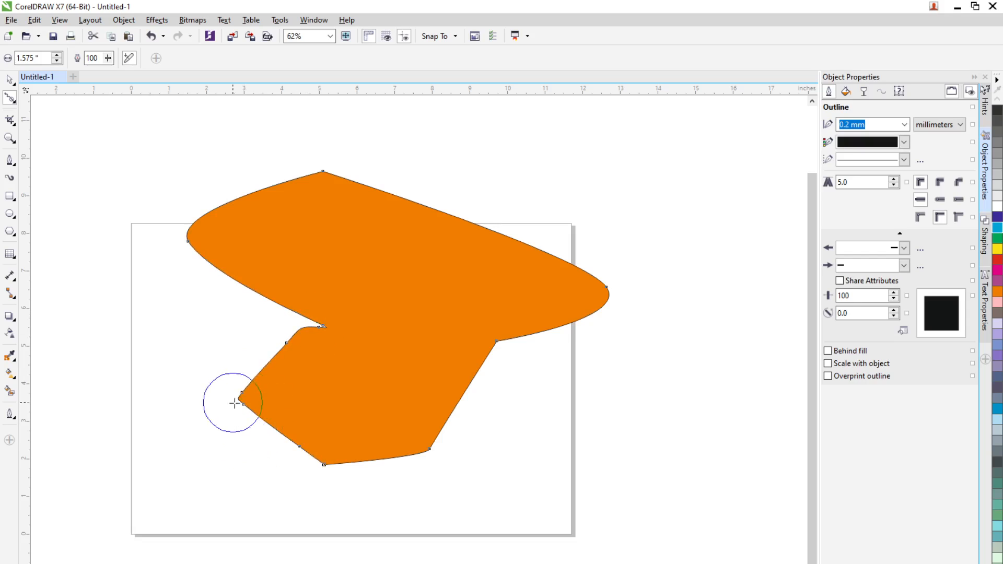
{"action": "mouse_move", "coordinate": [329, 456]}
{"action": "left_mouse_down"}
{"action": "mouse_move", "coordinate": [352, 465]}
{"action": "mouse_move", "coordinate": [287, 459]}
{"action": "mouse_move", "coordinate": [342, 468]}
{"action": "mouse_move", "coordinate": [300, 450]}
{"action": "mouse_move", "coordinate": [401, 471]}
{"action": "left_mouse_up"}
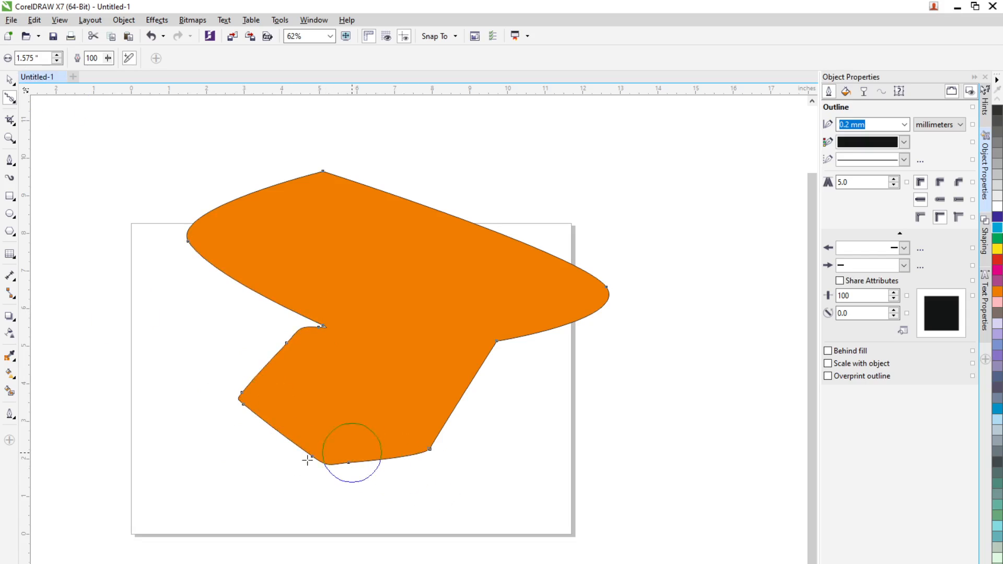
{"action": "scroll", "coordinate": [332, 454], "scroll_direction": "up", "scroll_amount": 2}
{"action": "scroll", "coordinate": [165, 327], "scroll_direction": "up", "scroll_amount": 2}
{"action": "mouse_move", "coordinate": [217, 349]}
{"action": "left_mouse_down"}
{"action": "mouse_move", "coordinate": [204, 323]}
{"action": "mouse_move", "coordinate": [199, 363]}
{"action": "mouse_move", "coordinate": [193, 325]}
{"action": "mouse_move", "coordinate": [200, 375]}
{"action": "mouse_move", "coordinate": [209, 309]}
{"action": "mouse_move", "coordinate": [206, 355]}
{"action": "mouse_move", "coordinate": [218, 348]}
{"action": "mouse_move", "coordinate": [223, 269]}
{"action": "mouse_move", "coordinate": [216, 362]}
{"action": "mouse_move", "coordinate": [220, 306]}
{"action": "left_mouse_up"}
{"action": "scroll", "coordinate": [271, 318], "scroll_direction": "down", "scroll_amount": 2}
{"action": "scroll", "coordinate": [328, 296], "scroll_direction": "down", "scroll_amount": 2}
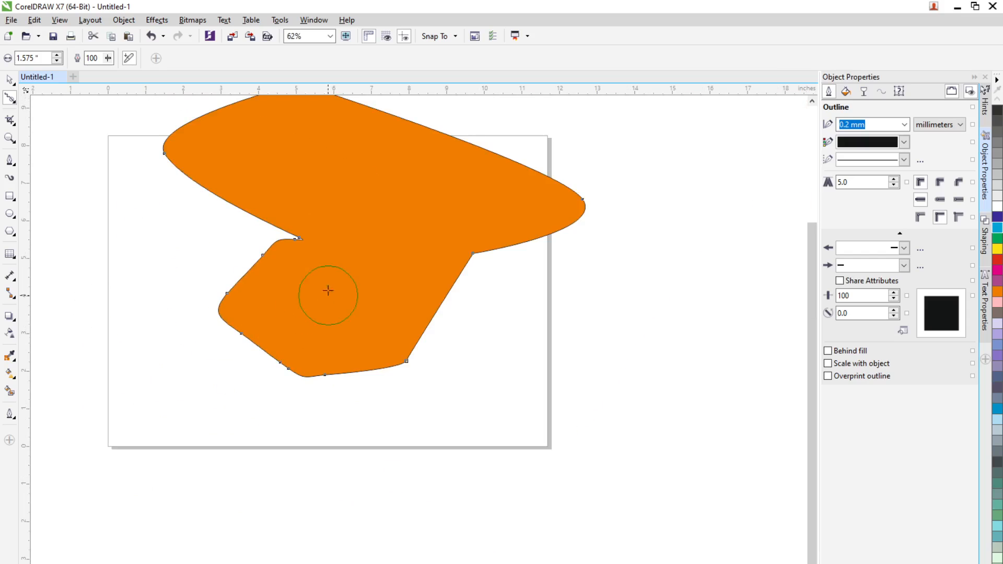
- Smooth the orange shape's topmost corner into a broad curve using a 2.0 in nib at rate 100
{"action": "scroll", "coordinate": [298, 227], "scroll_direction": "up", "scroll_amount": 2}
{"action": "mouse_move", "coordinate": [298, 235]}
{"action": "left_mouse_down"}
{"action": "mouse_move", "coordinate": [284, 293]}
{"action": "mouse_move", "coordinate": [232, 298]}
{"action": "mouse_move", "coordinate": [268, 244]}
{"action": "mouse_move", "coordinate": [237, 282]}
{"action": "mouse_move", "coordinate": [242, 296]}
{"action": "mouse_move", "coordinate": [253, 230]}
{"action": "mouse_move", "coordinate": [296, 347]}
{"action": "left_mouse_up"}
{"action": "scroll", "coordinate": [312, 363], "scroll_direction": "down", "scroll_amount": 5}
{"action": "scroll", "coordinate": [311, 289], "scroll_direction": "up", "scroll_amount": 5}
{"action": "mouse_move", "coordinate": [309, 229]}
{"action": "left_mouse_down"}
{"action": "mouse_move", "coordinate": [345, 230]}
{"action": "mouse_move", "coordinate": [297, 233]}
{"action": "mouse_move", "coordinate": [352, 232]}
{"action": "mouse_move", "coordinate": [272, 234]}
{"action": "mouse_move", "coordinate": [360, 242]}
{"action": "left_mouse_up"}
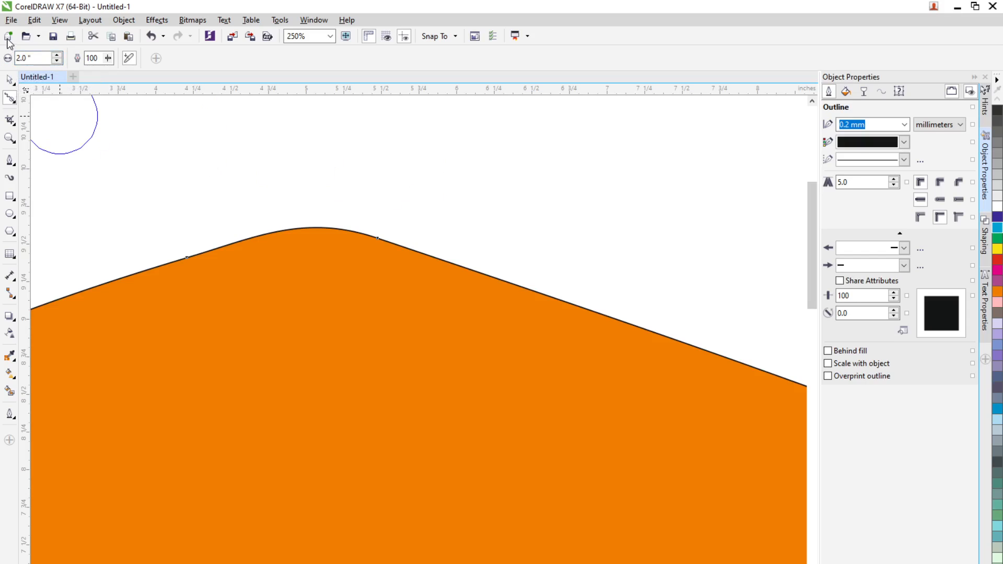
{"action": "mouse_move", "coordinate": [530, 313]}
{"action": "left_mouse_down"}
{"action": "mouse_move", "coordinate": [347, 211]}
{"action": "mouse_move", "coordinate": [267, 206]}
{"action": "mouse_move", "coordinate": [343, 230]}
{"action": "mouse_move", "coordinate": [307, 230]}
{"action": "mouse_move", "coordinate": [363, 251]}
{"action": "left_mouse_up"}
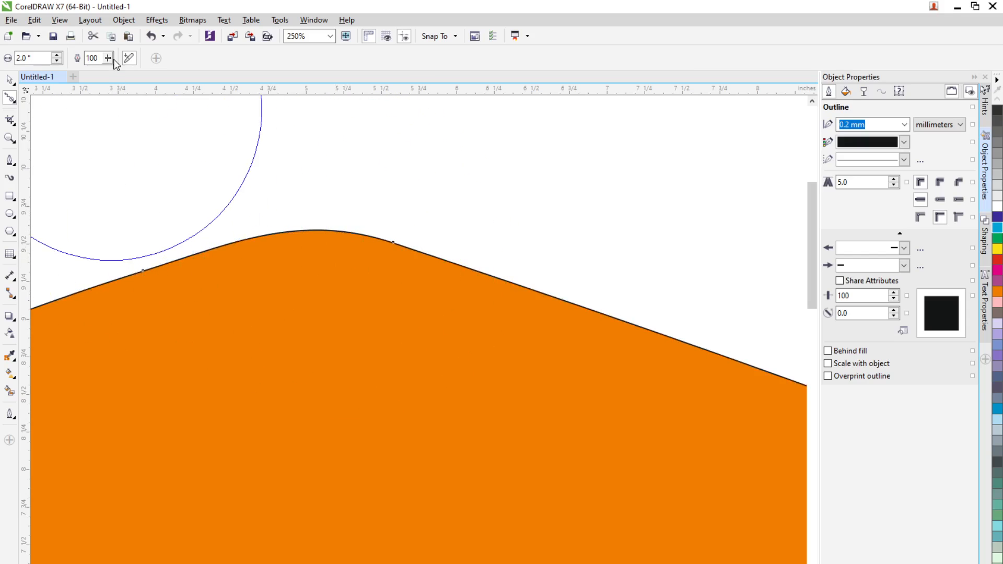
{"action": "left_click", "coordinate": [74, 77]}
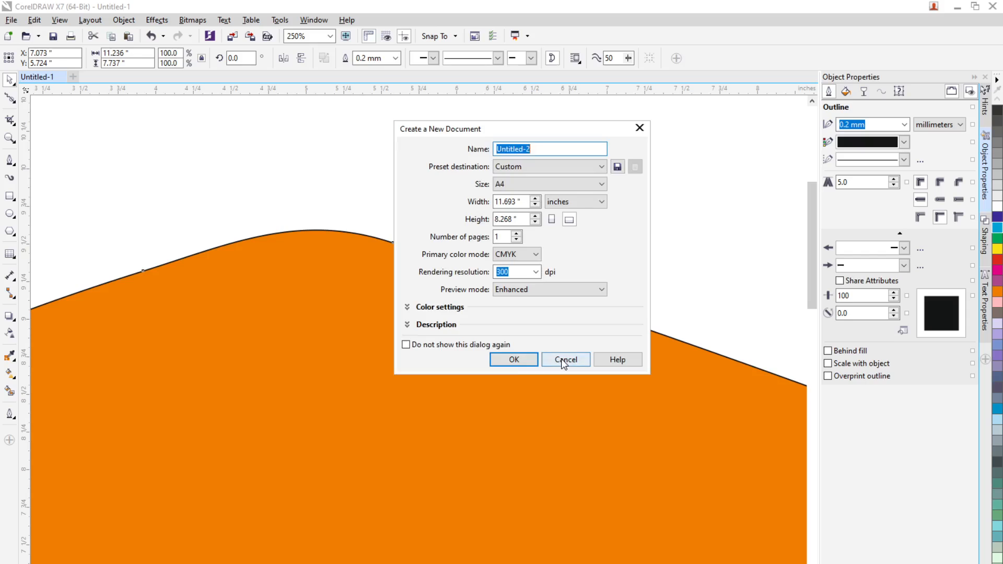
{"action": "left_click", "coordinate": [564, 362]}
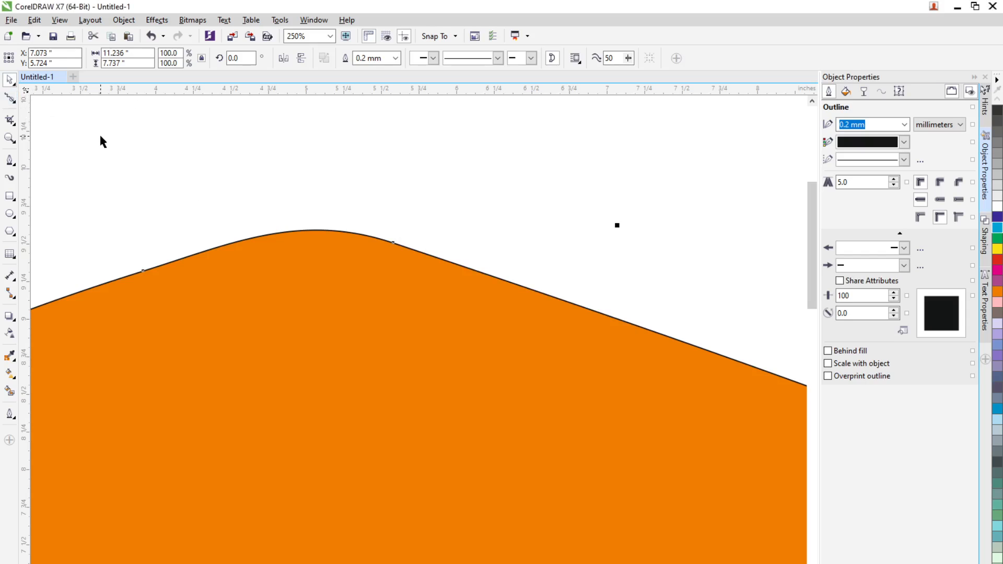
- Smear the orange shape with the smooth smear option, pushing in its upper-right edge and rippling its lower outline
{"action": "scroll", "coordinate": [272, 352], "scroll_direction": "down", "scroll_amount": 4}
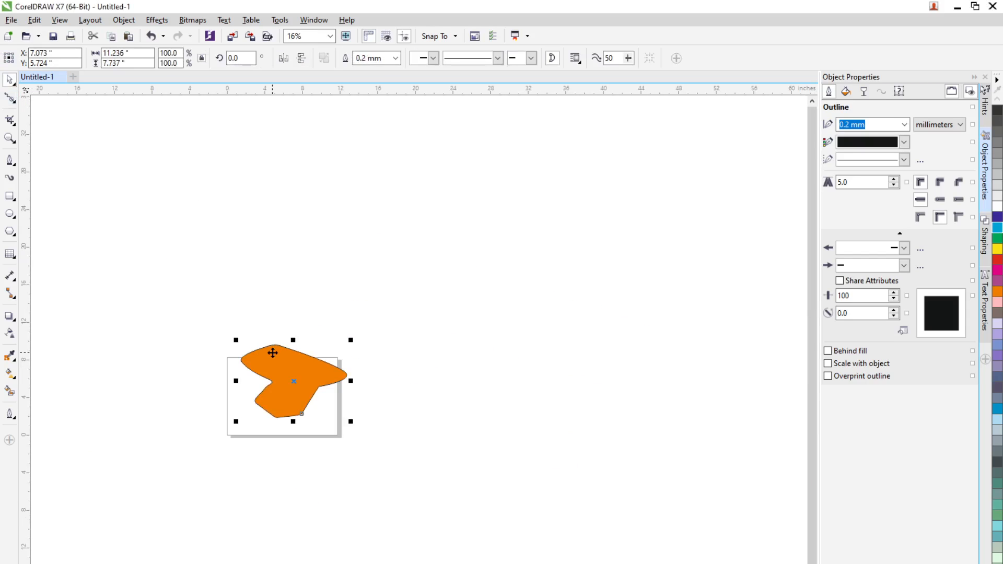
{"action": "left_click", "coordinate": [14, 104]}
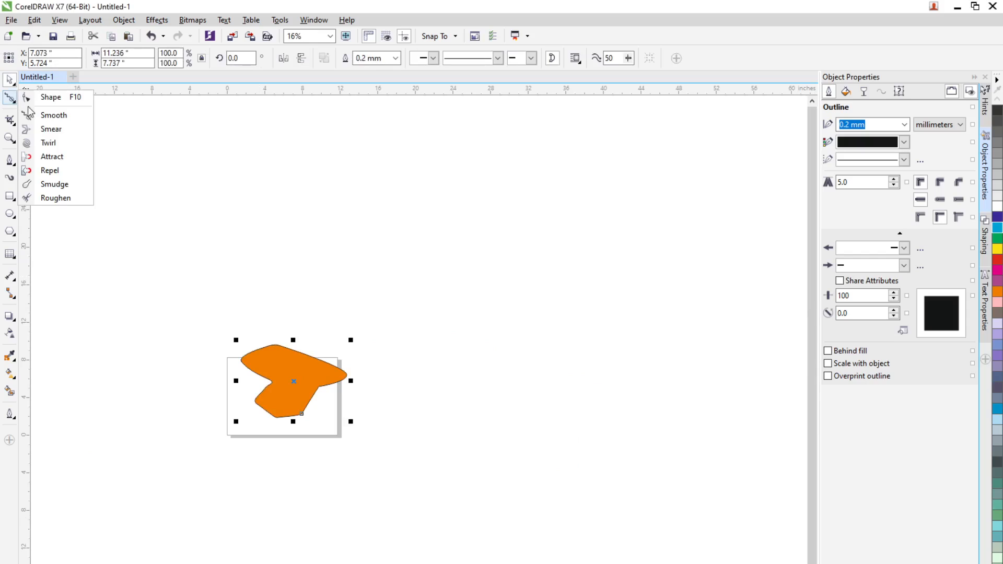
{"action": "left_click", "coordinate": [50, 129]}
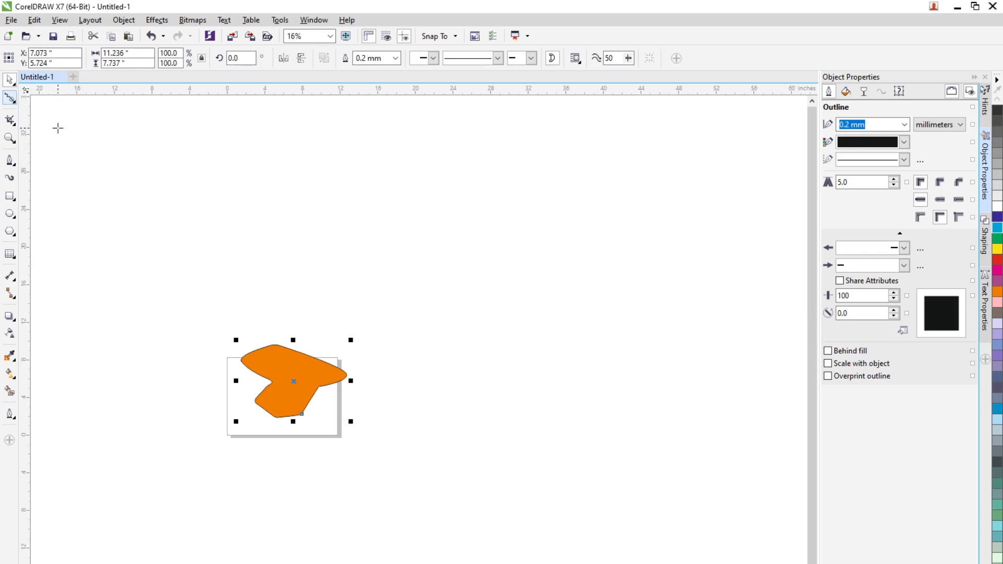
{"action": "scroll", "coordinate": [255, 412], "scroll_direction": "up", "scroll_amount": 4}
{"action": "left_click_drag", "start_coordinate": [479, 169], "coordinate": [448, 215]}
{"action": "mouse_move", "coordinate": [277, 278]}
{"action": "left_mouse_down"}
{"action": "mouse_move", "coordinate": [261, 235]}
{"action": "mouse_move", "coordinate": [241, 246]}
{"action": "mouse_move", "coordinate": [240, 219]}
{"action": "mouse_move", "coordinate": [213, 228]}
{"action": "mouse_move", "coordinate": [231, 210]}
{"action": "mouse_move", "coordinate": [194, 194]}
{"action": "mouse_move", "coordinate": [237, 173]}
{"action": "mouse_move", "coordinate": [247, 155]}
{"action": "mouse_move", "coordinate": [278, 172]}
{"action": "mouse_move", "coordinate": [283, 137]}
{"action": "mouse_move", "coordinate": [288, 156]}
{"action": "mouse_move", "coordinate": [315, 135]}
{"action": "mouse_move", "coordinate": [319, 149]}
{"action": "mouse_move", "coordinate": [345, 133]}
{"action": "mouse_move", "coordinate": [350, 153]}
{"action": "mouse_move", "coordinate": [388, 139]}
{"action": "mouse_move", "coordinate": [391, 167]}
{"action": "mouse_move", "coordinate": [430, 142]}
{"action": "mouse_move", "coordinate": [484, 223]}
{"action": "mouse_move", "coordinate": [522, 232]}
{"action": "mouse_move", "coordinate": [541, 195]}
{"action": "mouse_move", "coordinate": [547, 247]}
{"action": "mouse_move", "coordinate": [589, 222]}
{"action": "mouse_move", "coordinate": [595, 251]}
{"action": "mouse_move", "coordinate": [517, 275]}
{"action": "mouse_move", "coordinate": [528, 310]}
{"action": "mouse_move", "coordinate": [457, 354]}
{"action": "mouse_move", "coordinate": [487, 382]}
{"action": "mouse_move", "coordinate": [438, 390]}
{"action": "mouse_move", "coordinate": [451, 415]}
{"action": "mouse_move", "coordinate": [407, 412]}
{"action": "mouse_move", "coordinate": [398, 433]}
{"action": "mouse_move", "coordinate": [357, 418]}
{"action": "mouse_move", "coordinate": [344, 440]}
{"action": "mouse_move", "coordinate": [249, 360]}
{"action": "mouse_move", "coordinate": [300, 315]}
{"action": "mouse_move", "coordinate": [276, 301]}
{"action": "left_mouse_up"}
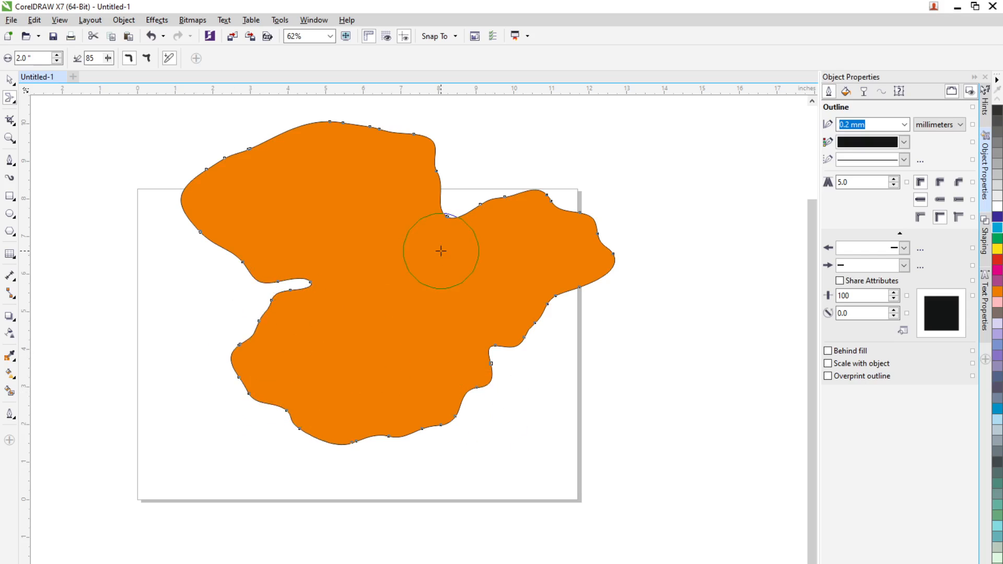
- Switch to pointy smear and pull two sharp spikes outward from the upper-left lobe of the orange shape
{"action": "left_click", "coordinate": [10, 81]}
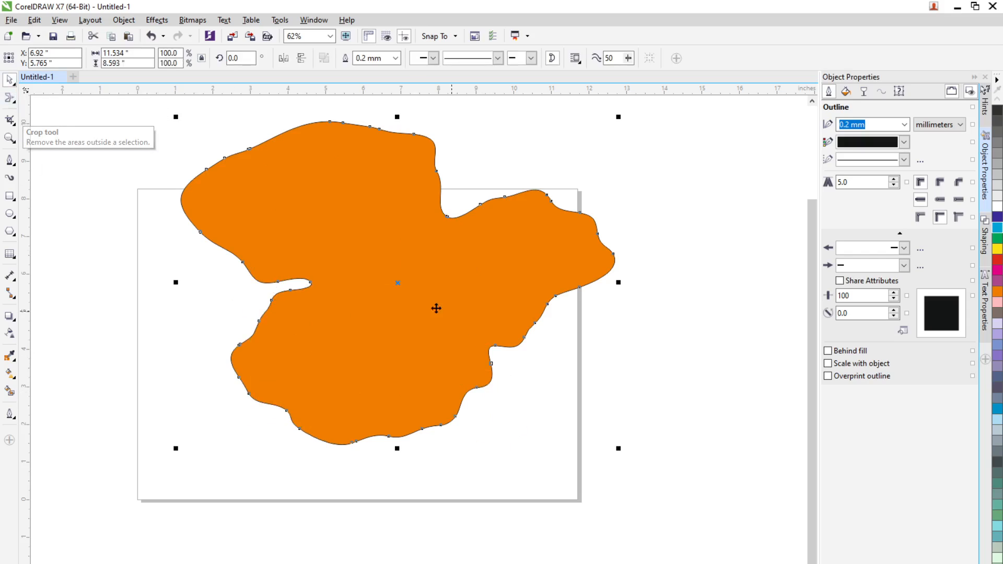
{"action": "left_click", "coordinate": [12, 100]}
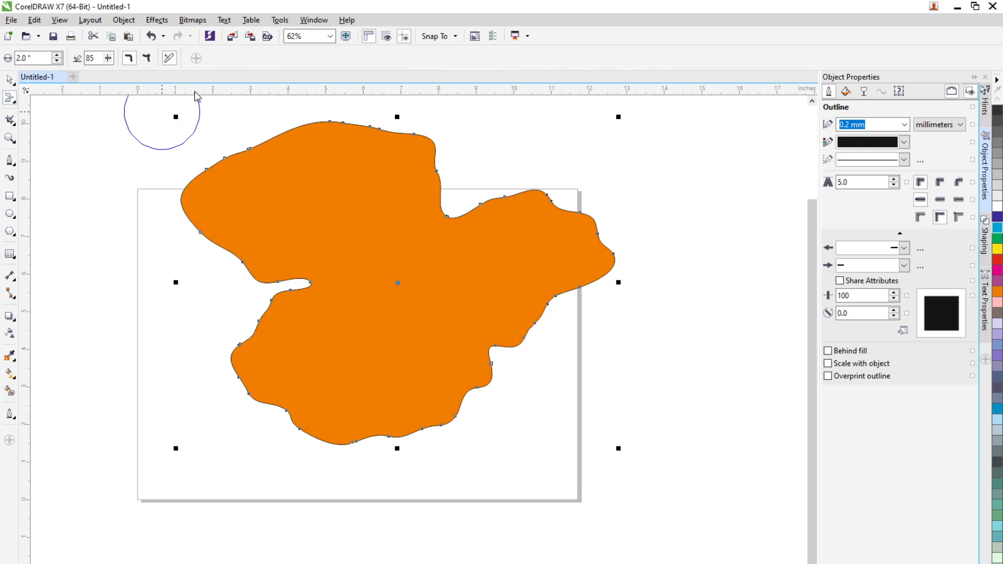
{"action": "mouse_move", "coordinate": [230, 170]}
{"action": "left_mouse_down"}
{"action": "mouse_move", "coordinate": [217, 161]}
{"action": "mouse_move", "coordinate": [288, 206]}
{"action": "left_mouse_up"}
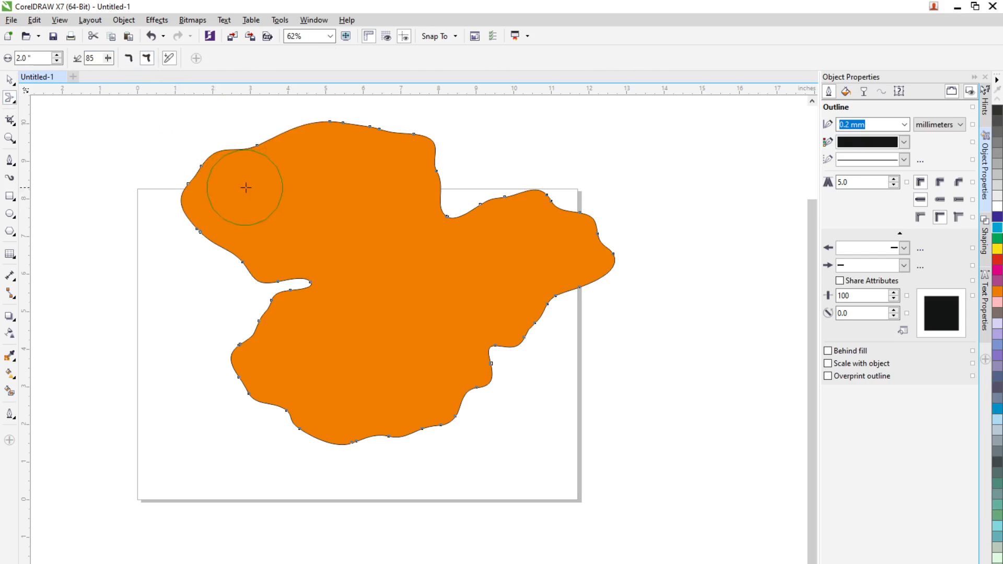
{"action": "left_click_drag", "start_coordinate": [213, 169], "coordinate": [165, 156]}
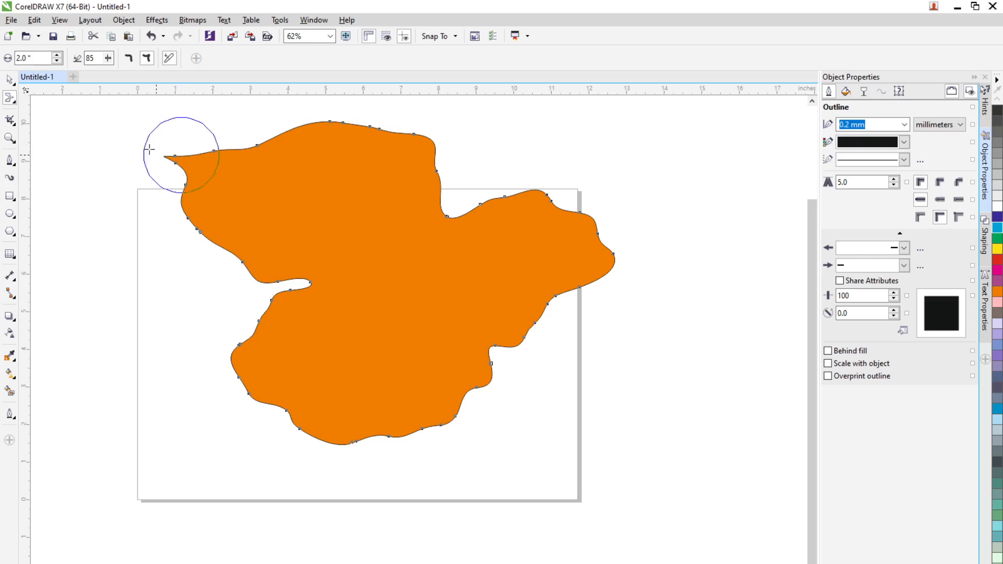
{"action": "left_click_drag", "start_coordinate": [234, 238], "coordinate": [150, 261]}
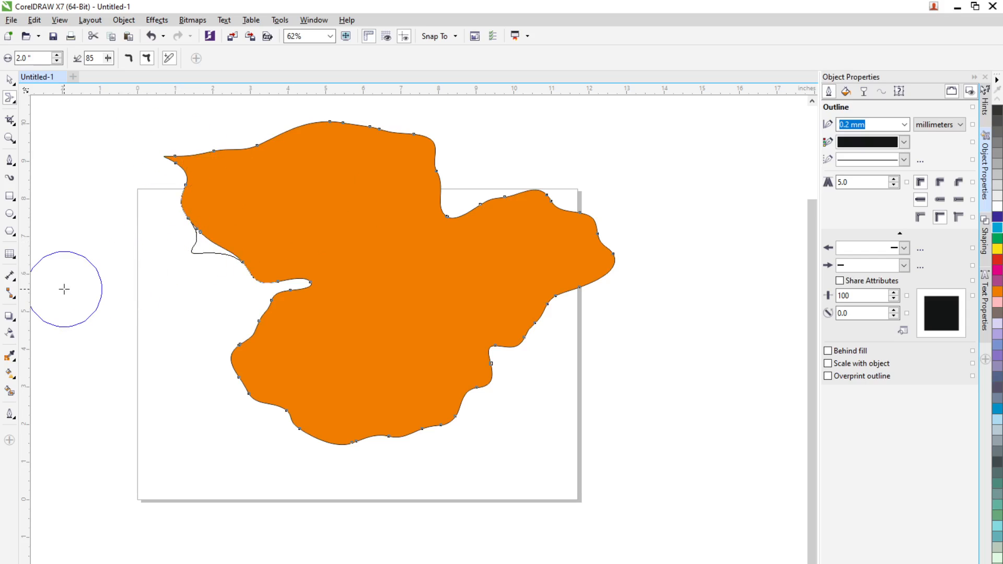
{"action": "mouse_move", "coordinate": [208, 230]}
{"action": "left_mouse_down"}
{"action": "mouse_move", "coordinate": [188, 258]}
{"action": "mouse_move", "coordinate": [123, 295]}
{"action": "left_mouse_up"}
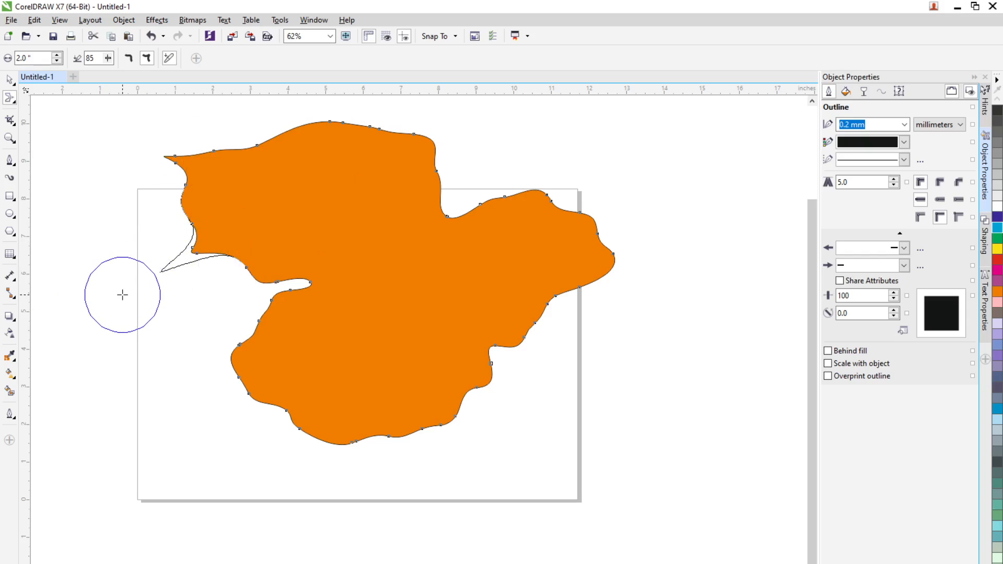
- Push pointed notches inward along the lower-left, bottom and lower-right edges of the orange shape with pointy smear
{"action": "left_click_drag", "start_coordinate": [232, 385], "coordinate": [261, 380]}
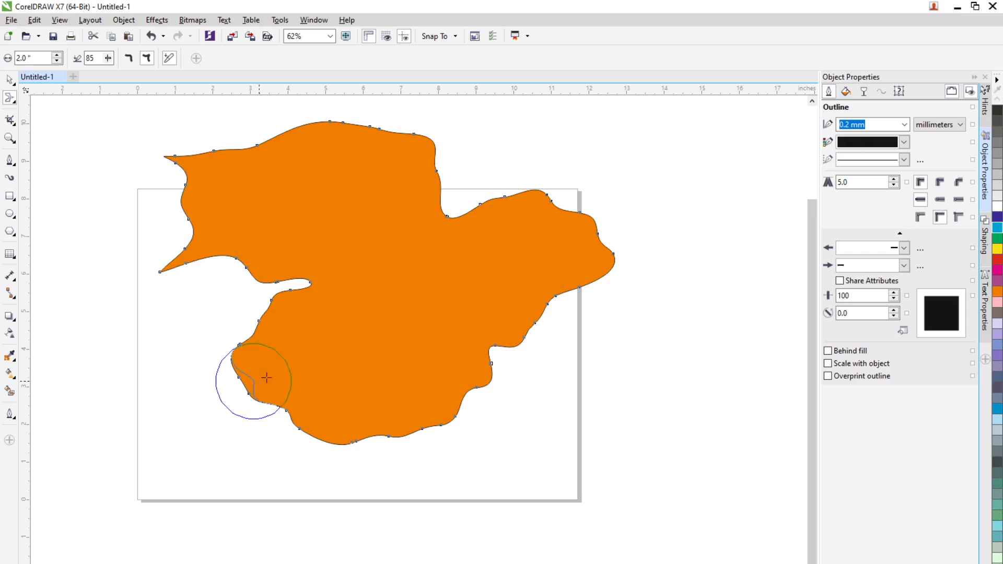
{"action": "left_click_drag", "start_coordinate": [323, 362], "coordinate": [347, 352]}
{"action": "left_click_drag", "start_coordinate": [291, 457], "coordinate": [336, 422]}
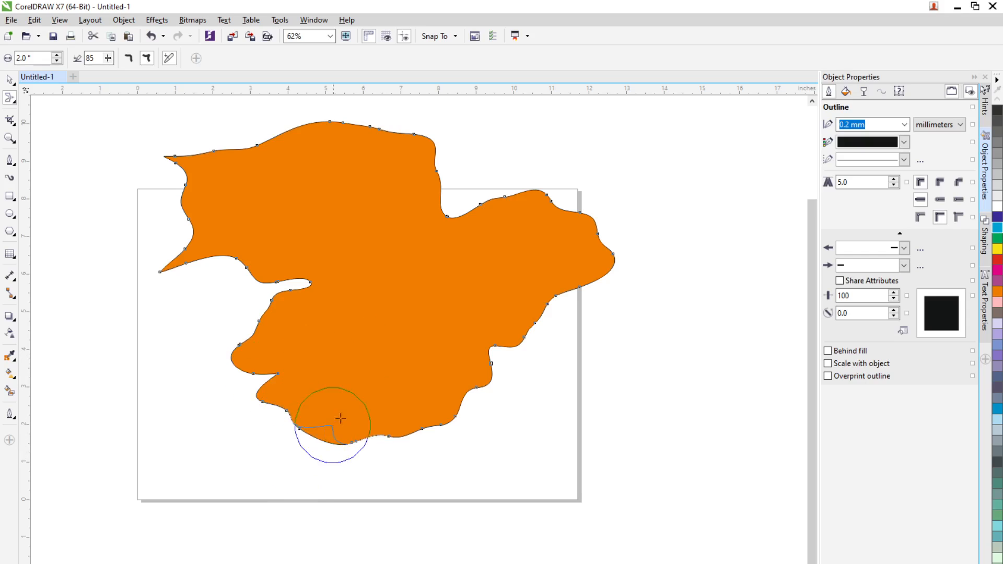
{"action": "left_click_drag", "start_coordinate": [373, 375], "coordinate": [374, 375]}
{"action": "left_click_drag", "start_coordinate": [477, 432], "coordinate": [419, 378]}
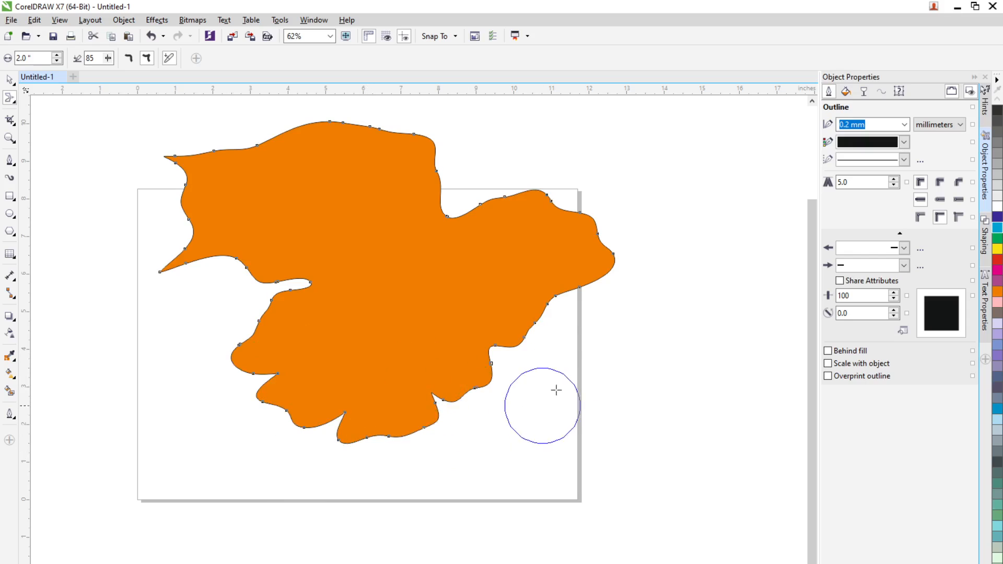
{"action": "left_click_drag", "start_coordinate": [578, 331], "coordinate": [531, 312]}
{"action": "left_click_drag", "start_coordinate": [478, 295], "coordinate": [477, 294]}
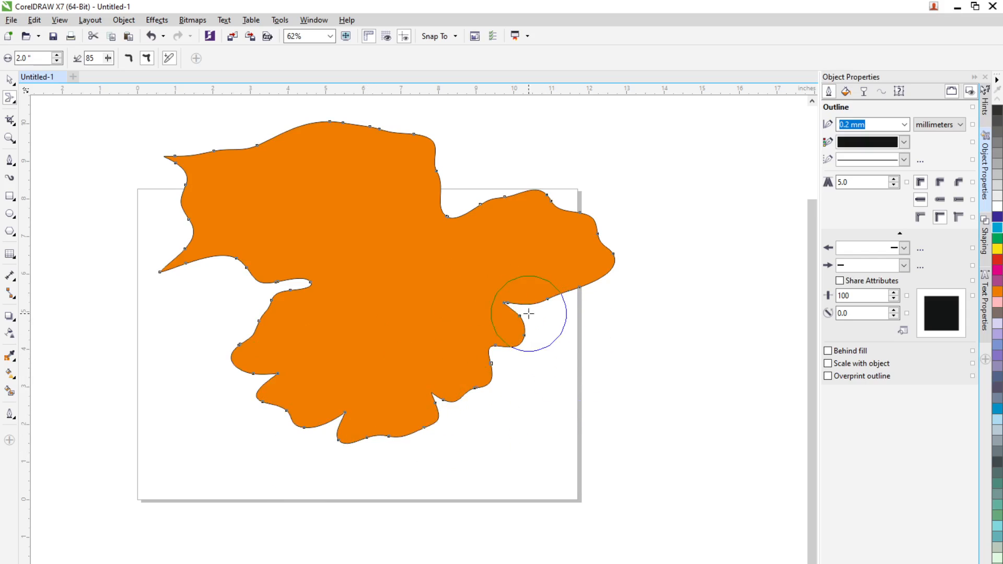
- Switch to smooth smear and pull the bottom edge of the orange shape downward into a rounded lobe
{"action": "scroll", "coordinate": [353, 425], "scroll_direction": "up", "scroll_amount": 5}
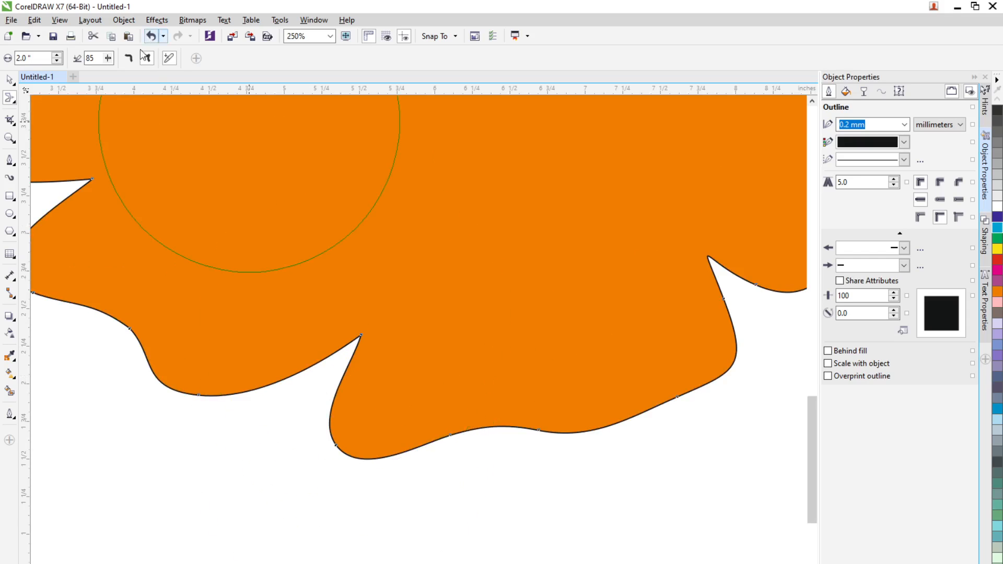
{"action": "left_click_drag", "start_coordinate": [606, 426], "coordinate": [572, 321]}
{"action": "left_click_drag", "start_coordinate": [575, 273], "coordinate": [643, 521]}
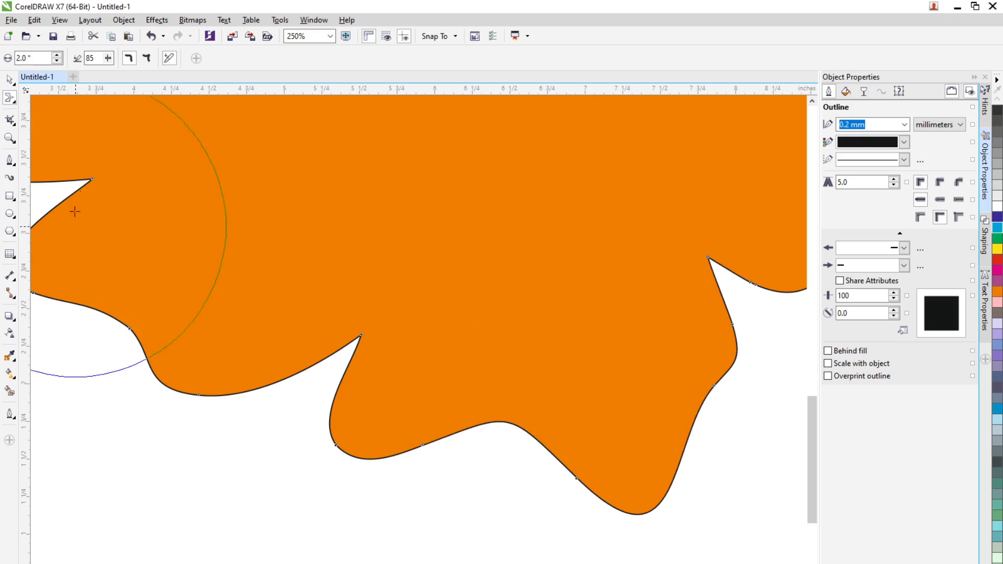
{"action": "left_click", "coordinate": [9, 81]}
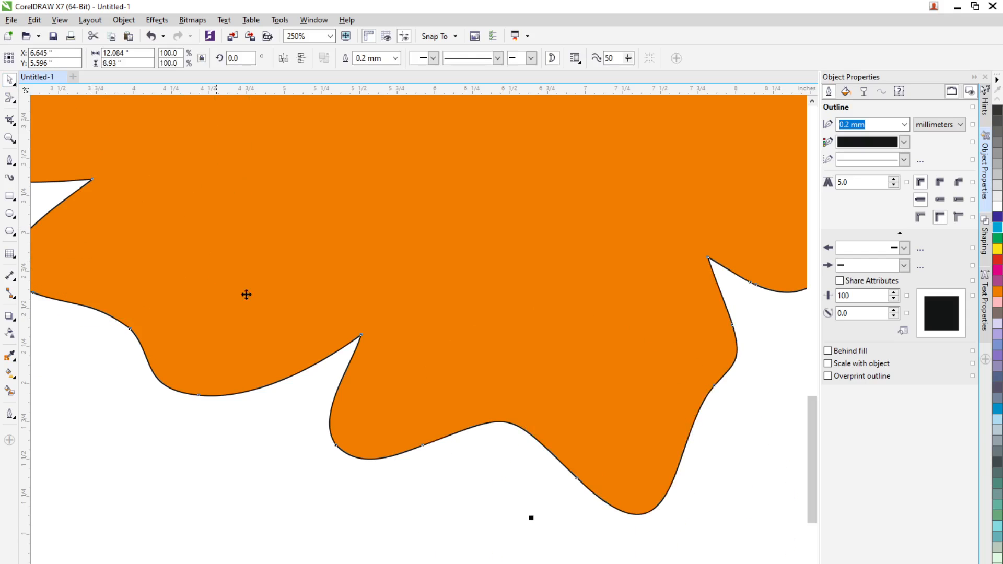
- Twirl the orange shape counterclockwise with a 2.0 in nib at rate 50, curling its top edge and both left spikes into spirals
{"action": "scroll", "coordinate": [274, 296], "scroll_direction": "down", "scroll_amount": 6}
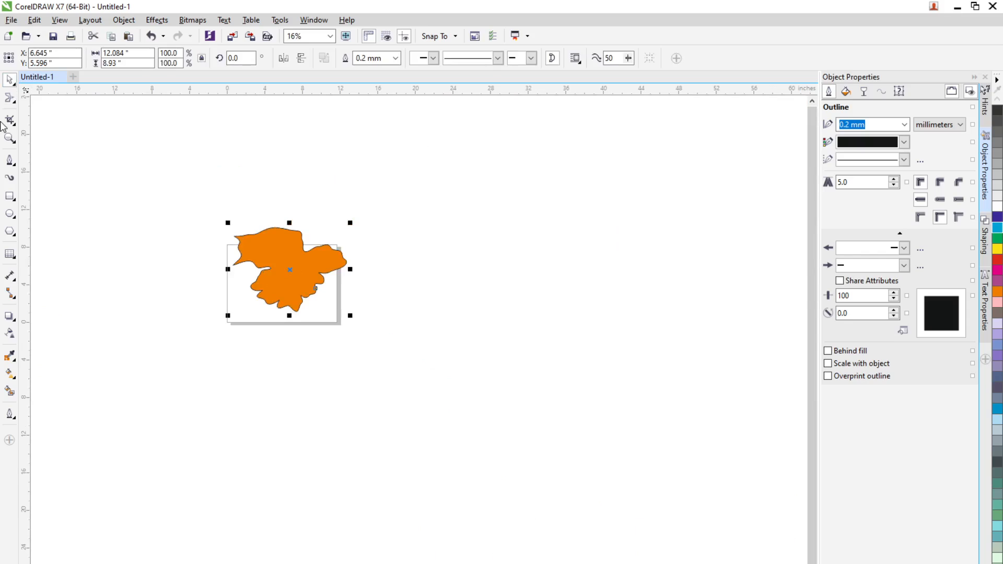
{"action": "left_click", "coordinate": [13, 99]}
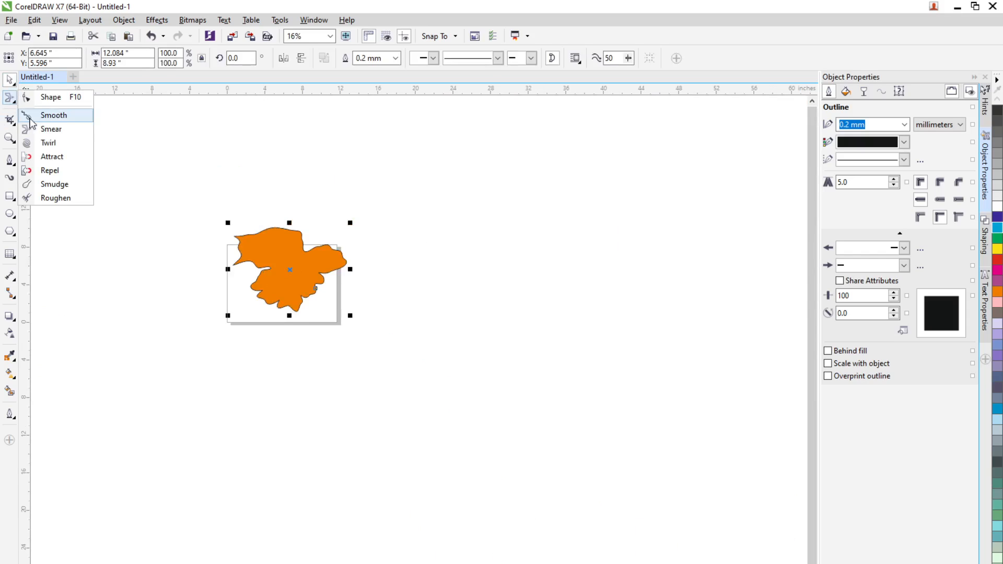
{"action": "left_click", "coordinate": [48, 143]}
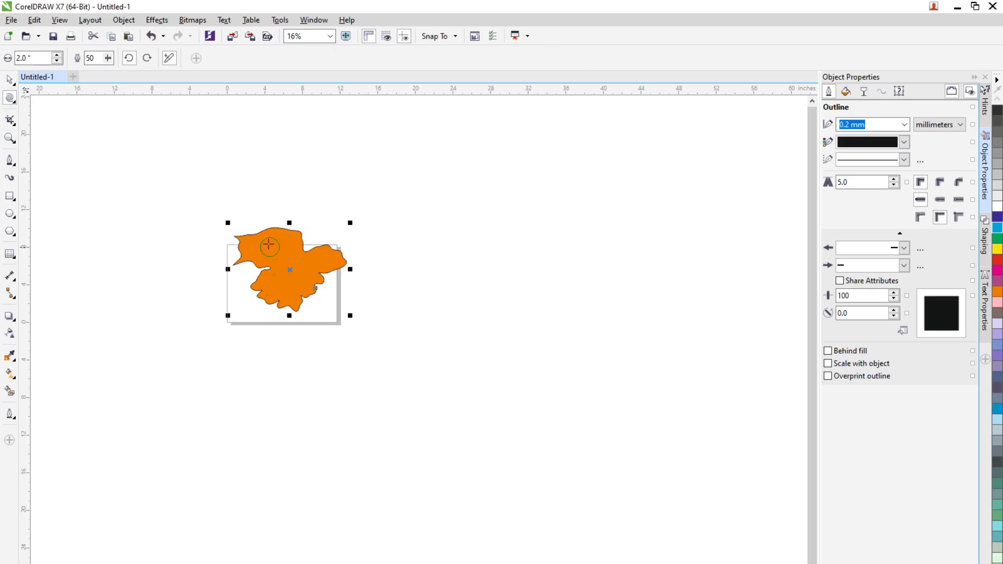
{"action": "scroll", "coordinate": [274, 243], "scroll_direction": "up", "scroll_amount": 3}
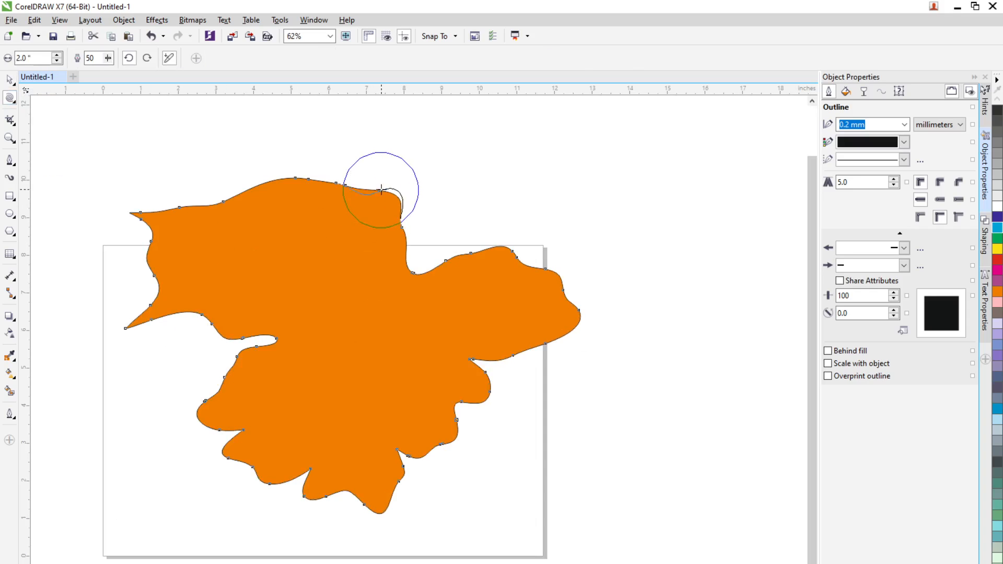
{"action": "left_click_drag", "start_coordinate": [383, 190], "coordinate": [383, 190]}
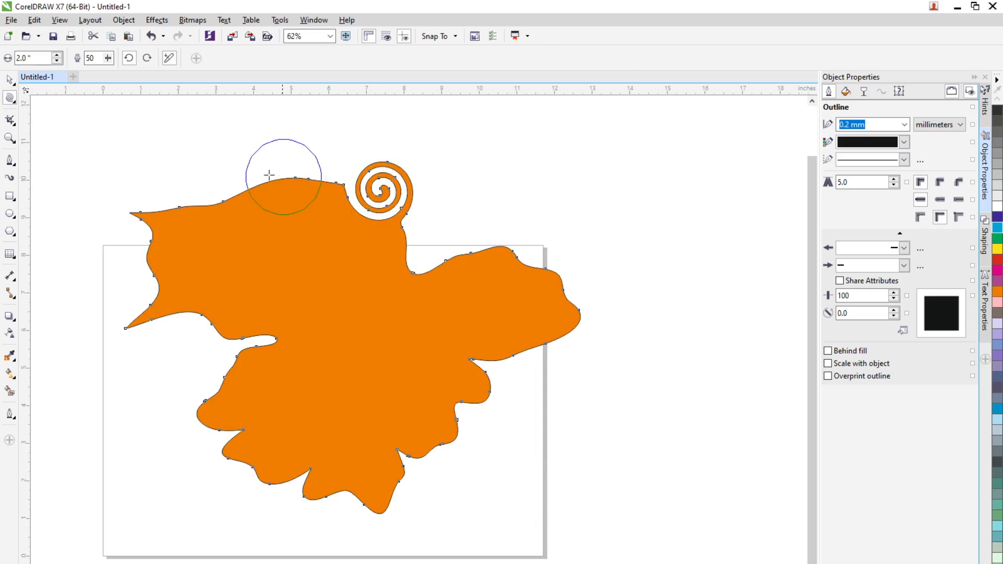
{"action": "left_click_drag", "start_coordinate": [266, 174], "coordinate": [266, 174]}
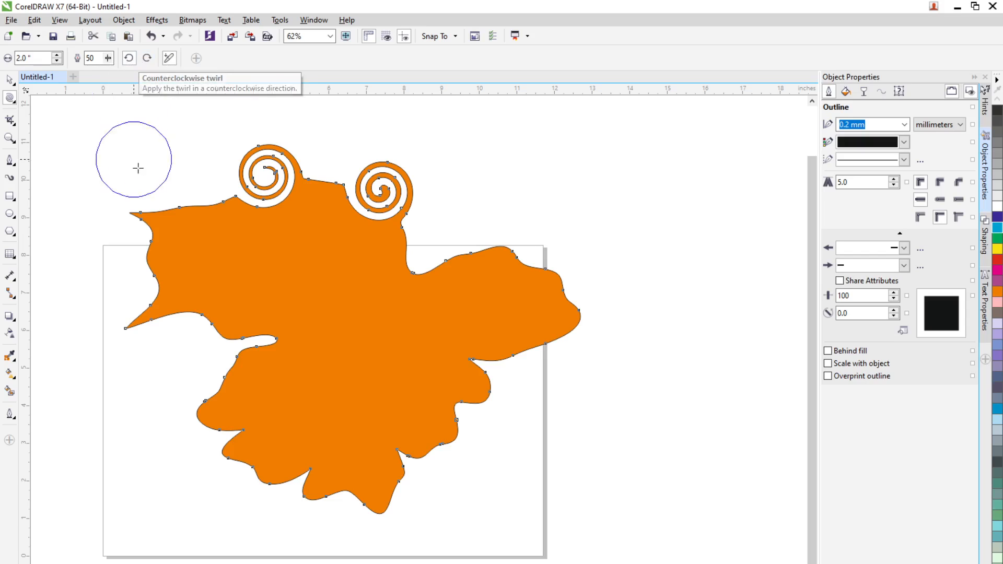
{"action": "left_click_drag", "start_coordinate": [155, 203], "coordinate": [155, 202]}
{"action": "left_click_drag", "start_coordinate": [129, 301], "coordinate": [130, 299]}
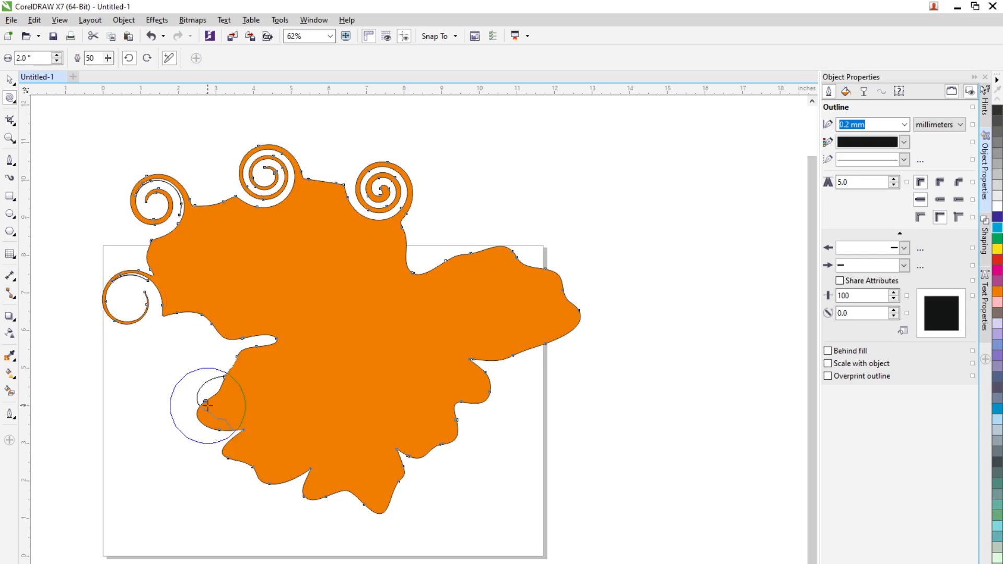
- Twirl spirals into the lower-left, bottom and lower-right outline of the orange shape
{"action": "left_click_drag", "start_coordinate": [208, 405], "coordinate": [207, 405]}
{"action": "left_click_drag", "start_coordinate": [248, 471], "coordinate": [248, 471]}
{"action": "left_click_drag", "start_coordinate": [406, 501], "coordinate": [406, 501]}
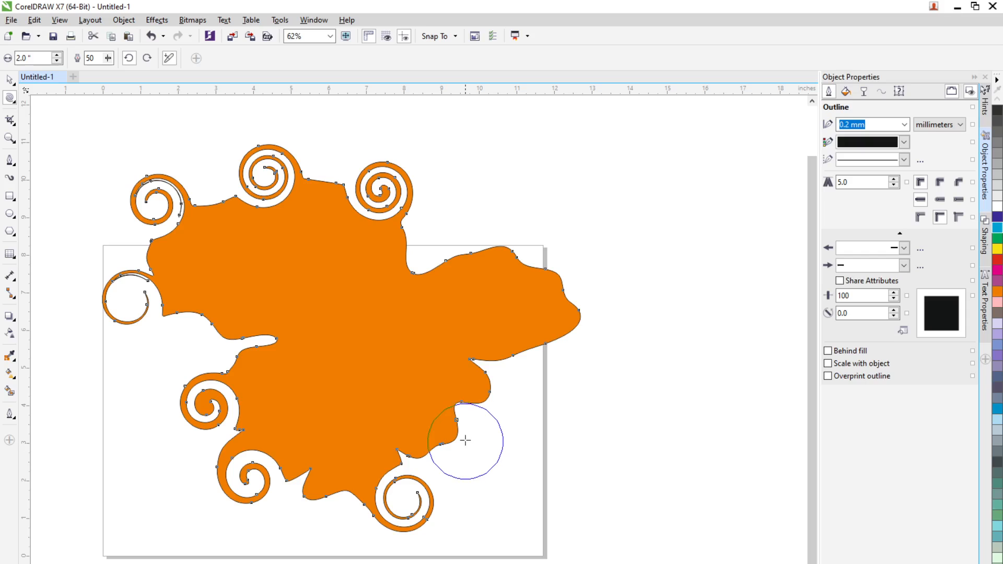
{"action": "left_click_drag", "start_coordinate": [464, 438], "coordinate": [463, 438]}
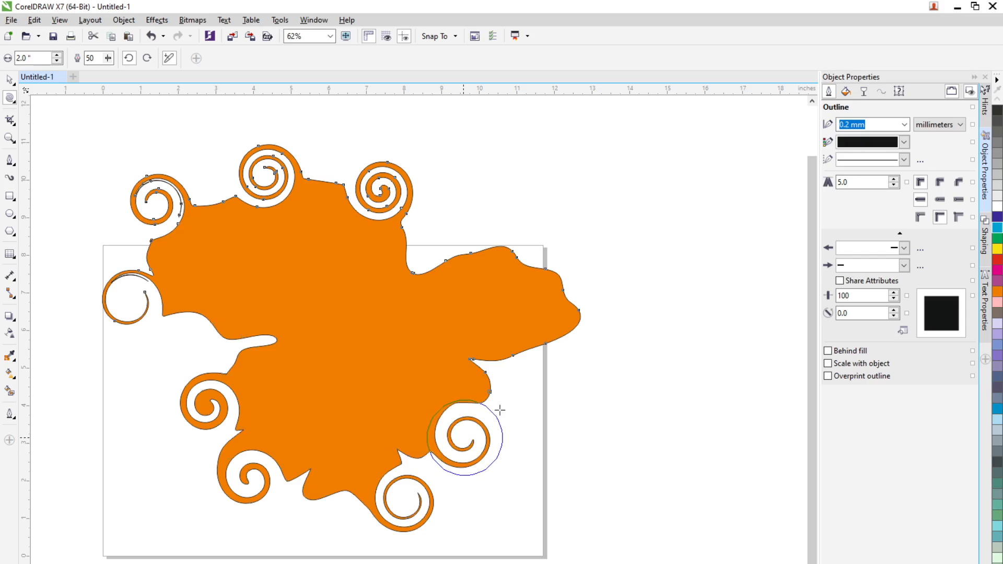
{"action": "left_click_drag", "start_coordinate": [497, 376], "coordinate": [499, 375]}
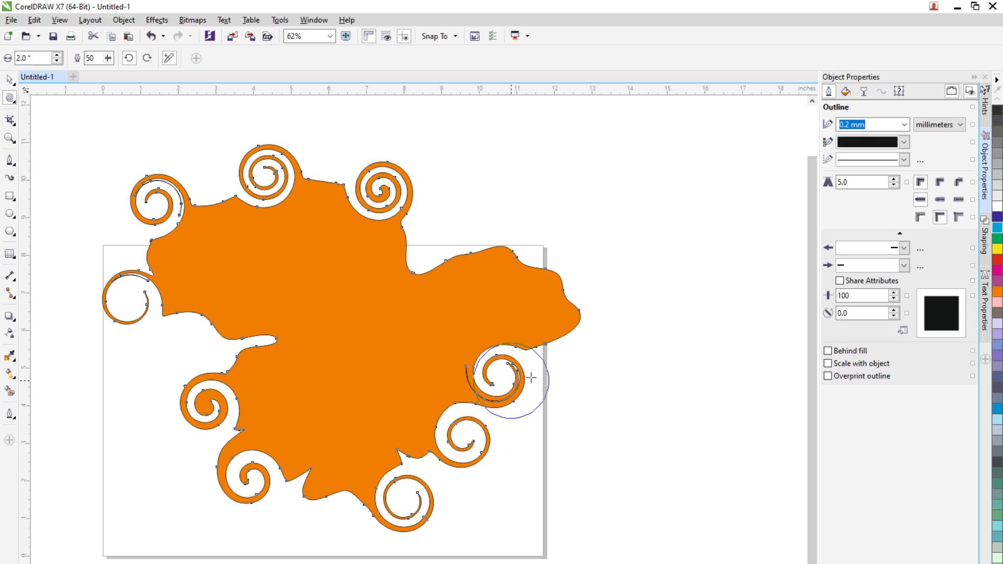
- Twirl spirals around the orange shape's right lobe and into the inner corner between its two upper lobes
{"action": "left_click_drag", "start_coordinate": [579, 341], "coordinate": [580, 341]}
{"action": "left_click_drag", "start_coordinate": [574, 269], "coordinate": [574, 269]}
{"action": "left_click_drag", "start_coordinate": [499, 245], "coordinate": [499, 246]}
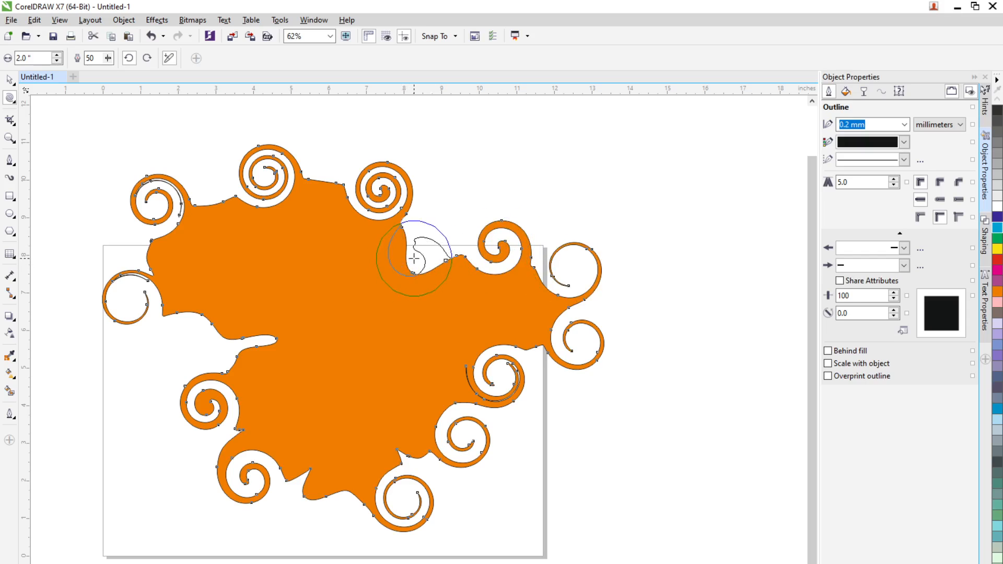
{"action": "left_click_drag", "start_coordinate": [414, 258], "coordinate": [414, 258]}
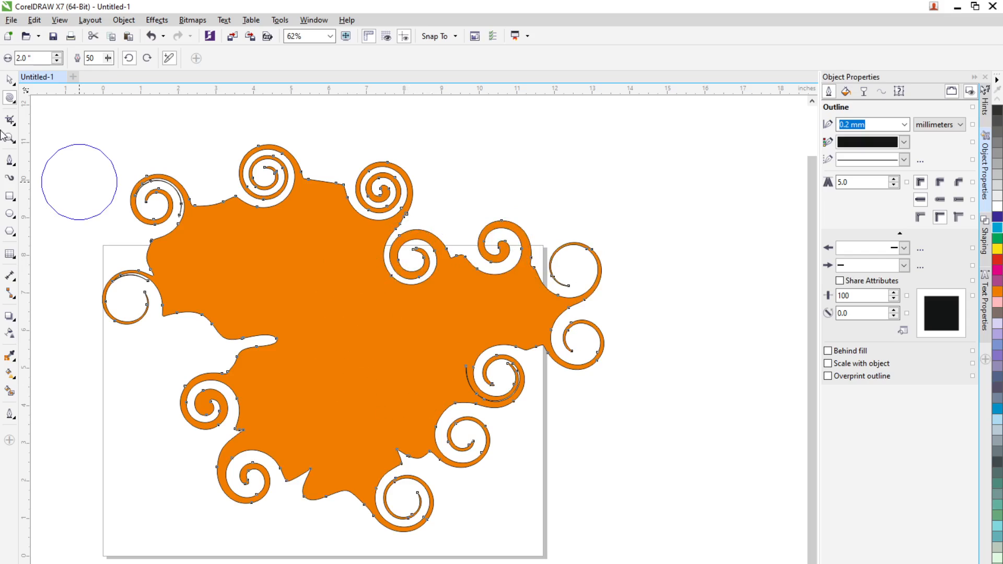
{"action": "key", "text": "space"}
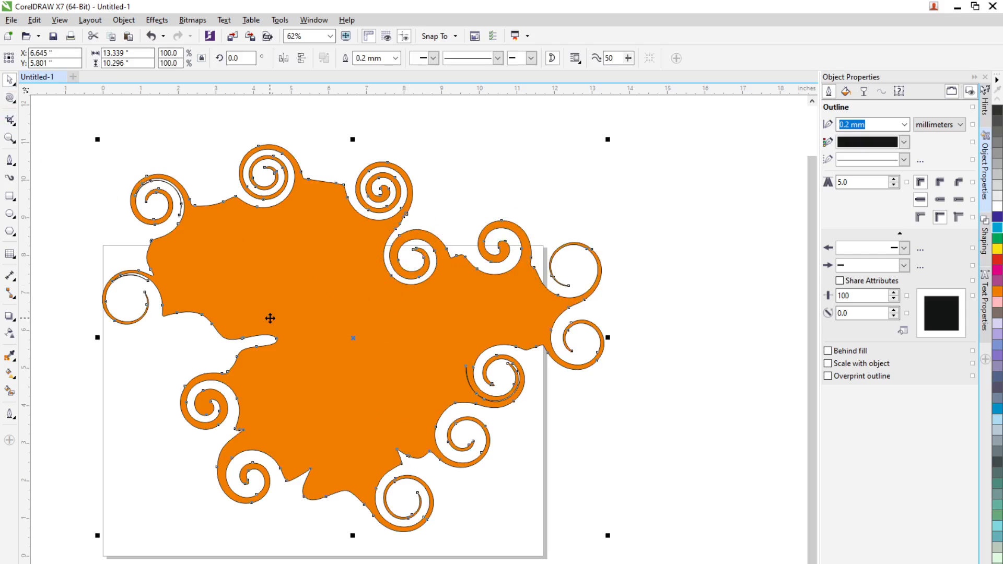
- Delete the twirled orange shape from the page
{"action": "left_click", "coordinate": [9, 99]}
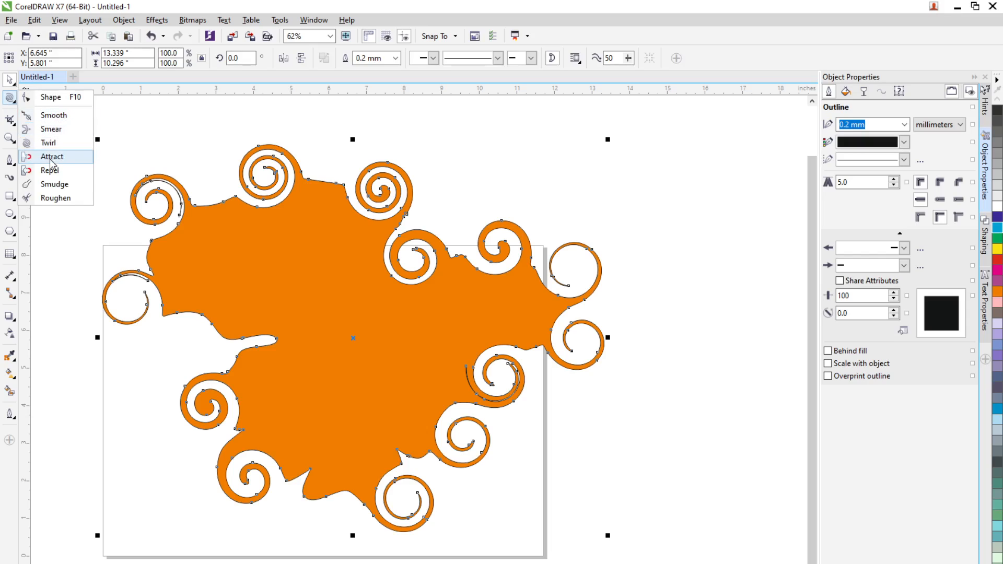
{"action": "left_click", "coordinate": [8, 79]}
{"action": "left_click", "coordinate": [280, 307]}
{"action": "key", "text": "Delete"}
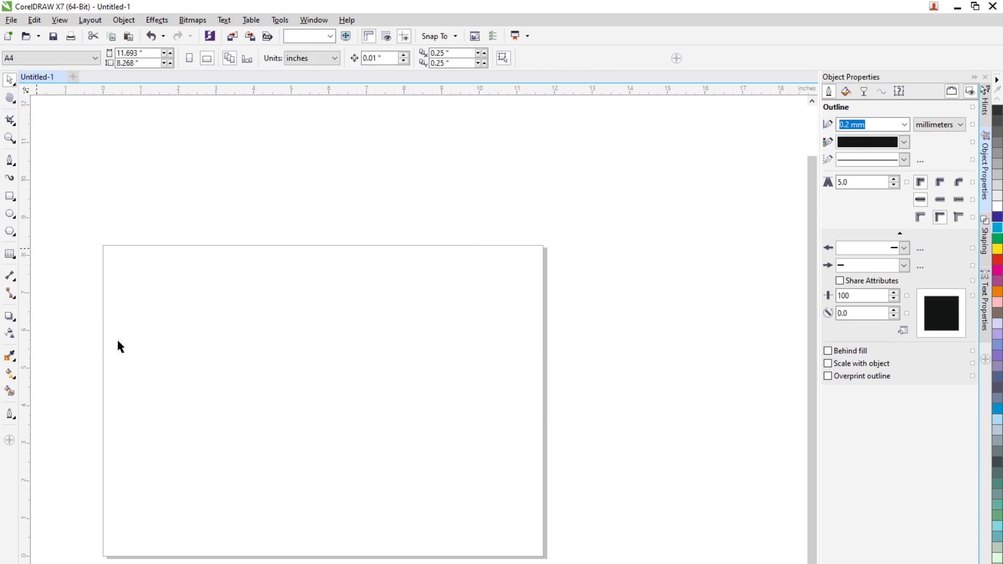
- Draw a rectangle about 6.73 by 3.92 in on the page, fill it cyan blue and set its outline to None
{"action": "left_click", "coordinate": [9, 196]}
{"action": "left_click_drag", "start_coordinate": [205, 341], "coordinate": [302, 406]}
{"action": "left_click_drag", "start_coordinate": [383, 455], "coordinate": [458, 488]}
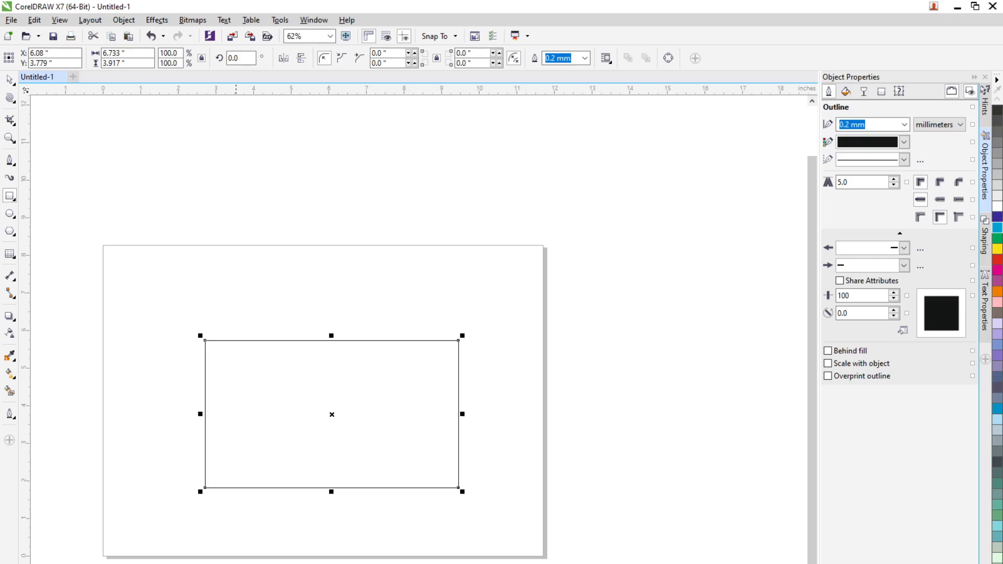
{"action": "left_click", "coordinate": [998, 228]}
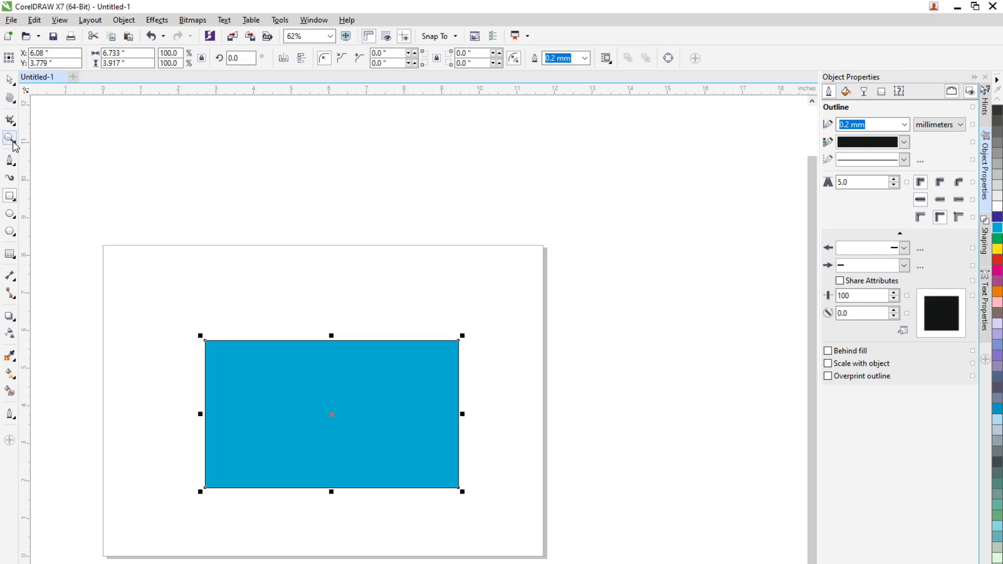
{"action": "left_click", "coordinate": [586, 60]}
{"action": "left_click", "coordinate": [568, 69]}
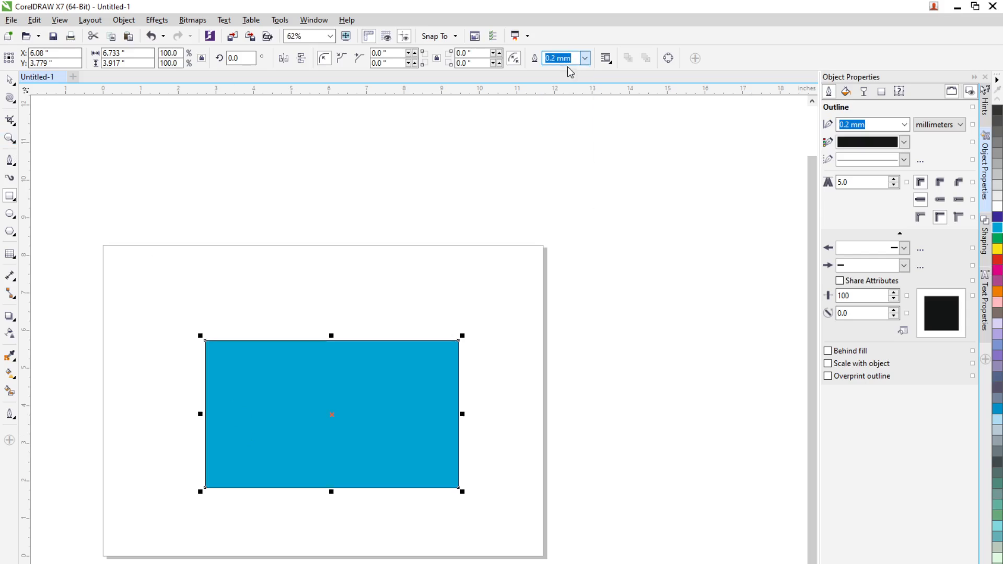
- Using Attract with a 2.0 in nib at rate 86, pull a tall spike and two downward notches from the blue rectangle's top edge
{"action": "left_click", "coordinate": [10, 102]}
{"action": "left_click", "coordinate": [52, 160]}
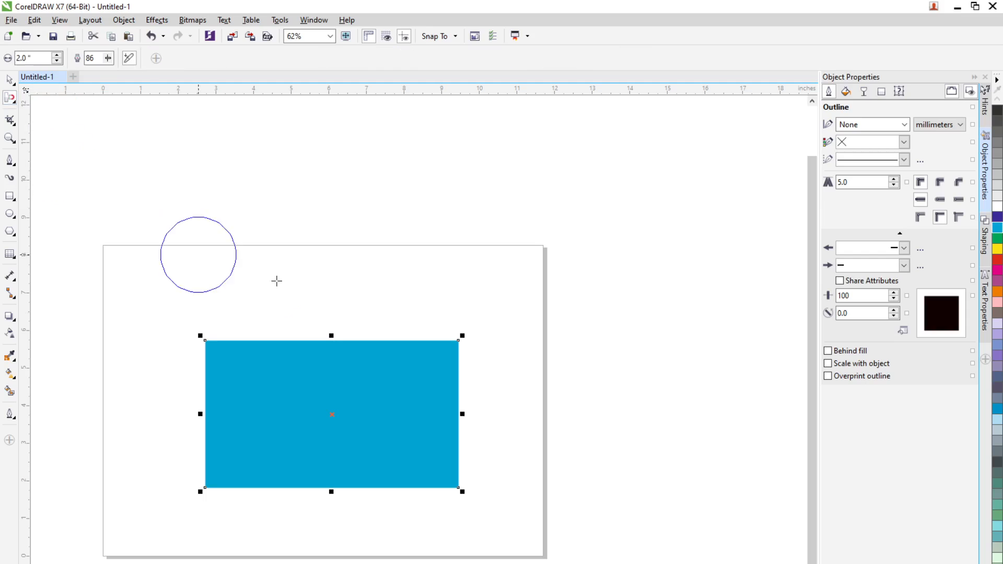
{"action": "left_click_drag", "start_coordinate": [314, 317], "coordinate": [314, 183]}
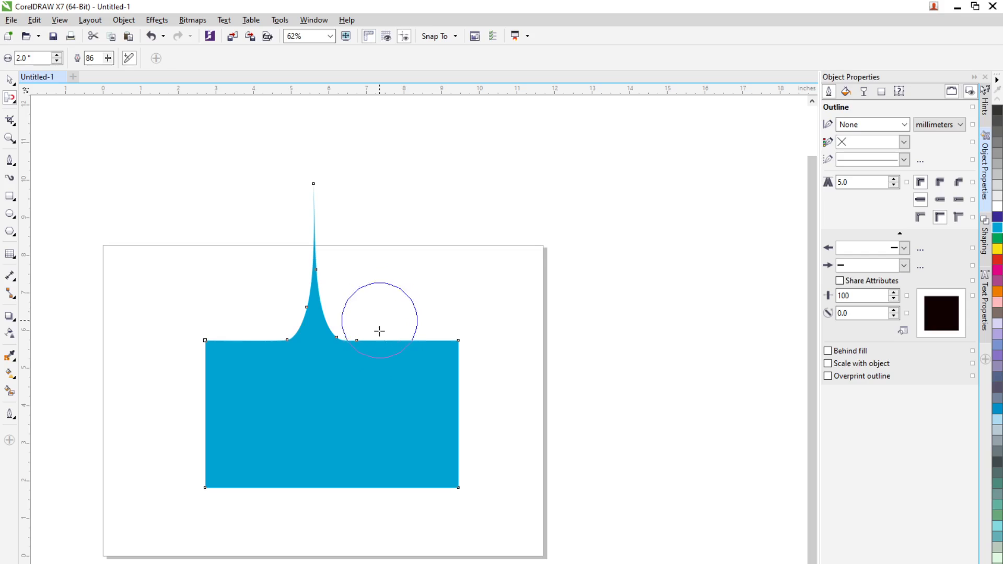
{"action": "left_click_drag", "start_coordinate": [385, 328], "coordinate": [383, 382]}
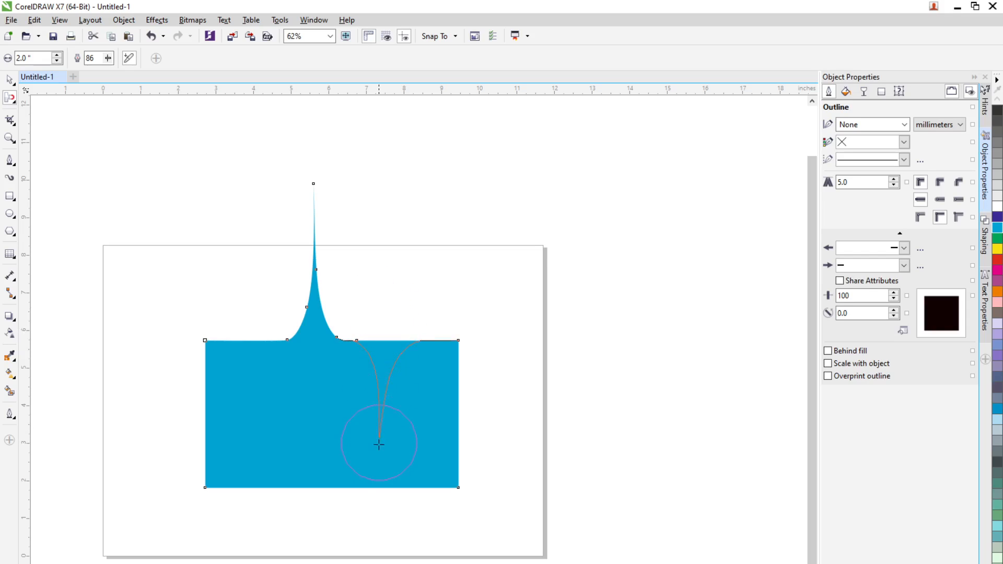
{"action": "left_click_drag", "start_coordinate": [377, 476], "coordinate": [377, 519]}
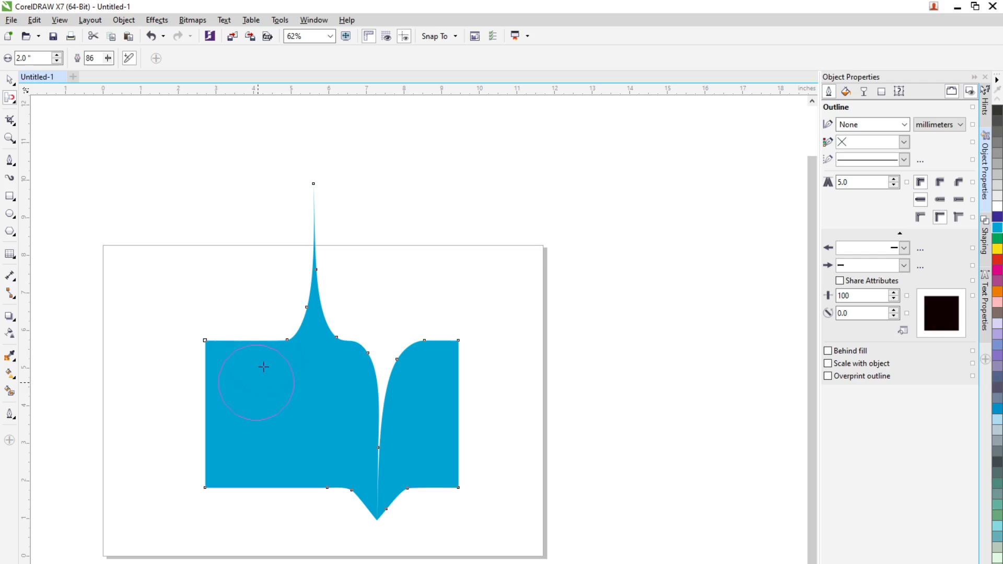
{"action": "left_click_drag", "start_coordinate": [259, 330], "coordinate": [269, 398]}
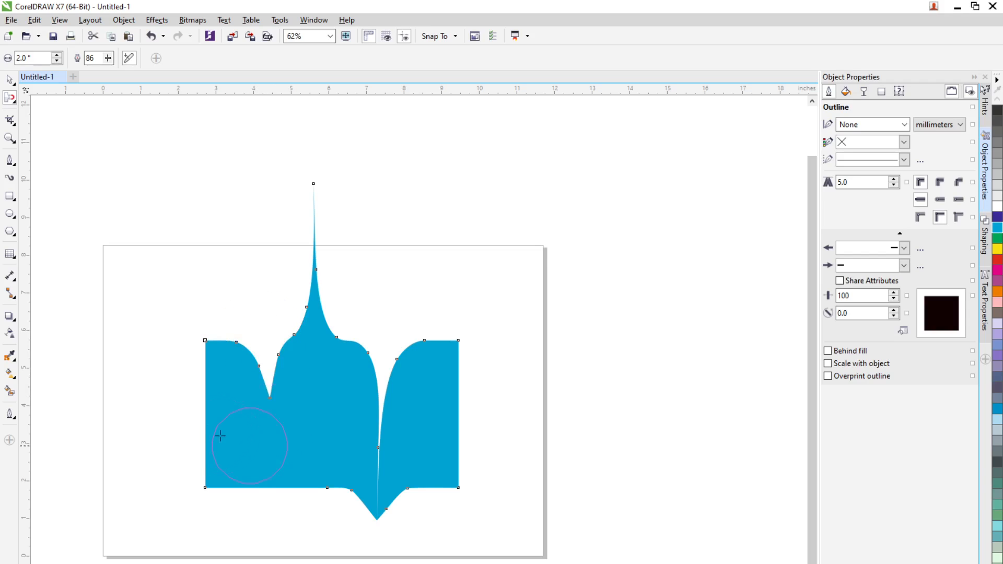
- Attract the blue shape's corners, sides and bottom edge outward into spikes, and pull one notch into its left edge
{"action": "left_click_drag", "start_coordinate": [202, 426], "coordinate": [239, 436]}
{"action": "mouse_move", "coordinate": [199, 332]}
{"action": "left_mouse_down"}
{"action": "mouse_move", "coordinate": [223, 369]}
{"action": "mouse_move", "coordinate": [151, 265]}
{"action": "left_mouse_up"}
{"action": "left_click_drag", "start_coordinate": [418, 360], "coordinate": [509, 290]}
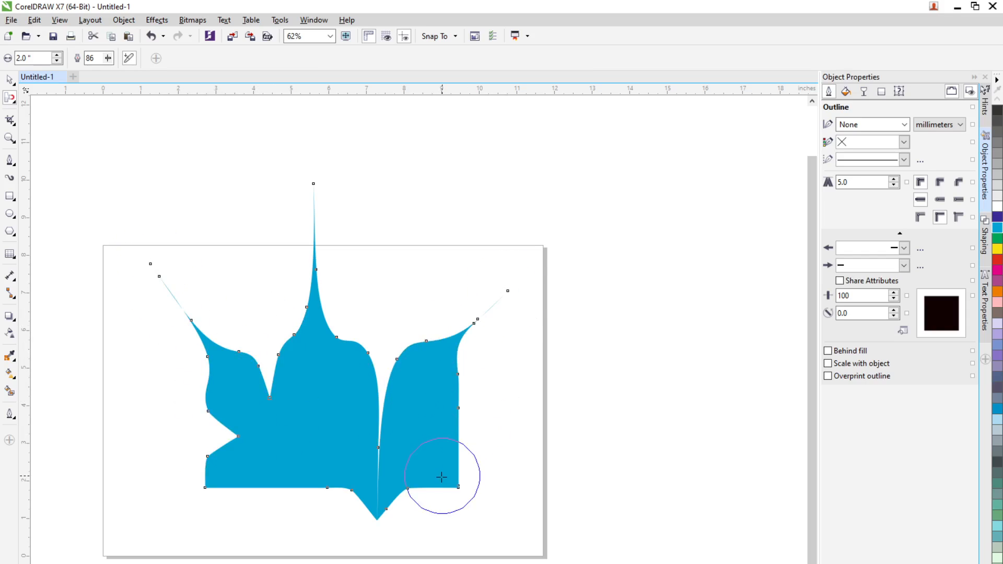
{"action": "left_click_drag", "start_coordinate": [447, 477], "coordinate": [483, 503]}
{"action": "mouse_move", "coordinate": [474, 431]}
{"action": "left_mouse_down"}
{"action": "mouse_move", "coordinate": [505, 417]}
{"action": "mouse_move", "coordinate": [484, 385]}
{"action": "mouse_move", "coordinate": [484, 394]}
{"action": "mouse_move", "coordinate": [546, 350]}
{"action": "left_mouse_up"}
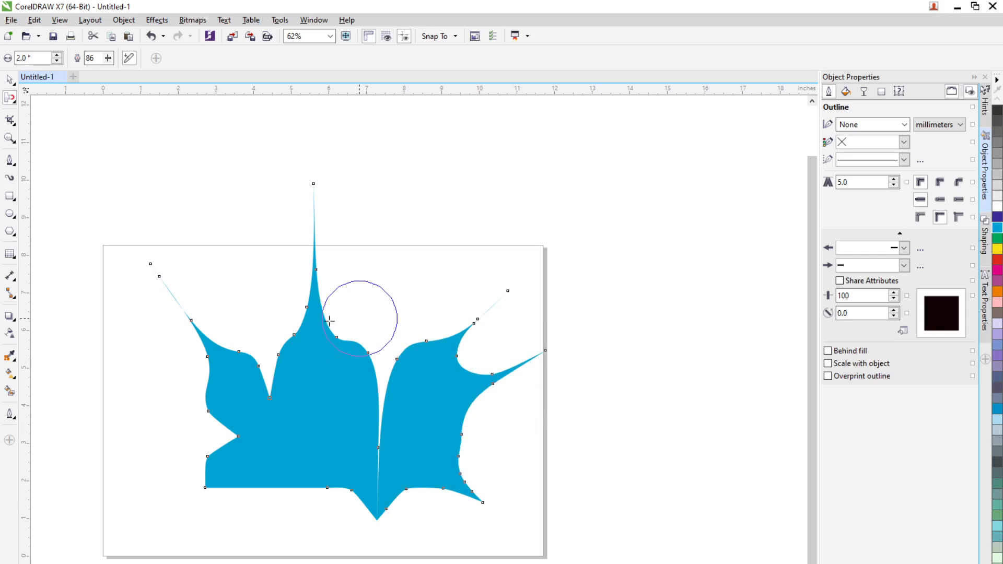
{"action": "left_click_drag", "start_coordinate": [216, 401], "coordinate": [151, 407]}
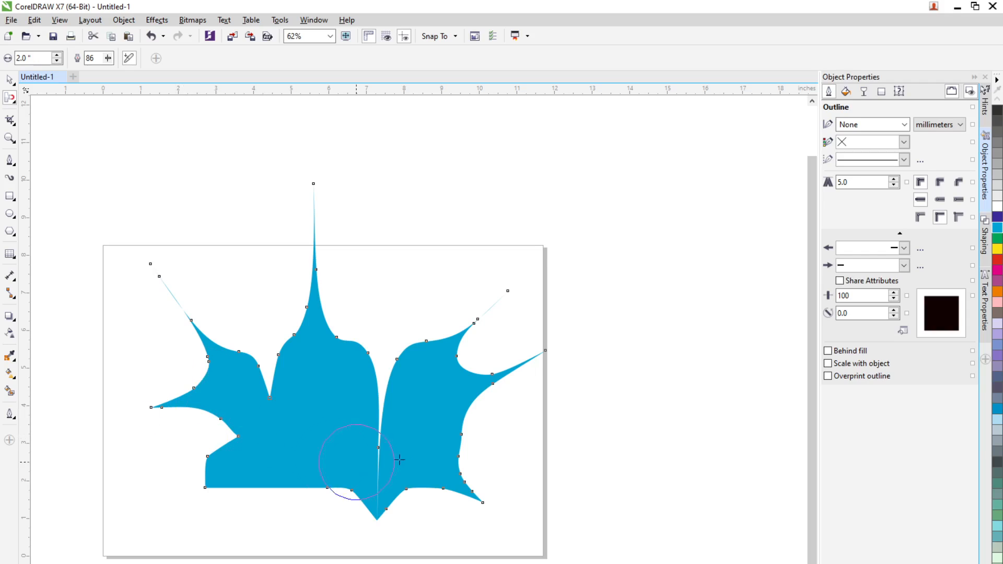
{"action": "mouse_move", "coordinate": [332, 483]}
{"action": "left_mouse_down"}
{"action": "mouse_move", "coordinate": [307, 508]}
{"action": "mouse_move", "coordinate": [259, 470]}
{"action": "mouse_move", "coordinate": [242, 520]}
{"action": "mouse_move", "coordinate": [228, 467]}
{"action": "mouse_move", "coordinate": [174, 484]}
{"action": "left_mouse_up"}
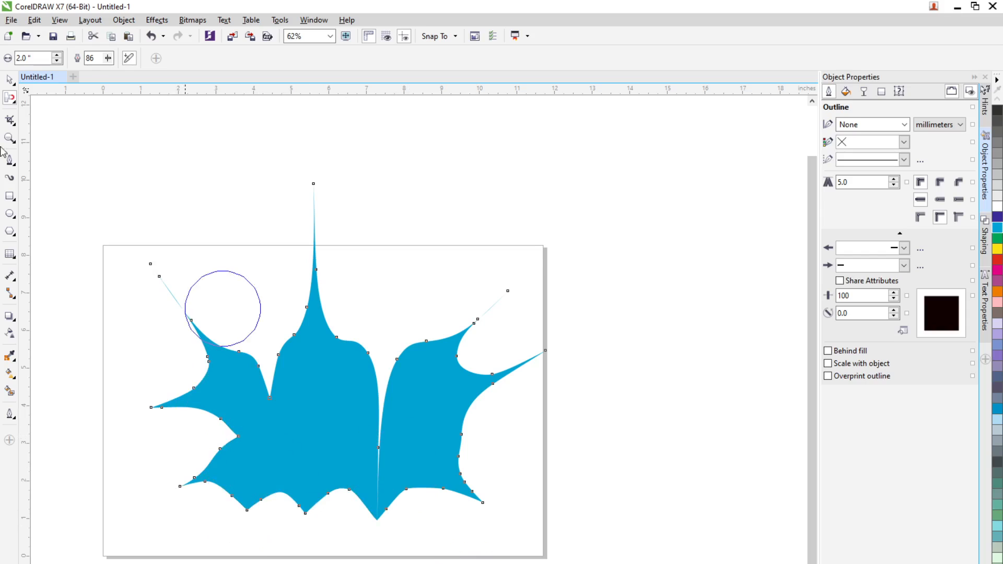
- Delete the spiked blue shape from the page
{"action": "left_click", "coordinate": [10, 81]}
{"action": "left_click_drag", "start_coordinate": [413, 421], "coordinate": [452, 440]}
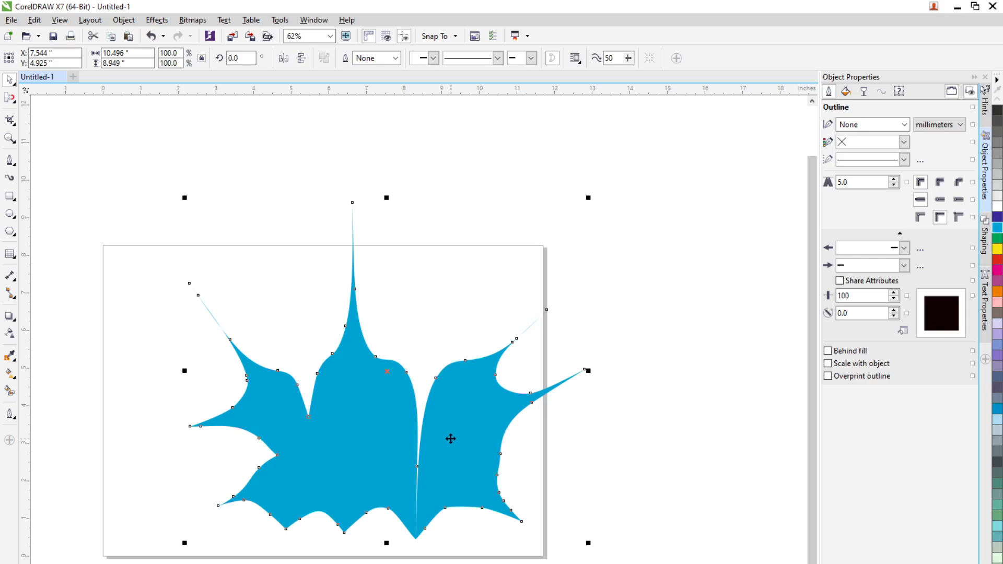
{"action": "key", "text": "Delete"}
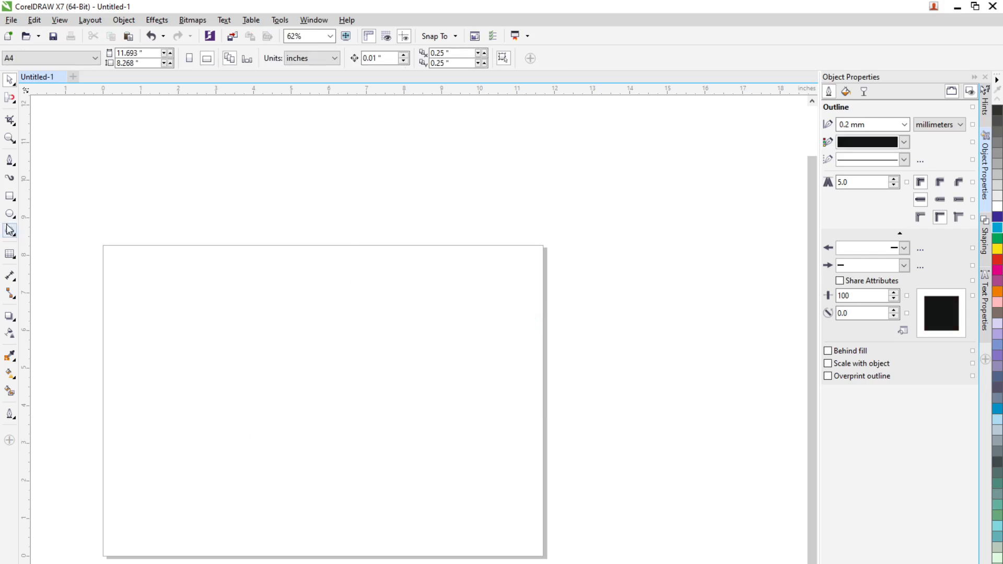
- Draw a rectangle about 7.0 by 3.87 in on the page and fill it orange
{"action": "left_click", "coordinate": [10, 197]}
{"action": "left_click_drag", "start_coordinate": [204, 304], "coordinate": [468, 449]}
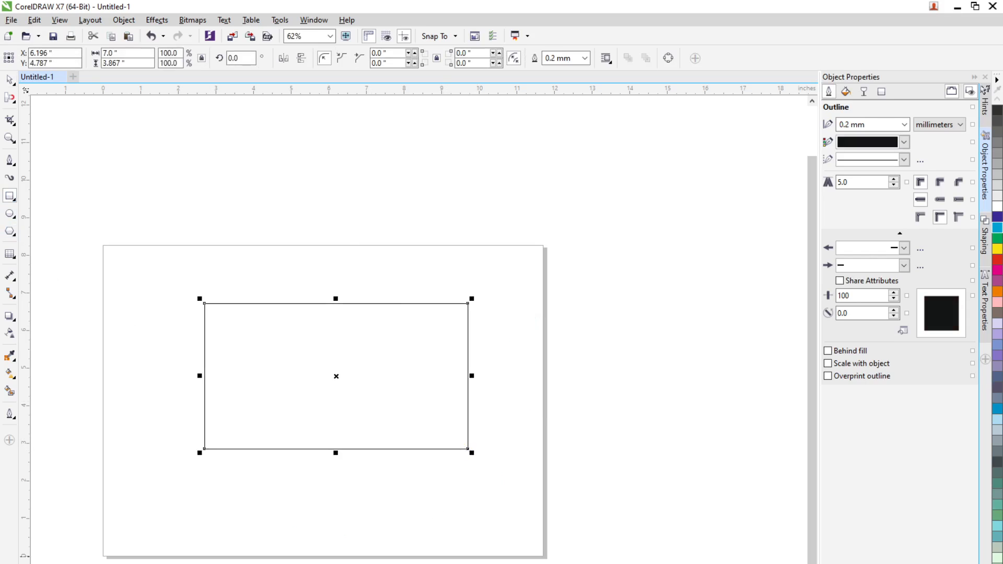
{"action": "left_click", "coordinate": [998, 292]}
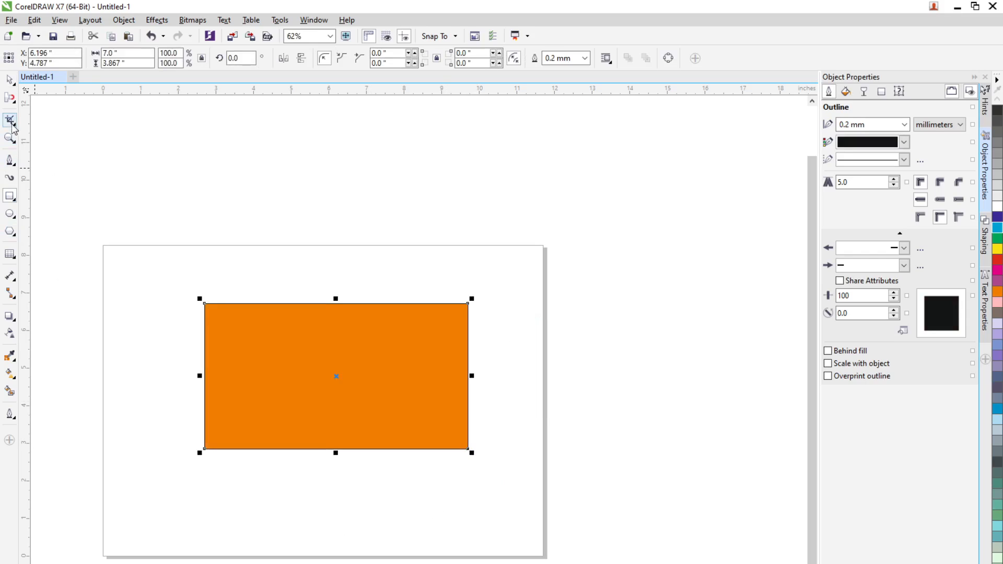
- Using Repel with a 2.0 in nib at rate 86, push three rounded notches into the orange rectangle's top edge
{"action": "left_click", "coordinate": [11, 105]}
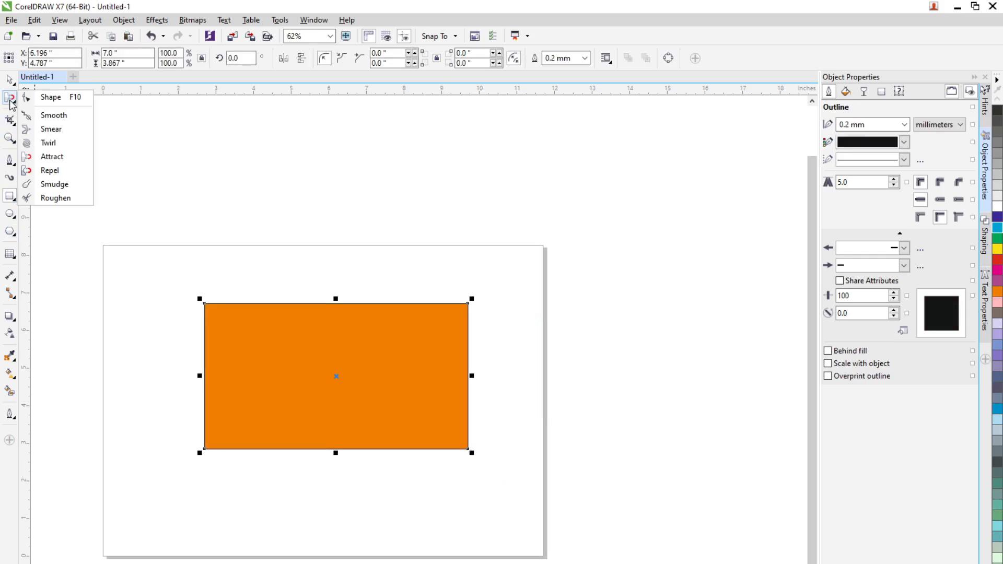
{"action": "left_click", "coordinate": [55, 158]}
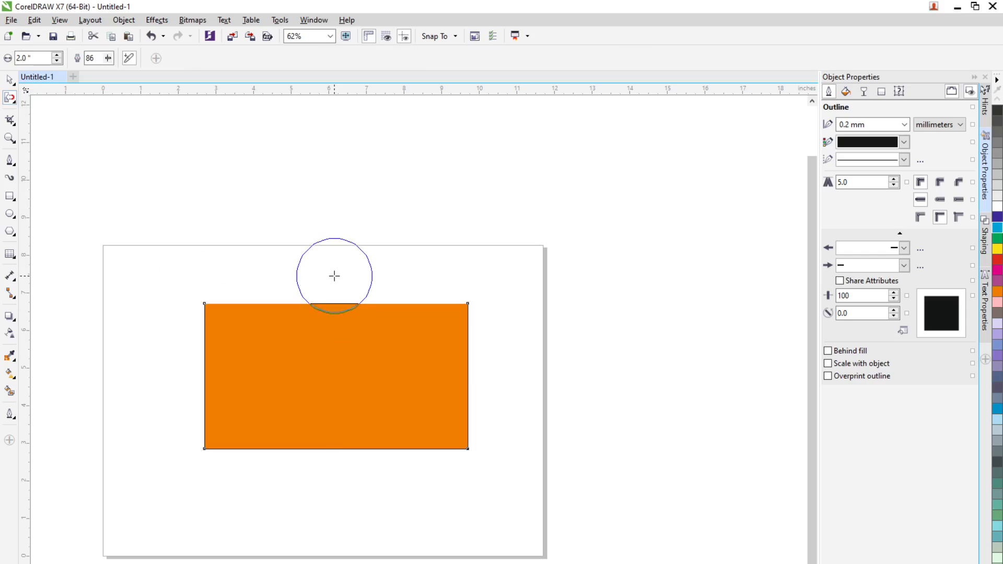
{"action": "left_click", "coordinate": [333, 316]}
{"action": "left_click", "coordinate": [262, 304]}
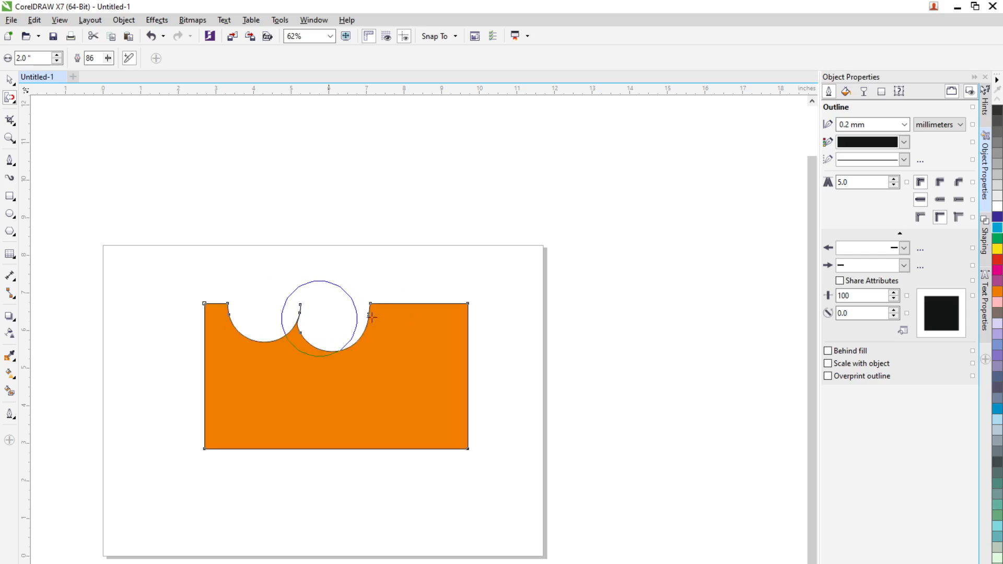
{"action": "left_click_drag", "start_coordinate": [415, 301], "coordinate": [419, 335]}
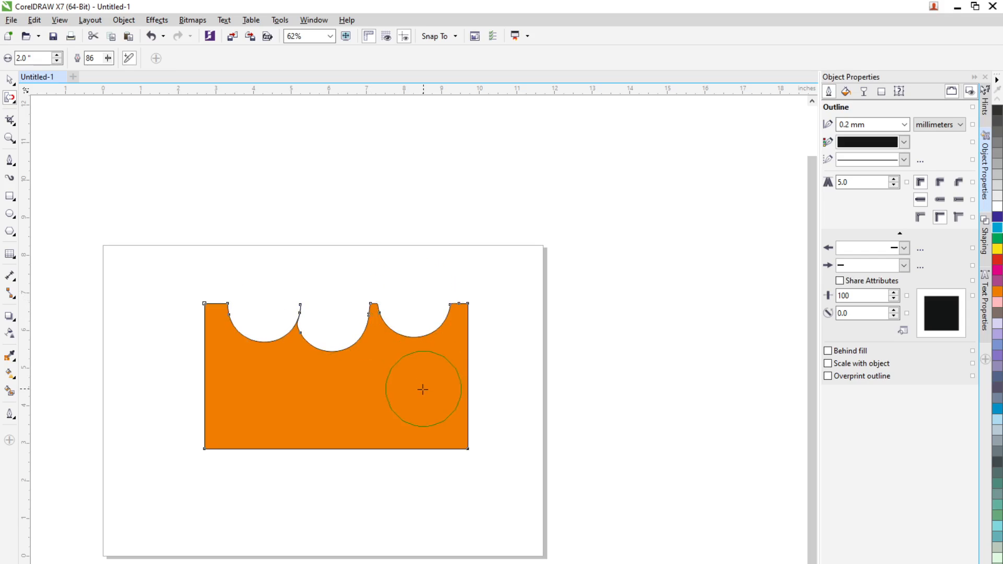
- Push the orange shape's edges outward with Repel, turning the whole outline into rounded, cloud-like bulges
{"action": "left_click_drag", "start_coordinate": [402, 365], "coordinate": [410, 336]}
{"action": "mouse_move", "coordinate": [343, 374]}
{"action": "left_mouse_down"}
{"action": "mouse_move", "coordinate": [347, 311]}
{"action": "mouse_move", "coordinate": [338, 323]}
{"action": "left_mouse_up"}
{"action": "mouse_move", "coordinate": [308, 363]}
{"action": "left_mouse_down"}
{"action": "mouse_move", "coordinate": [305, 315]}
{"action": "mouse_move", "coordinate": [282, 344]}
{"action": "mouse_move", "coordinate": [273, 325]}
{"action": "mouse_move", "coordinate": [251, 327]}
{"action": "mouse_move", "coordinate": [240, 303]}
{"action": "mouse_move", "coordinate": [229, 335]}
{"action": "mouse_move", "coordinate": [209, 321]}
{"action": "left_mouse_up"}
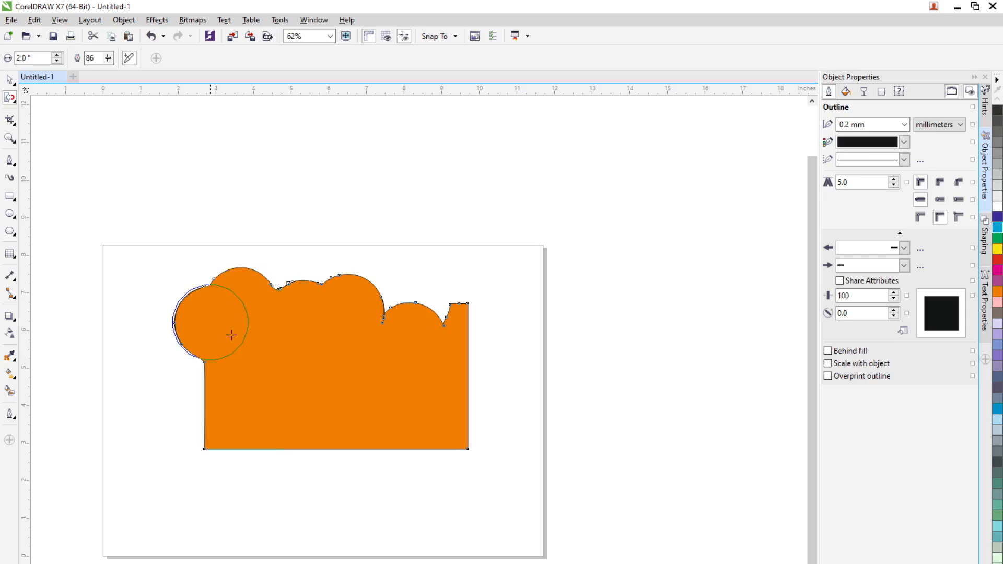
{"action": "mouse_move", "coordinate": [362, 327]}
{"action": "left_mouse_down"}
{"action": "mouse_move", "coordinate": [401, 300]}
{"action": "mouse_move", "coordinate": [414, 328]}
{"action": "mouse_move", "coordinate": [449, 307]}
{"action": "mouse_move", "coordinate": [446, 372]}
{"action": "mouse_move", "coordinate": [425, 358]}
{"action": "mouse_move", "coordinate": [444, 366]}
{"action": "mouse_move", "coordinate": [430, 422]}
{"action": "mouse_move", "coordinate": [463, 425]}
{"action": "mouse_move", "coordinate": [215, 452]}
{"action": "mouse_move", "coordinate": [235, 405]}
{"action": "mouse_move", "coordinate": [230, 392]}
{"action": "mouse_move", "coordinate": [192, 400]}
{"action": "mouse_move", "coordinate": [219, 369]}
{"action": "mouse_move", "coordinate": [202, 372]}
{"action": "mouse_move", "coordinate": [208, 412]}
{"action": "mouse_move", "coordinate": [186, 422]}
{"action": "mouse_move", "coordinate": [288, 451]}
{"action": "mouse_move", "coordinate": [305, 435]}
{"action": "mouse_move", "coordinate": [307, 467]}
{"action": "mouse_move", "coordinate": [349, 441]}
{"action": "mouse_move", "coordinate": [351, 458]}
{"action": "mouse_move", "coordinate": [265, 446]}
{"action": "mouse_move", "coordinate": [259, 457]}
{"action": "mouse_move", "coordinate": [341, 463]}
{"action": "mouse_move", "coordinate": [389, 419]}
{"action": "mouse_move", "coordinate": [391, 447]}
{"action": "mouse_move", "coordinate": [321, 406]}
{"action": "mouse_move", "coordinate": [351, 473]}
{"action": "mouse_move", "coordinate": [436, 467]}
{"action": "mouse_move", "coordinate": [434, 439]}
{"action": "mouse_move", "coordinate": [349, 426]}
{"action": "mouse_move", "coordinate": [395, 435]}
{"action": "left_mouse_up"}
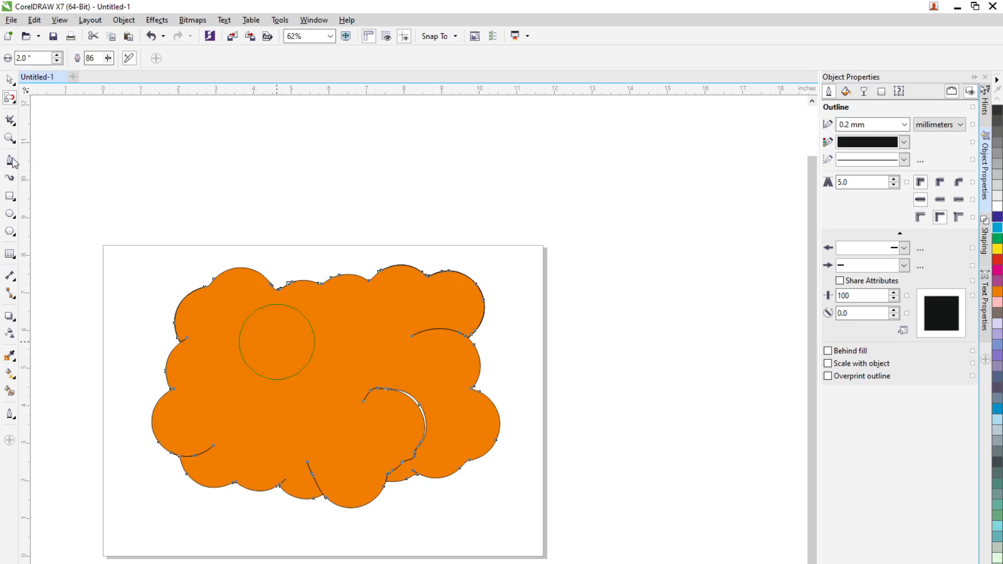
- Replace the orange cloud-like shape with a new blue-filled rectangle about 7.8 by 3.83 in
{"action": "left_click", "coordinate": [9, 79]}
{"action": "left_click", "coordinate": [359, 338]}
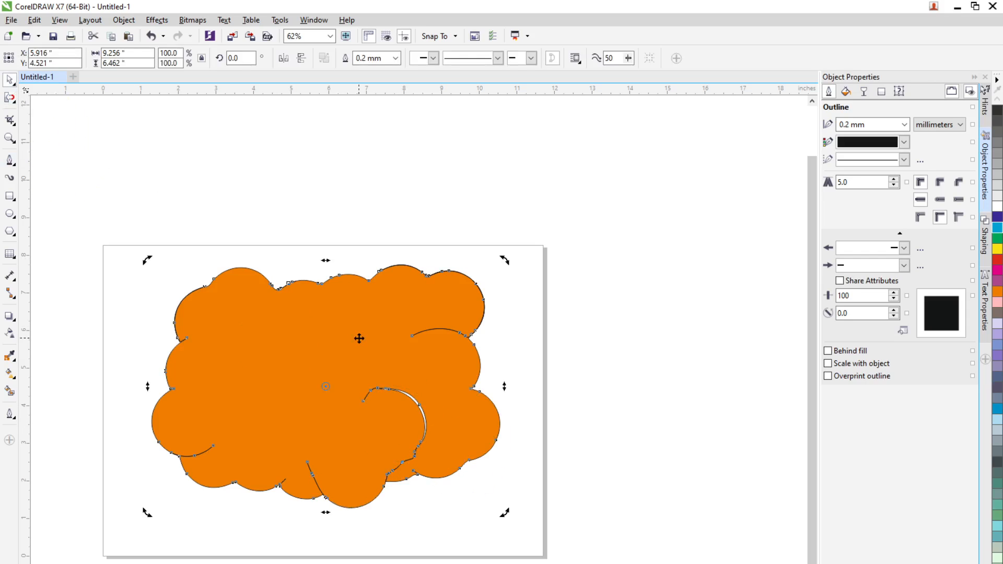
{"action": "key", "text": "Delete"}
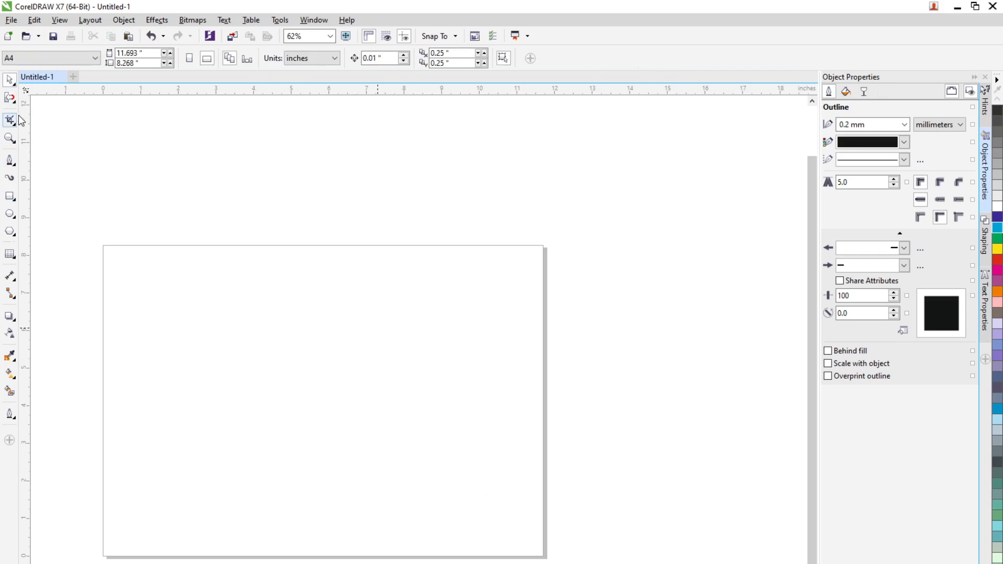
{"action": "mouse_move", "coordinate": [202, 305]}
{"action": "left_mouse_down"}
{"action": "mouse_move", "coordinate": [347, 396]}
{"action": "mouse_move", "coordinate": [496, 450]}
{"action": "left_mouse_up"}
{"action": "left_click", "coordinate": [998, 228]}
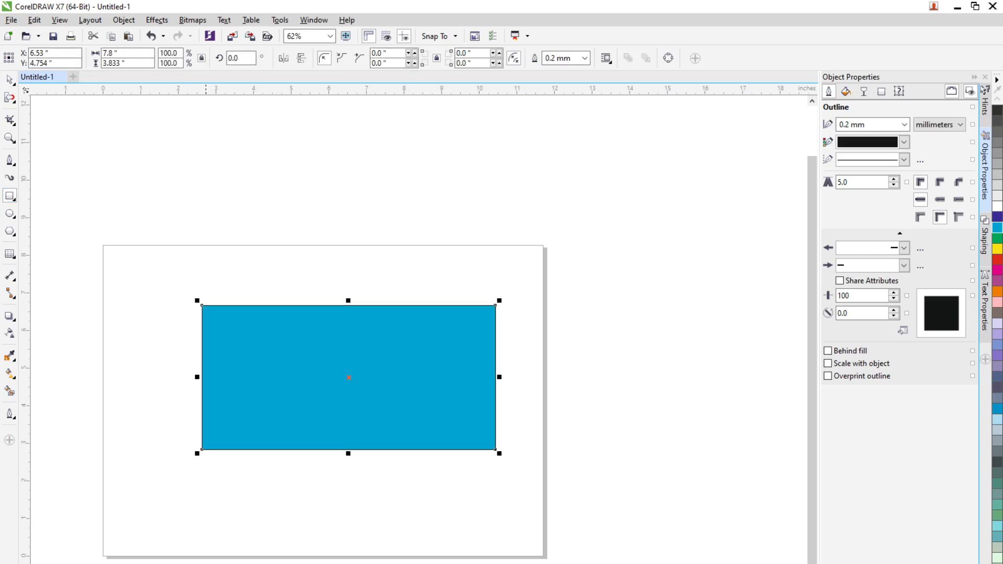
- Start Smudge with a 2.0 in nib and set its tilt to 25°
{"action": "left_click", "coordinate": [11, 105]}
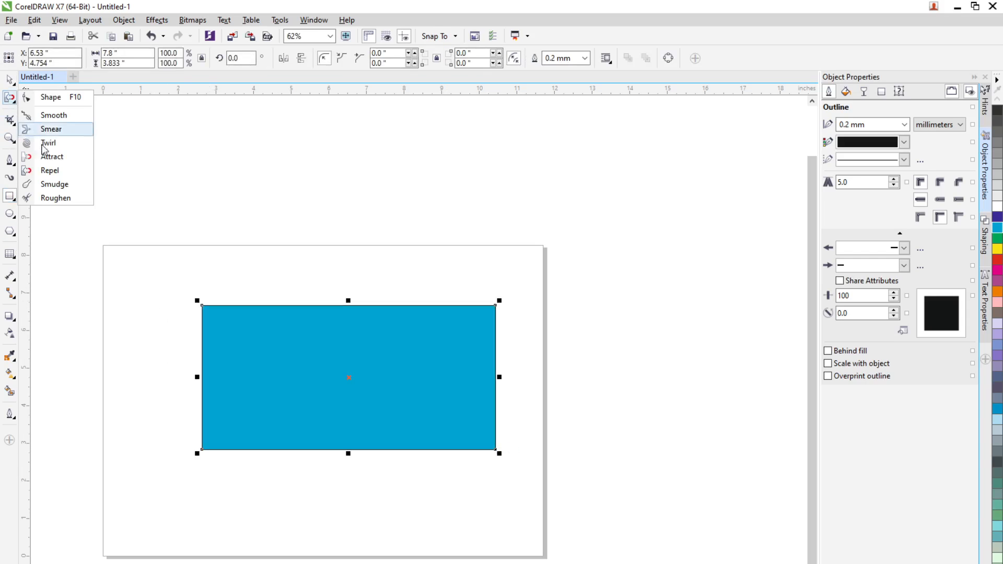
{"action": "left_click", "coordinate": [54, 184]}
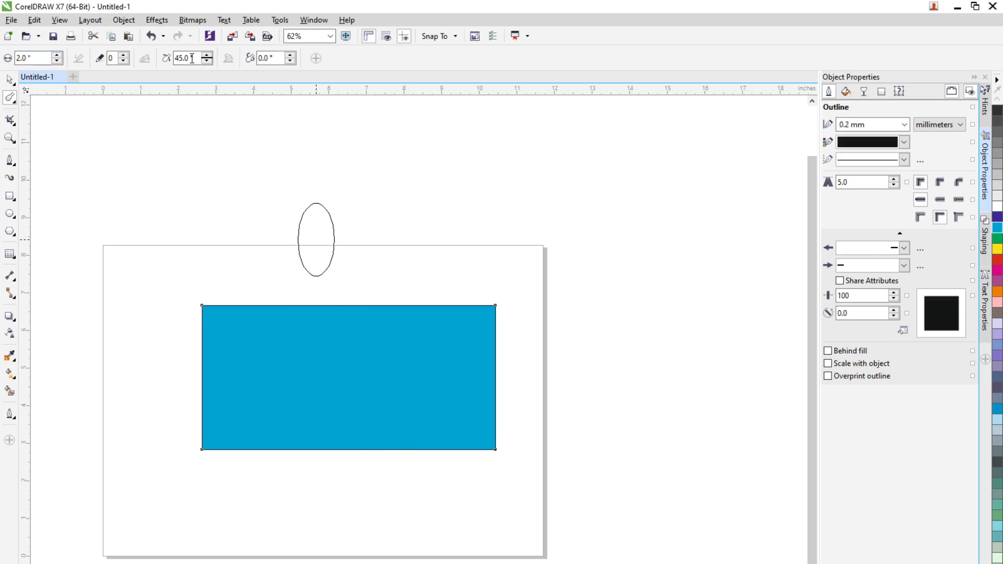
{"action": "left_click_drag", "start_coordinate": [174, 58], "coordinate": [157, 62]}
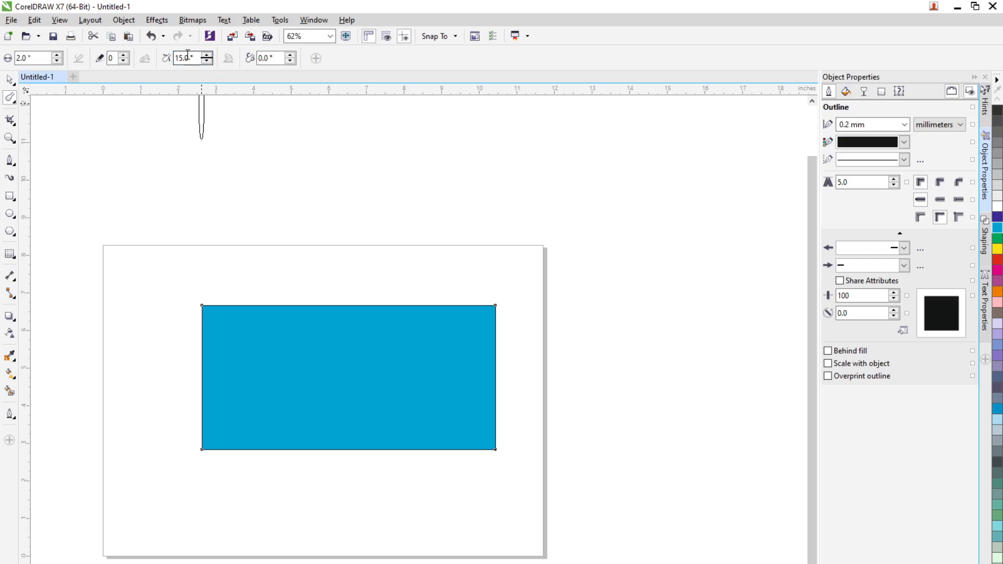
{"action": "type", "text": "9"}
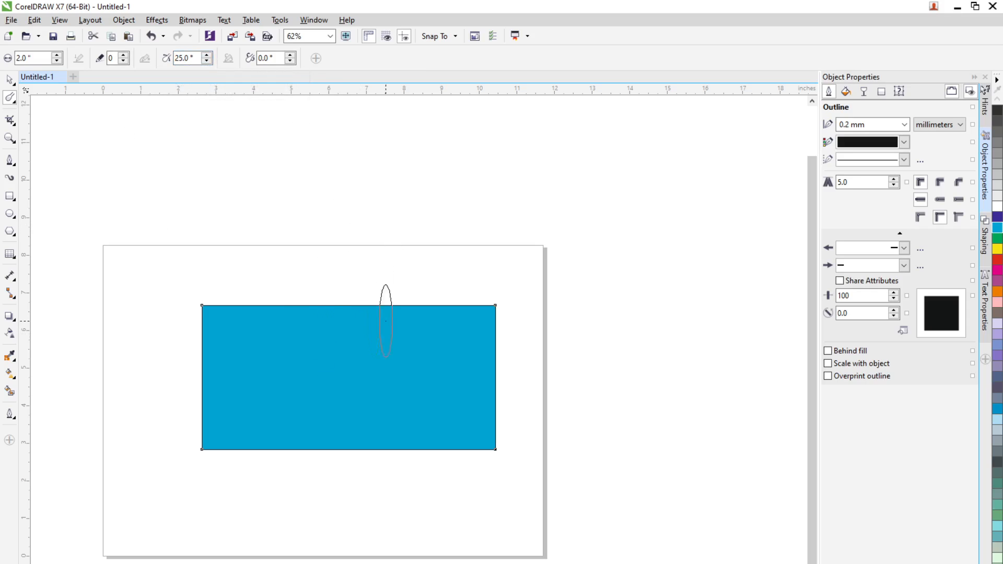
- Smudge the blue rectangle with the narrow elliptical nib, carving into its top edge, interior and left side
{"action": "mouse_move", "coordinate": [374, 305]}
{"action": "left_mouse_down"}
{"action": "mouse_move", "coordinate": [506, 227]}
{"action": "mouse_move", "coordinate": [505, 236]}
{"action": "left_mouse_up"}
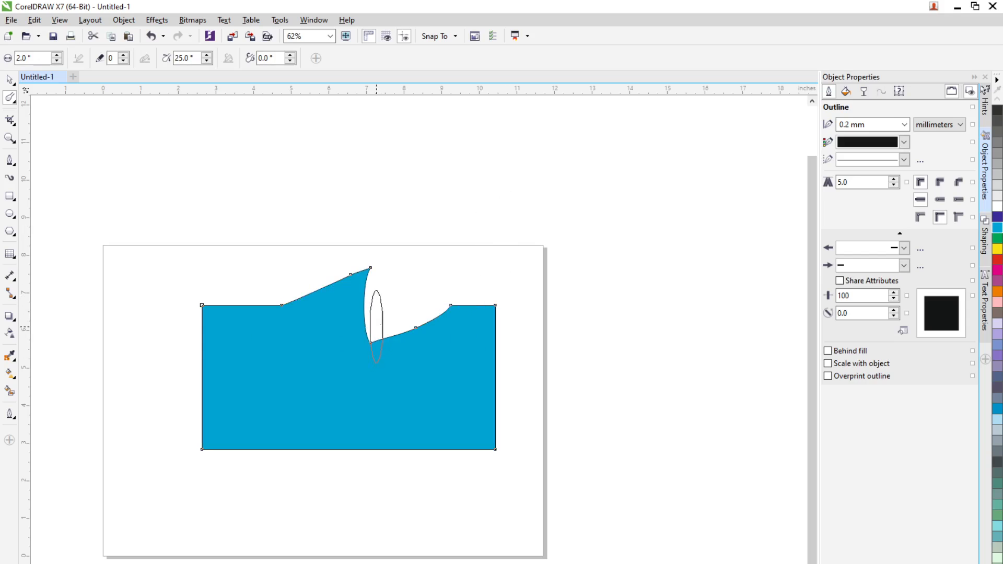
{"action": "left_click_drag", "start_coordinate": [410, 259], "coordinate": [324, 293]}
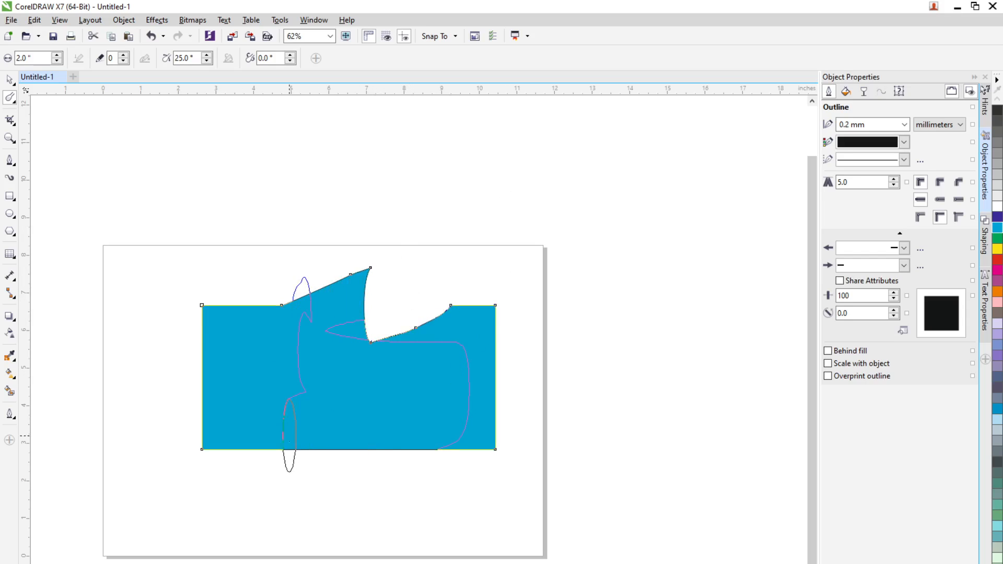
{"action": "left_click_drag", "start_coordinate": [289, 435], "coordinate": [289, 435]}
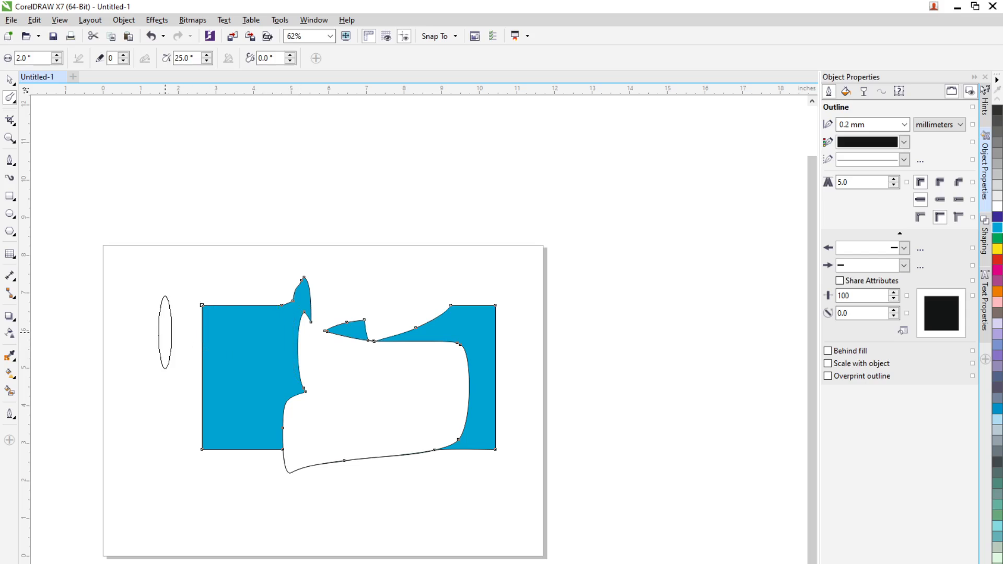
{"action": "left_click_drag", "start_coordinate": [147, 369], "coordinate": [201, 374]}
{"action": "mouse_move", "coordinate": [218, 315]}
{"action": "left_mouse_down"}
{"action": "mouse_move", "coordinate": [188, 298]}
{"action": "mouse_move", "coordinate": [243, 269]}
{"action": "mouse_move", "coordinate": [264, 282]}
{"action": "mouse_move", "coordinate": [167, 379]}
{"action": "left_mouse_up"}
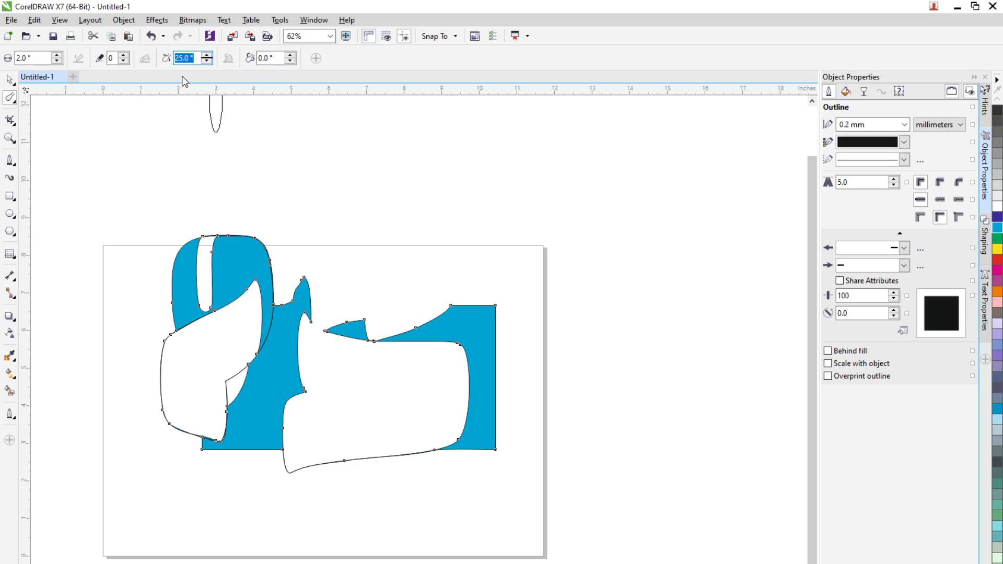
- Set the Smudge tilt to 90° for a circular nib and undo the earlier smudges on the blue rectangle
{"action": "type", "text": "90"}
{"action": "key", "text": "Return"}
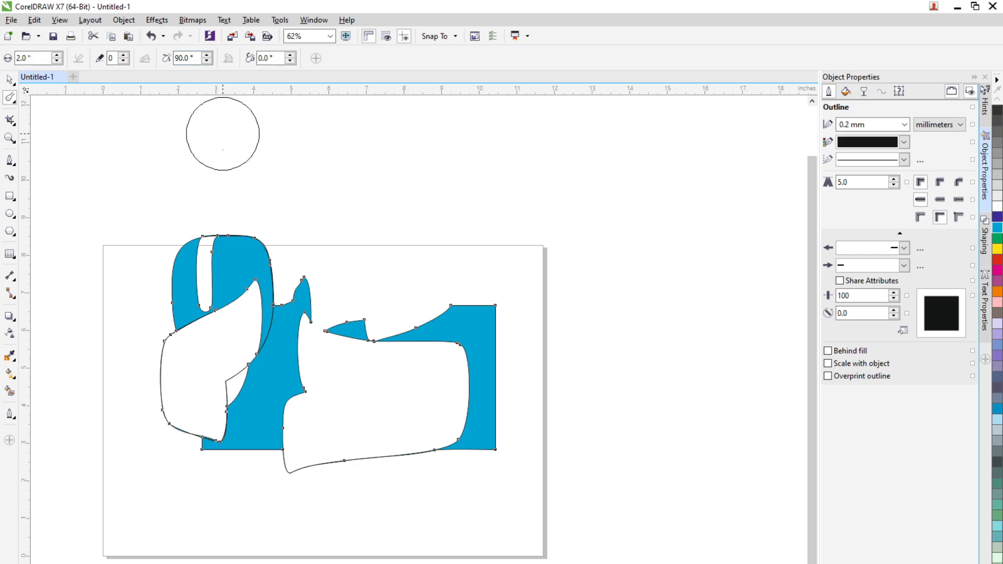
{"action": "key", "text": "ctrl+z"}
{"action": "key", "text": "ctrl+z"}
{"action": "key", "text": "ctrl+z"}
{"action": "key", "text": "ctrl+z"}
{"action": "key", "text": "ctrl+z"}
{"action": "key", "text": "ctrl+z"}
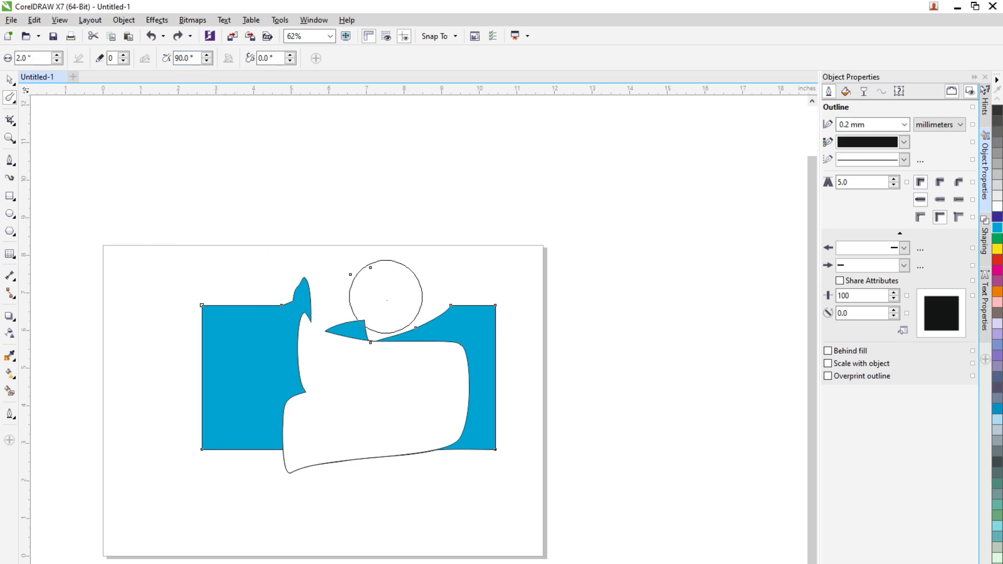
- Smudge a rounded lobe up from the rectangle's upper-right corner and a deep rounded notch into the top edge beside it
{"action": "left_click_drag", "start_coordinate": [375, 374], "coordinate": [397, 273]}
{"action": "left_click_drag", "start_coordinate": [438, 354], "coordinate": [465, 290]}
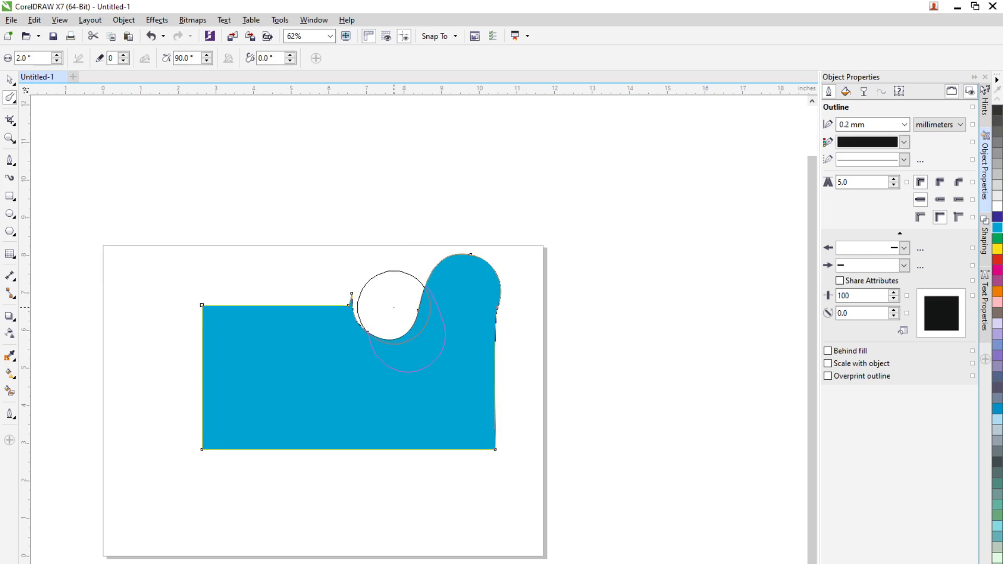
{"action": "left_click_drag", "start_coordinate": [394, 307], "coordinate": [397, 319]}
{"action": "left_click_drag", "start_coordinate": [445, 403], "coordinate": [438, 384]}
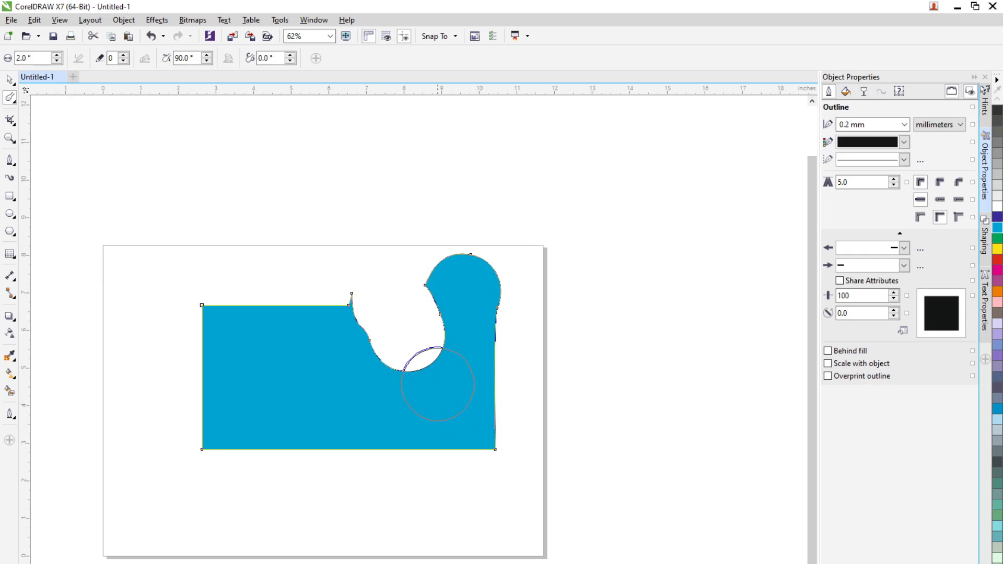
{"action": "left_click_drag", "start_coordinate": [413, 344], "coordinate": [389, 308]}
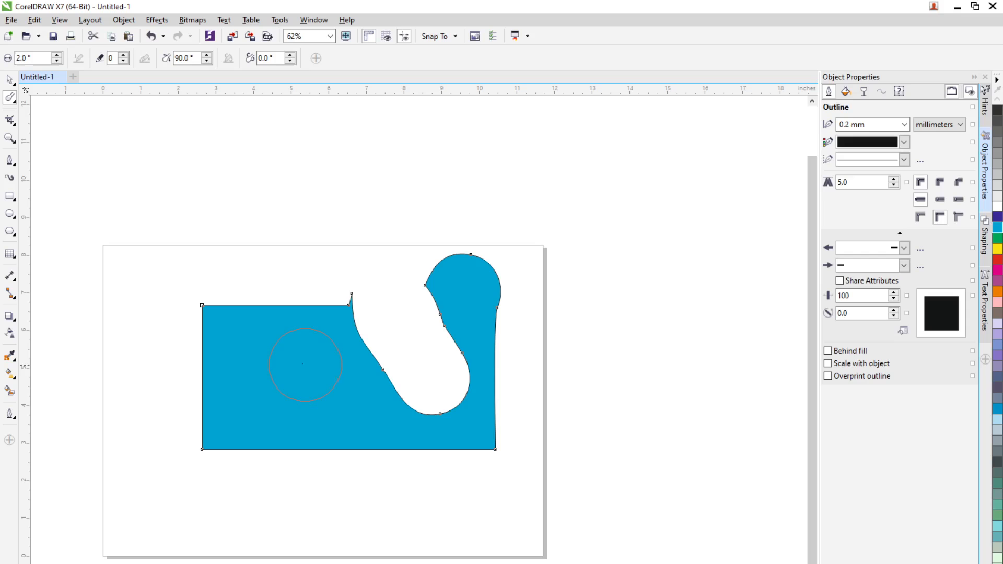
- Smudge a second rounded lobe upward beside the notch and overlapping curved scoops into the left half of the top edge
{"action": "mouse_move", "coordinate": [315, 359]}
{"action": "left_mouse_down"}
{"action": "mouse_move", "coordinate": [353, 336]}
{"action": "mouse_move", "coordinate": [374, 270]}
{"action": "left_mouse_up"}
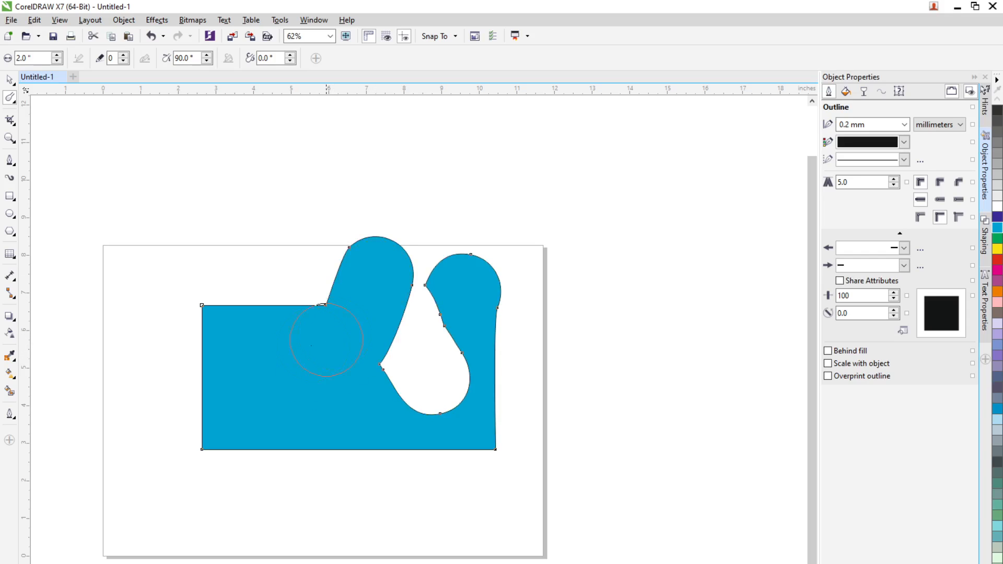
{"action": "left_click_drag", "start_coordinate": [284, 352], "coordinate": [312, 335]}
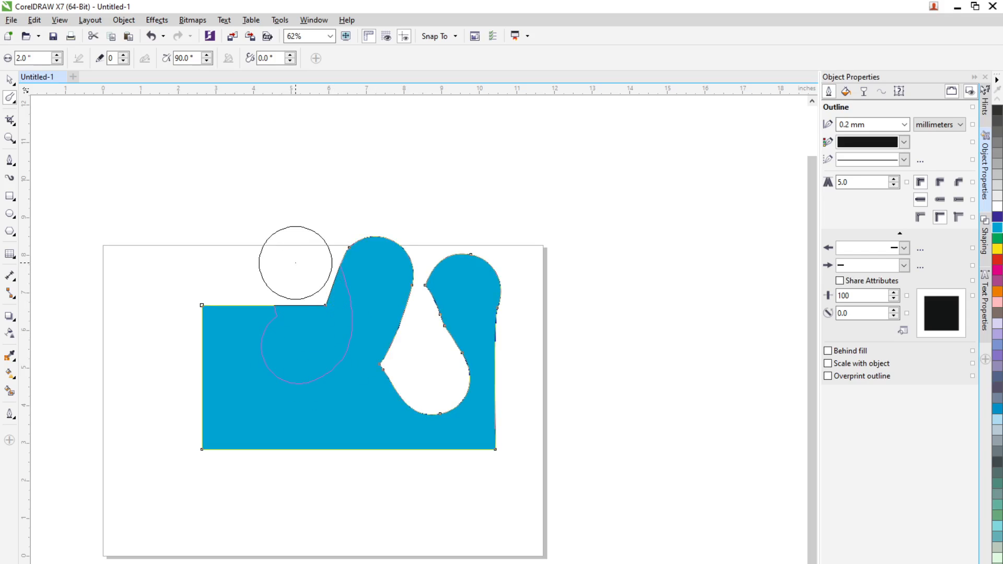
{"action": "mouse_move", "coordinate": [357, 409]}
{"action": "left_mouse_down"}
{"action": "mouse_move", "coordinate": [321, 363]}
{"action": "mouse_move", "coordinate": [317, 324]}
{"action": "left_mouse_up"}
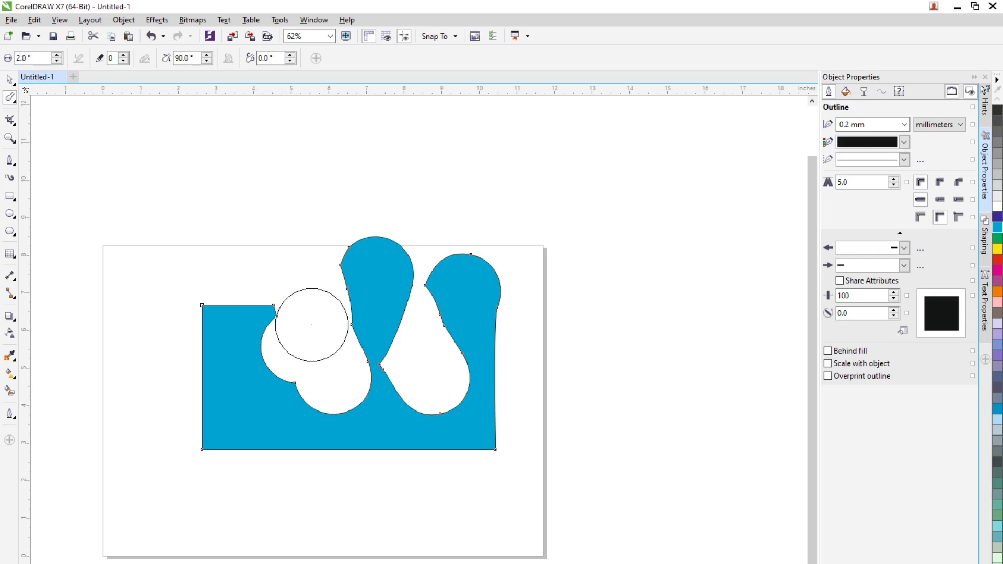
{"action": "mouse_move", "coordinate": [250, 321]}
{"action": "left_mouse_down"}
{"action": "mouse_move", "coordinate": [312, 341]}
{"action": "mouse_move", "coordinate": [348, 380]}
{"action": "left_mouse_up"}
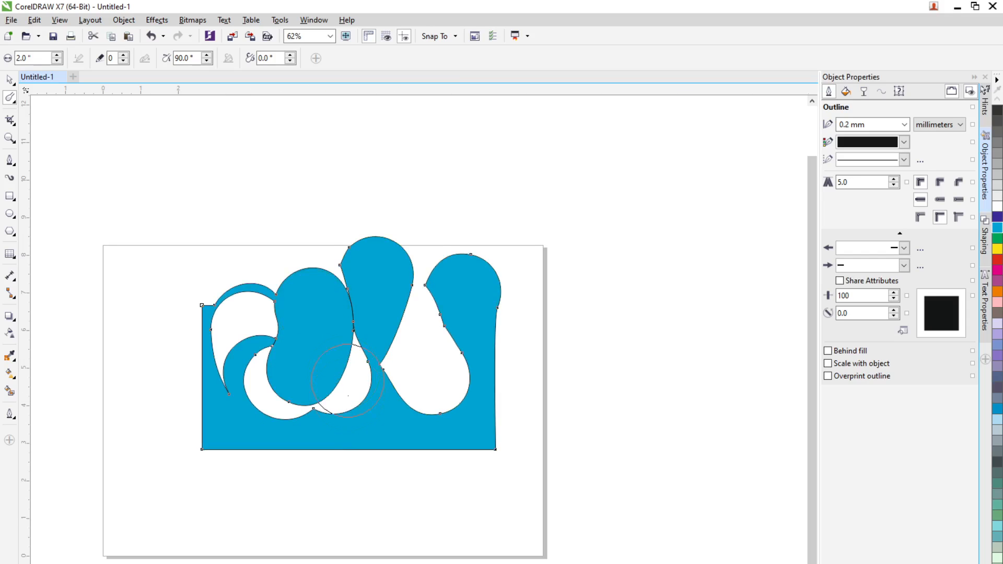
{"action": "mouse_move", "coordinate": [264, 378]}
{"action": "left_mouse_down"}
{"action": "mouse_move", "coordinate": [224, 314]}
{"action": "mouse_move", "coordinate": [262, 280]}
{"action": "left_mouse_up"}
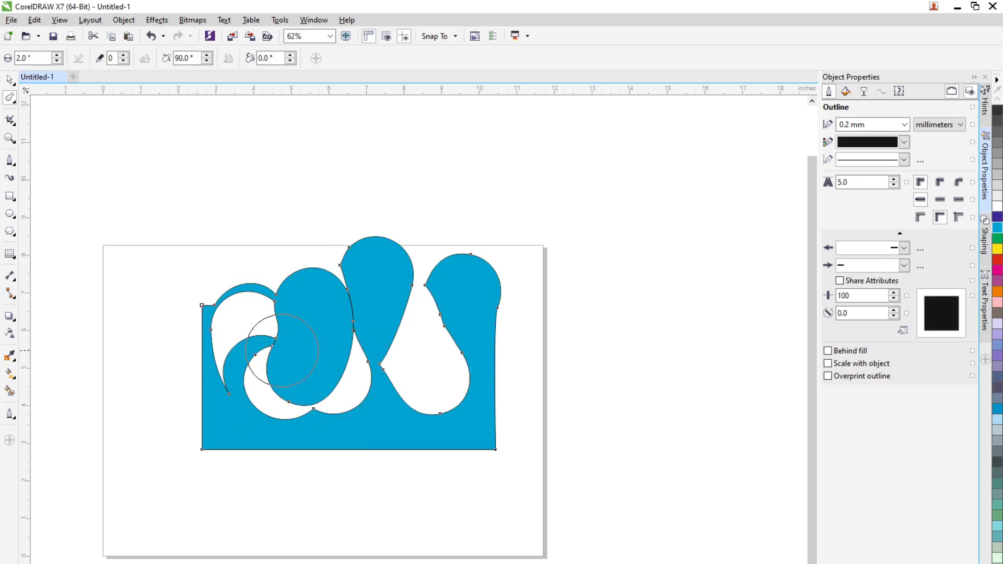
- Undo the curved scoops smudged into the left half of the blue shape
{"action": "key", "text": "ctrl+z"}
{"action": "key", "text": "ctrl+z"}
{"action": "key", "text": "ctrl+z"}
{"action": "key", "text": "ctrl+z"}
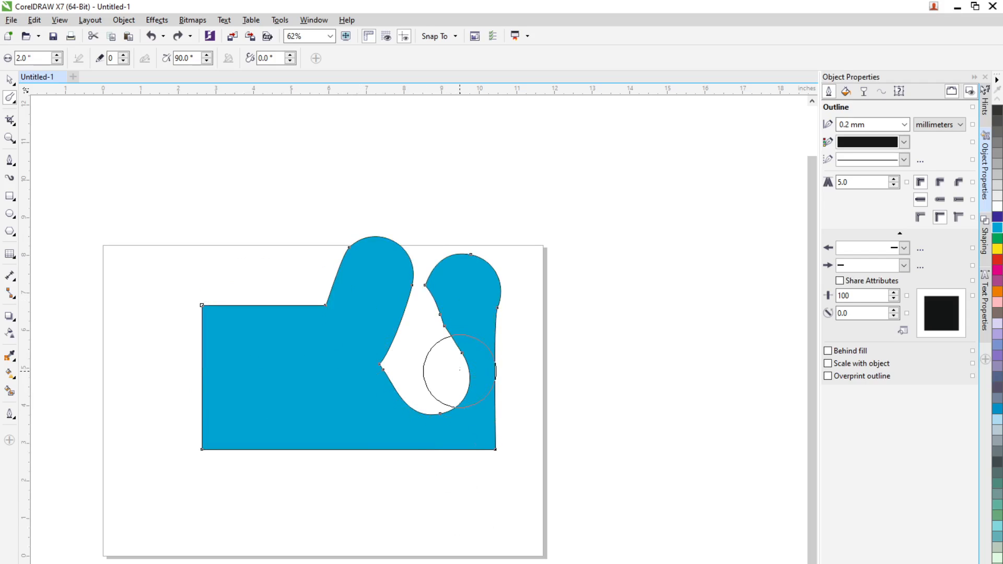
- Try smudging the right lobe and the notch below it into one rounded mass, and undo those strokes
{"action": "mouse_move", "coordinate": [475, 280]}
{"action": "left_mouse_down"}
{"action": "mouse_move", "coordinate": [428, 340]}
{"action": "mouse_move", "coordinate": [468, 379]}
{"action": "mouse_move", "coordinate": [443, 389]}
{"action": "left_mouse_up"}
{"action": "mouse_move", "coordinate": [395, 398]}
{"action": "left_mouse_down"}
{"action": "mouse_move", "coordinate": [468, 385]}
{"action": "mouse_move", "coordinate": [476, 393]}
{"action": "left_mouse_up"}
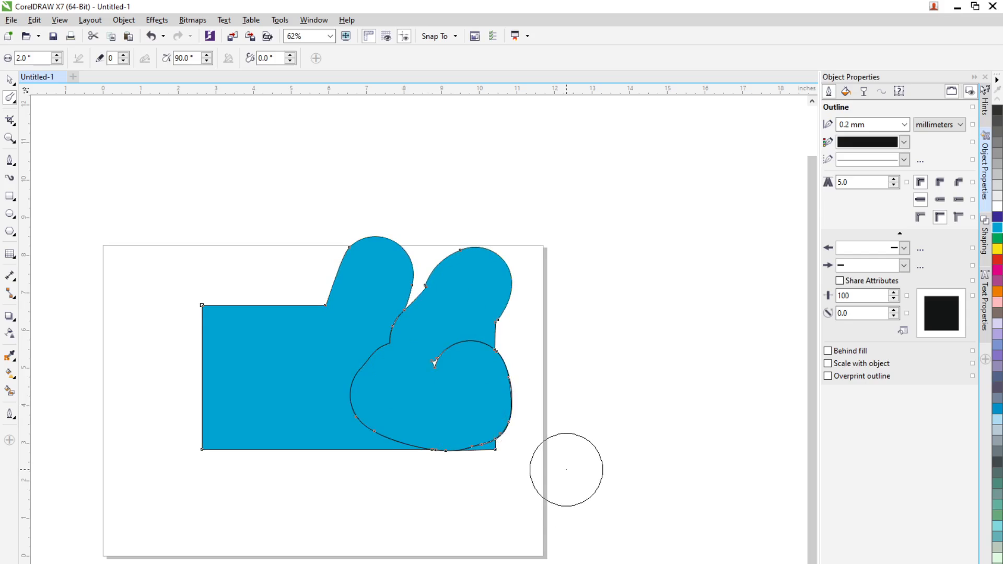
{"action": "key", "text": "ctrl+z"}
{"action": "key", "text": "ctrl+z"}
{"action": "key", "text": "ctrl+z"}
{"action": "key", "text": "ctrl+z"}
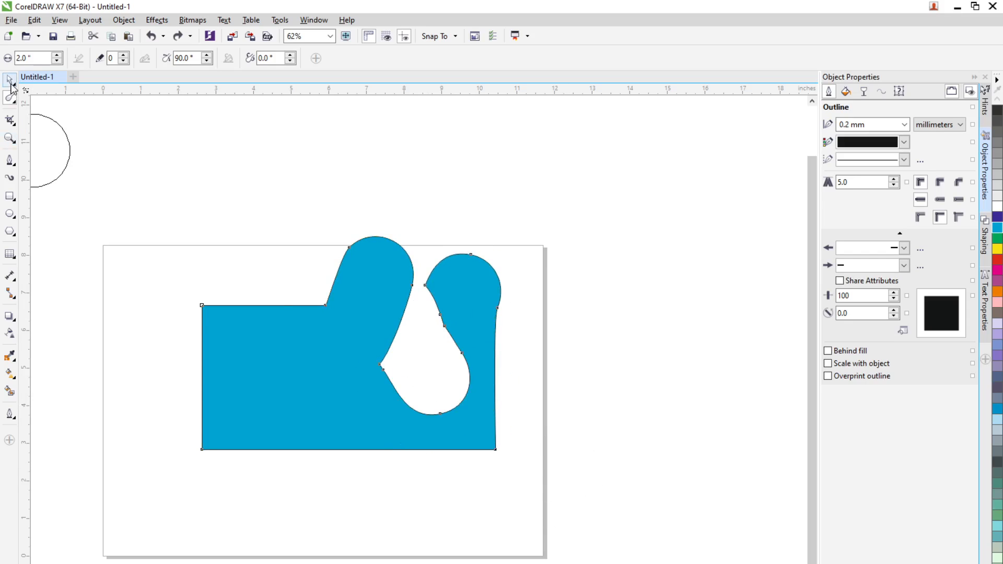
- Undo the second lobe and the strokes that deepened the notch in the blue shape
{"action": "key", "text": "ctrl+z"}
{"action": "key", "text": "ctrl+z"}
{"action": "key", "text": "ctrl+z"}
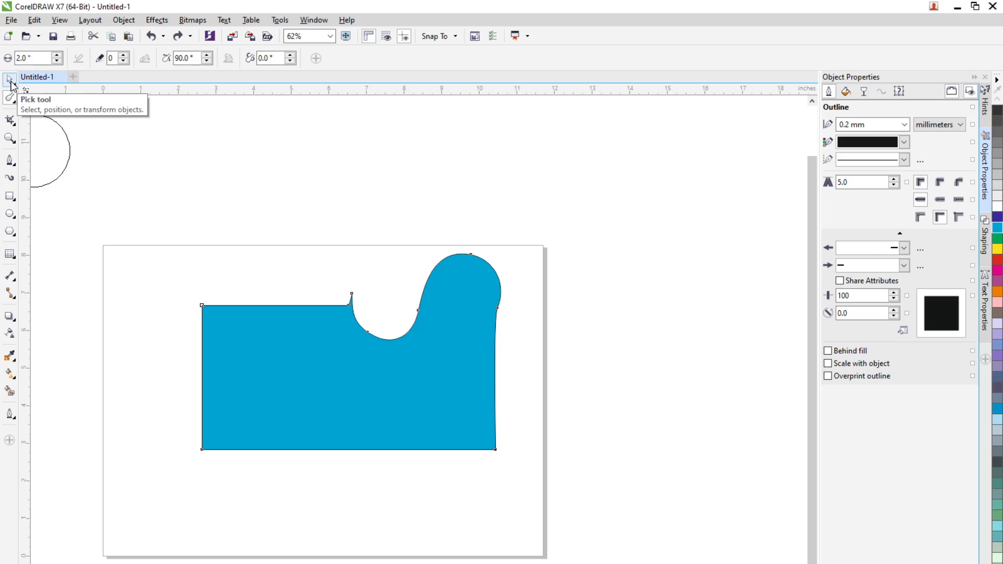
- Smudge a wide, deep rounded hollow into the blue rectangle's top edge and pull a rounded lobe up above it
{"action": "left_click_drag", "start_coordinate": [415, 278], "coordinate": [411, 325]}
{"action": "left_click_drag", "start_coordinate": [328, 346], "coordinate": [366, 299]}
{"action": "mouse_move", "coordinate": [376, 348]}
{"action": "left_mouse_down"}
{"action": "mouse_move", "coordinate": [407, 320]}
{"action": "mouse_move", "coordinate": [411, 341]}
{"action": "mouse_move", "coordinate": [405, 300]}
{"action": "left_mouse_up"}
{"action": "mouse_move", "coordinate": [375, 375]}
{"action": "left_mouse_down"}
{"action": "mouse_move", "coordinate": [355, 324]}
{"action": "mouse_move", "coordinate": [375, 314]}
{"action": "mouse_move", "coordinate": [395, 250]}
{"action": "mouse_move", "coordinate": [353, 268]}
{"action": "left_mouse_up"}
{"action": "left_click_drag", "start_coordinate": [340, 283], "coordinate": [336, 287]}
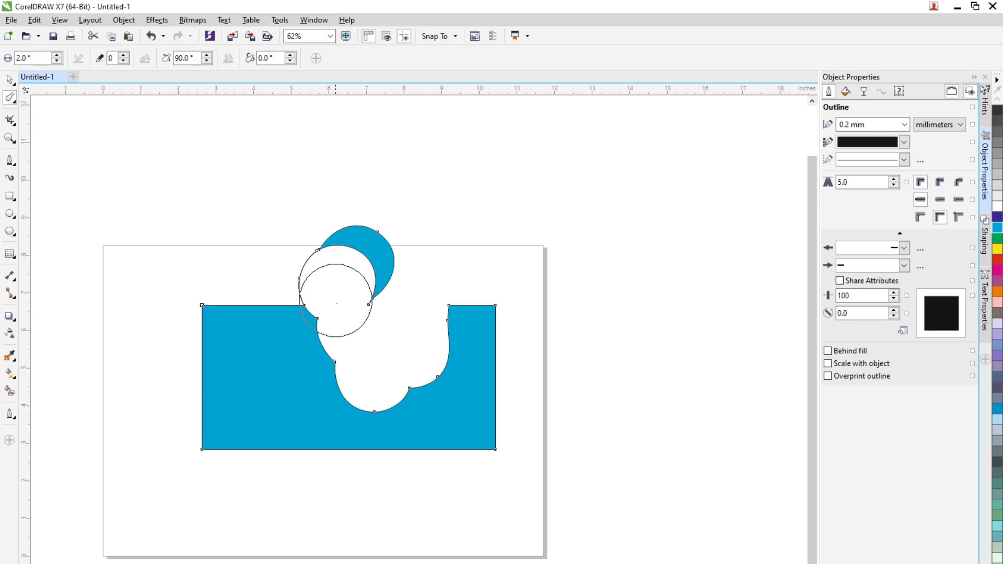
- Smudge the lobe above the hollow further upward, downward and to the left into overlapping rounded loops
{"action": "left_click_drag", "start_coordinate": [349, 229], "coordinate": [370, 260]}
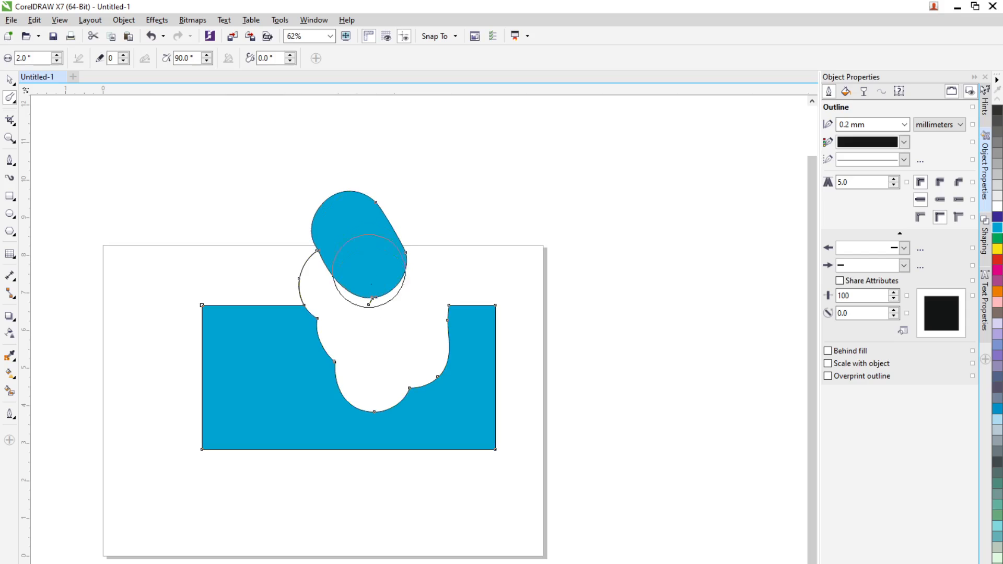
{"action": "mouse_move", "coordinate": [366, 327]}
{"action": "left_mouse_down"}
{"action": "mouse_move", "coordinate": [363, 268]}
{"action": "mouse_move", "coordinate": [364, 287]}
{"action": "left_mouse_up"}
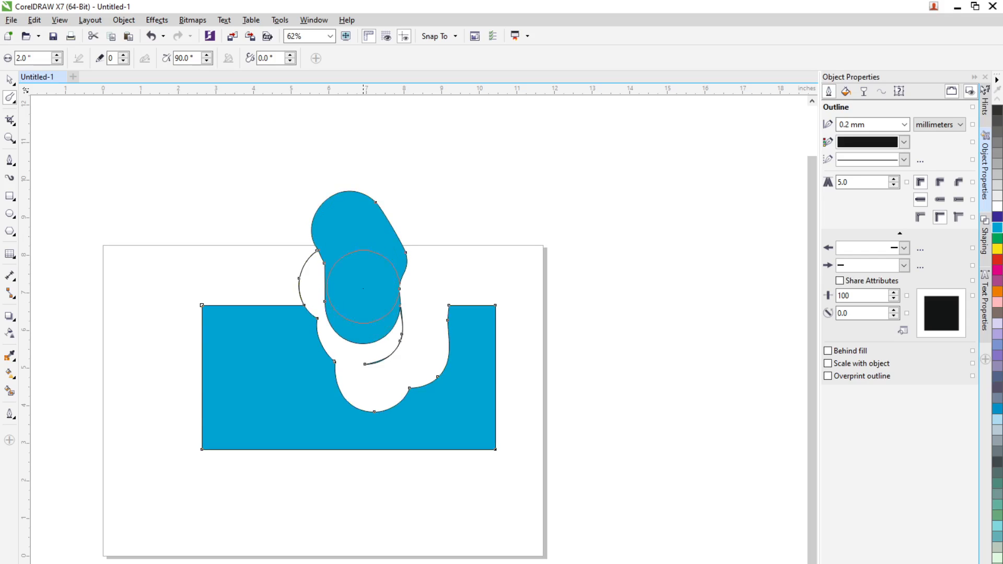
{"action": "mouse_move", "coordinate": [364, 347]}
{"action": "left_mouse_down"}
{"action": "mouse_move", "coordinate": [376, 336]}
{"action": "mouse_move", "coordinate": [337, 203]}
{"action": "mouse_move", "coordinate": [333, 315]}
{"action": "mouse_move", "coordinate": [371, 322]}
{"action": "left_mouse_up"}
{"action": "left_click_drag", "start_coordinate": [304, 271], "coordinate": [229, 251]}
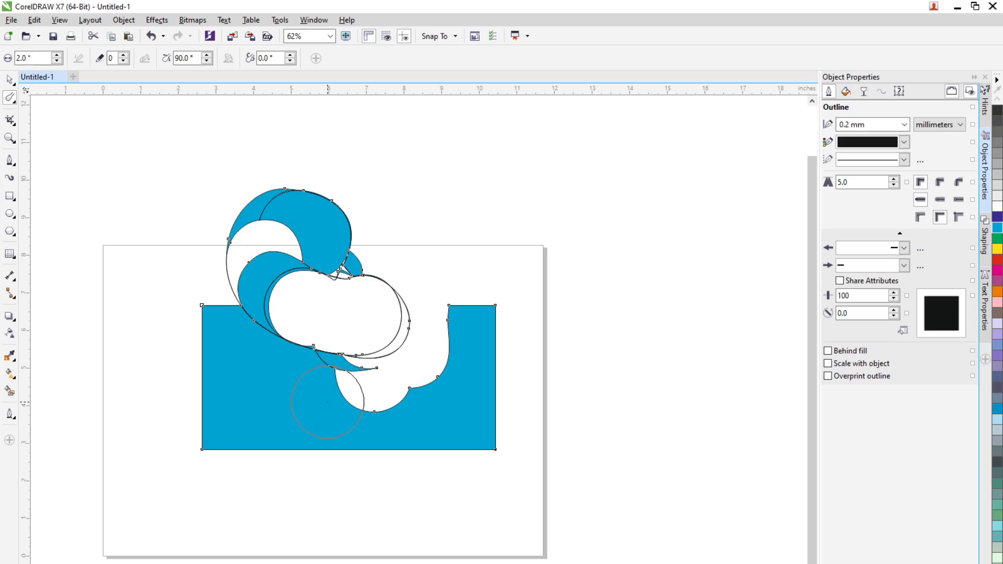
- Undo all the smudge strokes, back to the plain blue rectangle
{"action": "key", "text": "ctrl+s"}
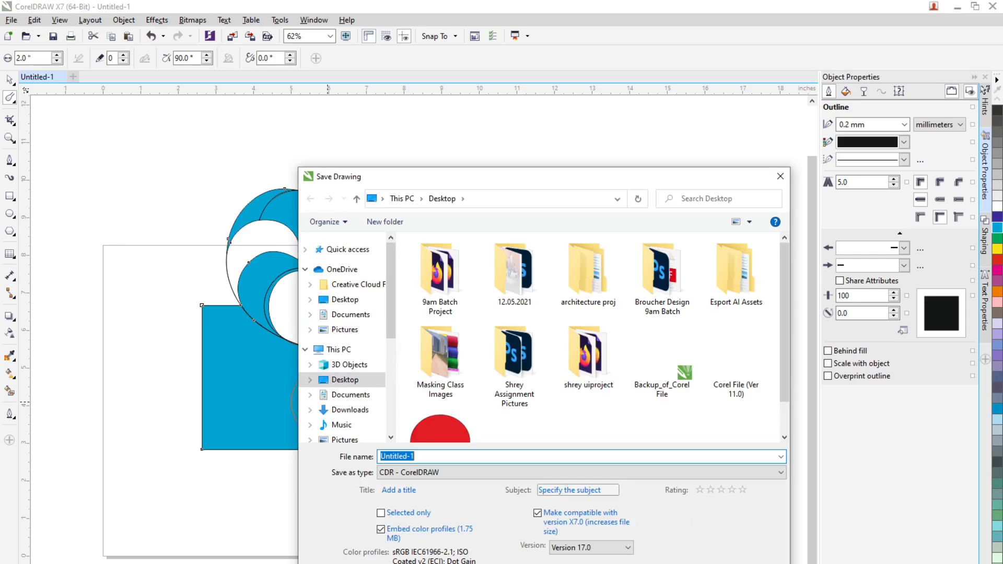
{"action": "key", "text": "Escape"}
{"action": "key", "text": "ctrl+z"}
{"action": "key", "text": "ctrl+z"}
{"action": "key", "text": "ctrl+z"}
{"action": "key", "text": "ctrl+z"}
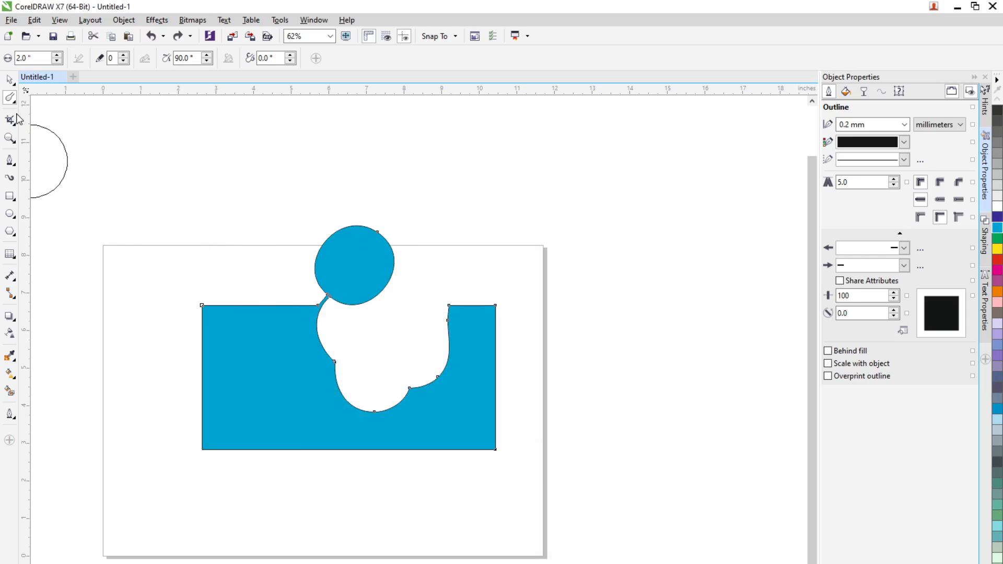
{"action": "key", "text": "ctrl+z"}
{"action": "key", "text": "ctrl+z"}
{"action": "key", "text": "ctrl+z"}
{"action": "key", "text": "ctrl+z"}
{"action": "key", "text": "ctrl+z"}
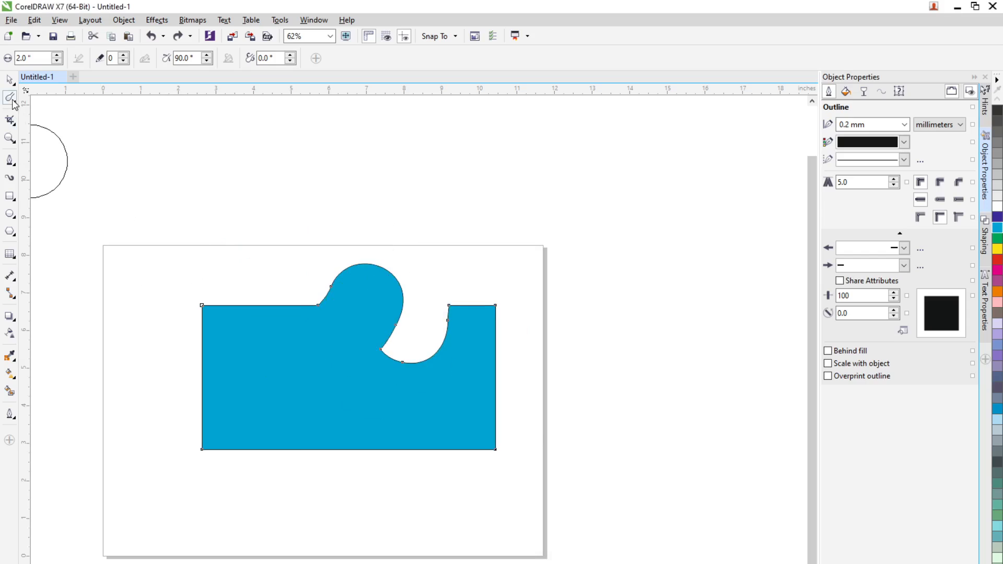
{"action": "key", "text": "ctrl+z"}
- Roughen most of the rectangle's top edge into coarse zigzags, using a 1.0-inch nib and a spike frequency of 1
{"action": "right_click", "coordinate": [14, 105]}
{"action": "left_click", "coordinate": [14, 104]}
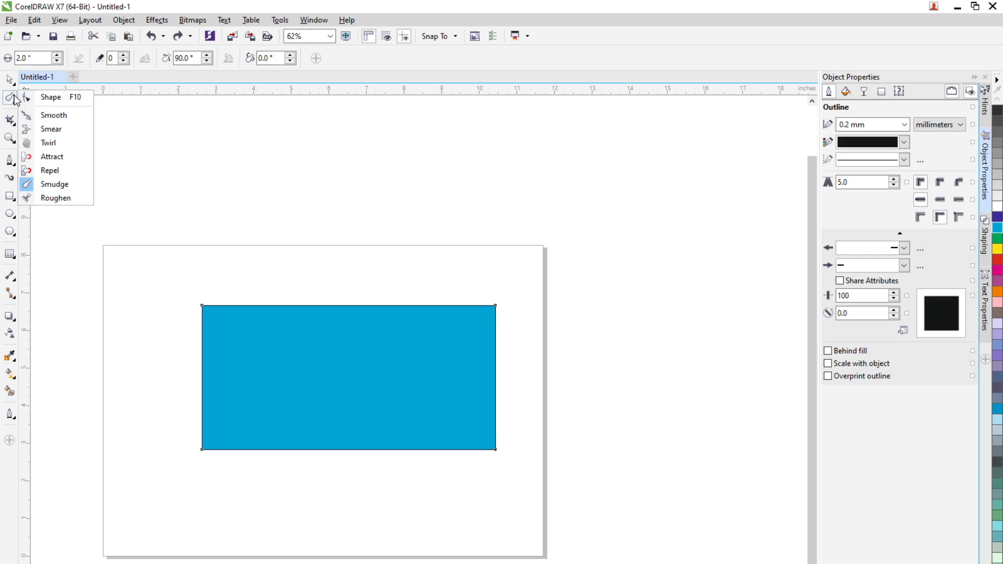
{"action": "left_click", "coordinate": [40, 198]}
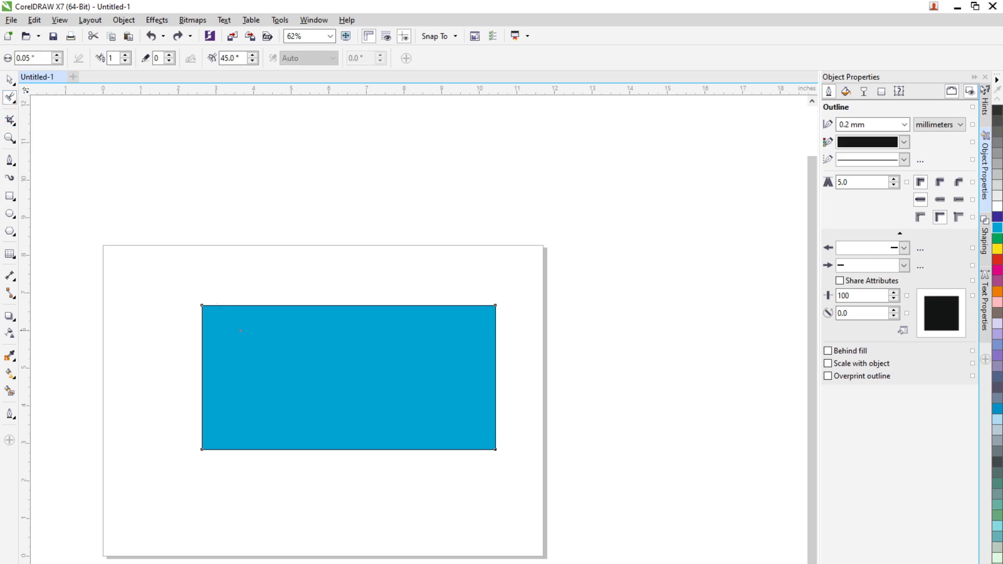
{"action": "left_click", "coordinate": [29, 58]}
{"action": "scroll", "coordinate": [243, 271], "scroll_direction": "up", "scroll_amount": 2}
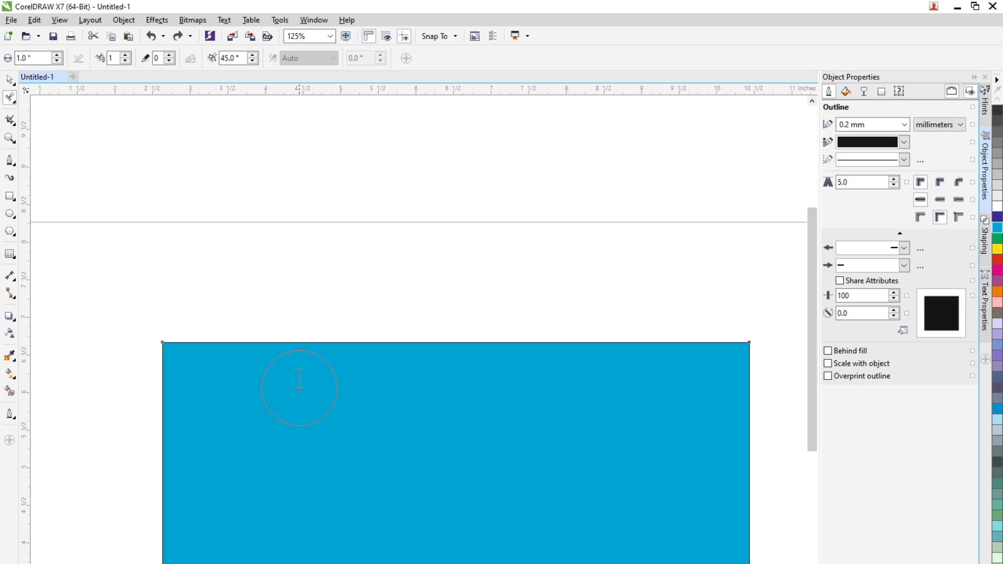
{"action": "left_click_drag", "start_coordinate": [179, 337], "coordinate": [544, 333]}
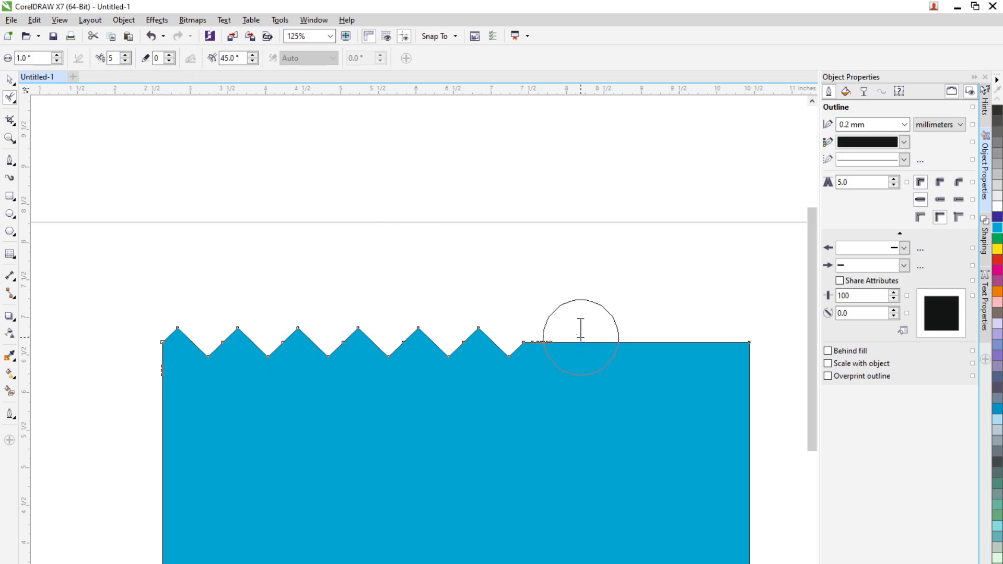
- Roughen the rest of the top edge and both side edges into fine spikes, using frequency 5 and raising the pen pressure to 5
{"action": "left_click_drag", "start_coordinate": [548, 334], "coordinate": [632, 331]}
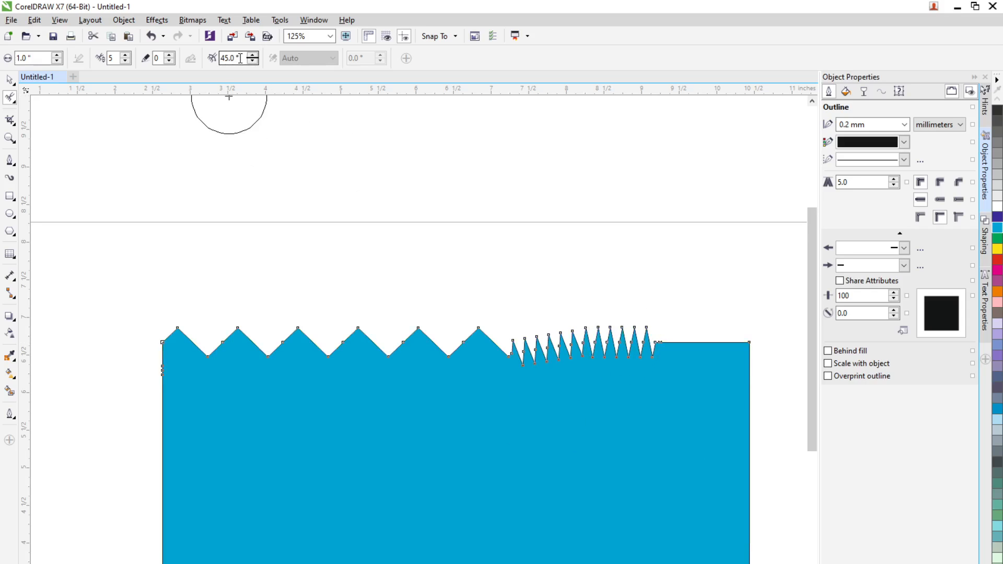
{"action": "left_click_drag", "start_coordinate": [157, 392], "coordinate": [158, 543]}
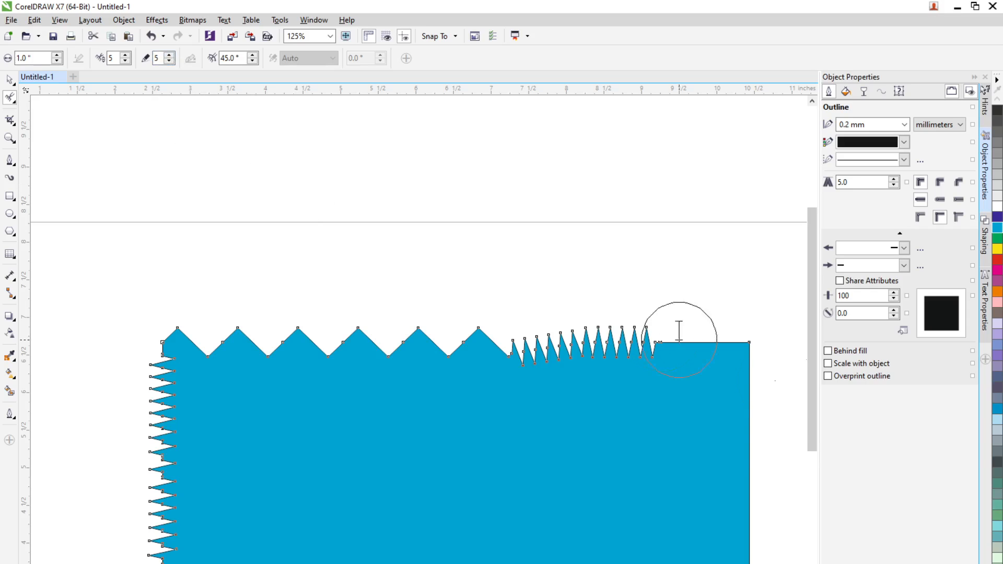
{"action": "mouse_move", "coordinate": [664, 344]}
{"action": "left_mouse_down"}
{"action": "mouse_move", "coordinate": [699, 336]}
{"action": "mouse_move", "coordinate": [763, 410]}
{"action": "mouse_move", "coordinate": [762, 385]}
{"action": "mouse_move", "coordinate": [766, 562]}
{"action": "left_mouse_up"}
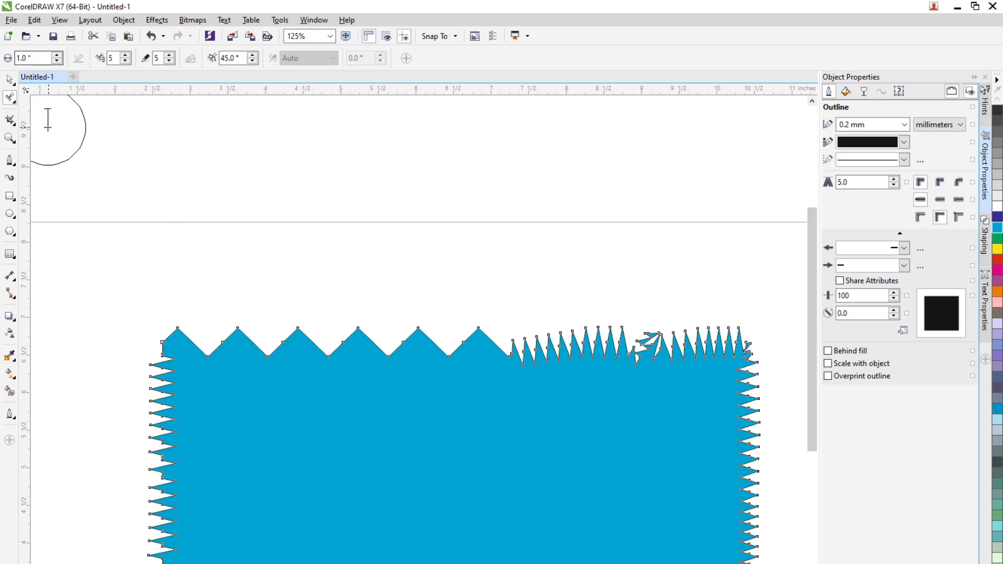
- Delete the roughened shape and draw a new rectangle about 6.7 by 3.06 inches in its place
{"action": "key", "text": "space"}
{"action": "left_click", "coordinate": [360, 440]}
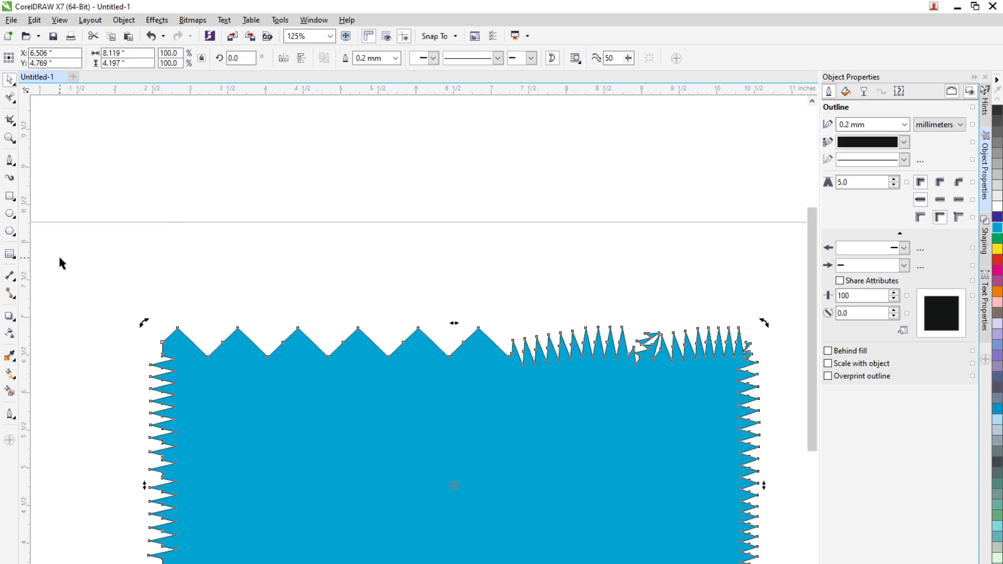
{"action": "left_click", "coordinate": [13, 102]}
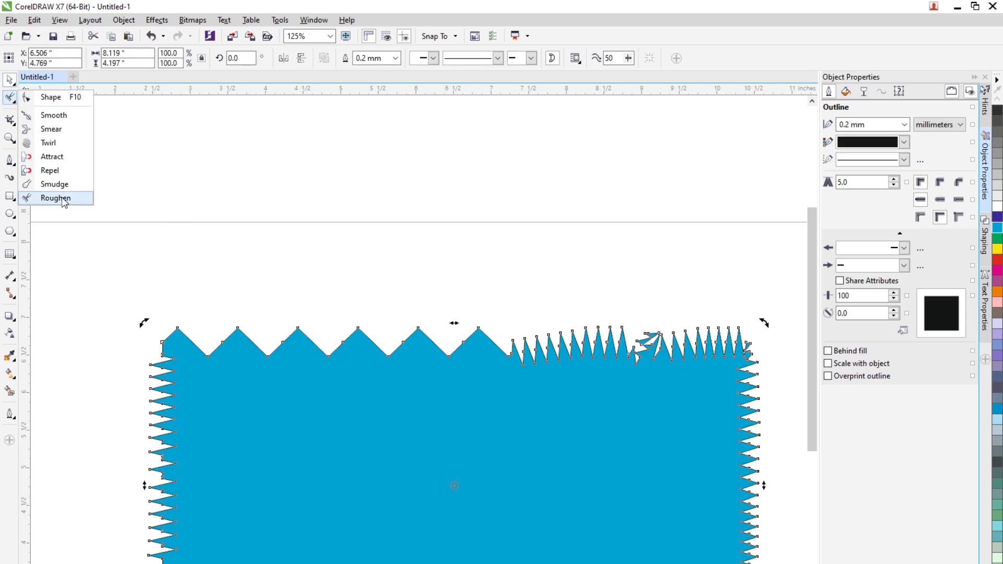
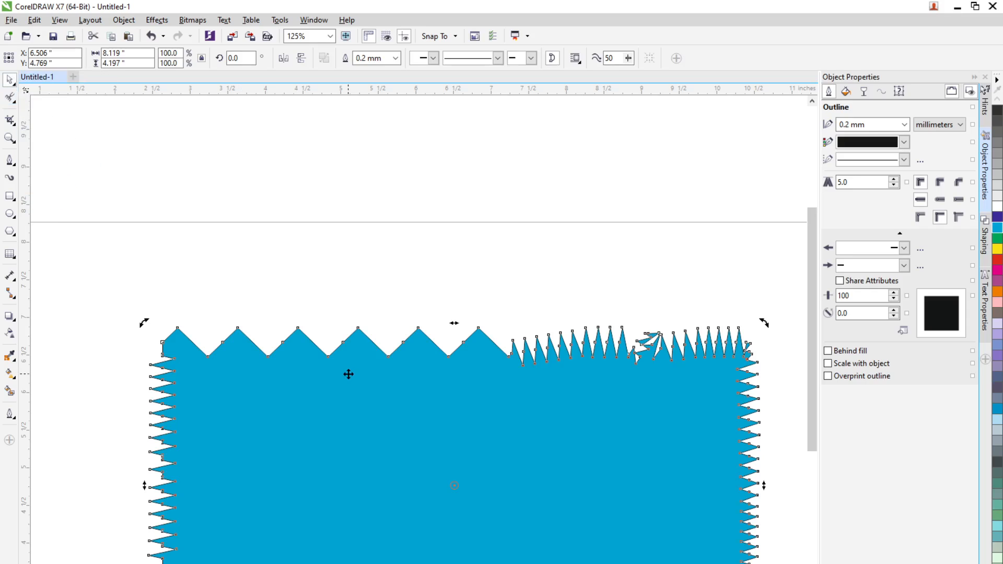
{"action": "key", "text": "Delete"}
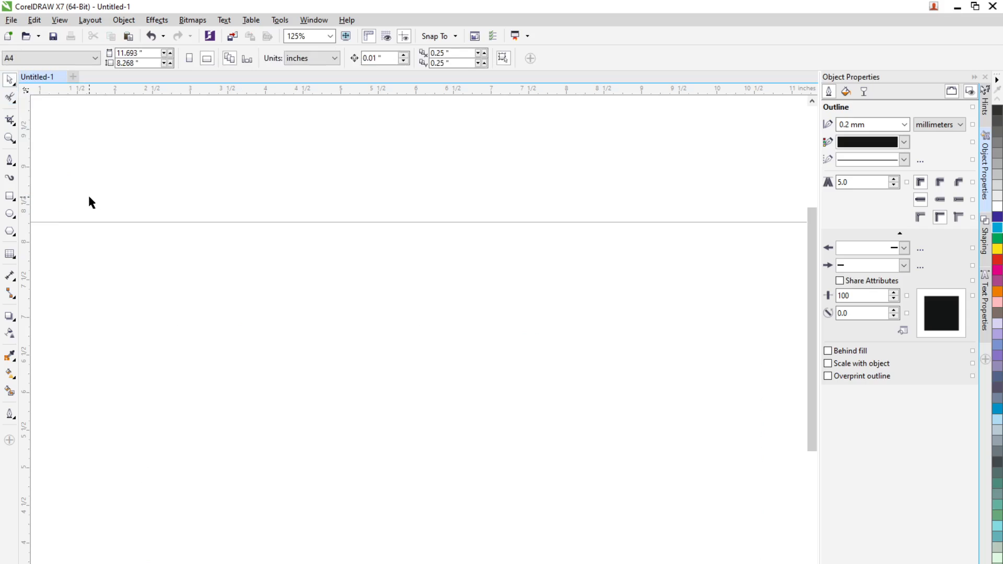
{"action": "left_click", "coordinate": [10, 196]}
{"action": "left_click_drag", "start_coordinate": [159, 315], "coordinate": [663, 546]}
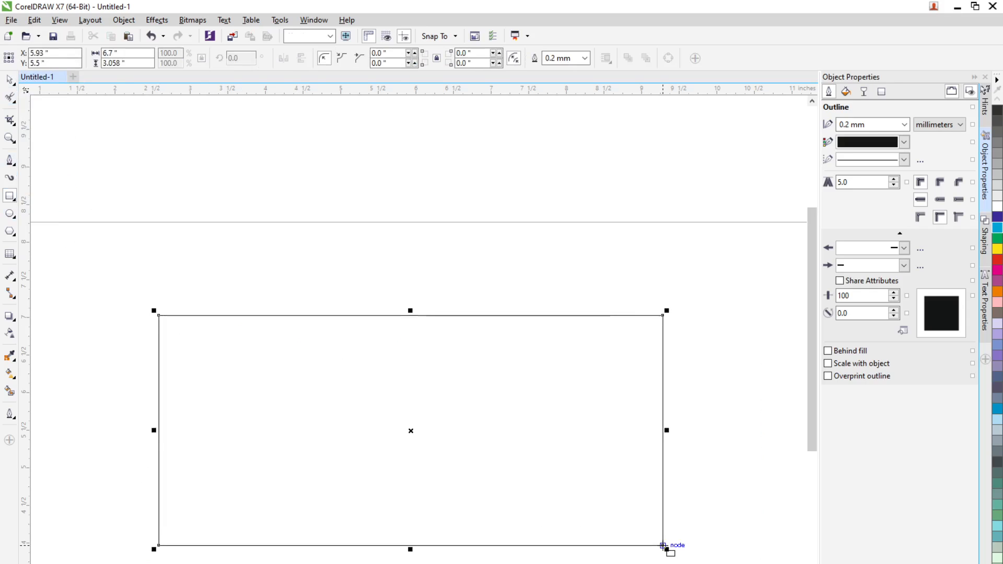
{"action": "left_click", "coordinate": [10, 101]}
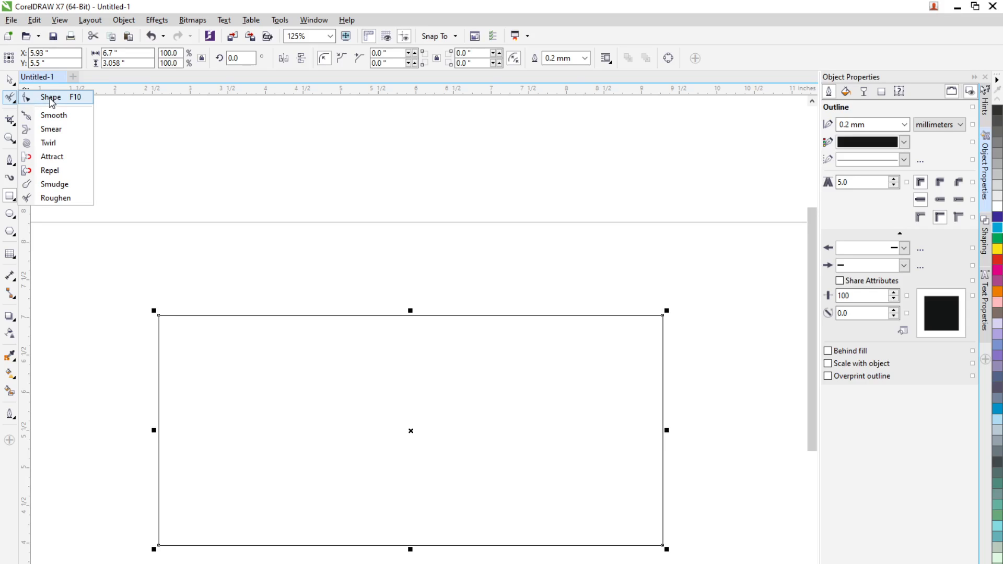
{"action": "left_click", "coordinate": [6, 124]}
{"action": "left_click", "coordinate": [13, 124]}
{"action": "left_click", "coordinate": [13, 123]}
{"action": "left_click", "coordinate": [13, 123]}
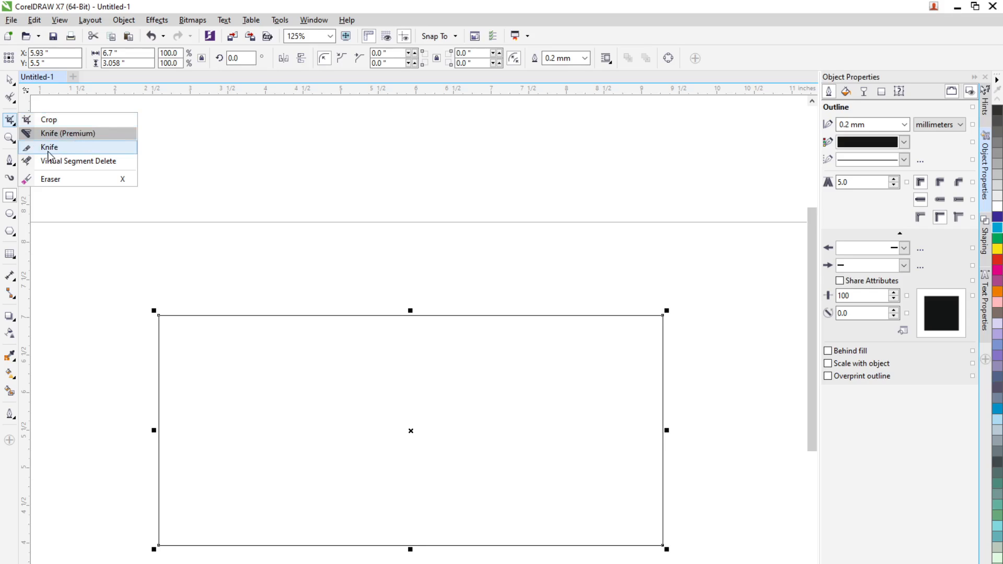
{"action": "left_click", "coordinate": [58, 121]}
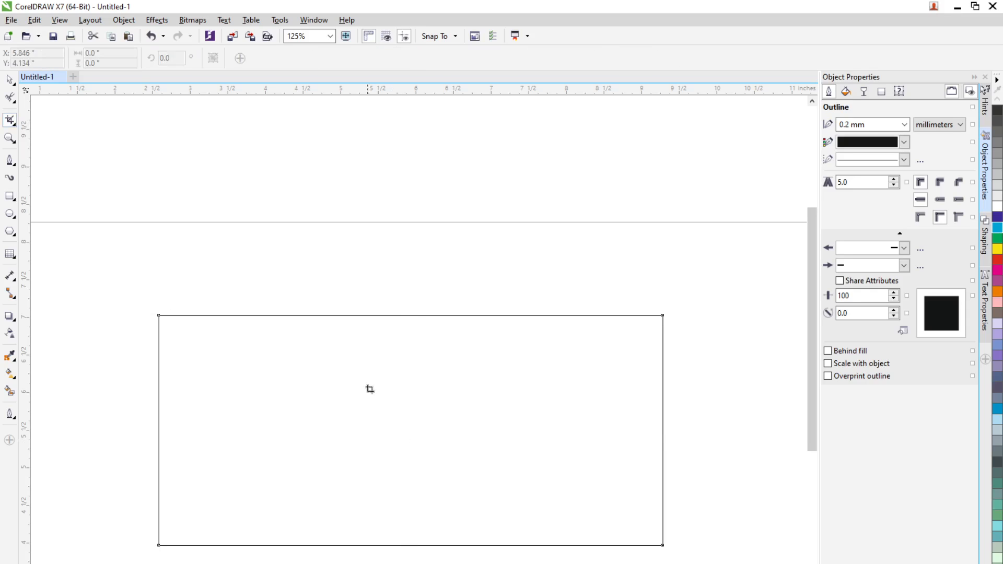
- Fill the rectangle with magenta and draw a blue-filled circle about 4.07 by 4.17 inches overlapping its right half
{"action": "left_click", "coordinate": [9, 79]}
{"action": "left_click", "coordinate": [116, 563]}
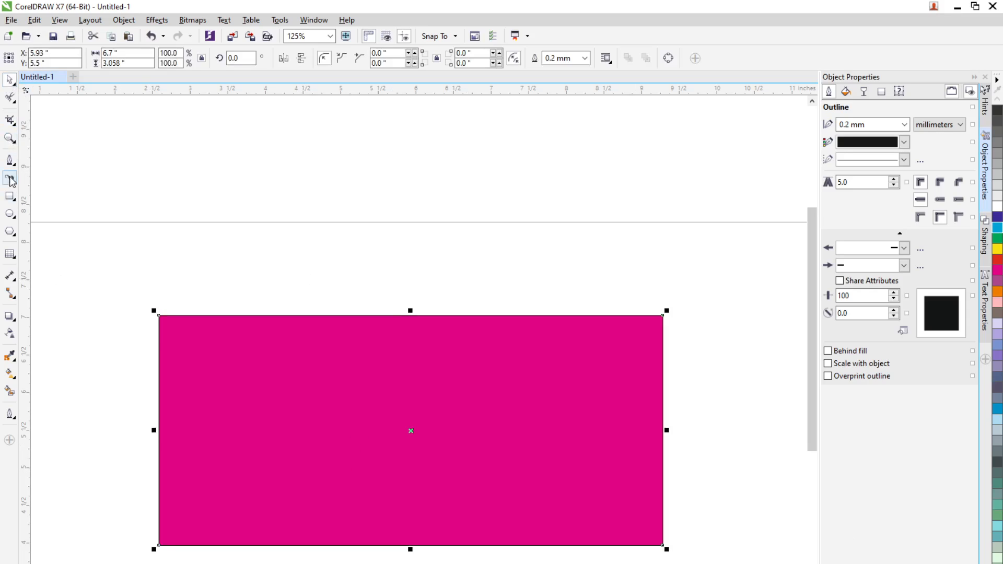
{"action": "left_click", "coordinate": [10, 214]}
{"action": "mouse_move", "coordinate": [334, 265]}
{"action": "left_mouse_down"}
{"action": "mouse_move", "coordinate": [589, 563]}
{"action": "mouse_move", "coordinate": [642, 563]}
{"action": "left_mouse_up"}
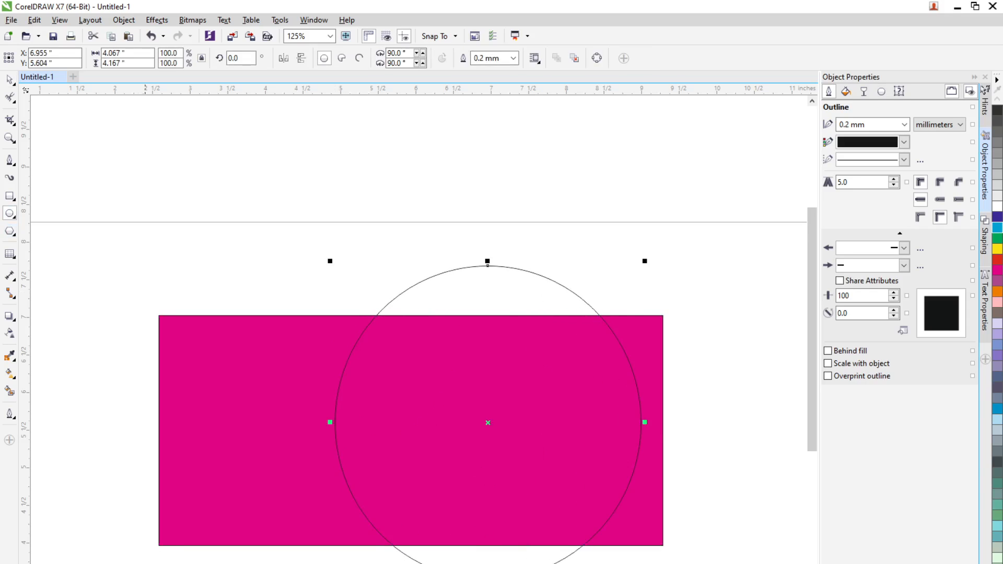
{"action": "left_click", "coordinate": [145, 563]}
{"action": "left_click", "coordinate": [10, 80]}
{"action": "left_click", "coordinate": [192, 224]}
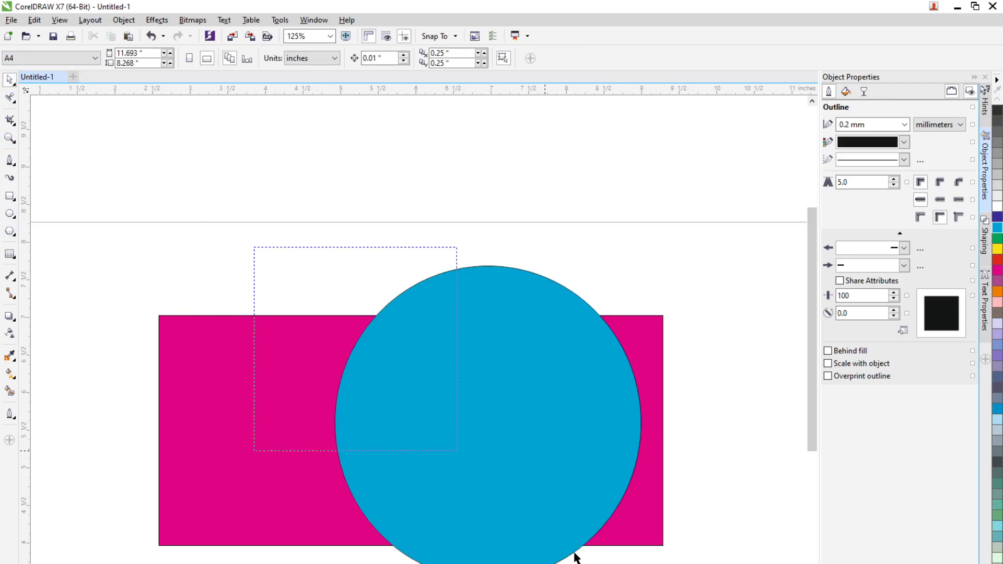
- Crop the rectangle and circle together to an area about 3.45 by 3.43 inches around their overlap
{"action": "left_click_drag", "start_coordinate": [73, 183], "coordinate": [808, 563]}
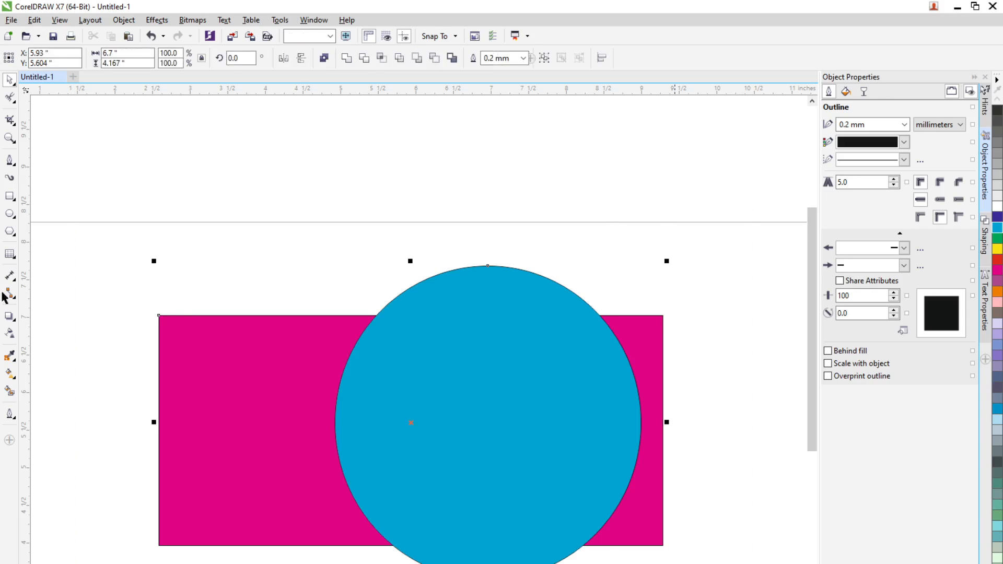
{"action": "left_click", "coordinate": [10, 120]}
{"action": "left_click_drag", "start_coordinate": [291, 299], "coordinate": [553, 558]}
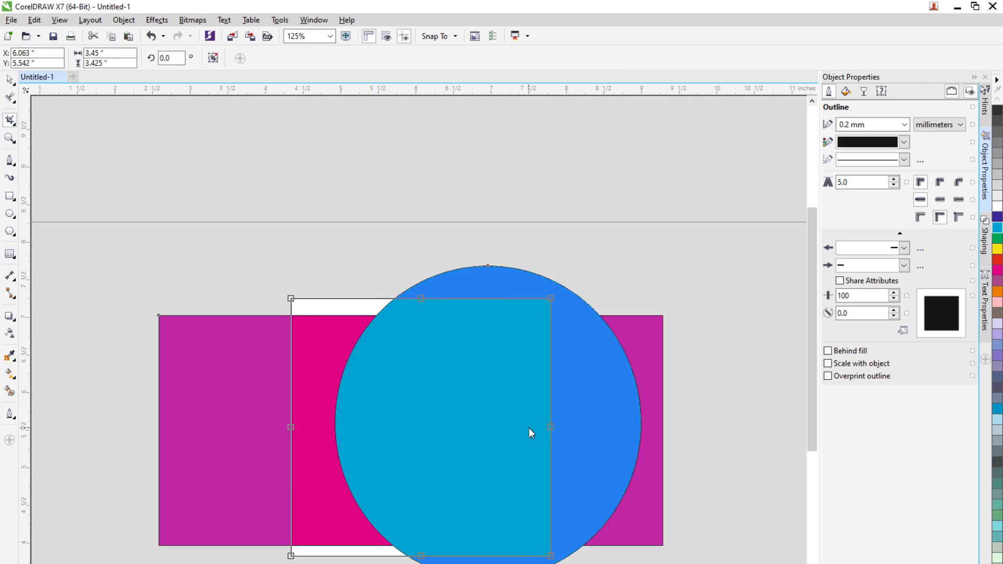
{"action": "double_click", "coordinate": [365, 406]}
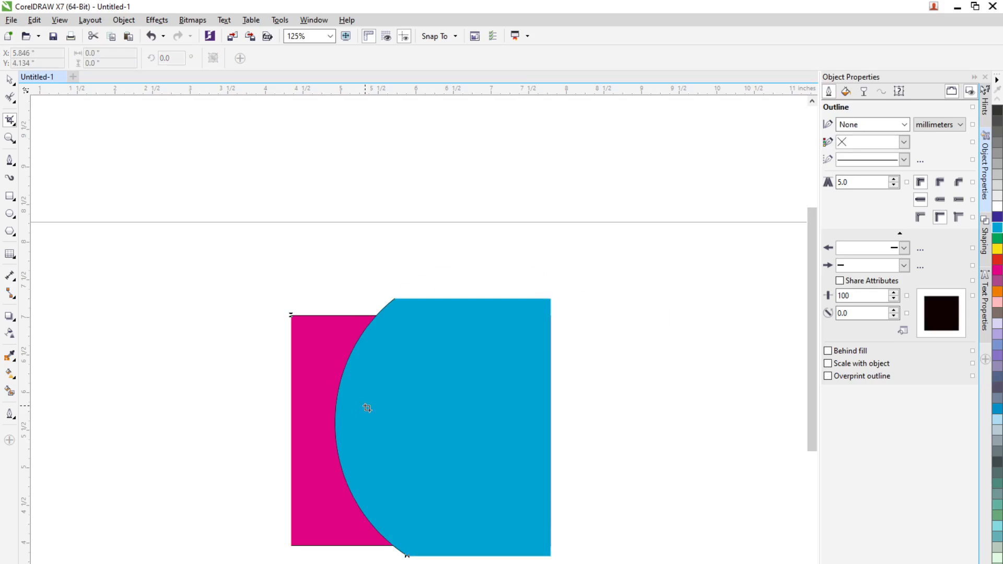
- Move the cropped blue piece to the right and the magenta piece to the left, away from their leftover outlines
{"action": "left_click", "coordinate": [9, 79]}
{"action": "left_click", "coordinate": [530, 472]}
{"action": "left_click_drag", "start_coordinate": [531, 471], "coordinate": [626, 452]}
{"action": "left_click_drag", "start_coordinate": [466, 481], "coordinate": [222, 482]}
- Delete the leftover arc and the straight outline segments between the two cropped pieces
{"action": "left_click_drag", "start_coordinate": [479, 283], "coordinate": [333, 562]}
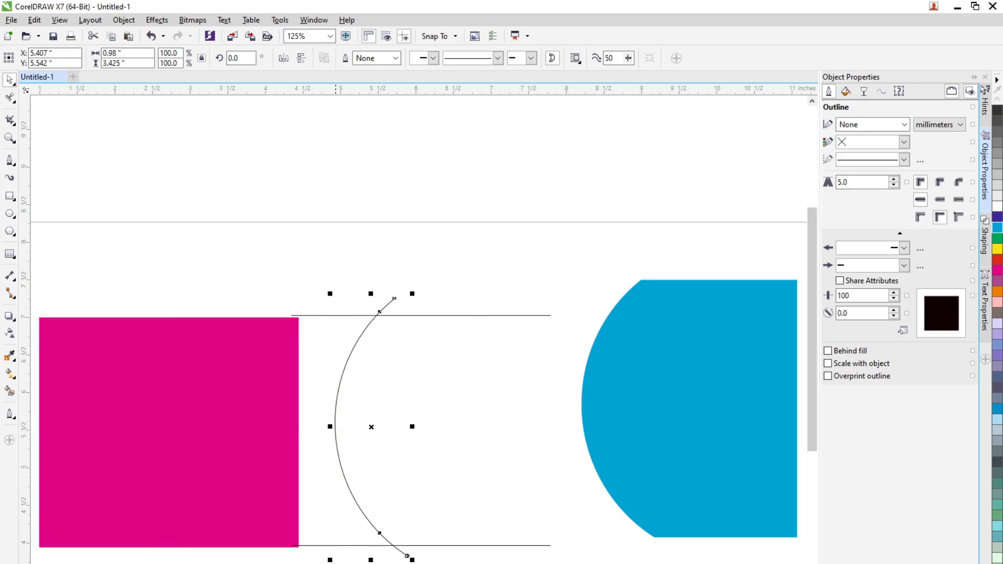
{"action": "key", "text": "Delete"}
{"action": "left_click", "coordinate": [432, 546]}
{"action": "left_click", "coordinate": [446, 450]}
{"action": "key", "text": "Delete"}
- Move the magenta and blue pieces back together so that the blue one overlaps the magenta, and clear the selection
{"action": "left_click_drag", "start_coordinate": [222, 372], "coordinate": [417, 361]}
{"action": "left_click_drag", "start_coordinate": [596, 377], "coordinate": [340, 394]}
{"action": "key", "text": "Escape"}
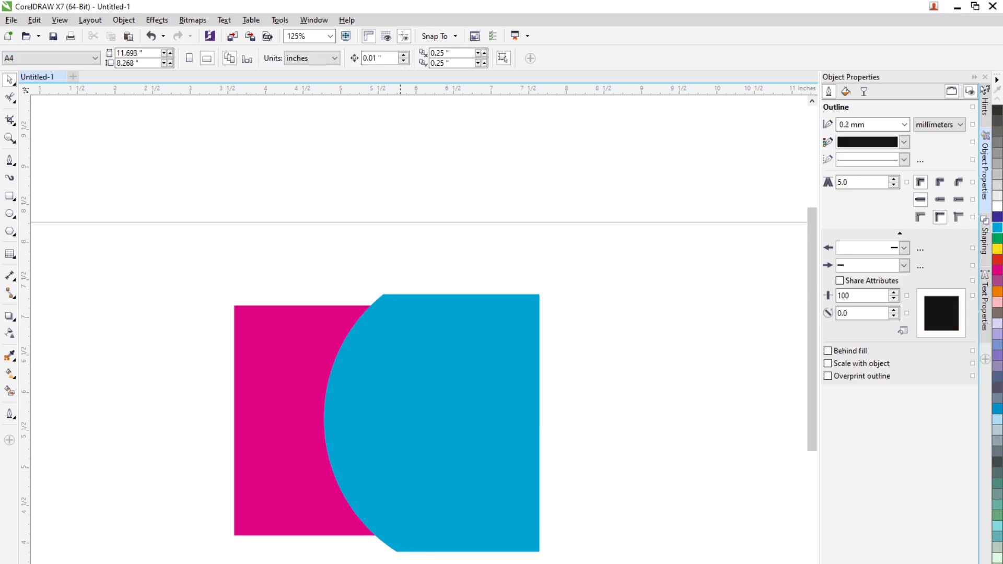
- Crop both pieces to an area about 2.48 by 2.3 inches, extending the crop frame's right and bottom sides before applying it
{"action": "left_click_drag", "start_coordinate": [171, 279], "coordinate": [546, 556]}
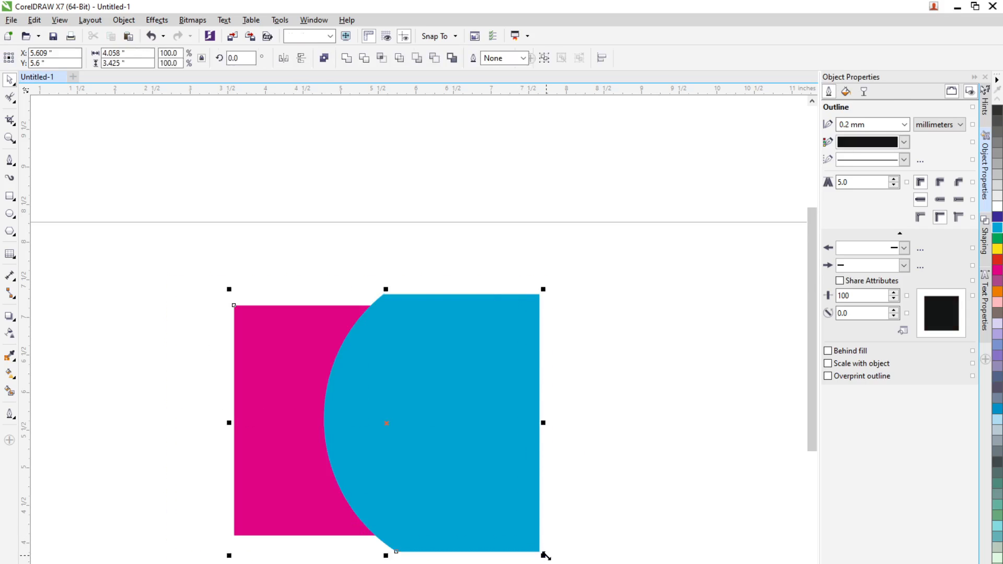
{"action": "left_click", "coordinate": [15, 125]}
{"action": "left_click_drag", "start_coordinate": [261, 338], "coordinate": [418, 494]}
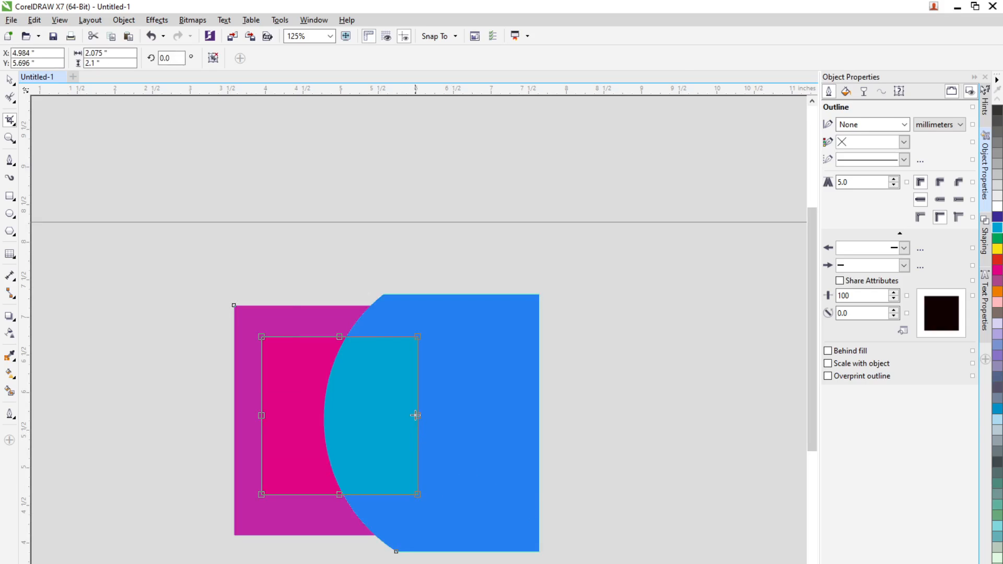
{"action": "left_click_drag", "start_coordinate": [417, 416], "coordinate": [448, 416]}
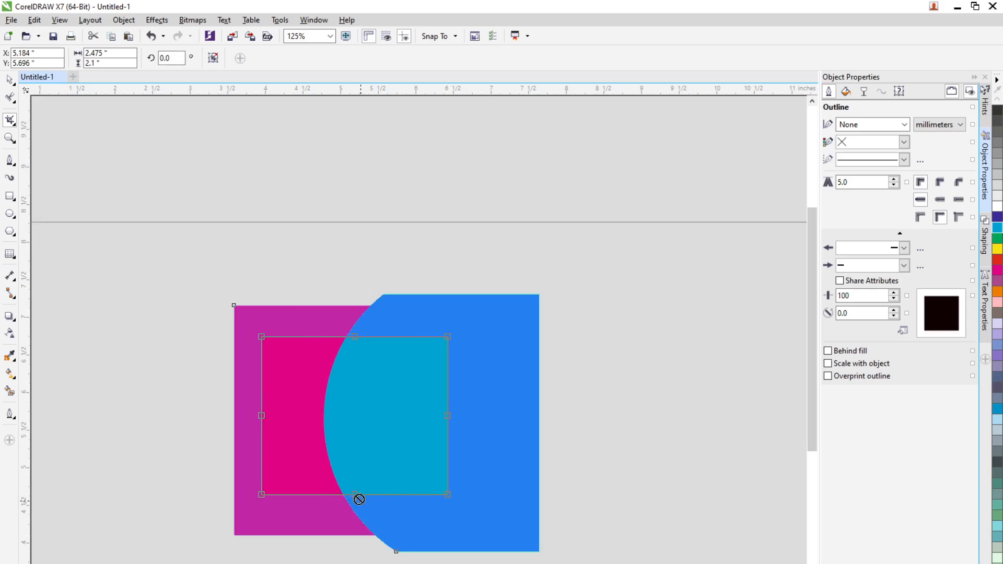
{"action": "left_click_drag", "start_coordinate": [358, 496], "coordinate": [355, 508]}
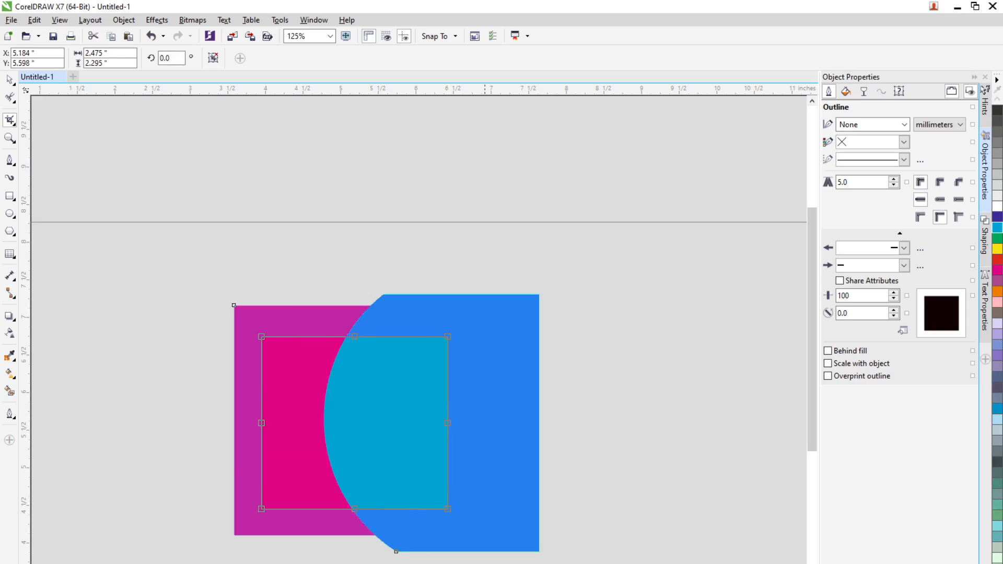
{"action": "double_click", "coordinate": [321, 410]}
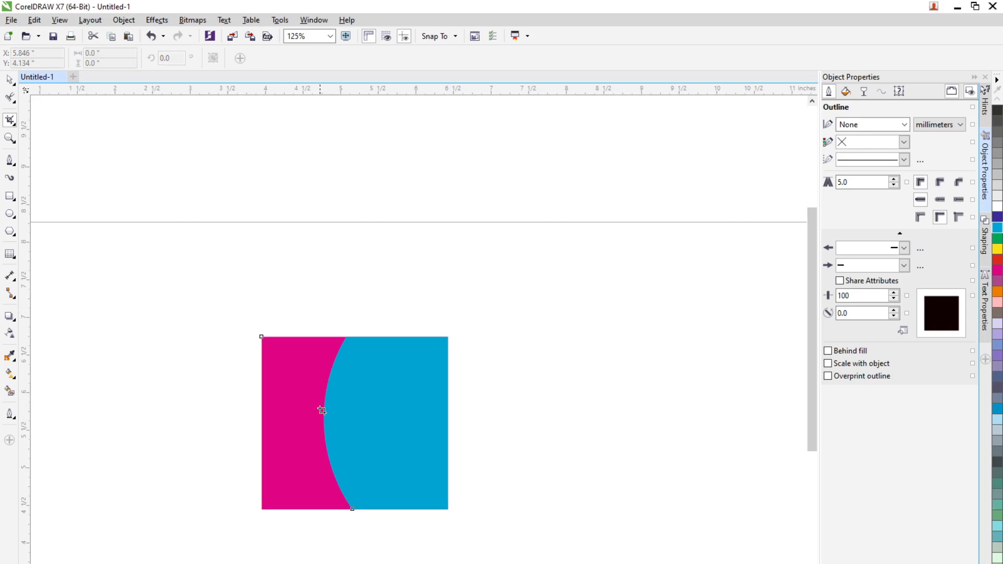
- Pull the cropped blue piece away from the magenta one, and delete the cropped pieces
{"action": "left_click", "coordinate": [9, 79]}
{"action": "left_click", "coordinate": [403, 407]}
{"action": "left_click_drag", "start_coordinate": [383, 412], "coordinate": [459, 391]}
{"action": "left_click", "coordinate": [496, 518]}
{"action": "key", "text": "Delete"}
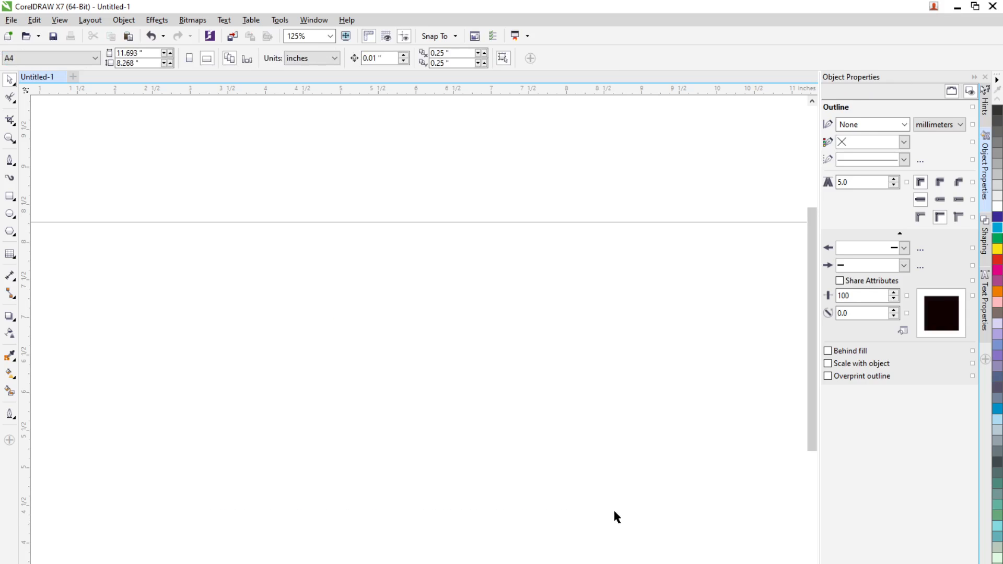
- Draw a rectangle about 3.35 by 2.23 inches and fill it with orange
{"action": "left_click_drag", "start_coordinate": [312, 375], "coordinate": [565, 542]}
{"action": "left_click", "coordinate": [12, 124]}
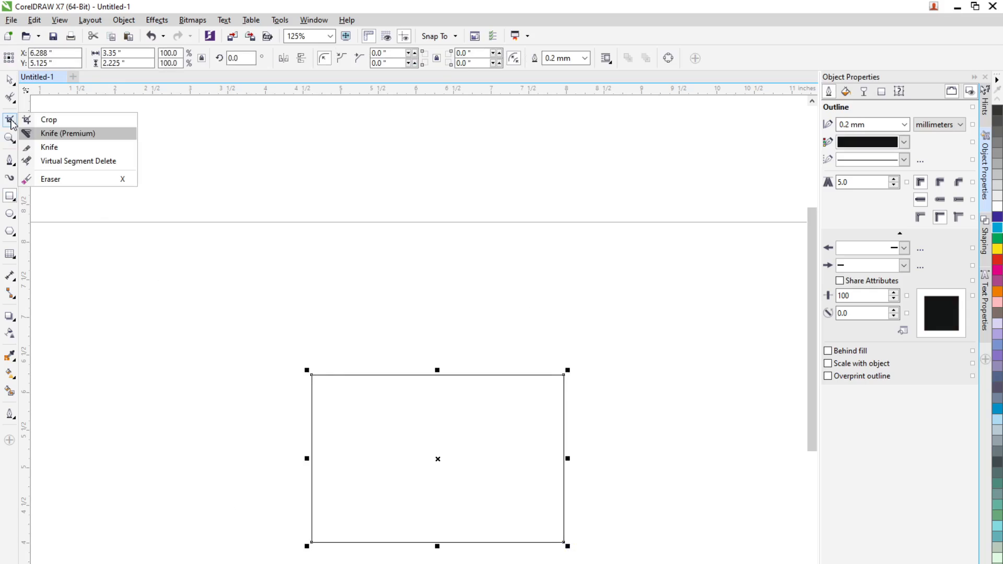
{"action": "left_click", "coordinate": [9, 80]}
{"action": "left_click", "coordinate": [998, 291]}
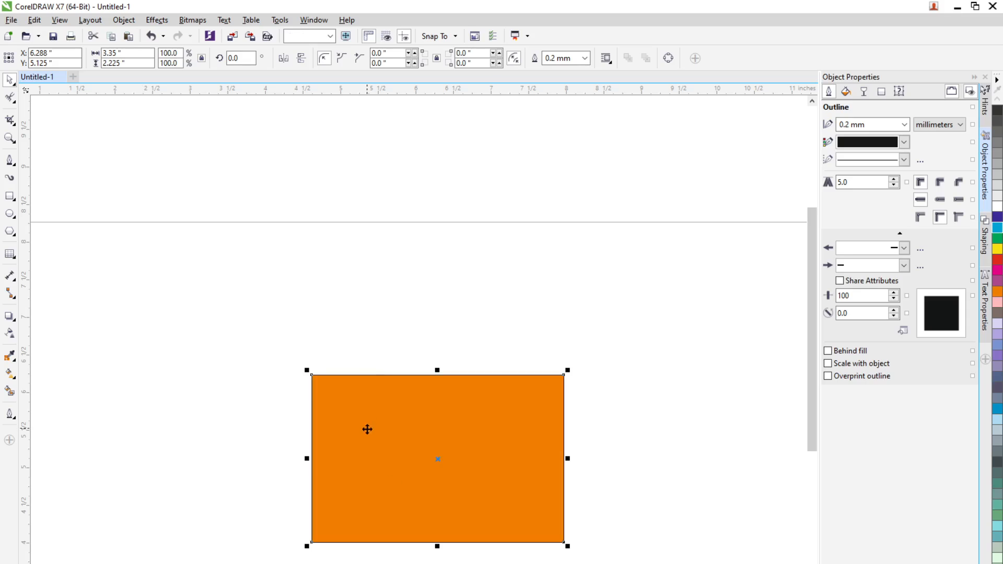
- Remove the orange rectangle's outline and move it up and to the left on the page
{"action": "left_click", "coordinate": [585, 58]}
{"action": "left_click", "coordinate": [557, 69]}
{"action": "left_click_drag", "start_coordinate": [421, 463], "coordinate": [370, 475]}
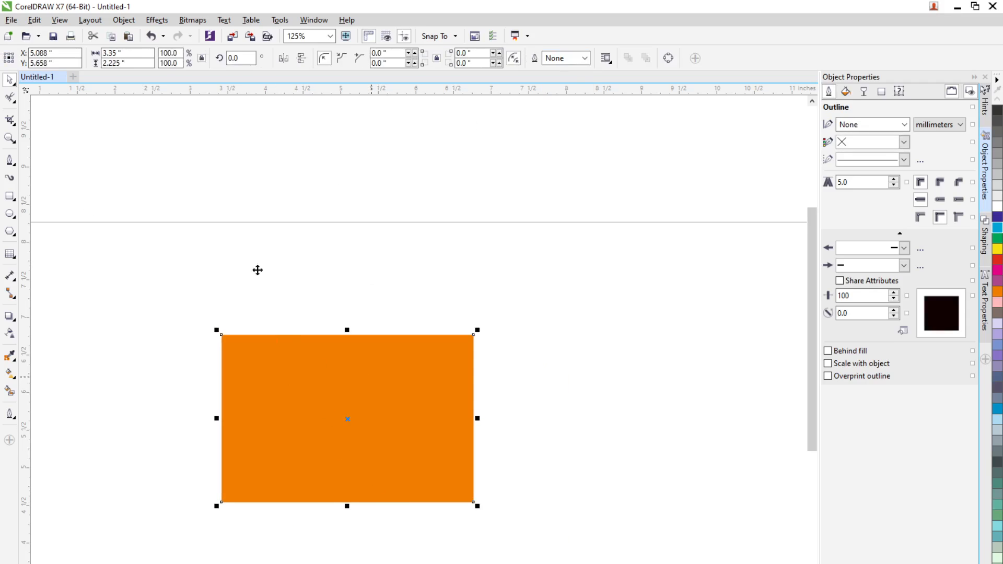
- Try to start a Knife cut on the upper edge of the orange rectangle
{"action": "left_click", "coordinate": [14, 127]}
{"action": "left_click", "coordinate": [26, 148]}
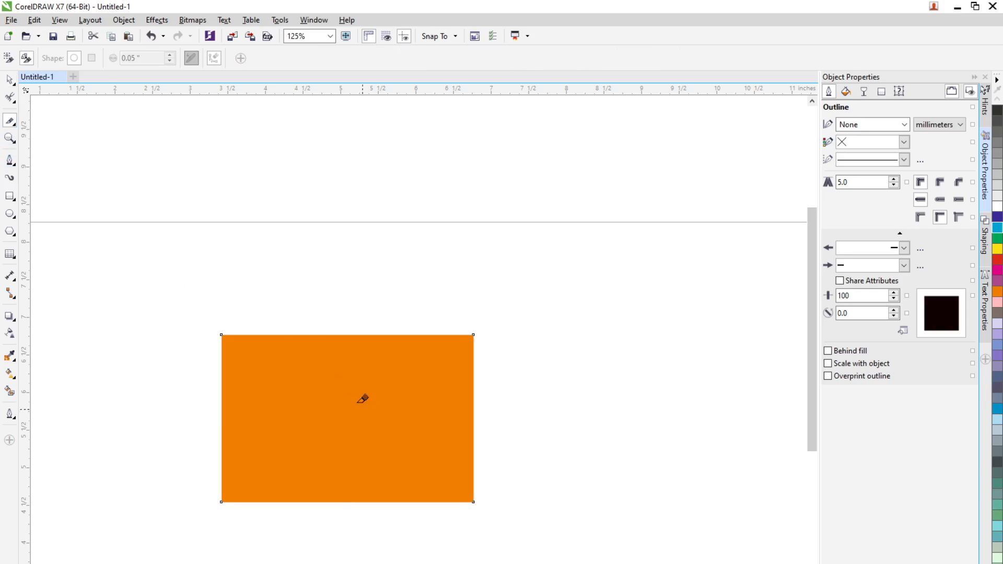
{"action": "left_click", "coordinate": [297, 335]}
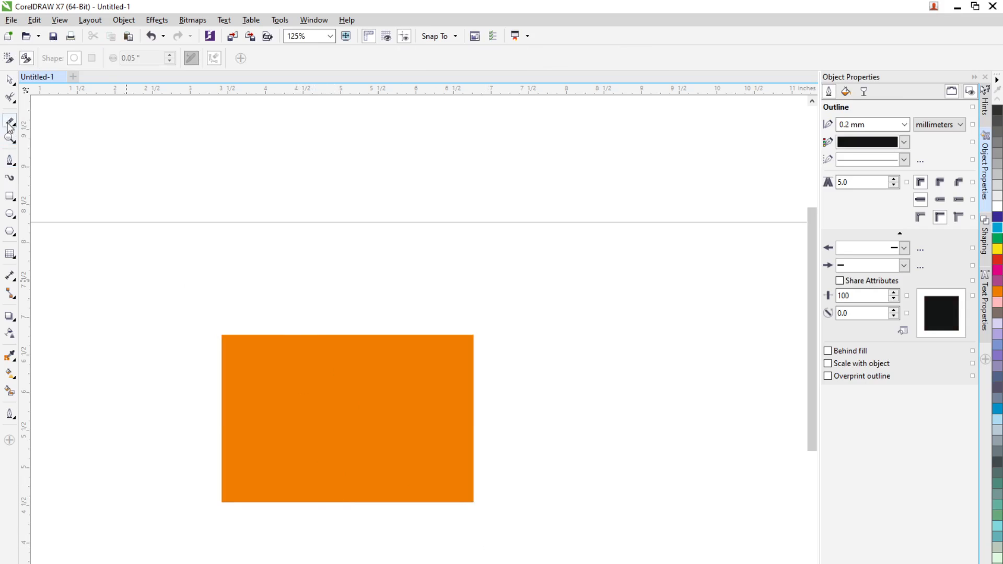
- Move the orange rectangle about 0.28 inches to the right and slightly down
{"action": "left_click", "coordinate": [10, 80]}
{"action": "left_click", "coordinate": [407, 403]}
{"action": "mouse_move", "coordinate": [424, 449]}
{"action": "left_mouse_down"}
{"action": "mouse_move", "coordinate": [394, 439]}
{"action": "mouse_move", "coordinate": [287, 442]}
{"action": "mouse_move", "coordinate": [419, 457]}
{"action": "left_mouse_up"}
{"action": "left_click_drag", "start_coordinate": [342, 461], "coordinate": [368, 463]}
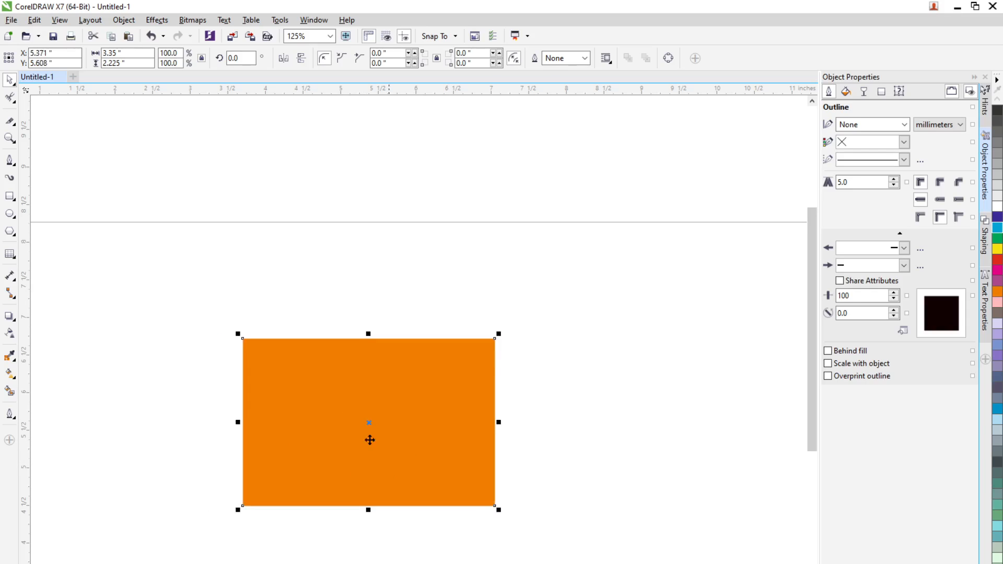
- Try the Knife again on the moved orange rectangle, starting from its upper edge
{"action": "left_click", "coordinate": [10, 121]}
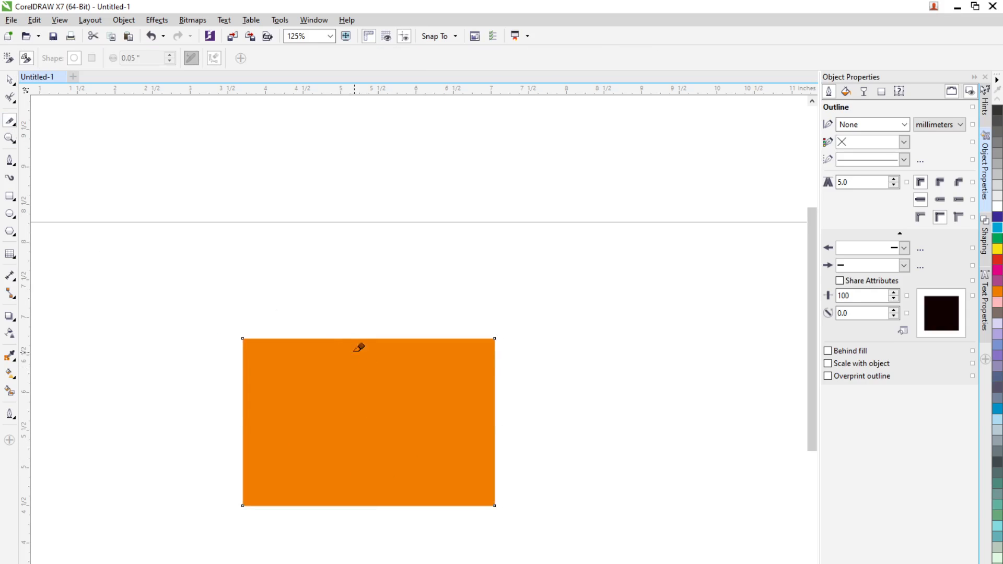
{"action": "left_click", "coordinate": [330, 338]}
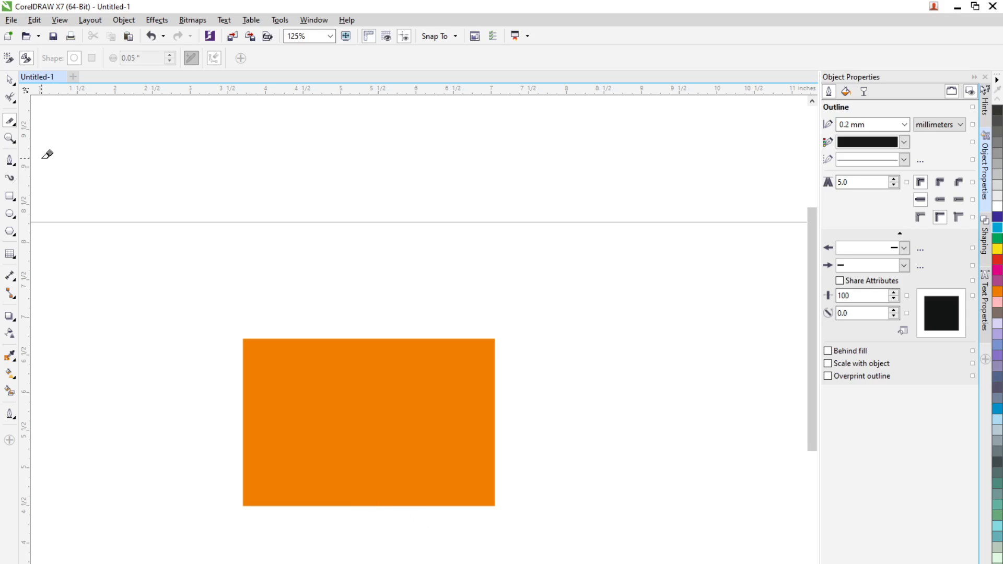
{"action": "left_click", "coordinate": [10, 80]}
- Move the orange rectangle about 0.6 inches to the right and fill it with dark blue
{"action": "left_click", "coordinate": [420, 400]}
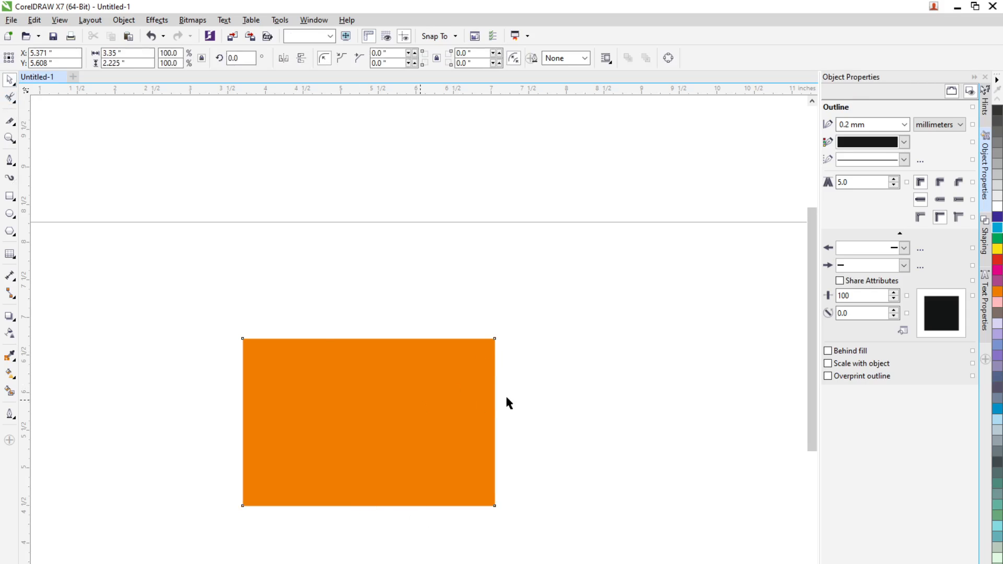
{"action": "left_click_drag", "start_coordinate": [503, 399], "coordinate": [507, 398]}
{"action": "left_click_drag", "start_coordinate": [365, 439], "coordinate": [323, 441]}
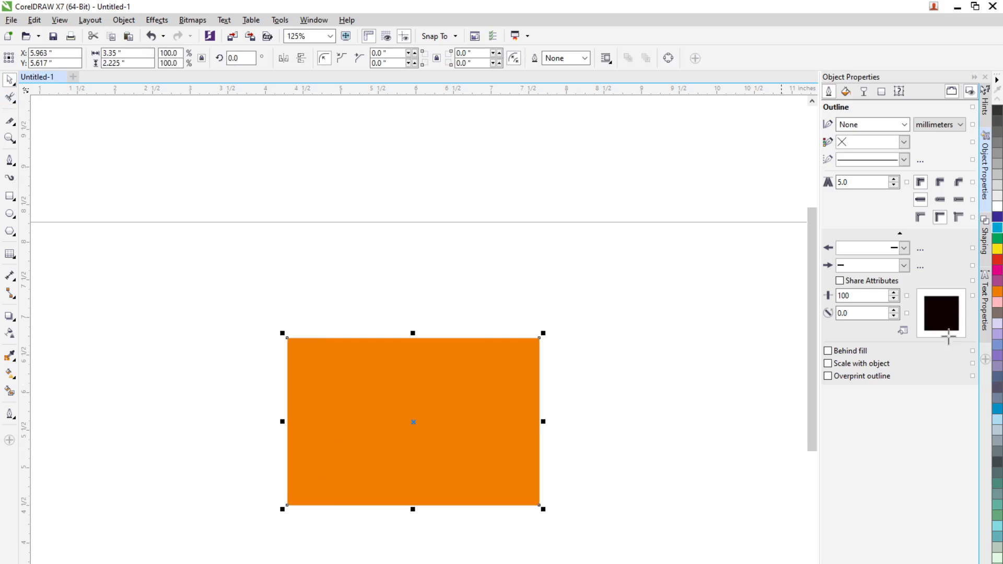
{"action": "left_click", "coordinate": [998, 217]}
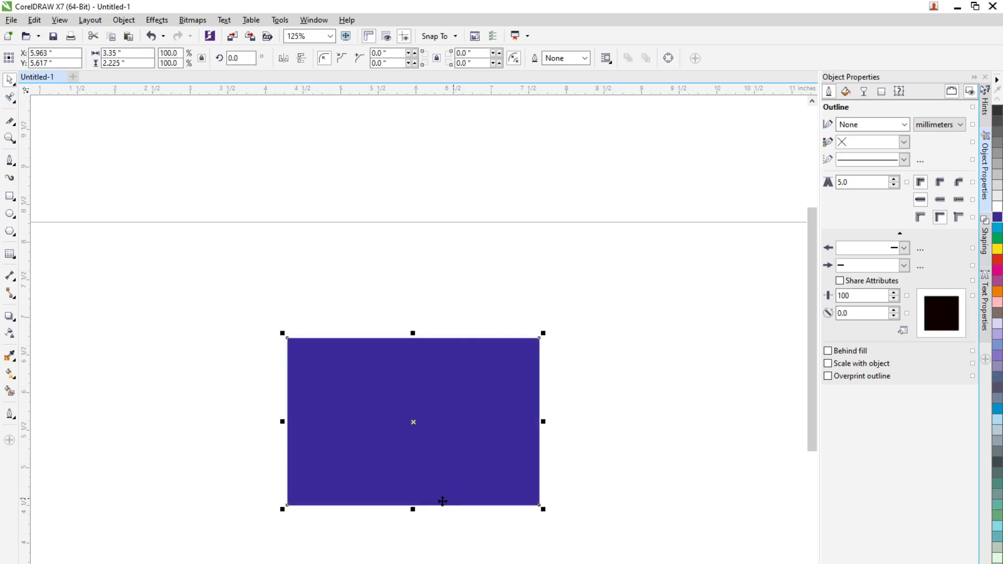
- Cut the dark blue rectangle in two with the Knife, along a nearly horizontal line across its lower third
{"action": "scroll", "coordinate": [414, 489], "scroll_direction": "up", "scroll_amount": 2}
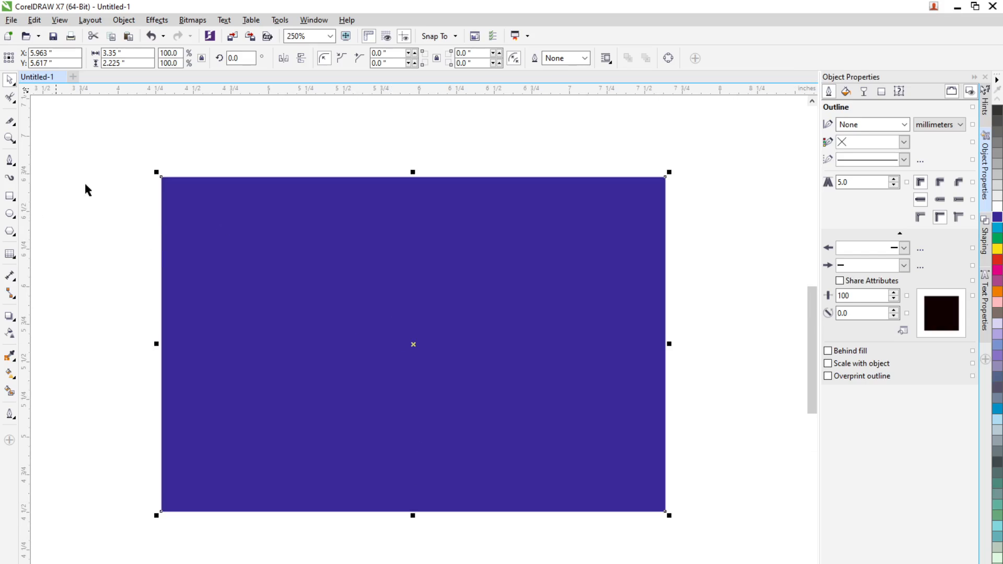
{"action": "left_click", "coordinate": [9, 121]}
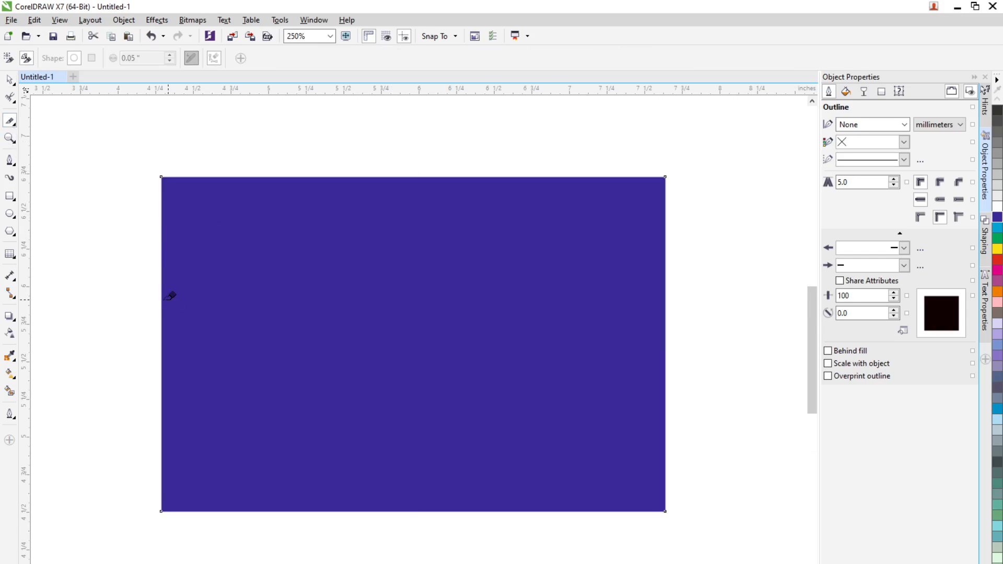
{"action": "left_click", "coordinate": [162, 300]}
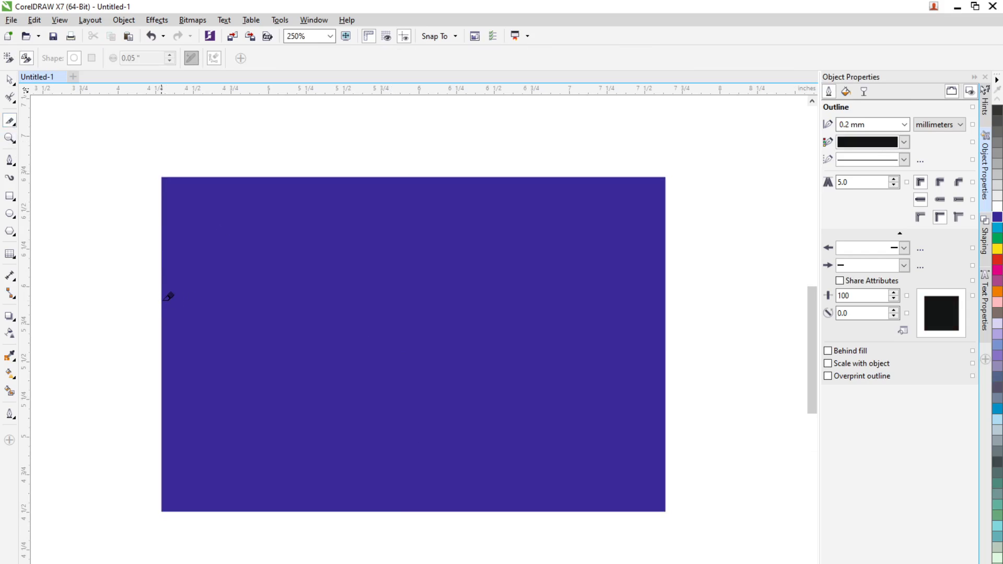
{"action": "left_click", "coordinate": [667, 398]}
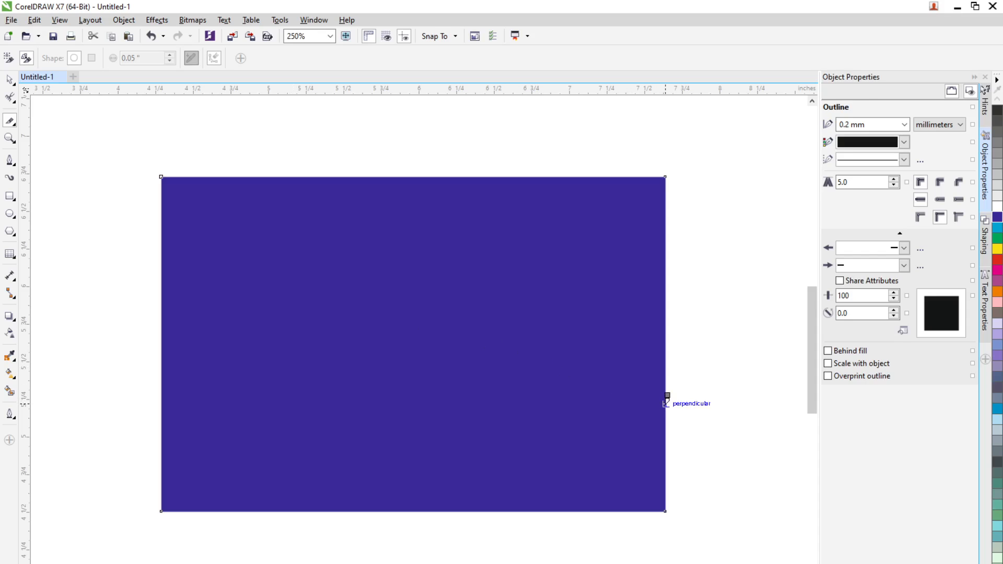
{"action": "left_click", "coordinate": [162, 397]}
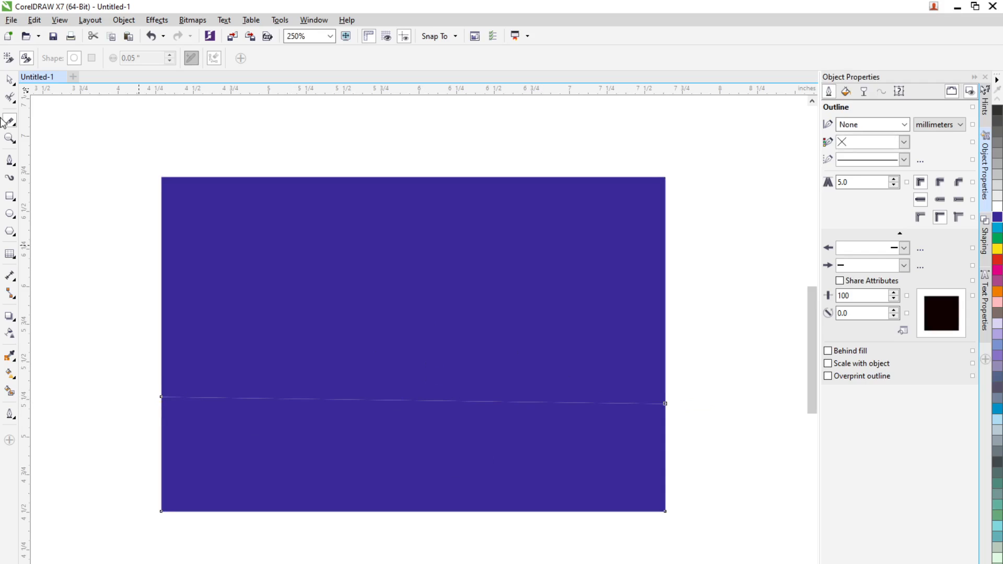
- Pull the two cut pieces of the rectangle apart, leaving a gap between the upper and lower piece
{"action": "left_click", "coordinate": [10, 81]}
{"action": "left_click", "coordinate": [785, 383]}
{"action": "left_click_drag", "start_coordinate": [537, 332], "coordinate": [537, 265]}
{"action": "left_click_drag", "start_coordinate": [520, 448], "coordinate": [506, 474]}
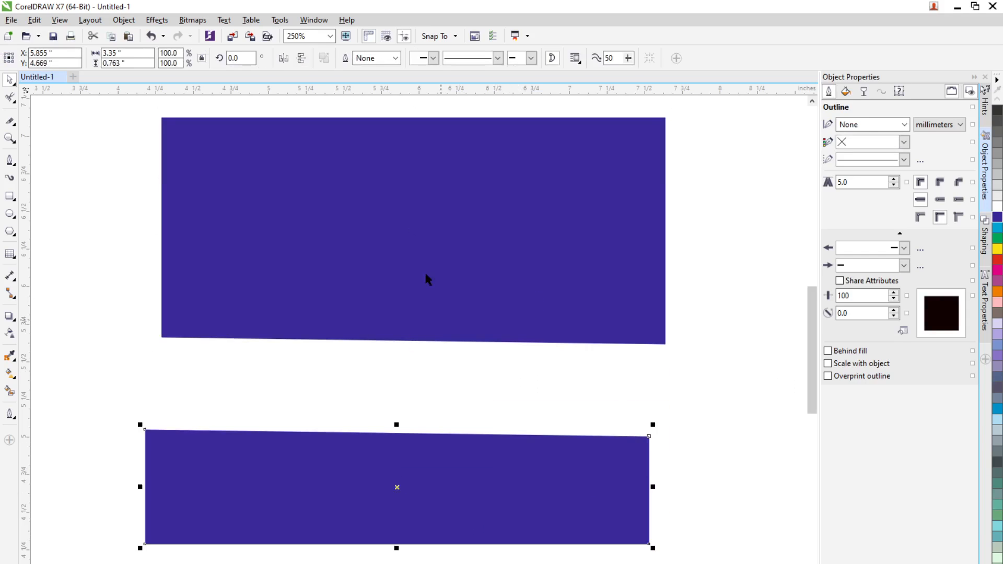
{"action": "left_click_drag", "start_coordinate": [426, 275], "coordinate": [427, 330]}
{"action": "left_click_drag", "start_coordinate": [432, 429], "coordinate": [416, 541]}
- Cut the upper piece diagonally with the Knife, from its right edge to the middle of its lower edge
{"action": "left_click", "coordinate": [298, 262]}
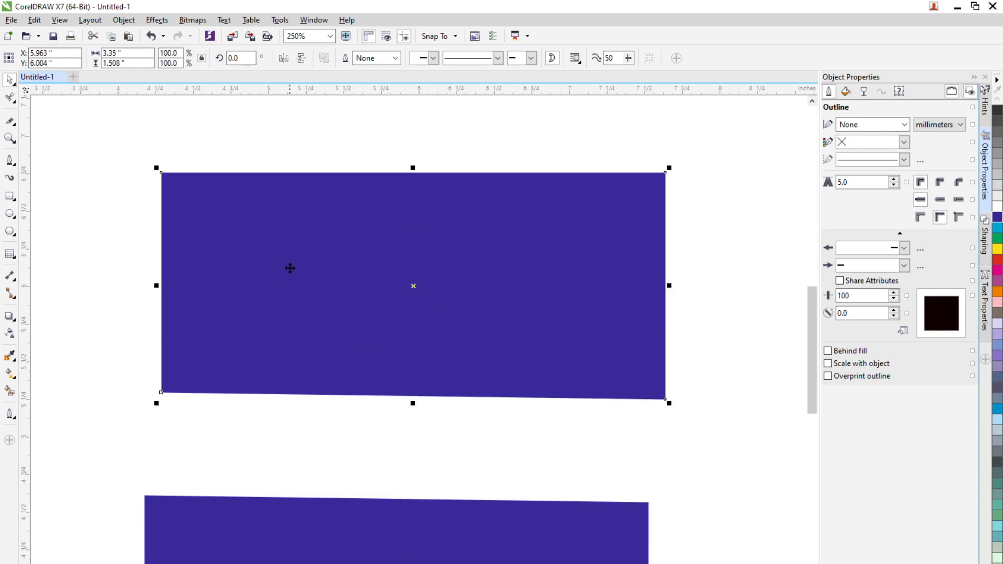
{"action": "left_click", "coordinate": [10, 121]}
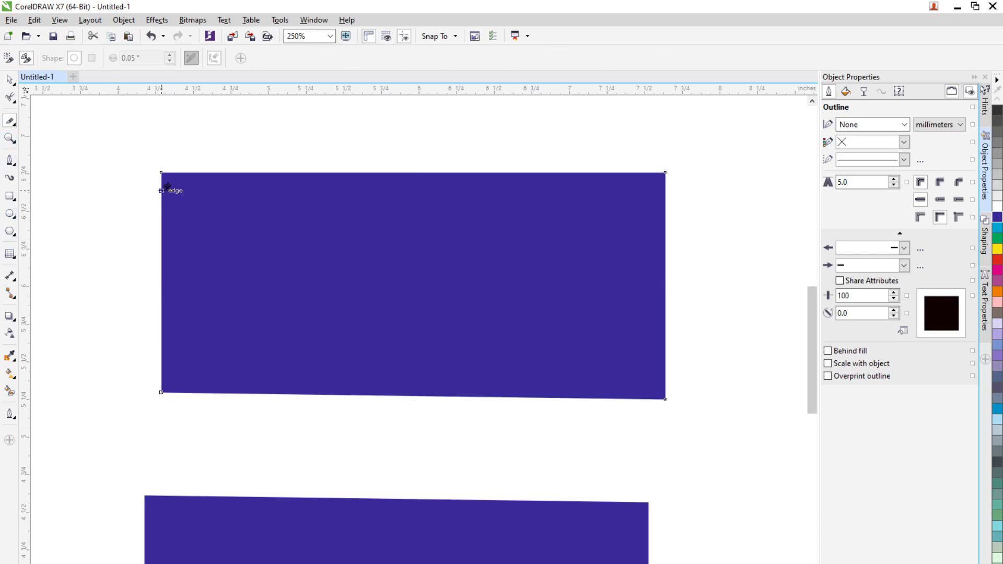
{"action": "key", "text": "Escape"}
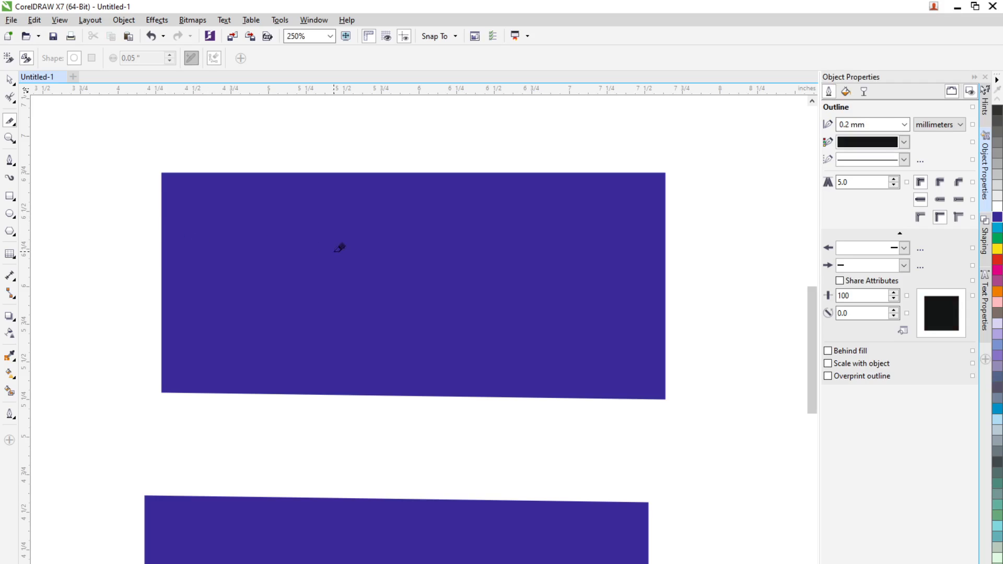
{"action": "left_click", "coordinate": [665, 257]}
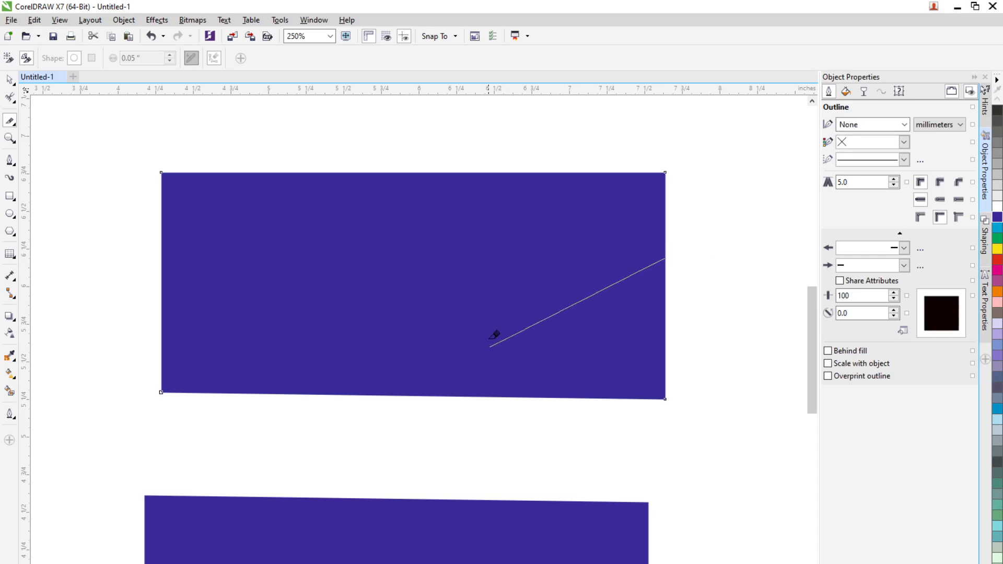
{"action": "left_click", "coordinate": [431, 396]}
- Pull the cut triangle down and to the right, and move the remaining upper piece up and to the left
{"action": "left_click", "coordinate": [10, 80]}
{"action": "left_click", "coordinate": [782, 310]}
{"action": "left_click_drag", "start_coordinate": [630, 340], "coordinate": [713, 394]}
{"action": "left_click_drag", "start_coordinate": [543, 305], "coordinate": [500, 276]}
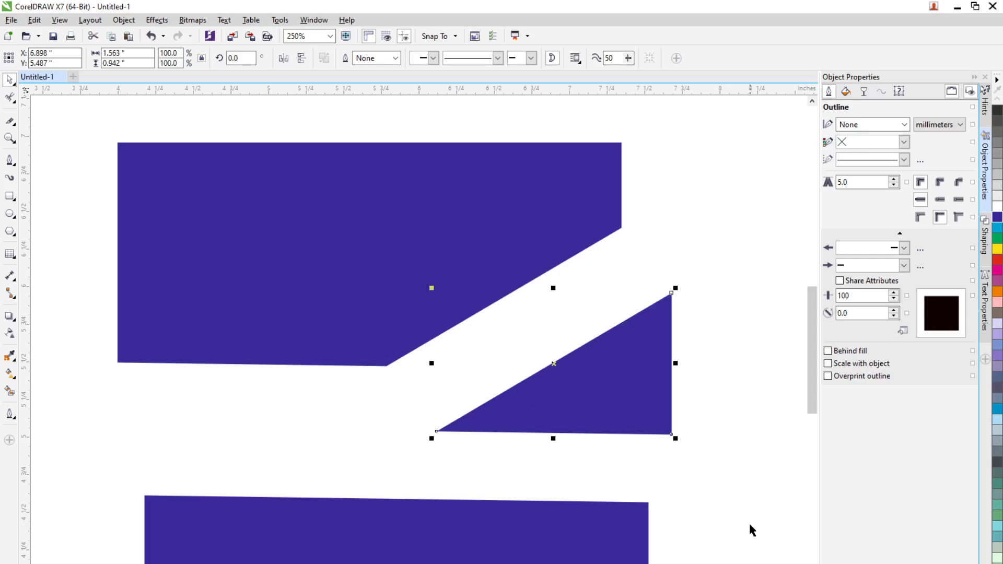
- Delete all three cut pieces of the rectangle
{"action": "left_click", "coordinate": [638, 556]}
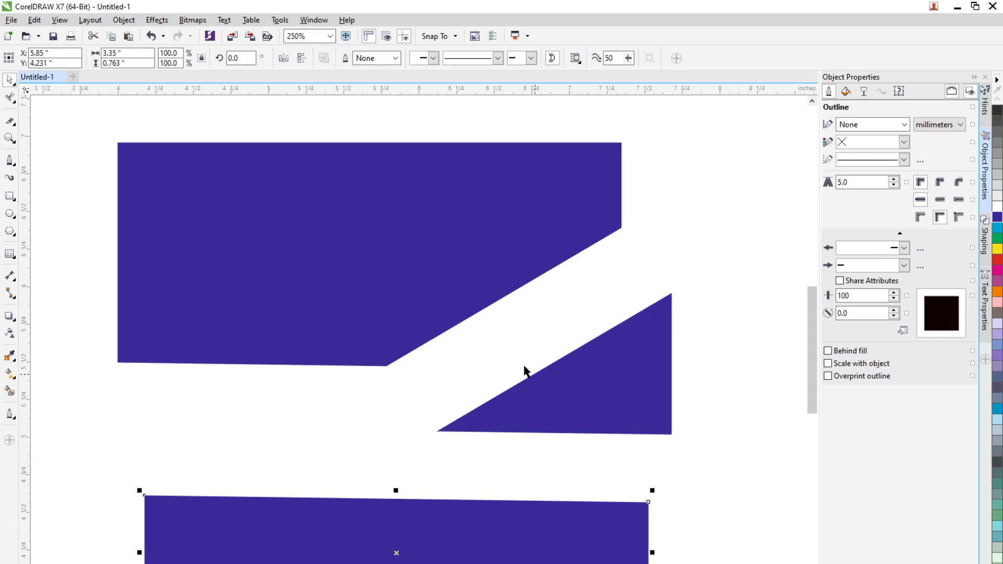
{"action": "left_click_drag", "start_coordinate": [112, 115], "coordinate": [738, 563]}
{"action": "key", "text": "Delete"}
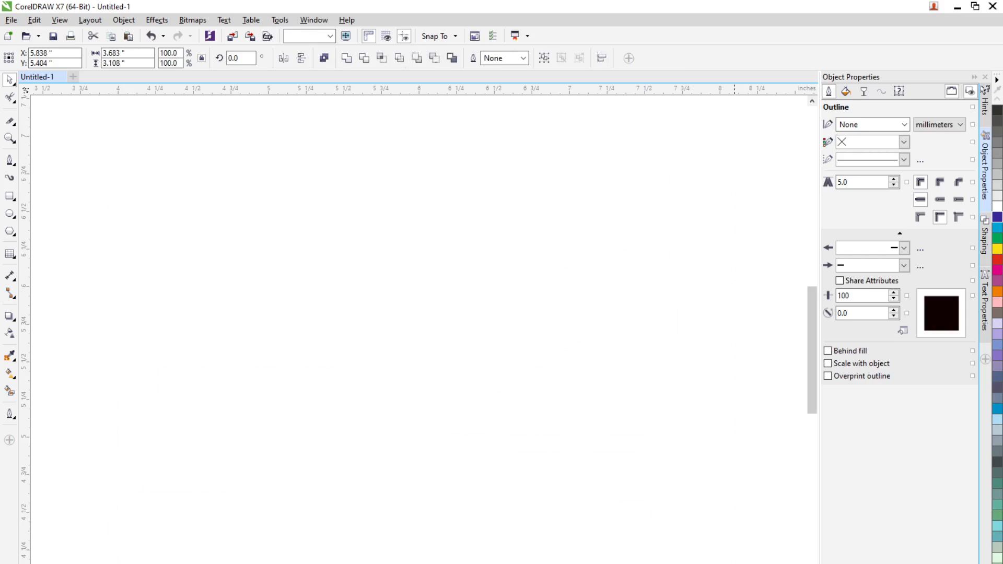
- Draw two overlapping near-circular ellipses, the larger about 2.16 by 2.11 inches and a smaller one at its lower right
{"action": "left_click", "coordinate": [13, 123]}
{"action": "mouse_move", "coordinate": [9, 141]}
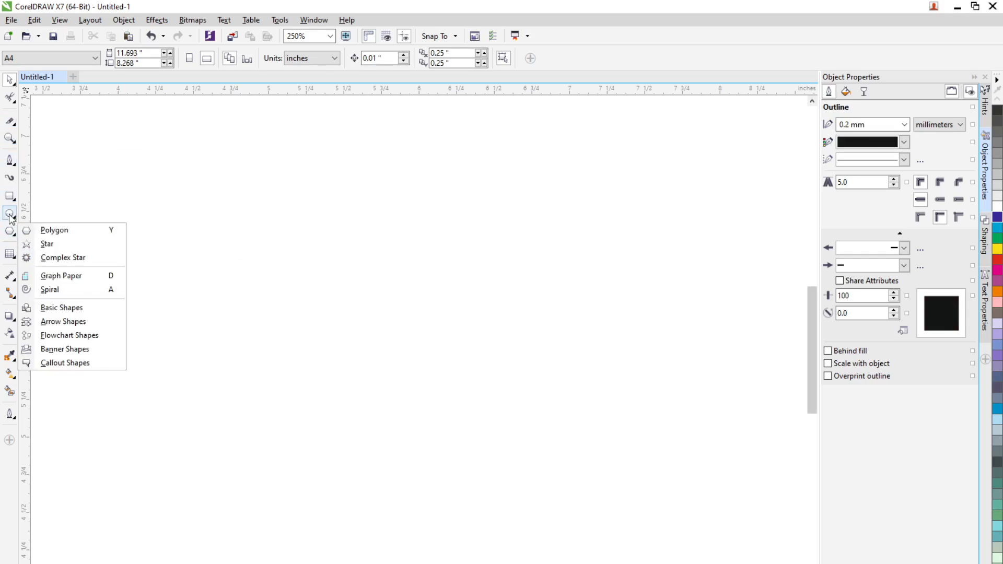
{"action": "left_click", "coordinate": [49, 213]}
{"action": "mouse_move", "coordinate": [223, 211]}
{"action": "left_mouse_down"}
{"action": "mouse_move", "coordinate": [526, 482]}
{"action": "mouse_move", "coordinate": [549, 532]}
{"action": "left_mouse_up"}
{"action": "mouse_move", "coordinate": [434, 293]}
{"action": "left_mouse_down"}
{"action": "mouse_move", "coordinate": [618, 506]}
{"action": "mouse_move", "coordinate": [702, 558]}
{"action": "left_mouse_up"}
- Select both circles, fill them with cyan and activate the Eraser tool
{"action": "left_click", "coordinate": [9, 79]}
{"action": "left_click_drag", "start_coordinate": [166, 155], "coordinate": [694, 560]}
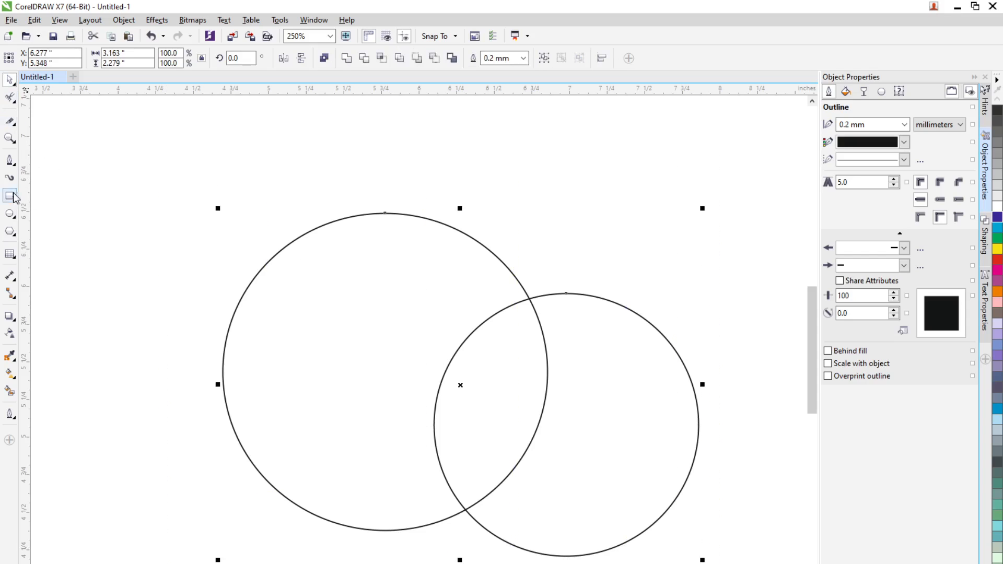
{"action": "left_click", "coordinate": [11, 126]}
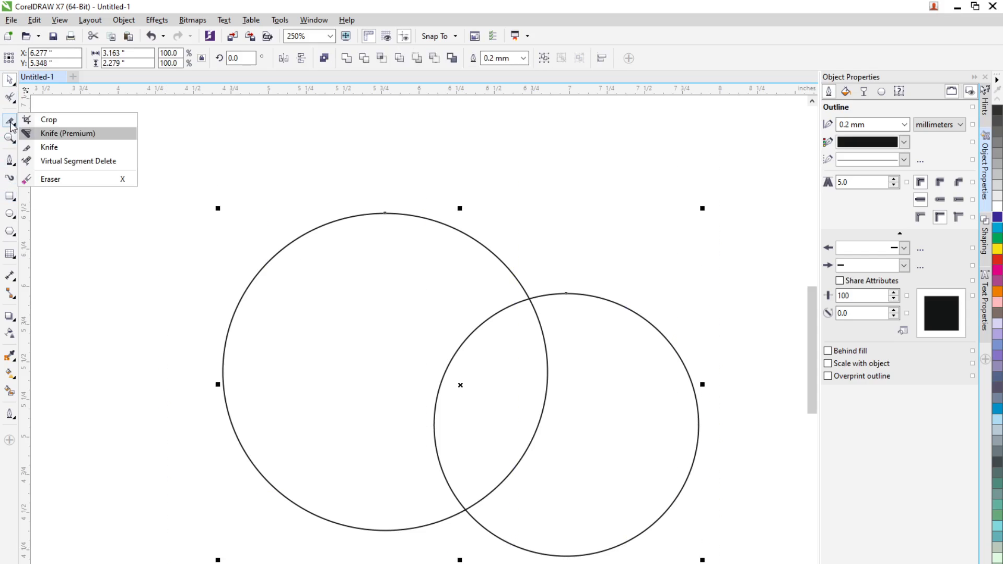
{"action": "left_click", "coordinate": [51, 180]}
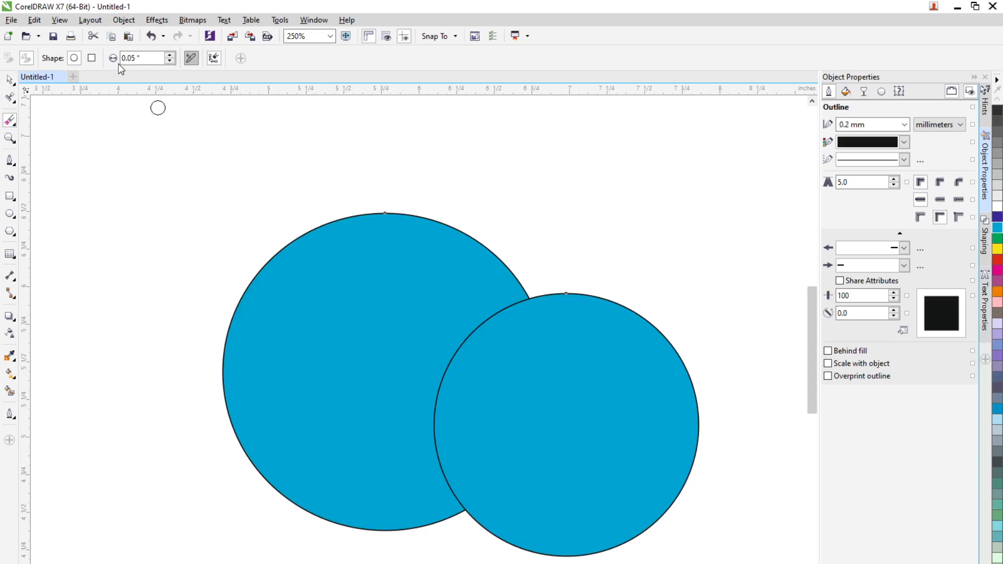
- Give the Eraser a round nib with a thickness of 0.08 inches
{"action": "left_click", "coordinate": [74, 58]}
{"action": "left_click", "coordinate": [170, 56]}
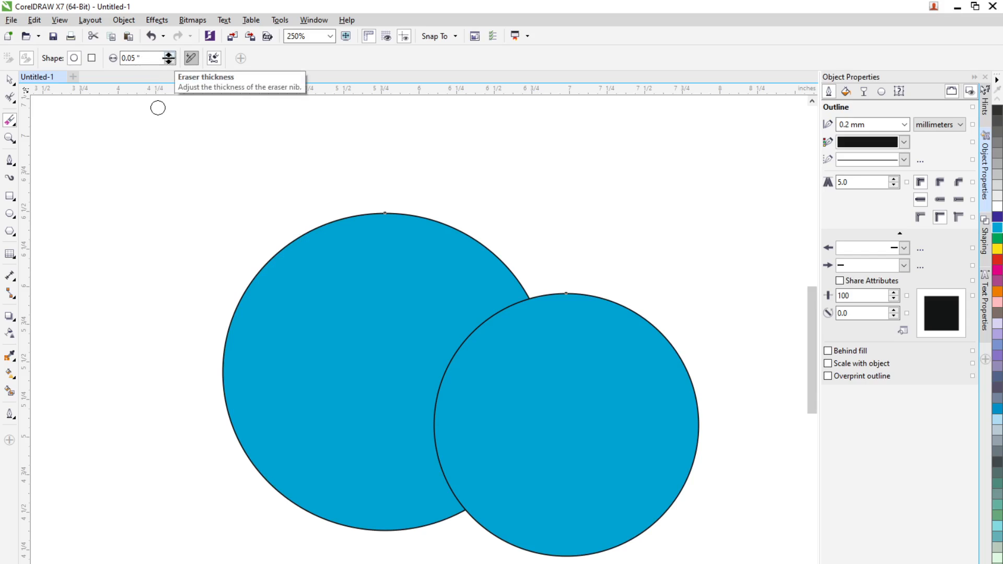
{"action": "left_click", "coordinate": [170, 56]}
{"action": "left_click", "coordinate": [170, 56]}
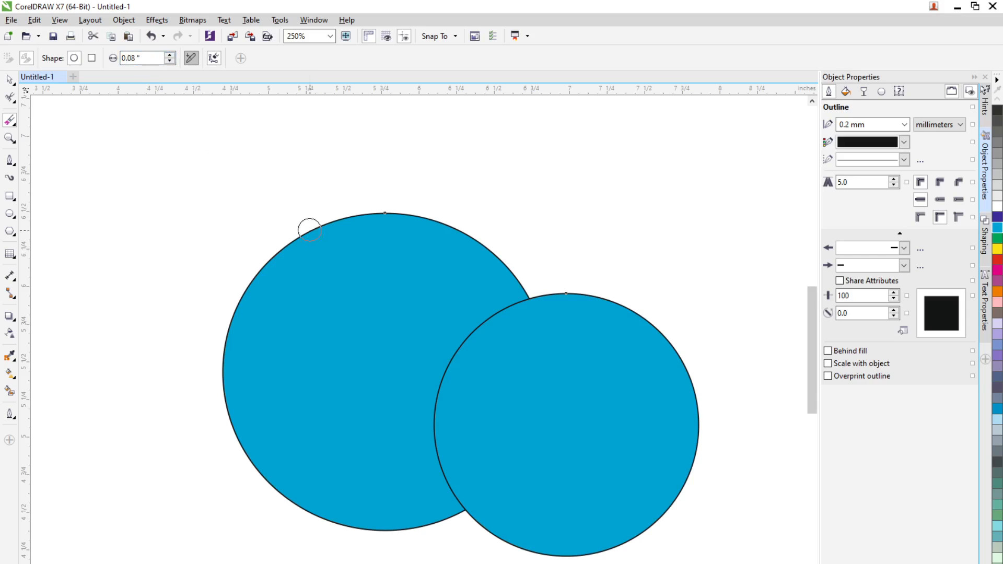
- Try to erase on the cyan circles without an object selected, and dismiss the message
{"action": "left_click", "coordinate": [330, 312]}
{"action": "left_click", "coordinate": [588, 391]}
{"action": "left_click", "coordinate": [267, 272]}
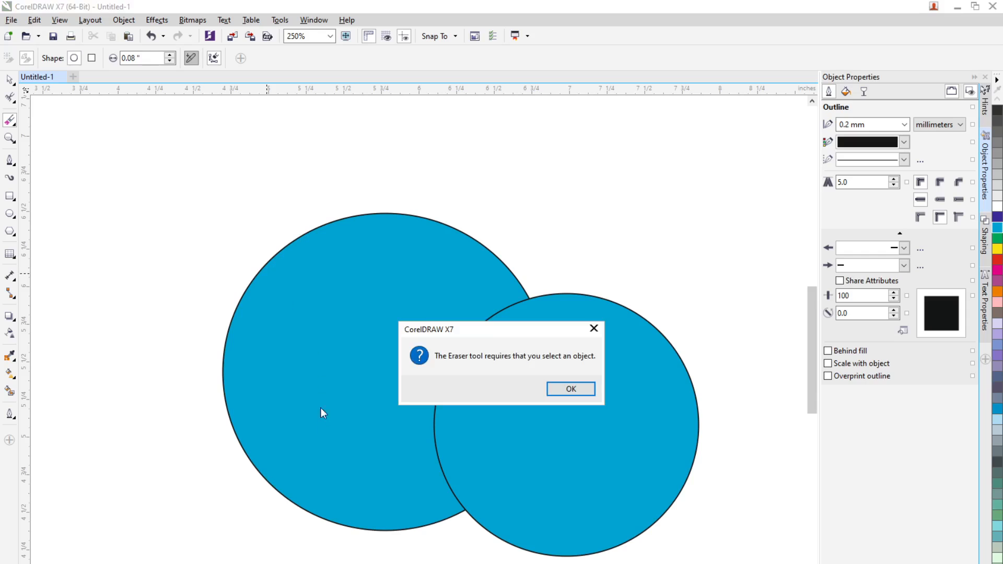
{"action": "left_click", "coordinate": [571, 388]}
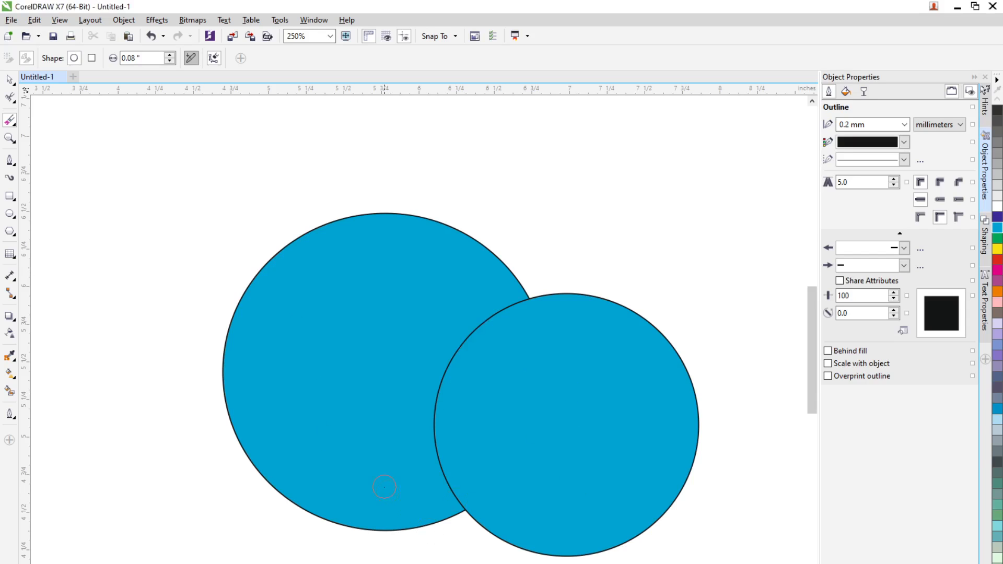
- Move the larger circle left and the smaller one right until they are apart, and select the larger circle
{"action": "left_click", "coordinate": [5, 77]}
{"action": "left_click", "coordinate": [44, 246]}
{"action": "left_click", "coordinate": [527, 417]}
{"action": "left_click_drag", "start_coordinate": [333, 365], "coordinate": [286, 366]}
{"action": "left_click_drag", "start_coordinate": [524, 411], "coordinate": [643, 409]}
{"action": "left_click", "coordinate": [295, 379]}
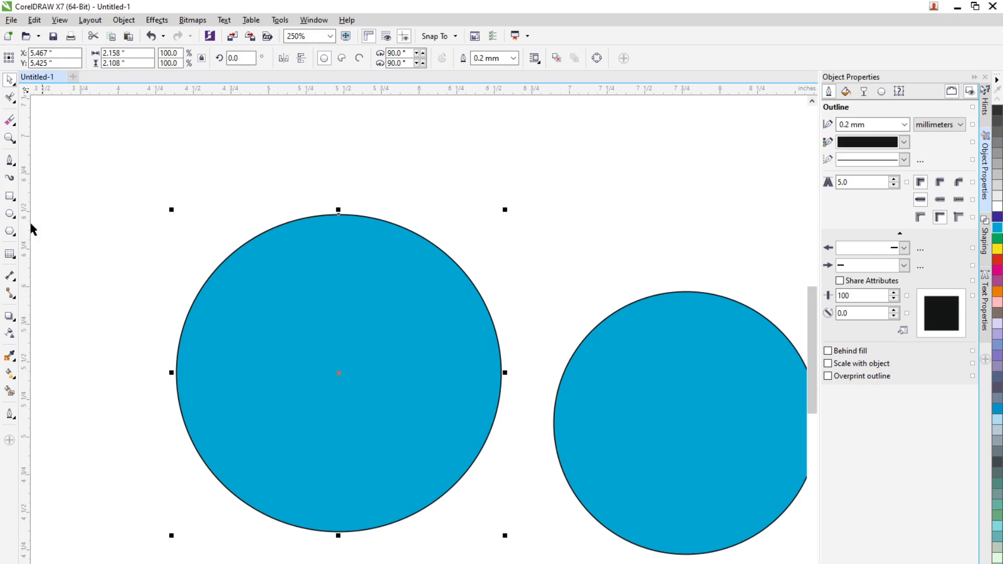
- Erase a curved strip through the larger circle from top to bottom, and undo the erasure
{"action": "left_click", "coordinate": [9, 120]}
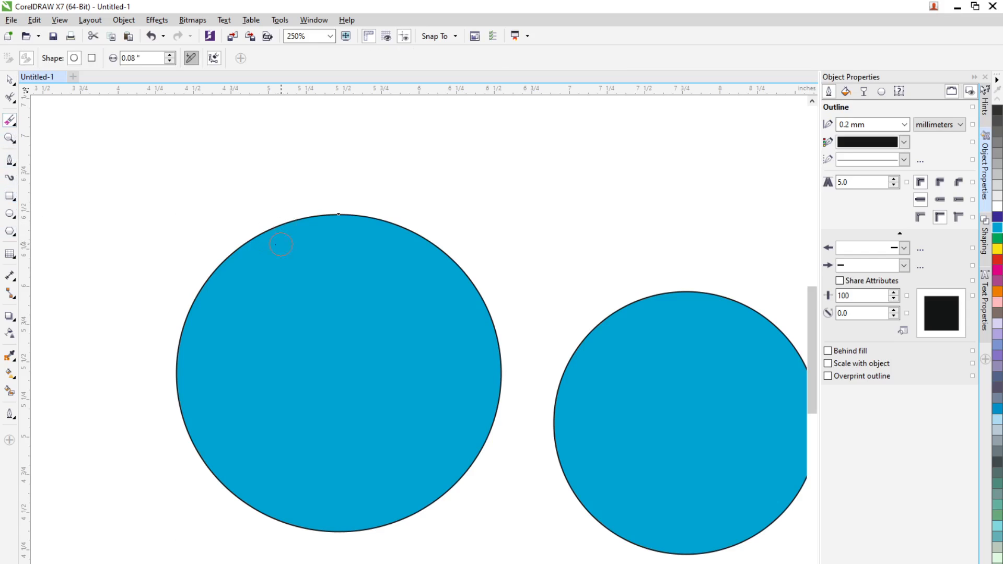
{"action": "mouse_move", "coordinate": [258, 234]}
{"action": "left_mouse_down"}
{"action": "mouse_move", "coordinate": [303, 381]}
{"action": "mouse_move", "coordinate": [376, 544]}
{"action": "left_mouse_up"}
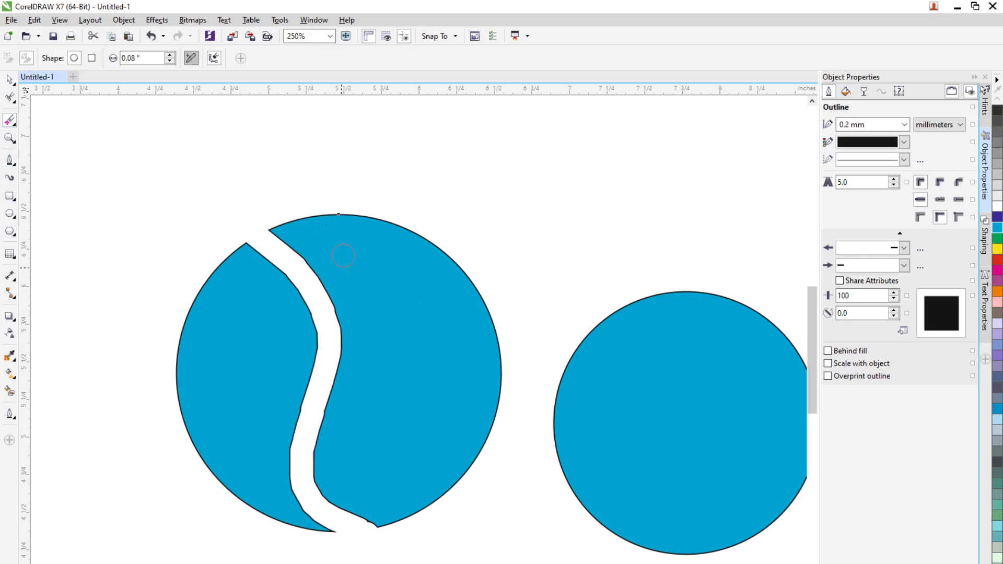
{"action": "key", "text": "ctrl+z"}
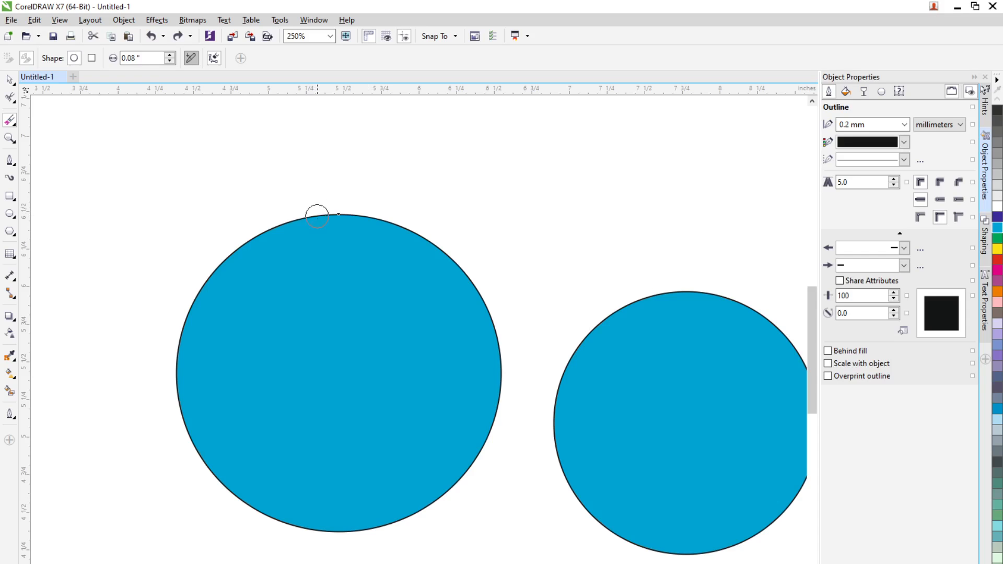
- Set the Eraser thickness to 0.5 inches and erase a wide vertical strip through the middle of the larger circle
{"action": "left_click_drag", "start_coordinate": [334, 302], "coordinate": [347, 451]}
{"action": "double_click", "coordinate": [163, 58]}
{"action": "type", "text": "0.5"}
{"action": "key", "text": "Return"}
{"action": "left_click_drag", "start_coordinate": [331, 231], "coordinate": [349, 560]}
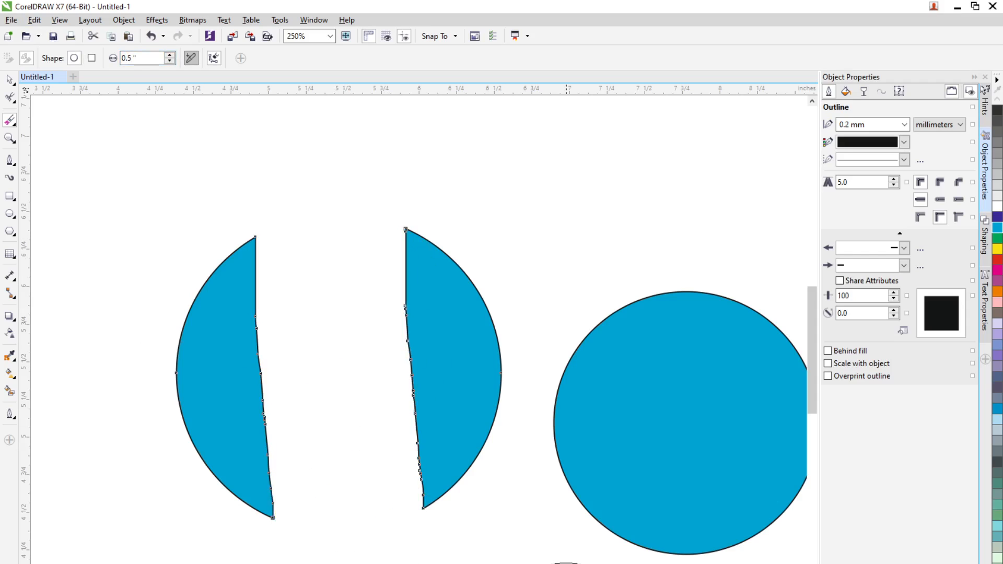
- Move the two remaining halves of the larger circle together, up and to the left
{"action": "left_click", "coordinate": [10, 80]}
{"action": "left_click", "coordinate": [411, 190]}
{"action": "left_click_drag", "start_coordinate": [430, 312], "coordinate": [487, 271]}
{"action": "left_click", "coordinate": [425, 325]}
{"action": "left_click_drag", "start_coordinate": [495, 331], "coordinate": [406, 338]}
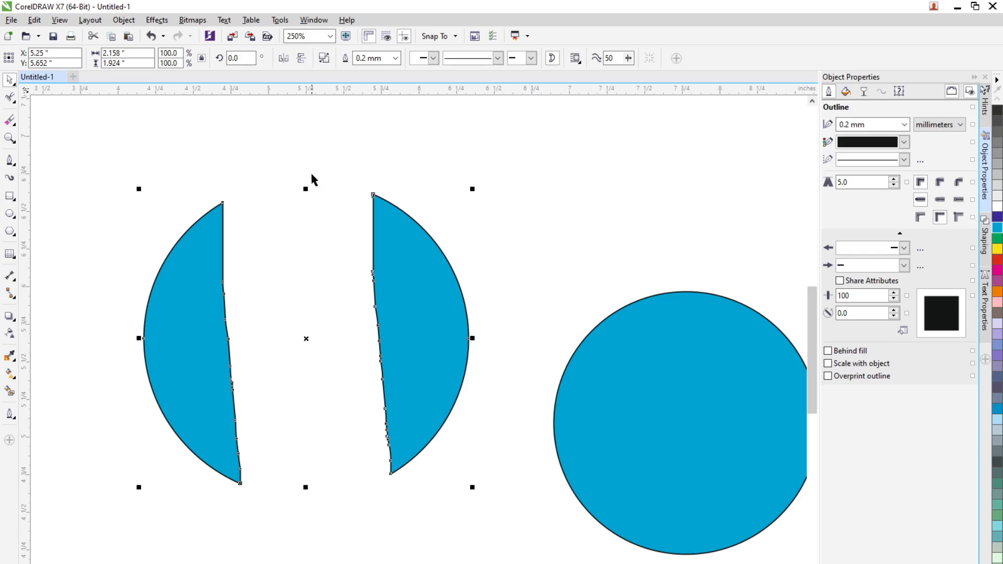
- Undo the move and the wide erasure of the larger circle, and shift the restored circle down and to the right
{"action": "left_click", "coordinate": [211, 361]}
{"action": "key", "text": "ctrl+z"}
{"action": "key", "text": "ctrl+z"}
{"action": "key", "text": "ctrl+z"}
{"action": "left_click_drag", "start_coordinate": [211, 364], "coordinate": [276, 421]}
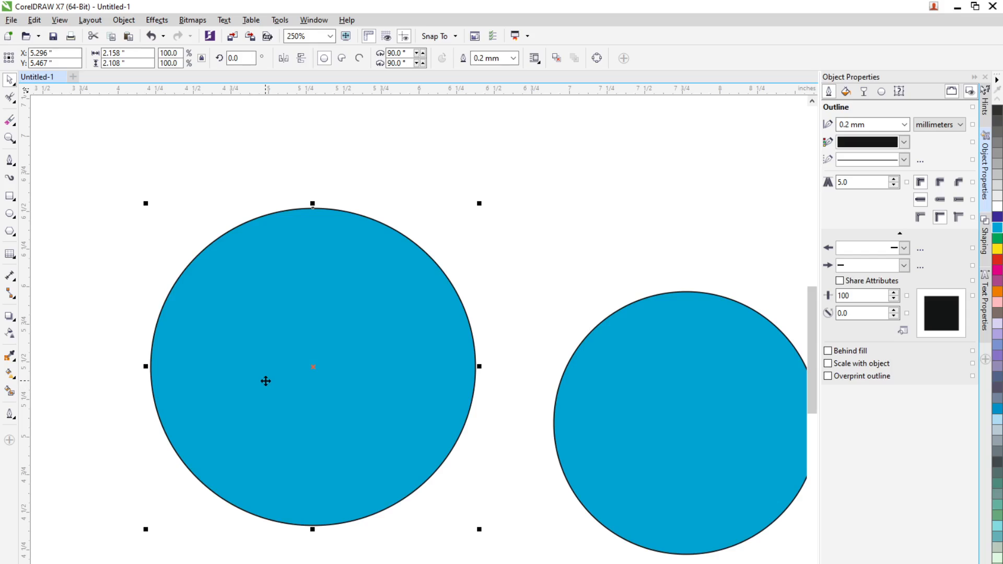
- Delete the larger circle and move the remaining circle left into the emptied area
{"action": "key", "text": "Delete"}
{"action": "left_click_drag", "start_coordinate": [589, 439], "coordinate": [325, 372]}
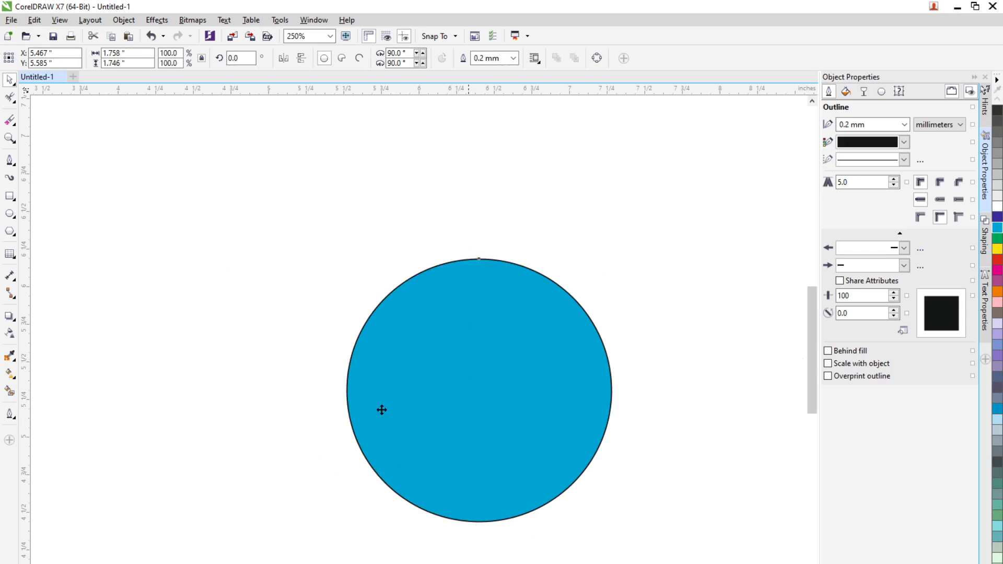
{"action": "left_click_drag", "start_coordinate": [372, 402], "coordinate": [320, 385]}
- Place a duplicate of the remaining circle above and to its right so the two overlap
{"action": "left_click_drag", "start_coordinate": [489, 443], "coordinate": [490, 443]}
{"action": "right_click", "coordinate": [449, 443]}
{"action": "left_click_drag", "start_coordinate": [334, 396], "coordinate": [436, 272]}
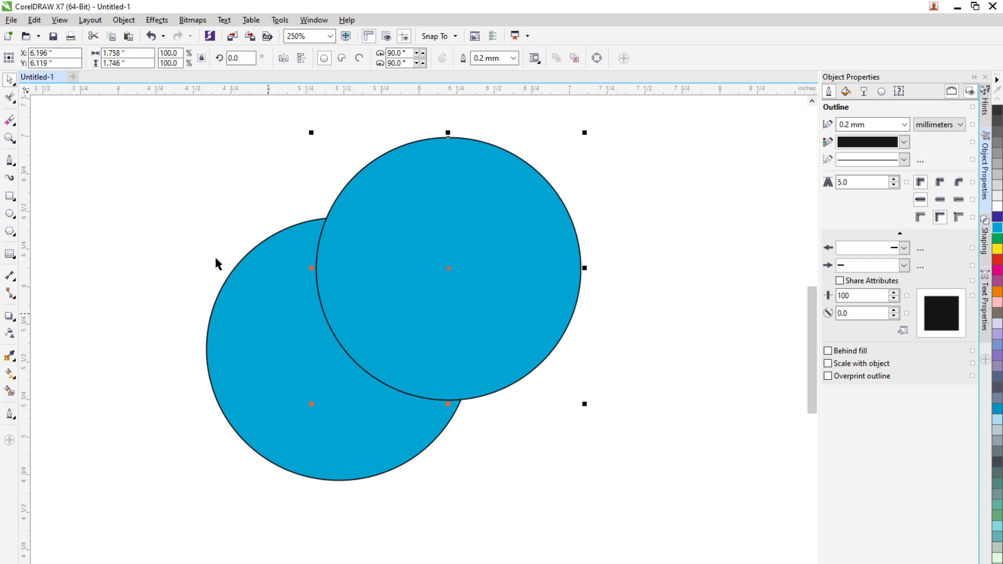
- Select both circles, remove their fill and give them a green outline
{"action": "left_click_drag", "start_coordinate": [228, 235], "coordinate": [591, 482]}
{"action": "left_click_drag", "start_coordinate": [80, 100], "coordinate": [687, 507]}
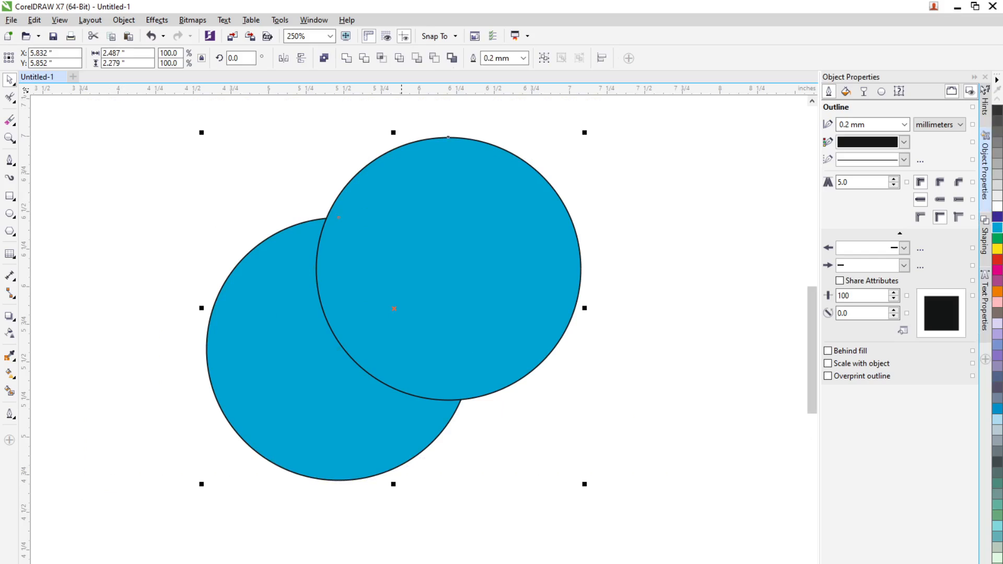
{"action": "left_click", "coordinate": [998, 100]}
{"action": "right_click", "coordinate": [999, 240]}
{"action": "left_click", "coordinate": [459, 432]}
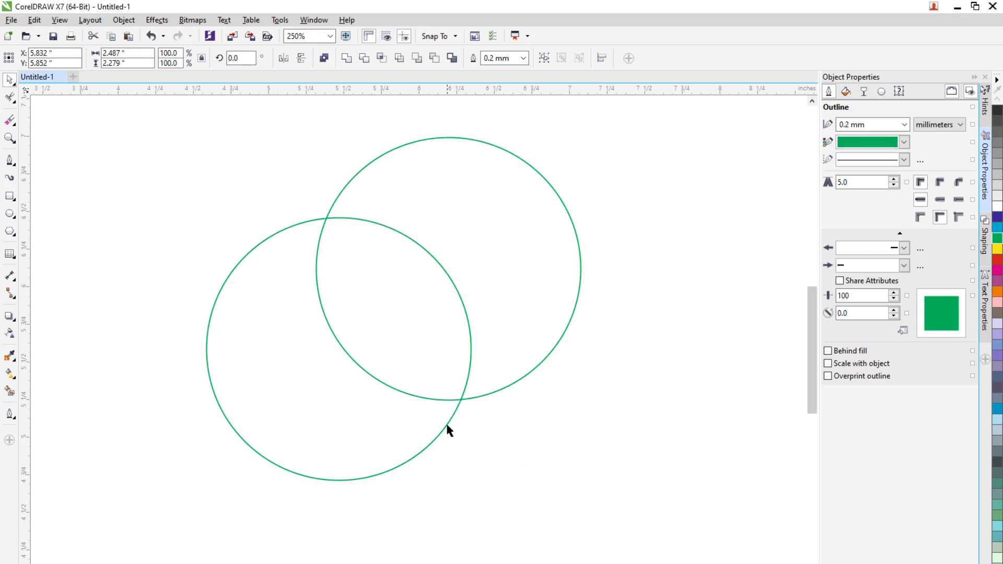
- Place a copy of the left circle below and to its right so that all three circles overlap, and clear the selection
{"action": "left_click", "coordinate": [448, 425]}
{"action": "left_click_drag", "start_coordinate": [342, 358], "coordinate": [507, 445]}
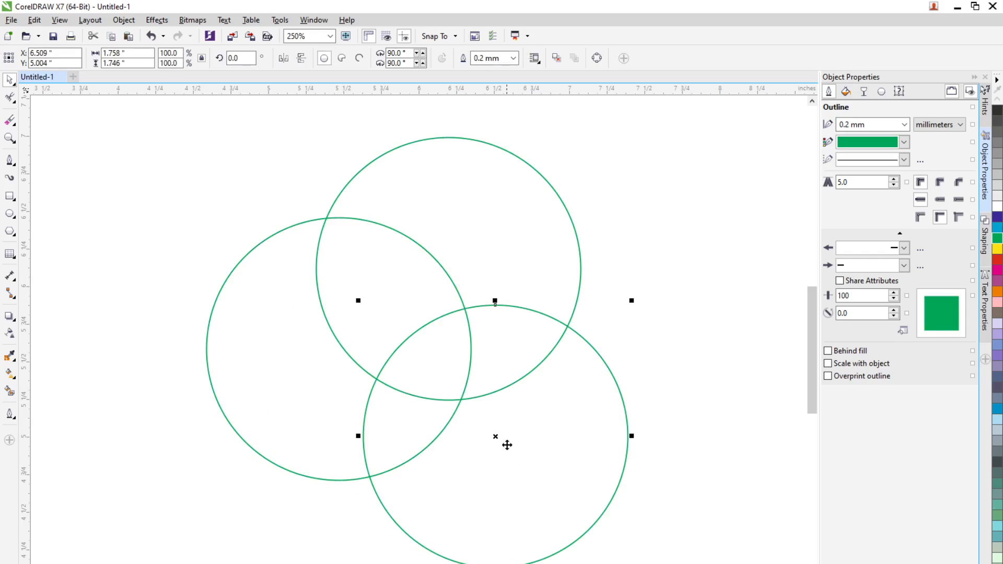
{"action": "left_click", "coordinate": [682, 462]}
{"action": "left_click_drag", "start_coordinate": [503, 392], "coordinate": [633, 481]}
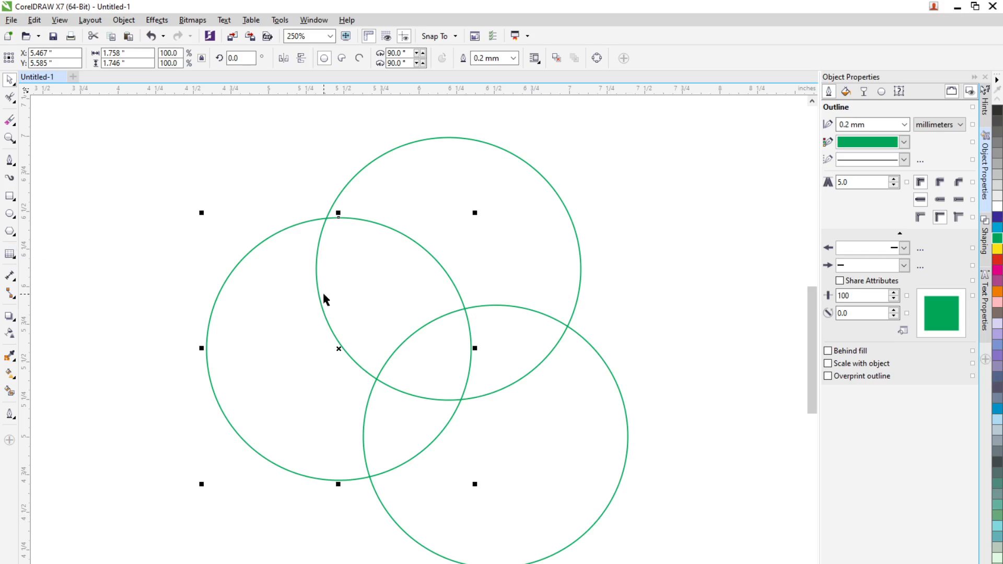
{"action": "left_click", "coordinate": [594, 312]}
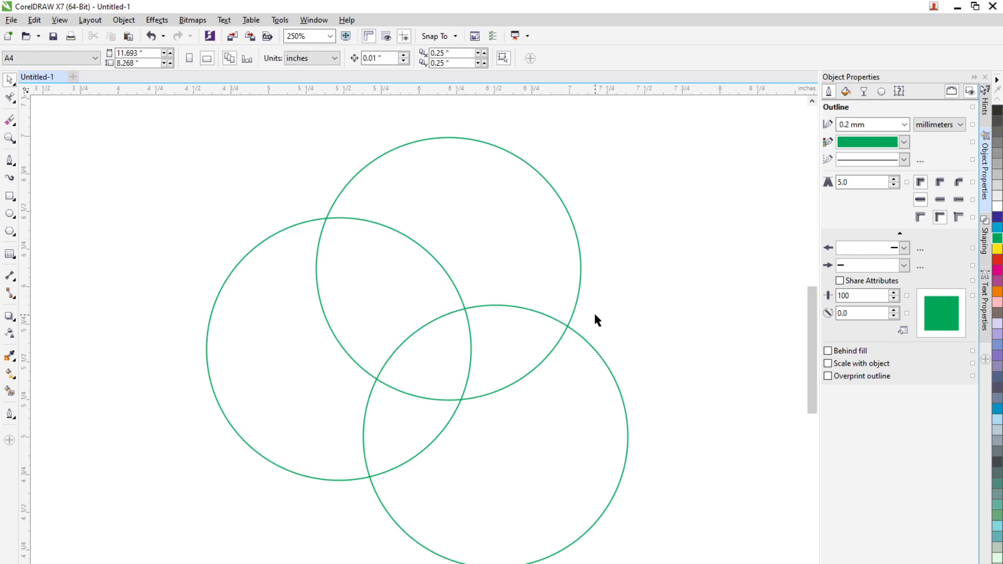
- Delete the whole upper circle and undo the deletion
{"action": "left_click", "coordinate": [325, 318]}
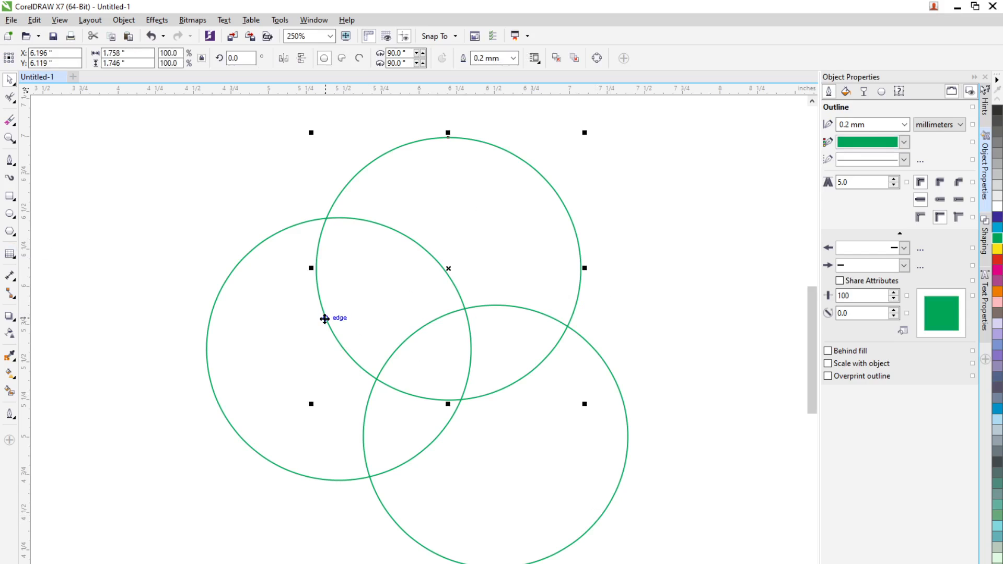
{"action": "key", "text": "Delete"}
{"action": "key", "text": "ctrl+z"}
- Select all three circles and remove every inner overlapping arc with Virtual Segment Delete, keeping only the outer outline
{"action": "left_click_drag", "start_coordinate": [155, 123], "coordinate": [645, 562]}
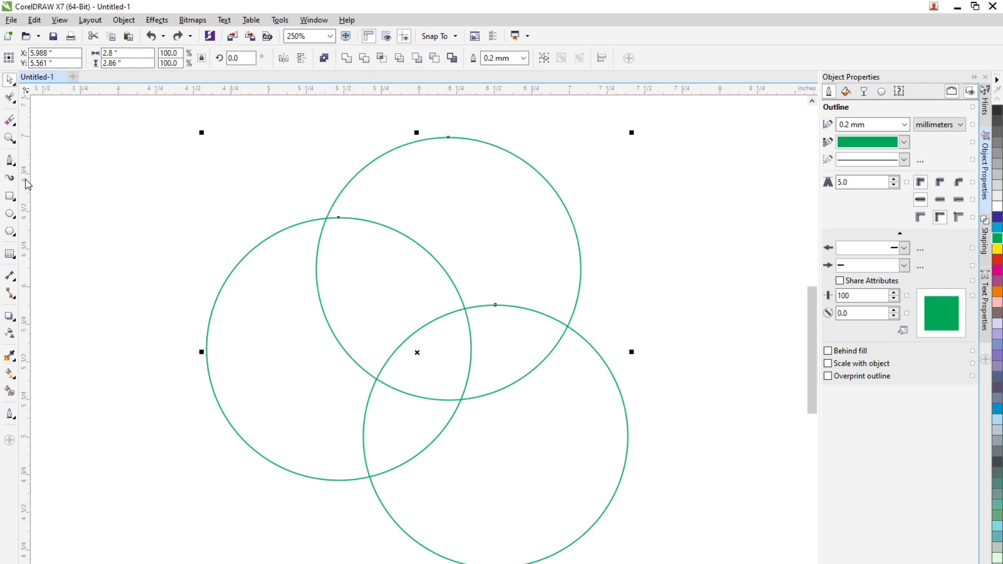
{"action": "left_click", "coordinate": [12, 123]}
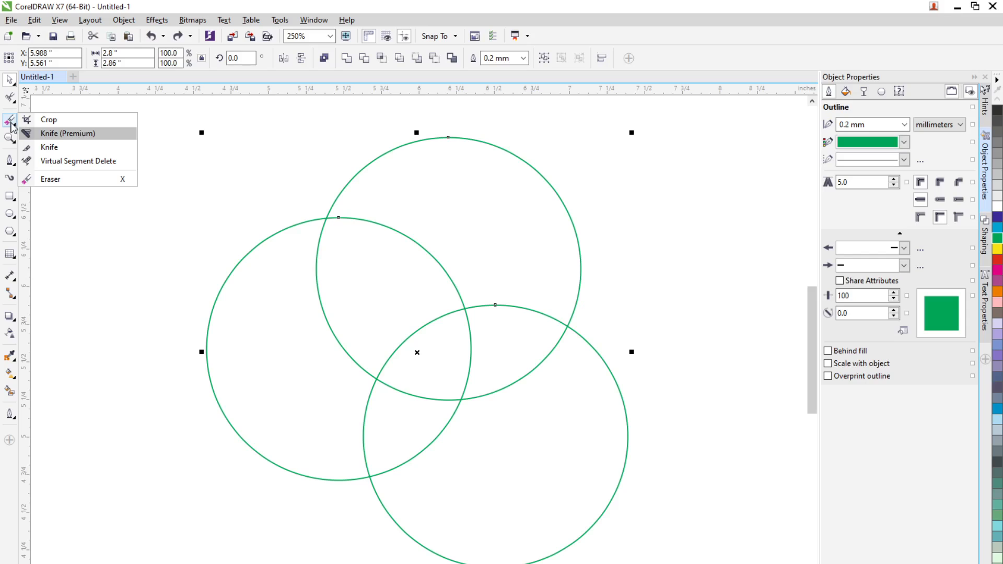
{"action": "left_click", "coordinate": [53, 162]}
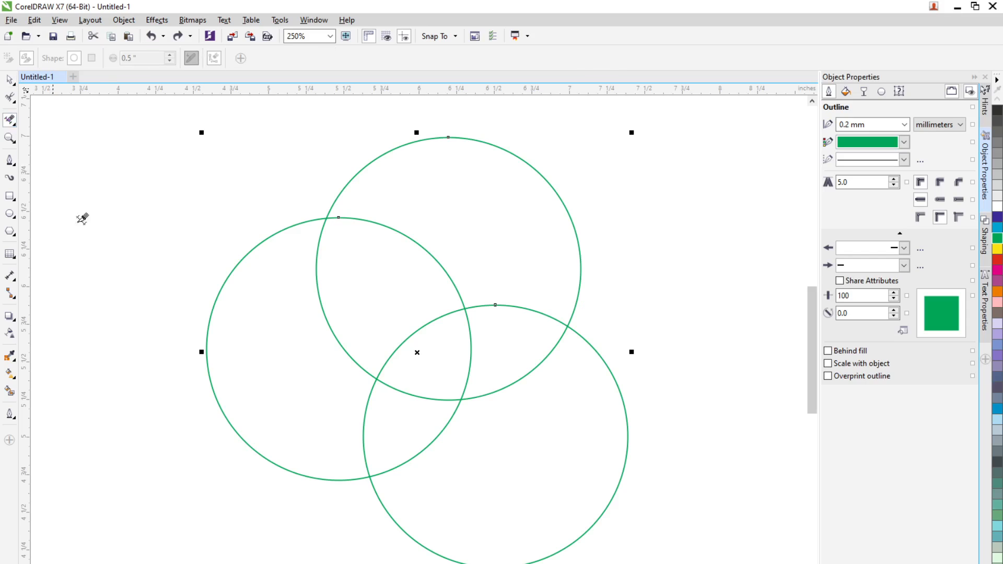
{"action": "left_click", "coordinate": [354, 354]}
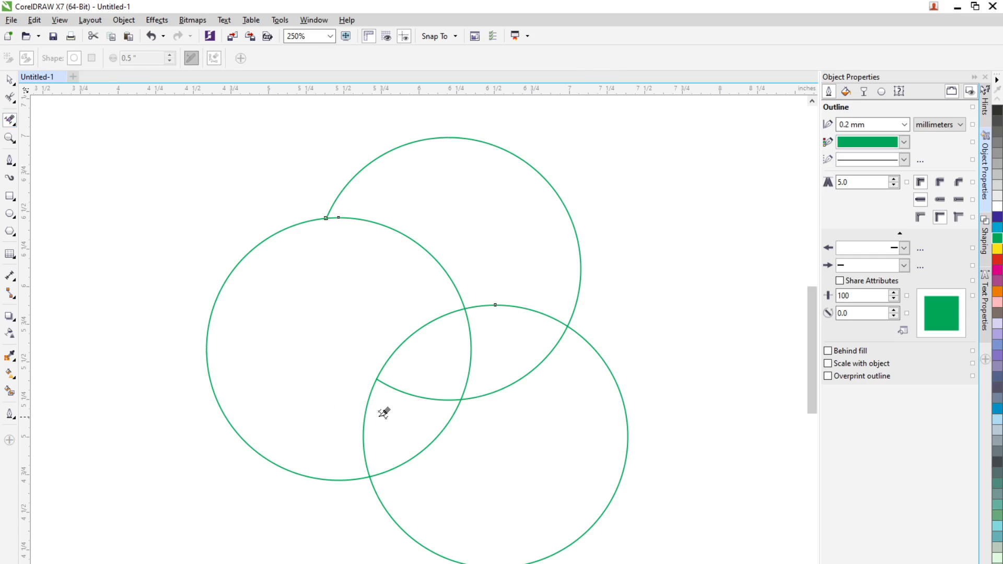
{"action": "left_click", "coordinate": [414, 391]}
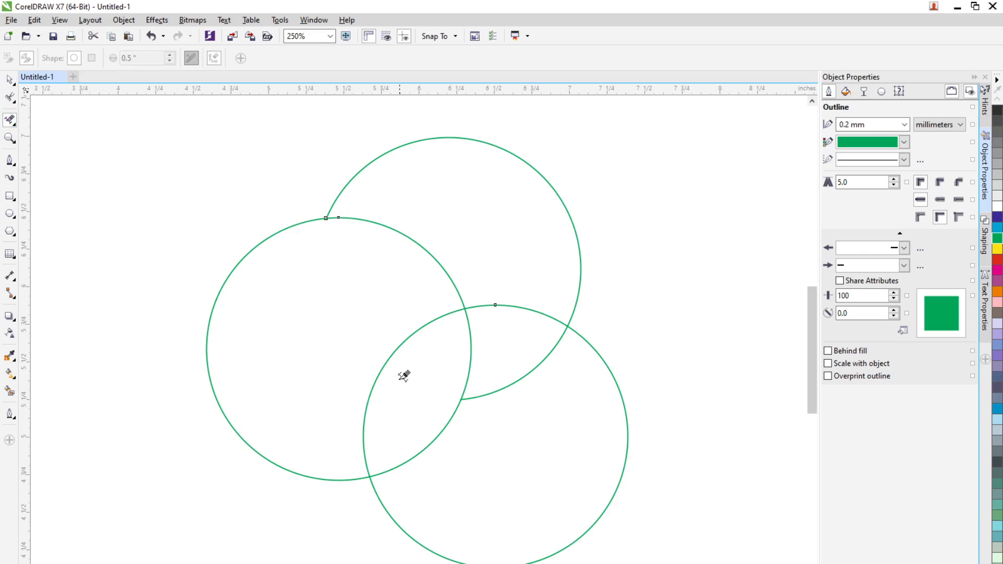
{"action": "left_click", "coordinate": [387, 354]}
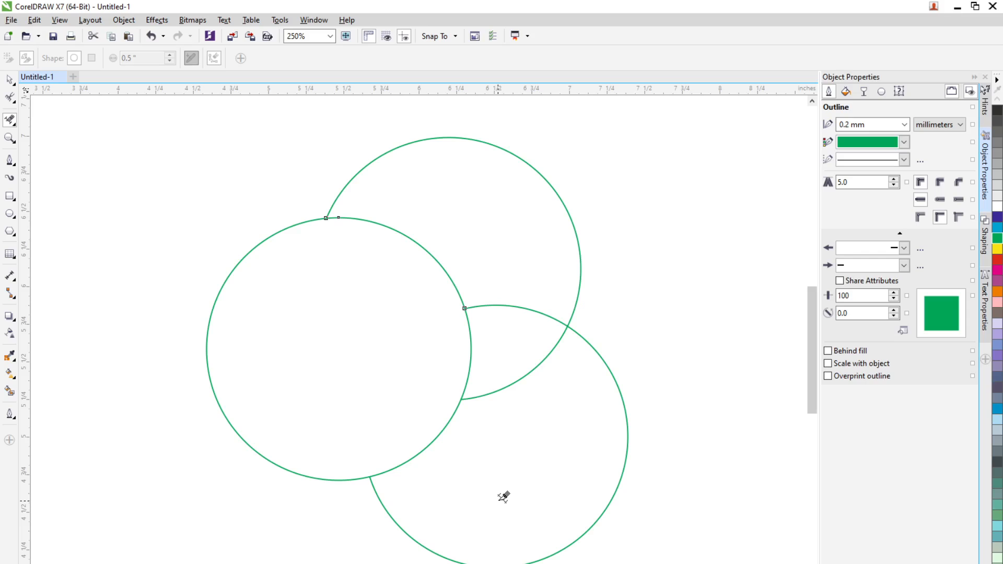
{"action": "left_click", "coordinate": [519, 376]}
{"action": "left_click", "coordinate": [469, 369]}
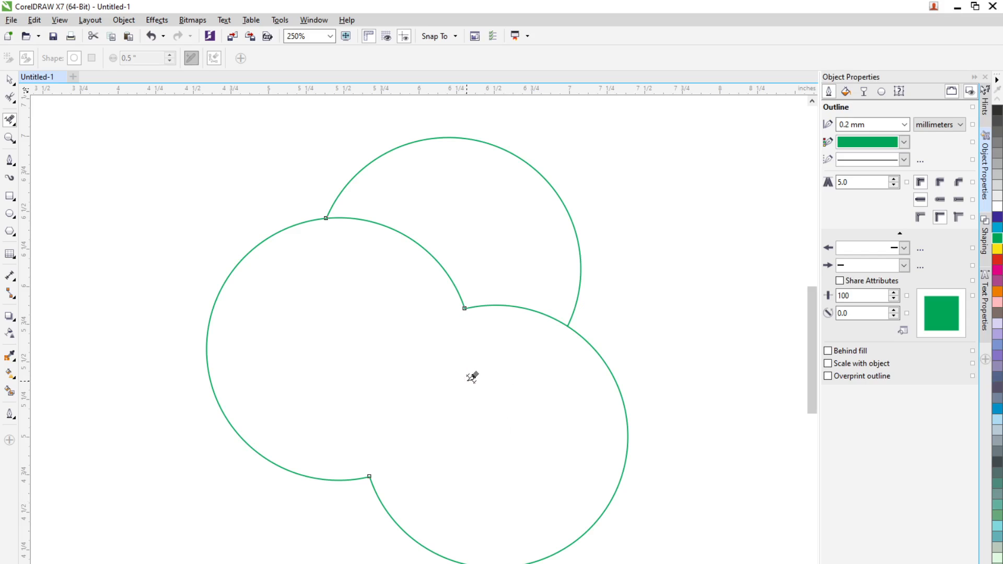
{"action": "left_click", "coordinate": [497, 306]}
{"action": "left_click", "coordinate": [452, 272]}
- Move the upper arc away from the other two, undo the move and deselect it
{"action": "left_click", "coordinate": [9, 80]}
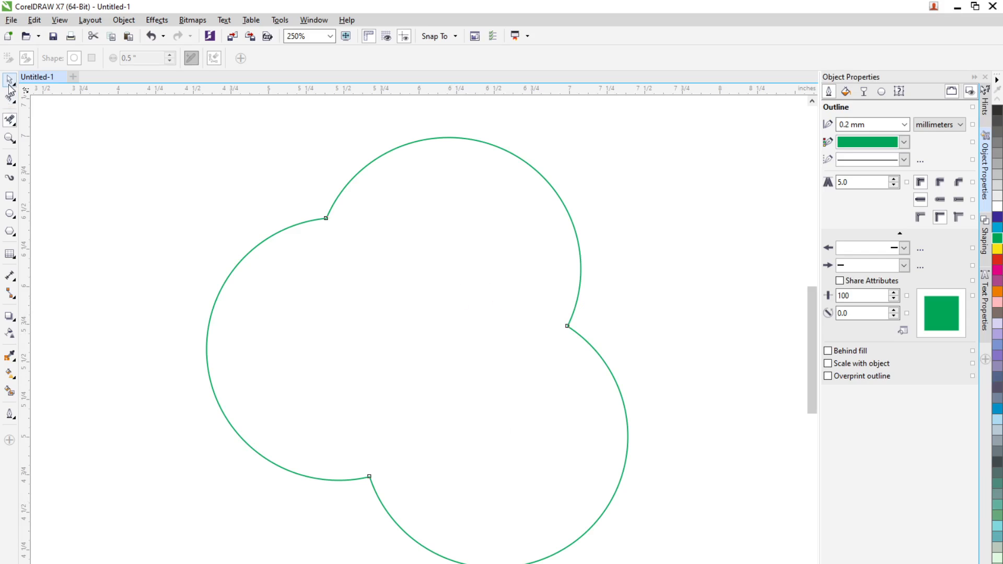
{"action": "left_click", "coordinate": [612, 285]}
{"action": "left_click_drag", "start_coordinate": [438, 144], "coordinate": [476, 132]}
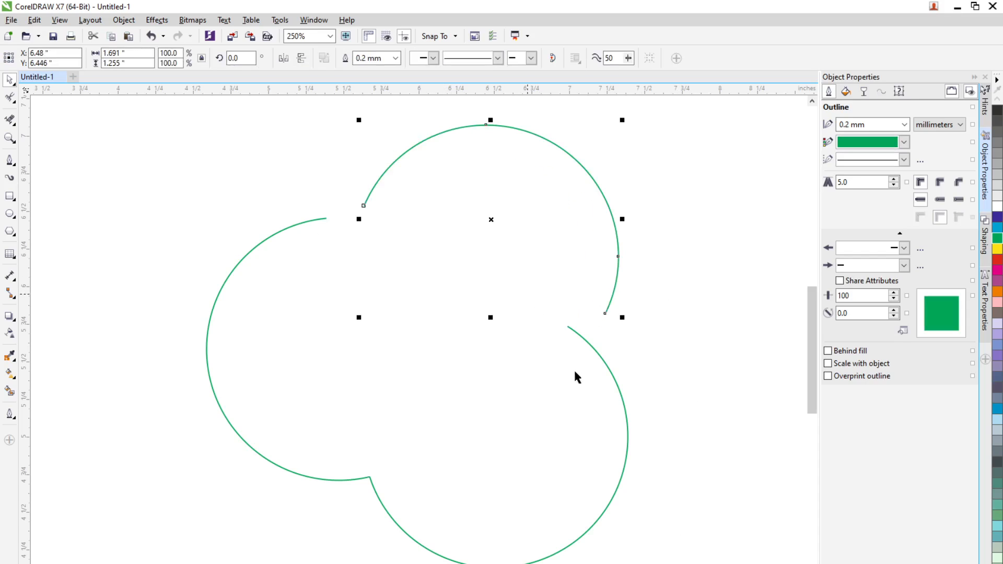
{"action": "key", "text": "ctrl+z"}
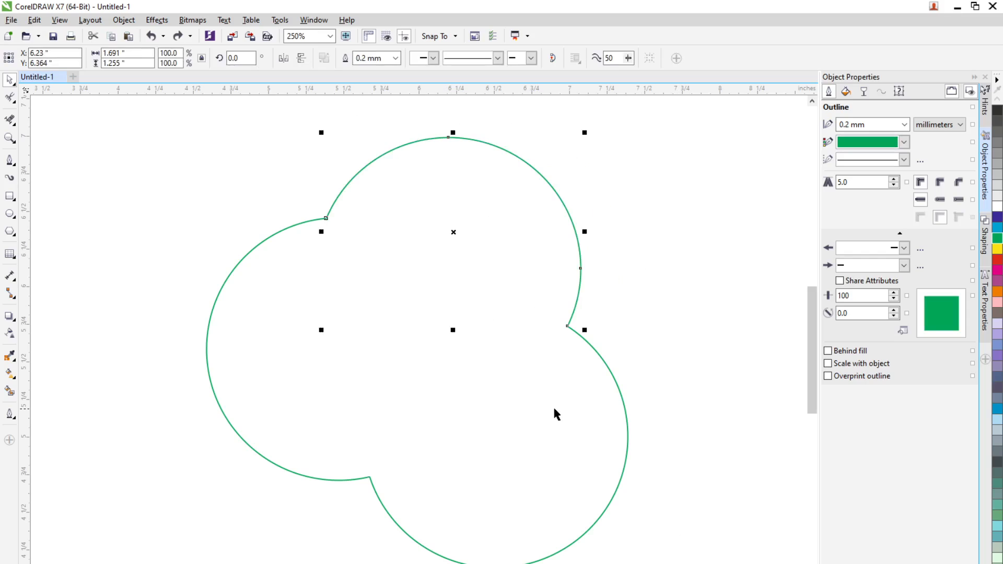
{"action": "left_click", "coordinate": [427, 390]}
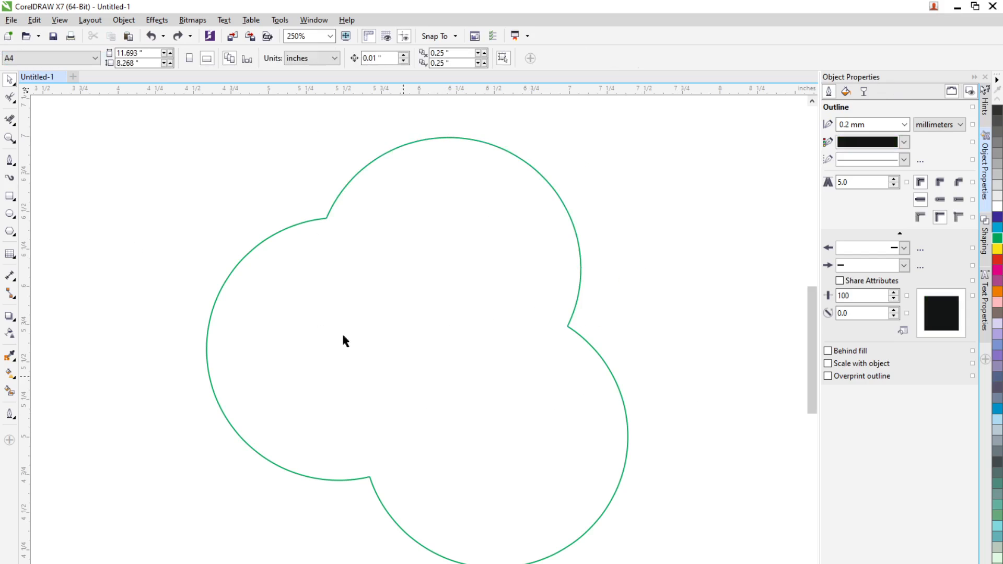
- With the Shape tool, select the three arcs and the end nodes where the left and upper arcs meet
{"action": "left_click", "coordinate": [14, 102]}
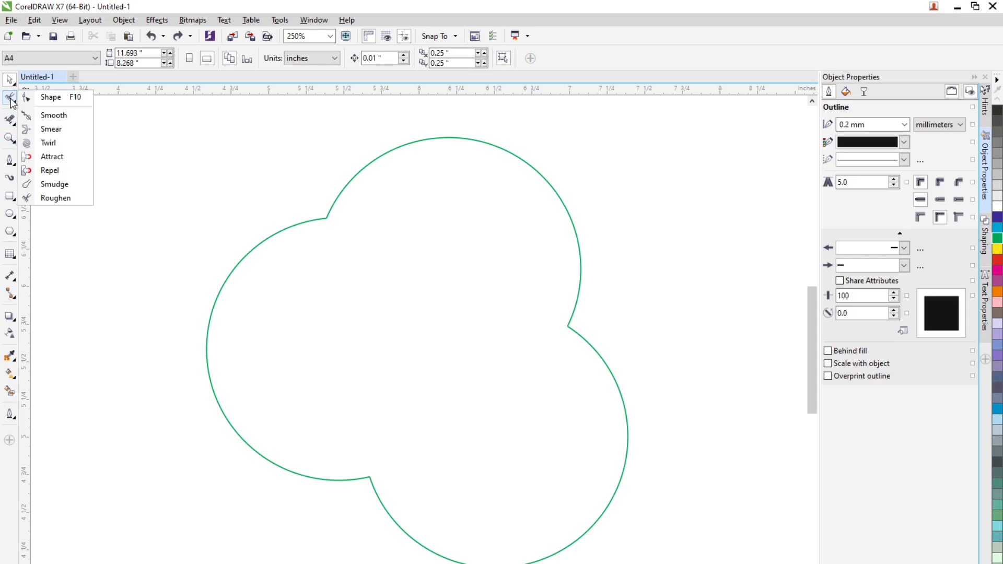
{"action": "left_click", "coordinate": [48, 97]}
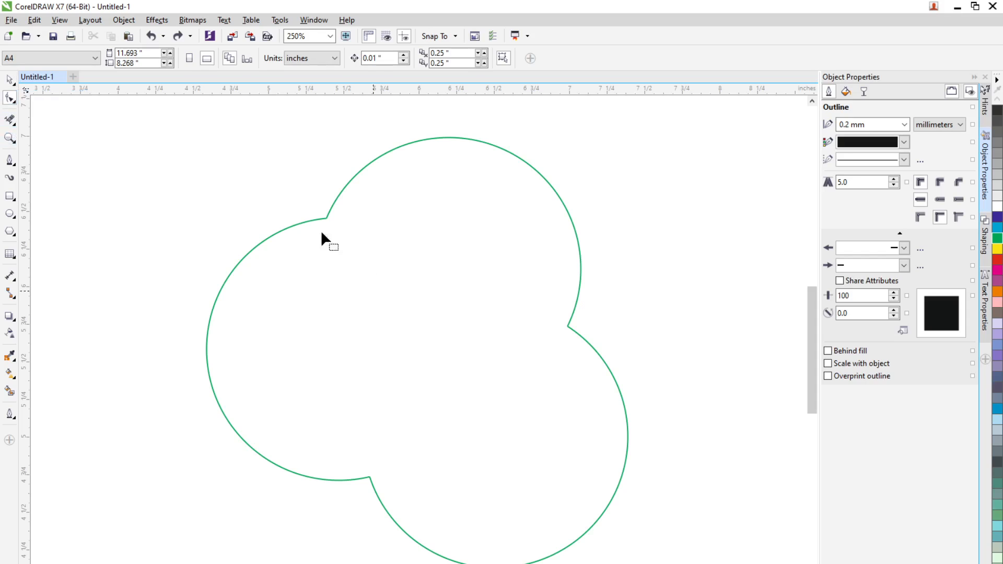
{"action": "left_click", "coordinate": [331, 206]}
{"action": "left_click", "coordinate": [291, 226]}
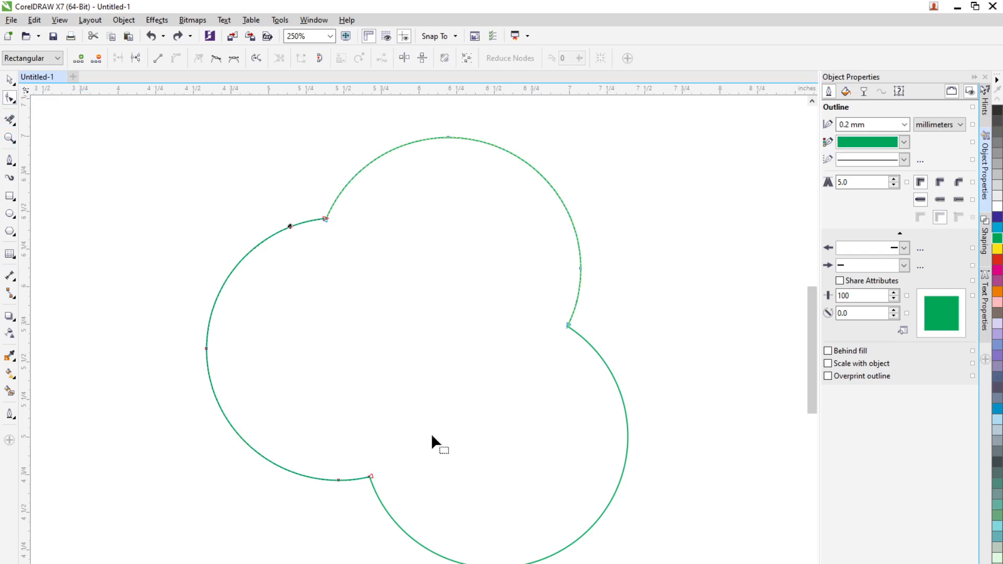
{"action": "left_click", "coordinate": [601, 360]}
{"action": "left_click_drag", "start_coordinate": [274, 188], "coordinate": [376, 265]}
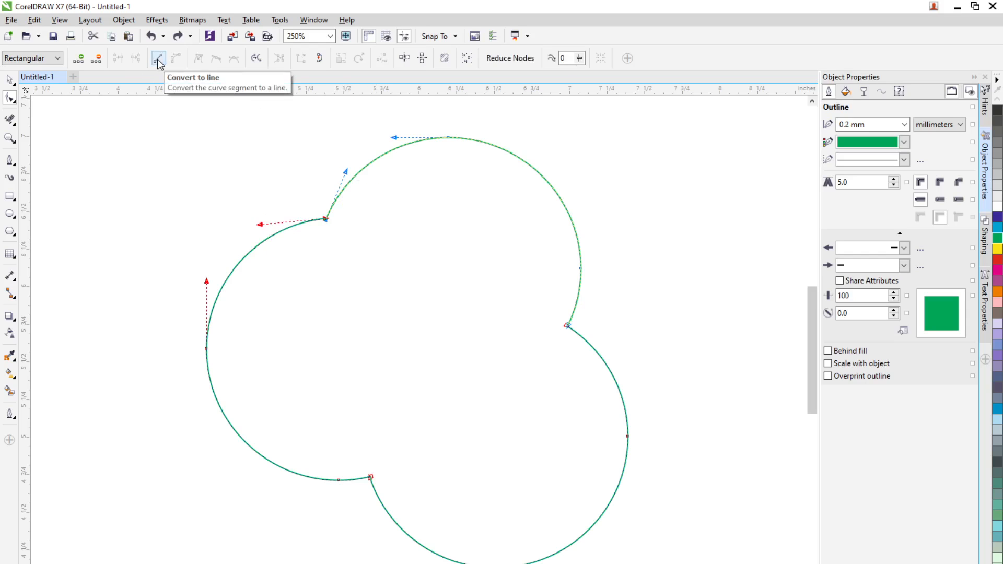
- Close each of the three open arcs with a straight segment, and undo the closing
{"action": "left_click", "coordinate": [320, 59]}
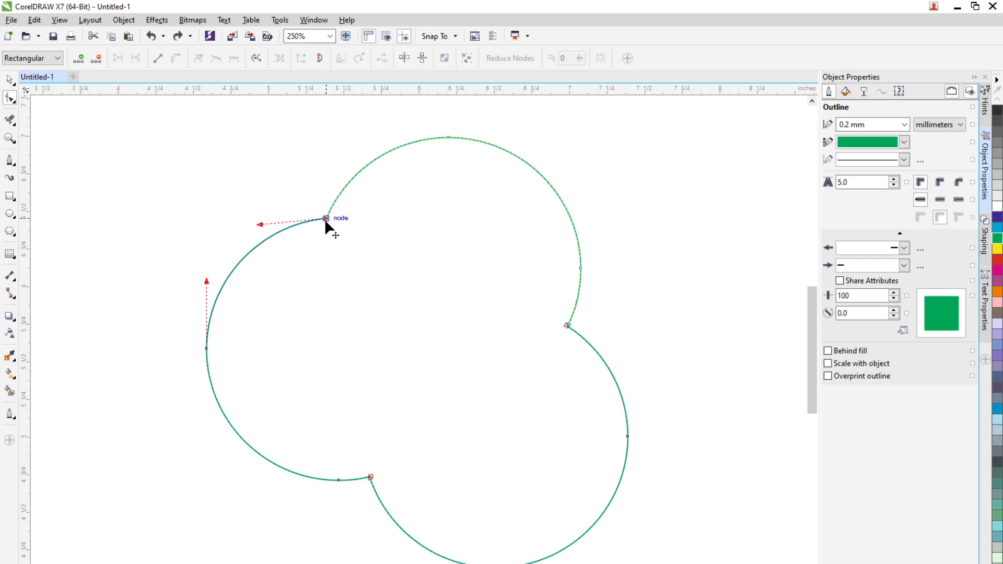
{"action": "mouse_move", "coordinate": [327, 217]}
{"action": "left_mouse_down"}
{"action": "mouse_move", "coordinate": [315, 221]}
{"action": "mouse_move", "coordinate": [327, 218]}
{"action": "left_mouse_up"}
{"action": "left_click", "coordinate": [319, 58]}
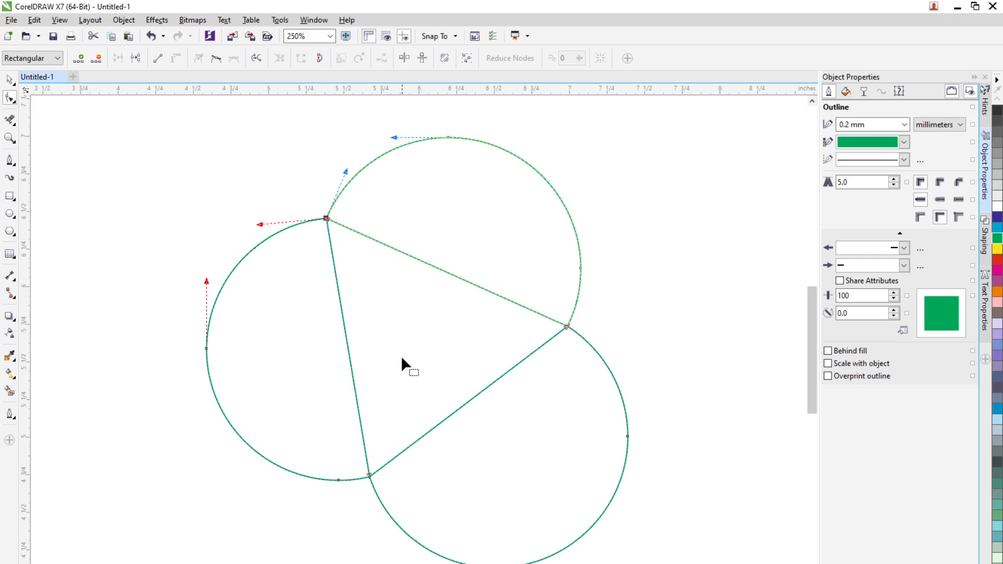
{"action": "key", "text": "ctrl+z"}
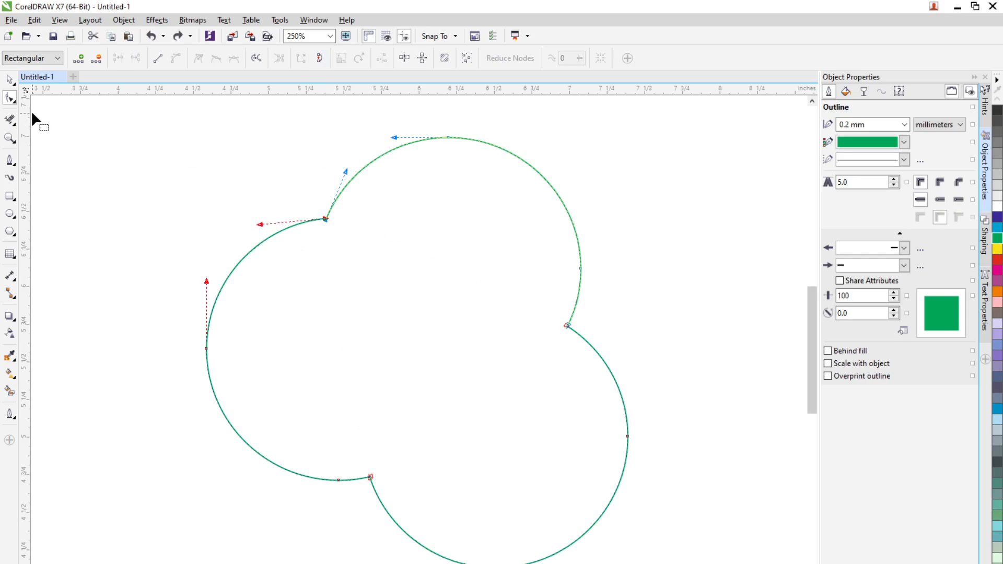
{"action": "key", "text": "ctrl+z"}
- Select all three arcs, combine them into one object and deselect it
{"action": "key", "text": "space"}
{"action": "left_click", "coordinate": [652, 287]}
{"action": "left_click_drag", "start_coordinate": [105, 107], "coordinate": [693, 563]}
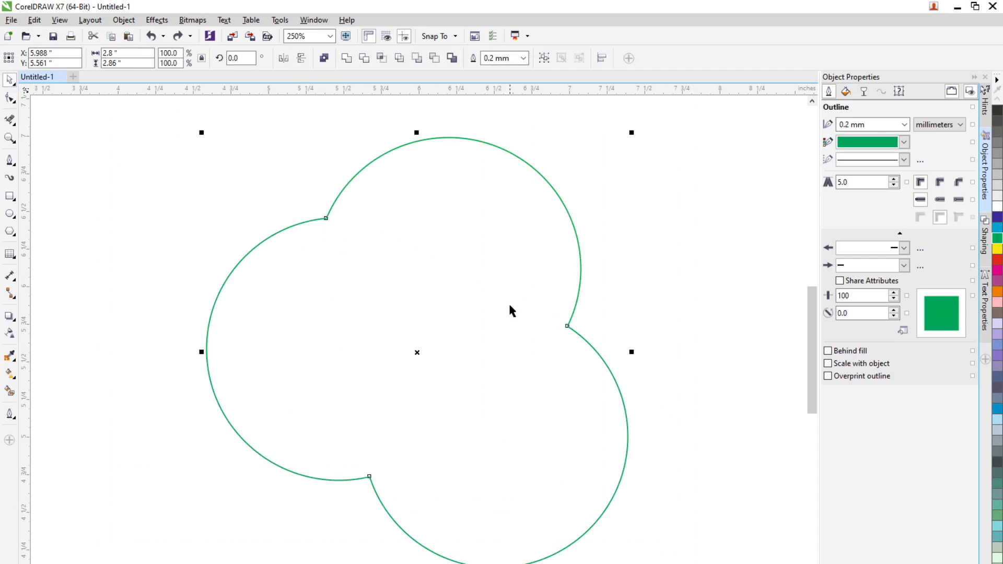
{"action": "right_click", "coordinate": [582, 342]}
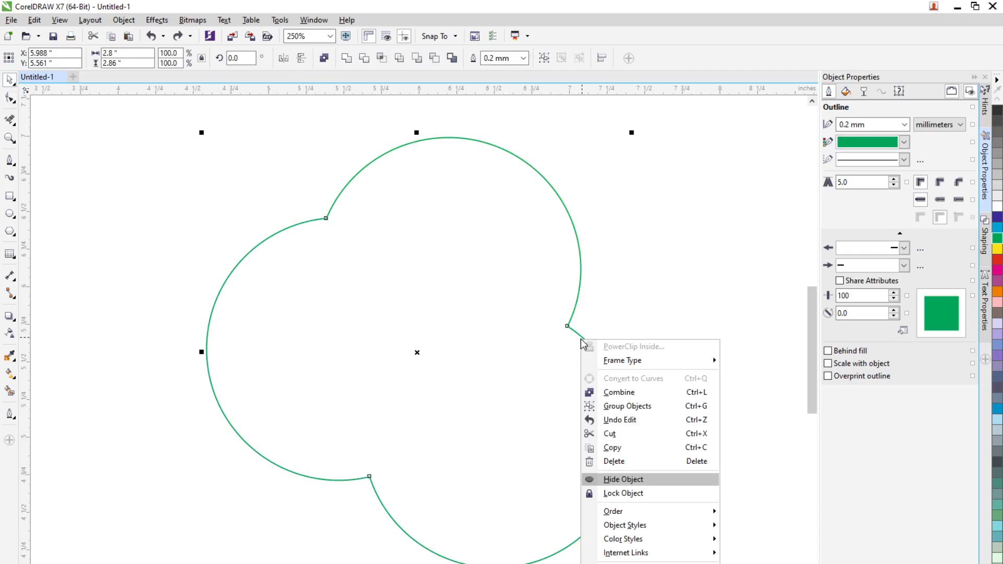
{"action": "left_click", "coordinate": [644, 397]}
{"action": "left_click", "coordinate": [634, 416]}
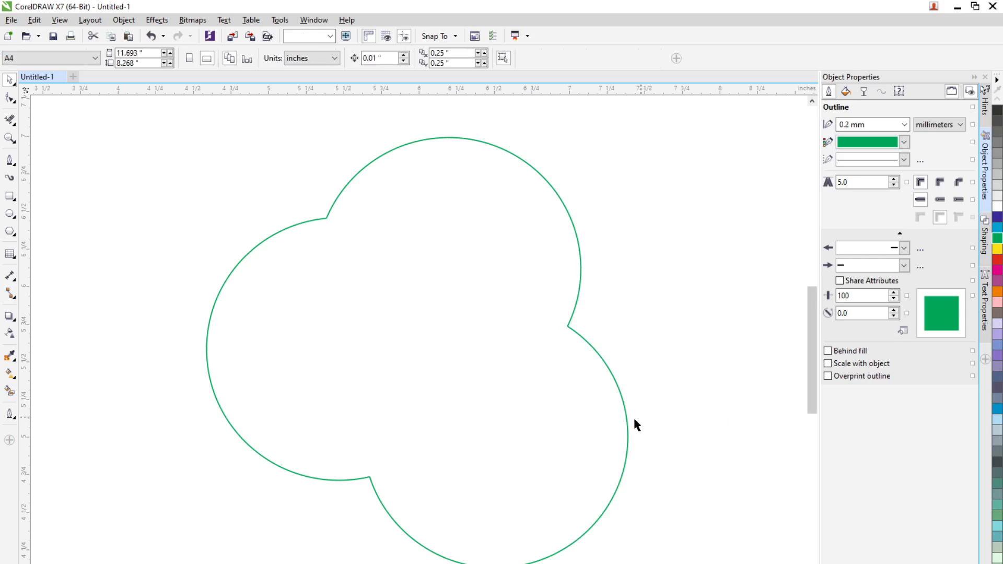
- Move the combined outline left and slightly up, and select it again
{"action": "left_click", "coordinate": [626, 413]}
{"action": "left_click_drag", "start_coordinate": [626, 413], "coordinate": [518, 409]}
{"action": "left_click", "coordinate": [673, 465]}
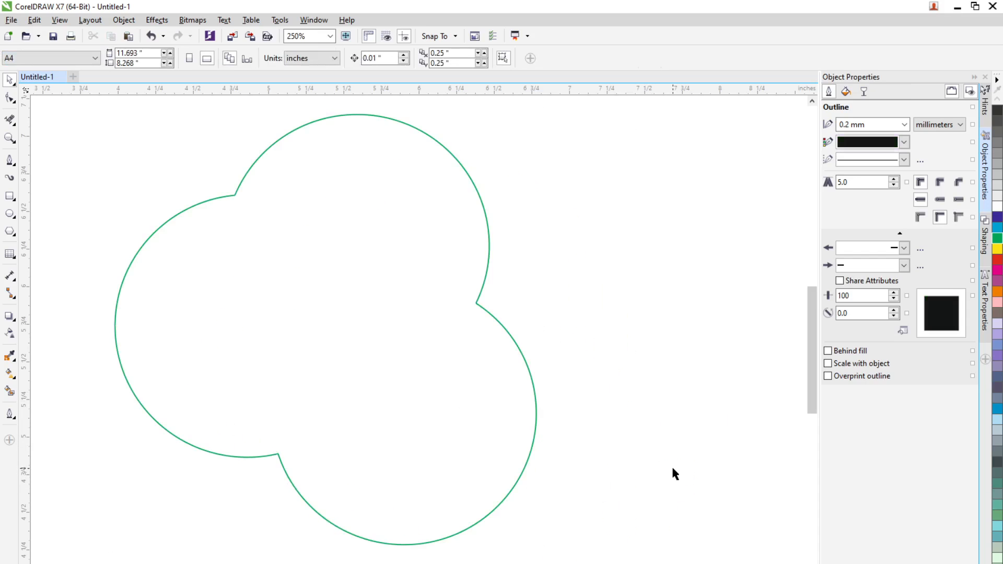
{"action": "left_click", "coordinate": [538, 429]}
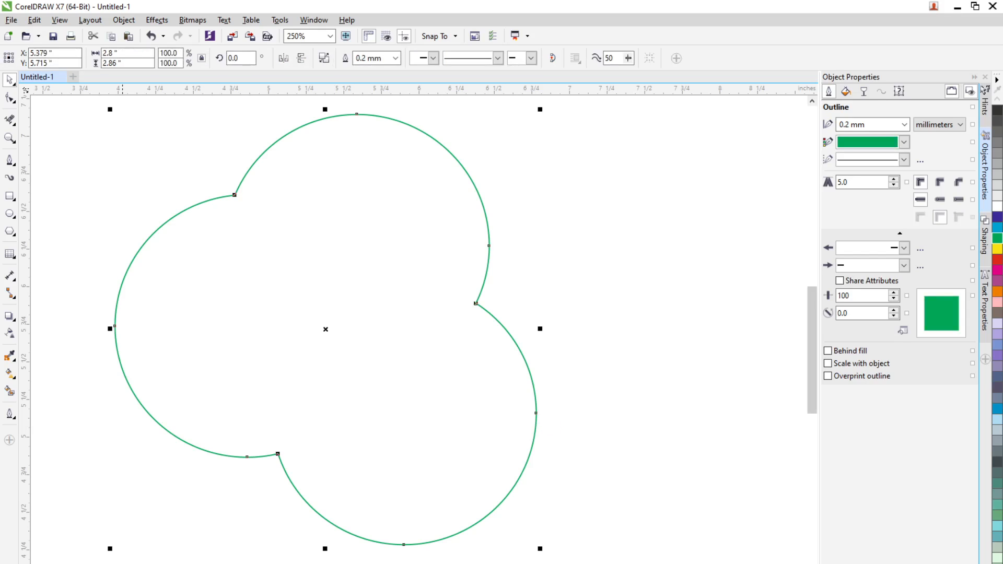
- With the Shape tool, select the coincident end nodes where the left and upper arcs meet and shift them slightly upward
{"action": "scroll", "coordinate": [206, 183], "scroll_direction": "up", "scroll_amount": 1}
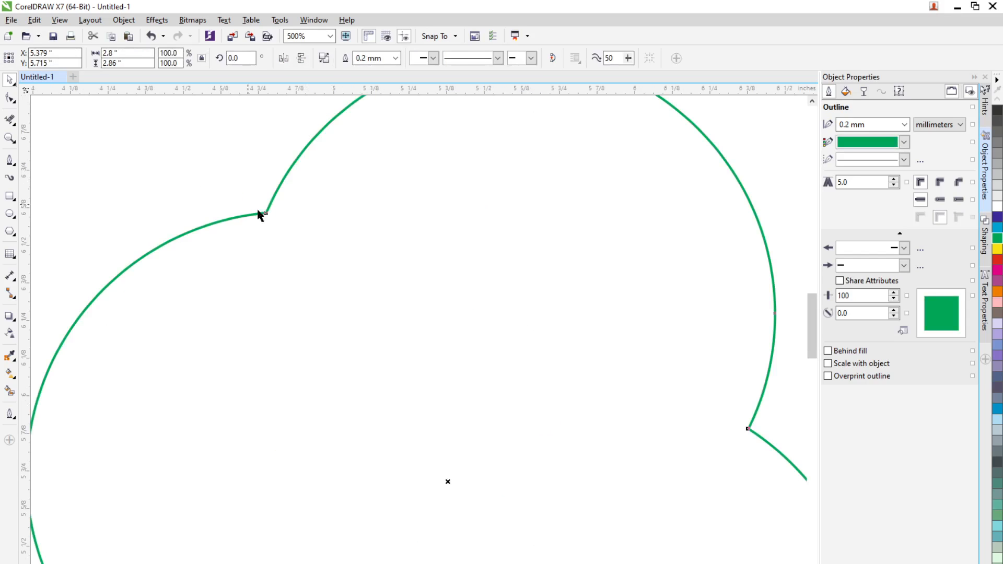
{"action": "left_click", "coordinate": [9, 97]}
{"action": "left_click_drag", "start_coordinate": [266, 213], "coordinate": [281, 235]}
{"action": "left_click", "coordinate": [265, 216]}
{"action": "left_click", "coordinate": [265, 216]}
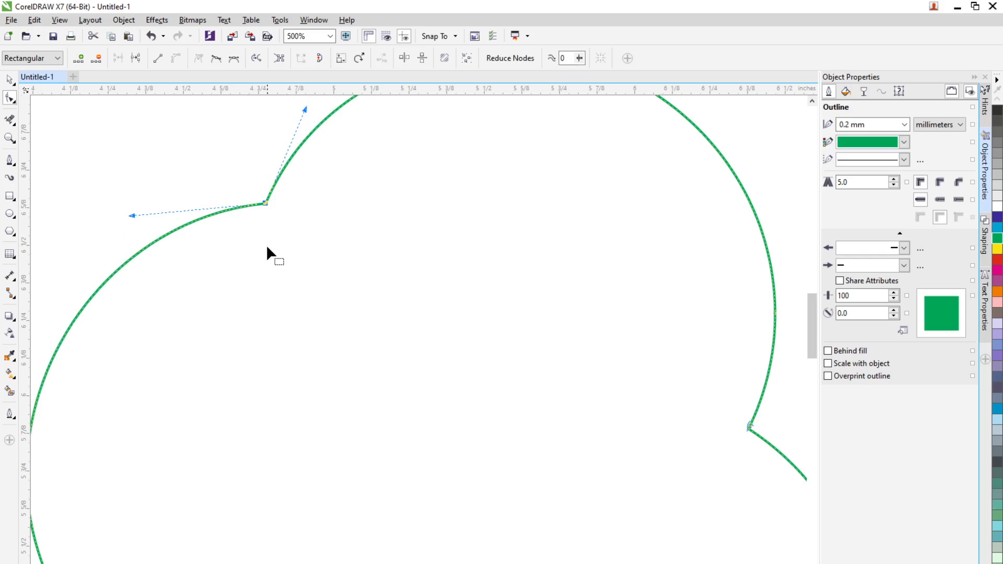
- Join the end nodes at the two remaining arc junctions, right and lower, so the combined outline becomes one closed shape
{"action": "left_click", "coordinate": [751, 426]}
{"action": "left_click", "coordinate": [717, 448]}
{"action": "mouse_move", "coordinate": [749, 429]}
{"action": "left_mouse_down"}
{"action": "mouse_move", "coordinate": [727, 509]}
{"action": "mouse_move", "coordinate": [751, 428]}
{"action": "left_mouse_up"}
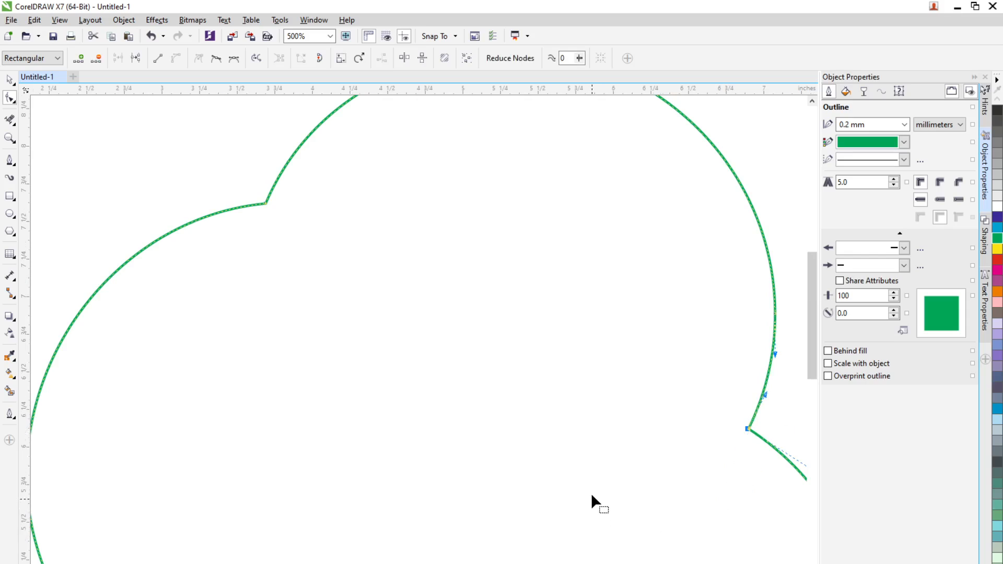
{"action": "scroll", "coordinate": [574, 518], "scroll_direction": "down", "scroll_amount": 5}
{"action": "scroll", "coordinate": [573, 518], "scroll_direction": "up", "scroll_amount": 7}
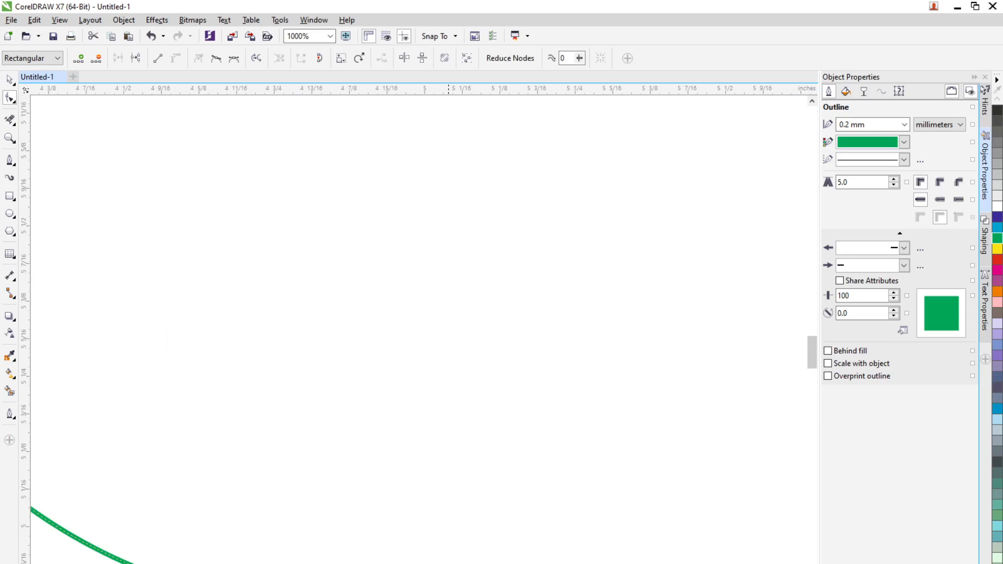
{"action": "mouse_move", "coordinate": [462, 563]}
{"action": "left_mouse_down"}
{"action": "mouse_move", "coordinate": [482, 540]}
{"action": "mouse_move", "coordinate": [462, 563]}
{"action": "left_mouse_up"}
{"action": "scroll", "coordinate": [95, 202], "scroll_direction": "down", "scroll_amount": 4}
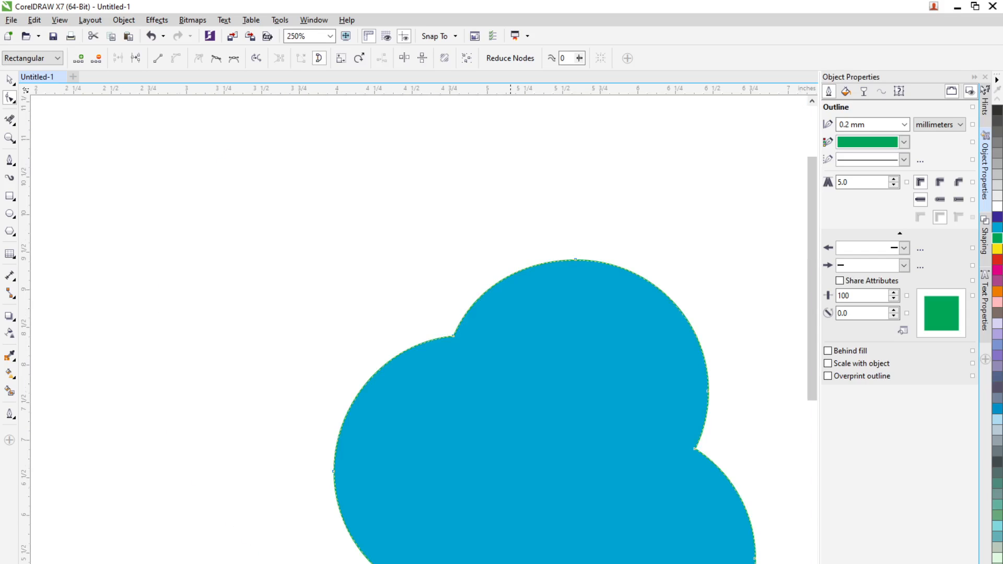
- Move the closed blue shape up and left with the Pick tool, to about X 1.56", Y 7.5"
{"action": "left_click", "coordinate": [9, 81]}
{"action": "scroll", "coordinate": [622, 451], "scroll_direction": "down", "scroll_amount": 1}
{"action": "left_click_drag", "start_coordinate": [583, 525], "coordinate": [406, 404]}
{"action": "scroll", "coordinate": [456, 452], "scroll_direction": "up", "scroll_amount": 2}
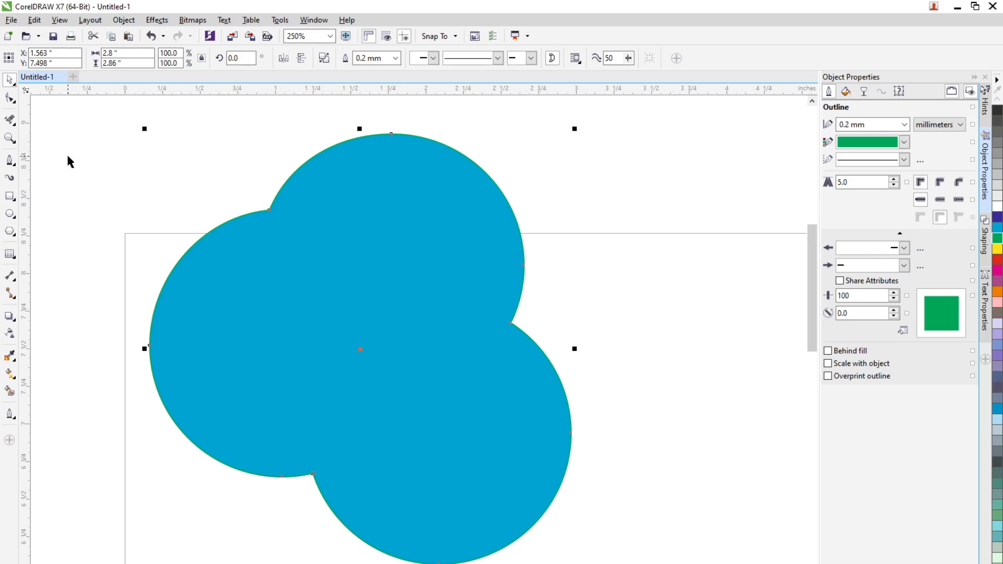
{"action": "left_click", "coordinate": [8, 123]}
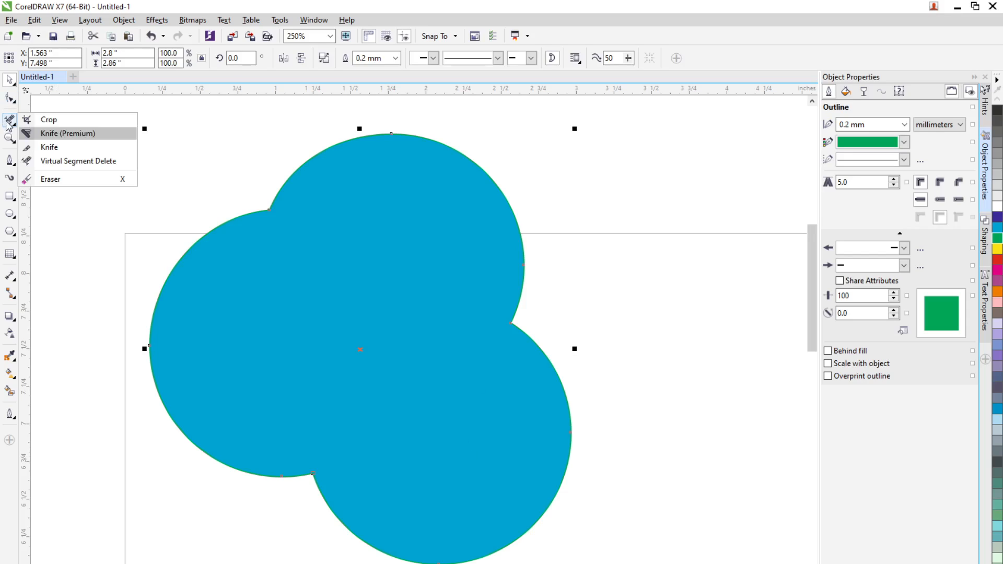
{"action": "mouse_move", "coordinate": [9, 120]}
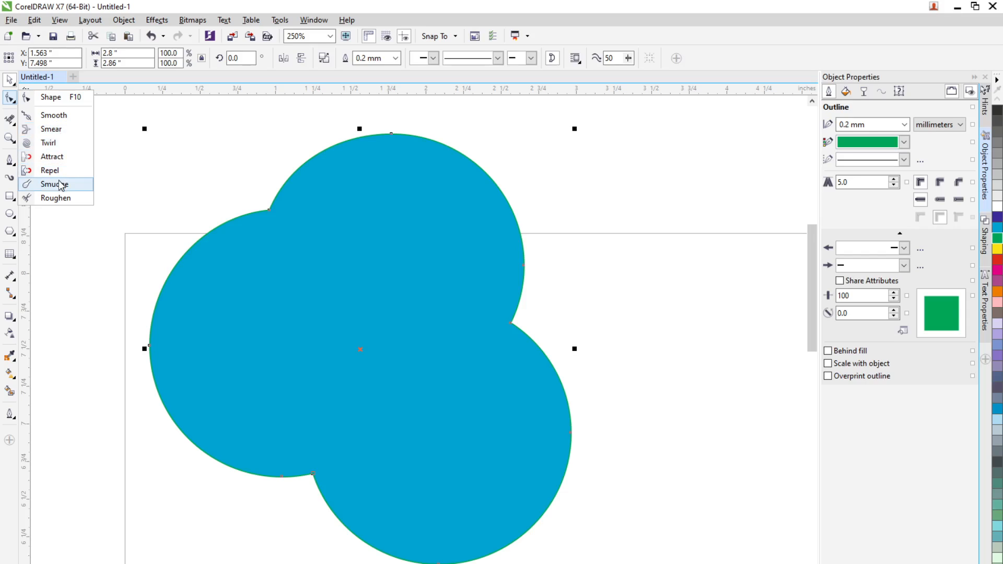
{"action": "mouse_move", "coordinate": [9, 81]}
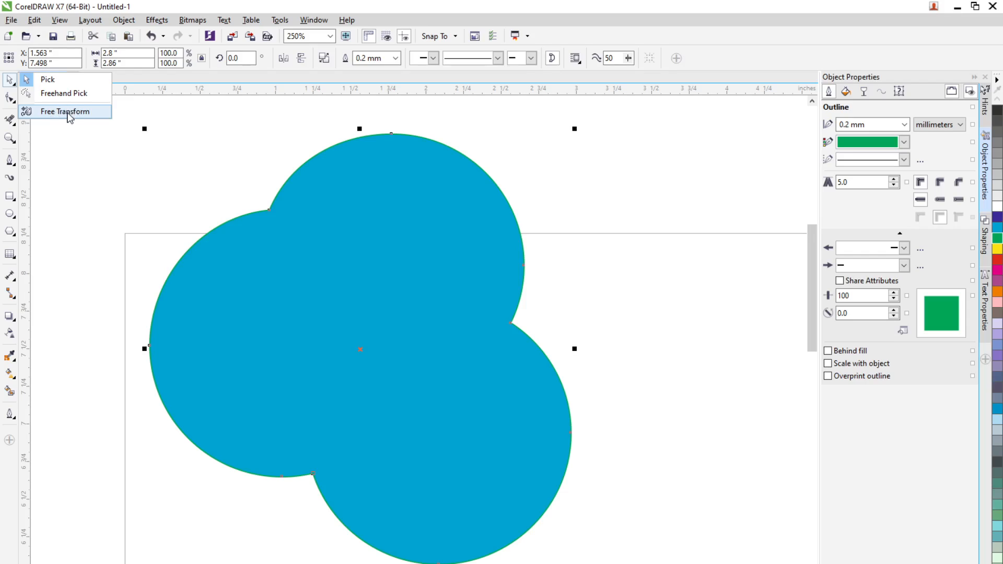
{"action": "left_click", "coordinate": [463, 8]}
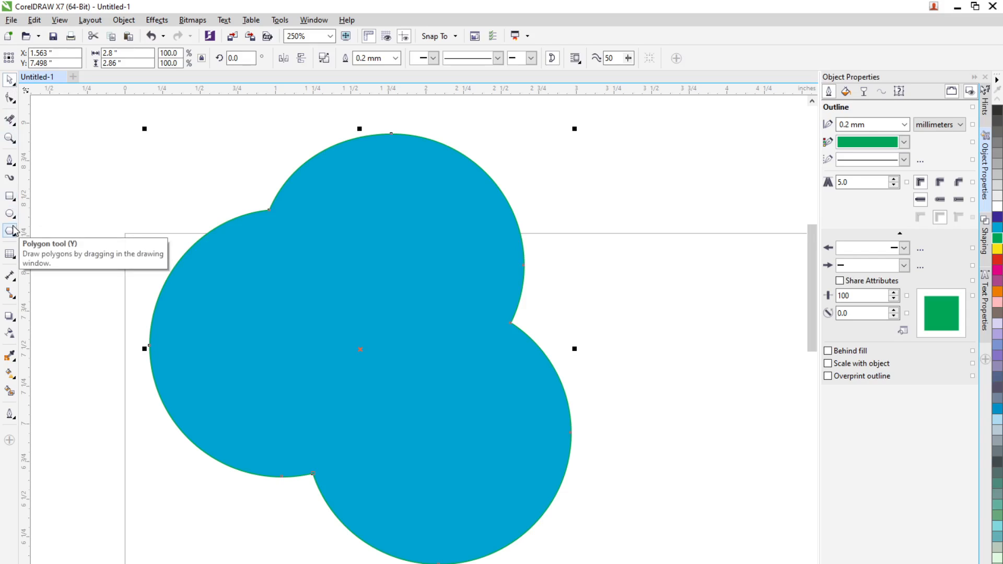
- Delete the closed blue shape from the page
{"action": "left_click", "coordinate": [328, 473]}
{"action": "key", "text": "Delete"}
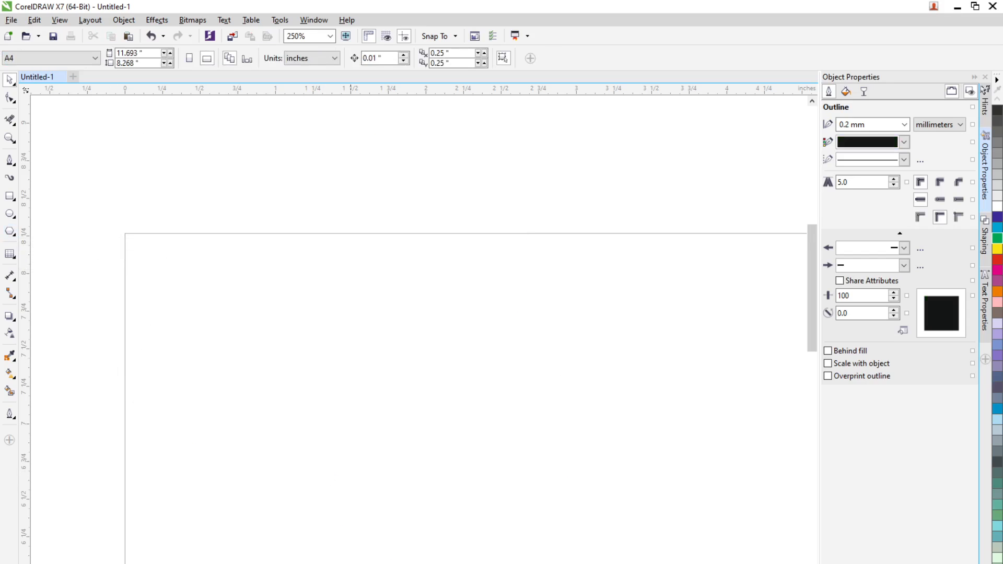
{"action": "left_click", "coordinate": [366, 563]}
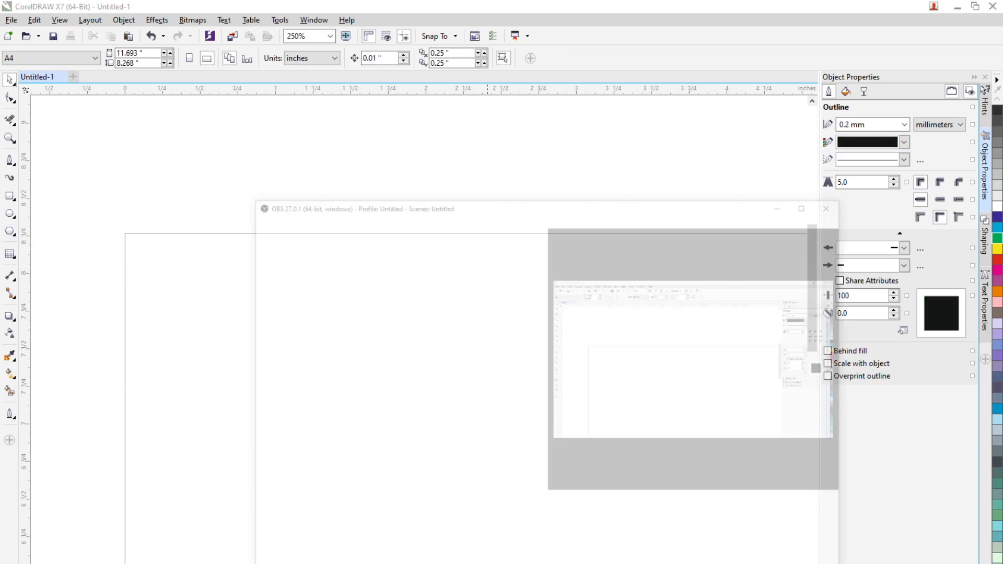